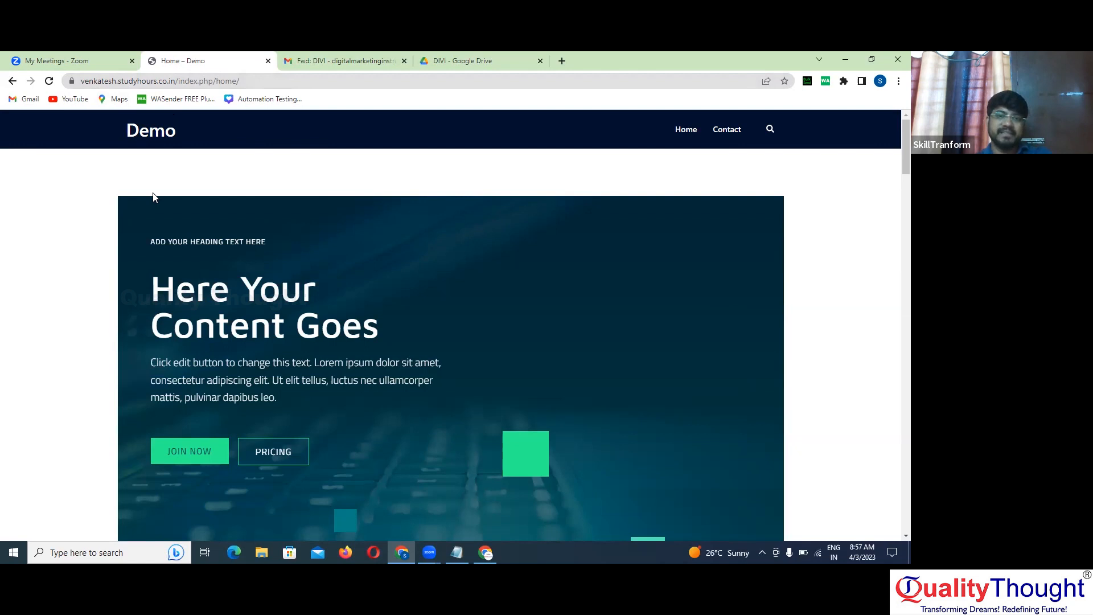
click(257, 80)
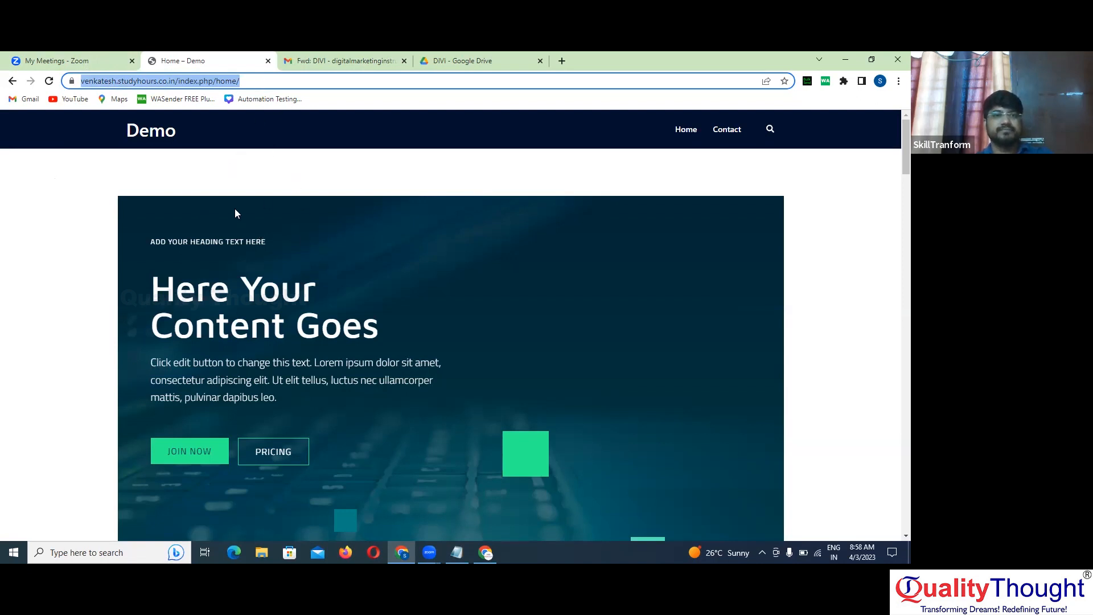
click(261, 190)
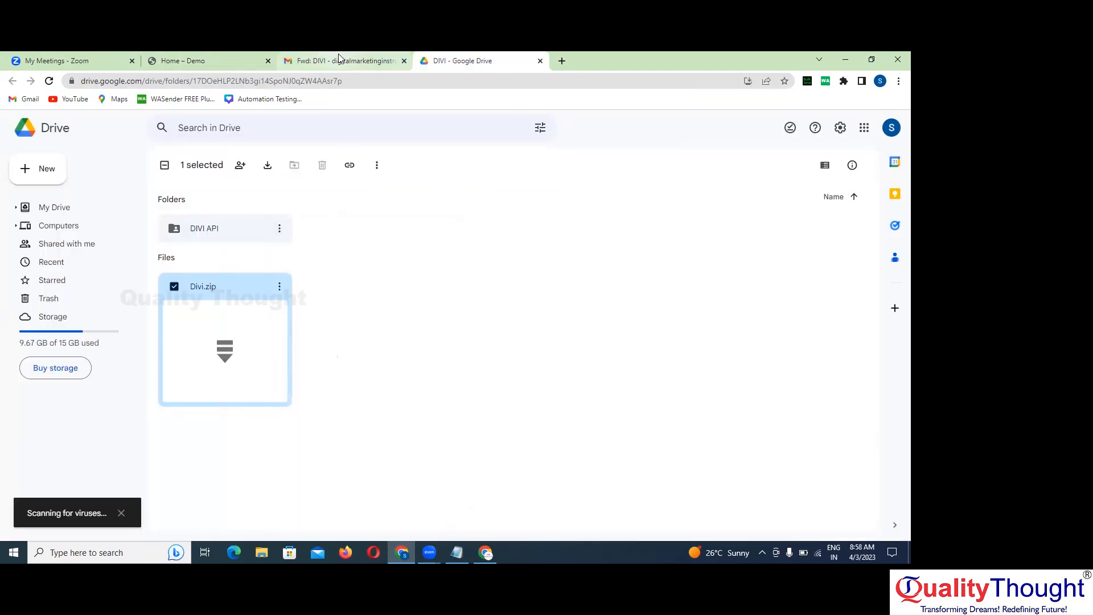
Load the Demo site's WordPress login by replacing the index.php/home/ part of its address with wp-admin
click(196, 59)
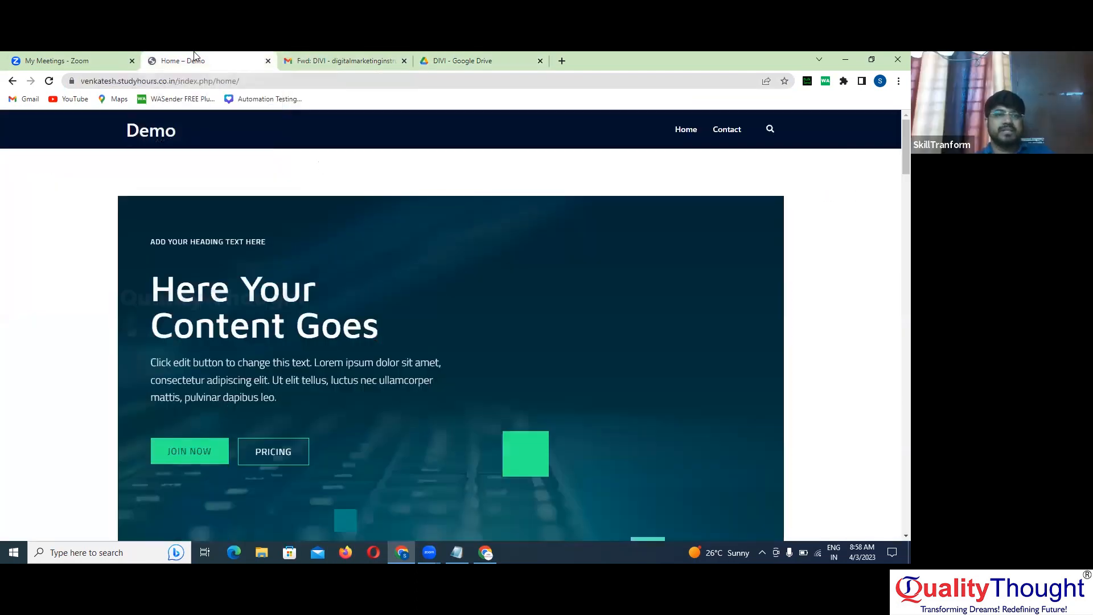
click(266, 81)
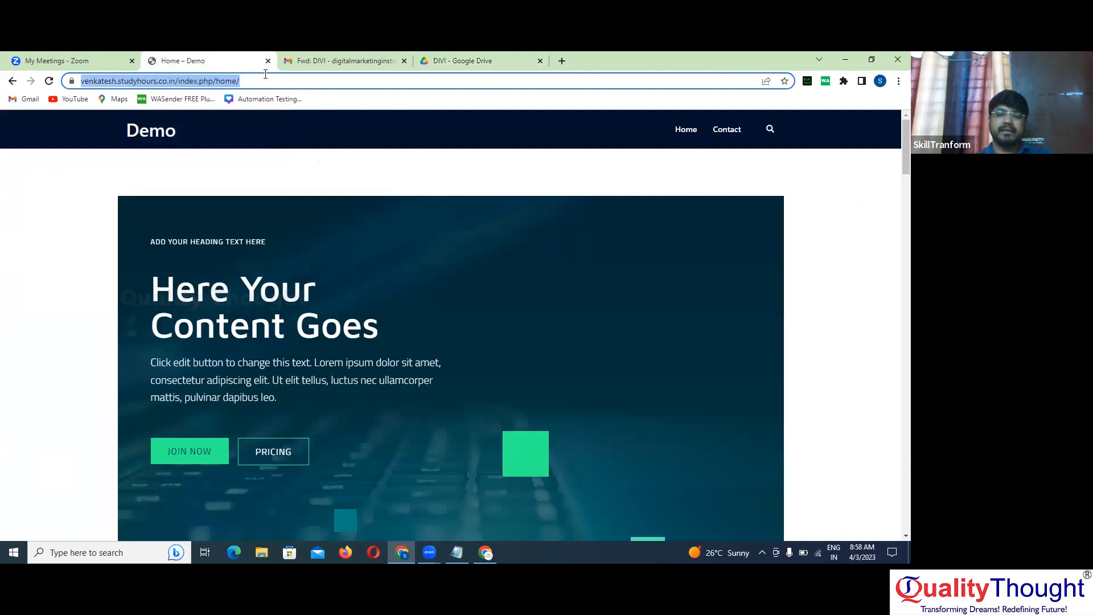
click(266, 81)
key(BackSpace)
key(BackSpace)
key(BackSpace)
key(BackSpace)
key(BackSpace)
key(BackSpace)
key(BackSpace)
key(BackSpace)
key(BackSpace)
key(BackSpace)
key(BackSpace)
key(BackSpace)
key(BackSpace)
key(BackSpace)
key(BackSpace)
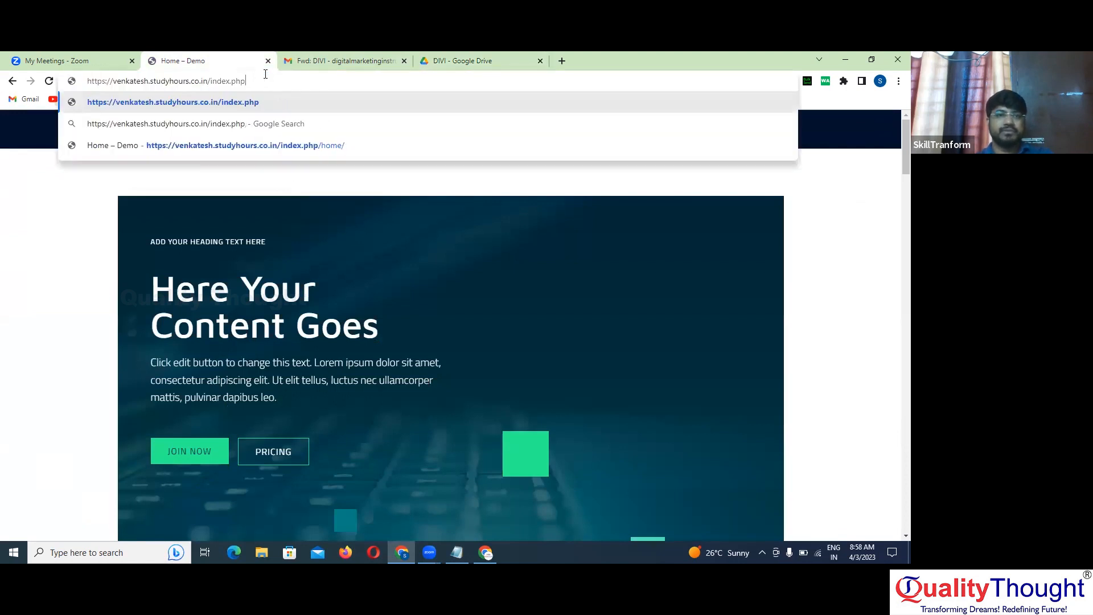
text(/)
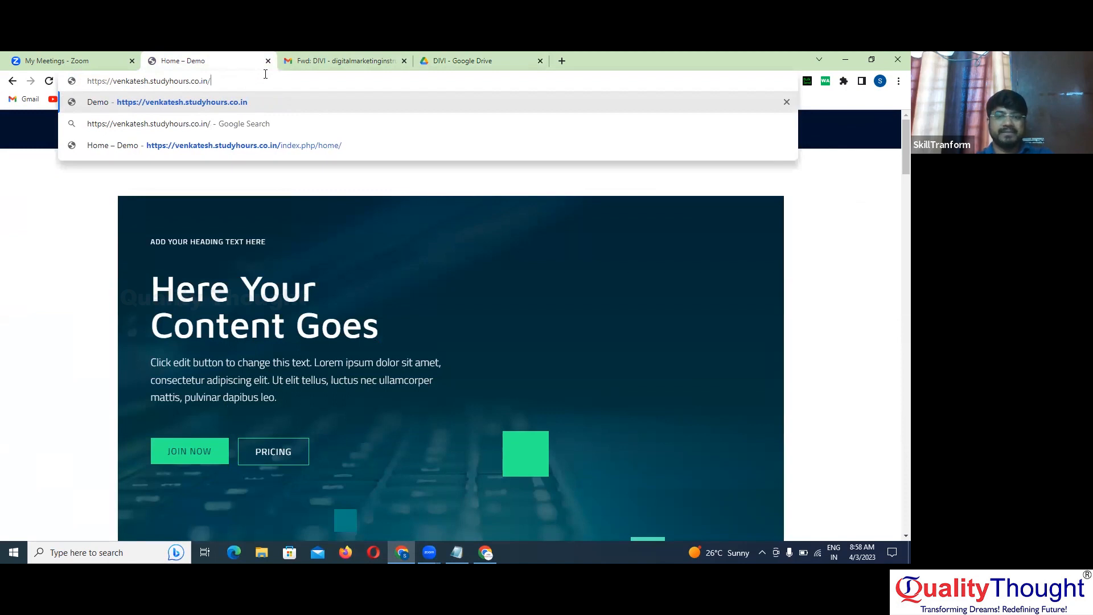
text(wp-admin)
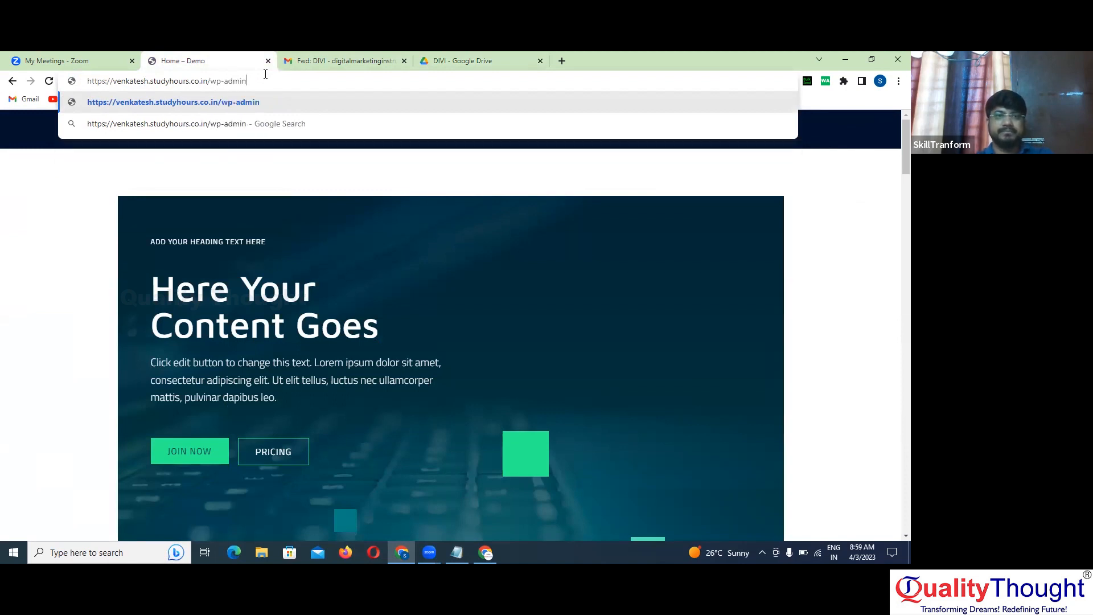
key(Return)
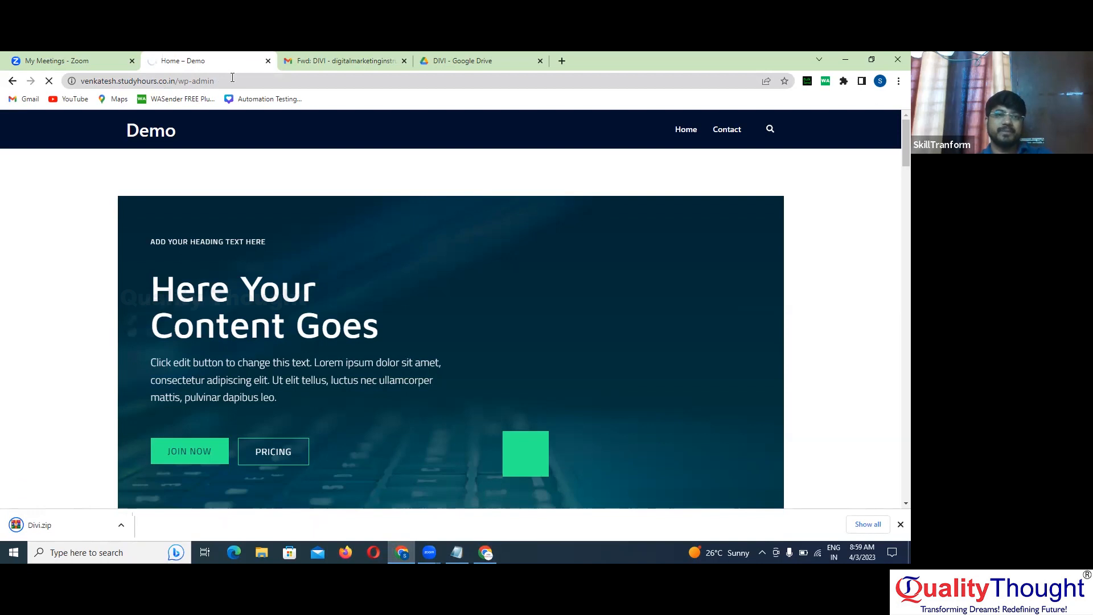
Begin adding another Google account from a new browser tab, choosing to use an account that is not listed
click(563, 61)
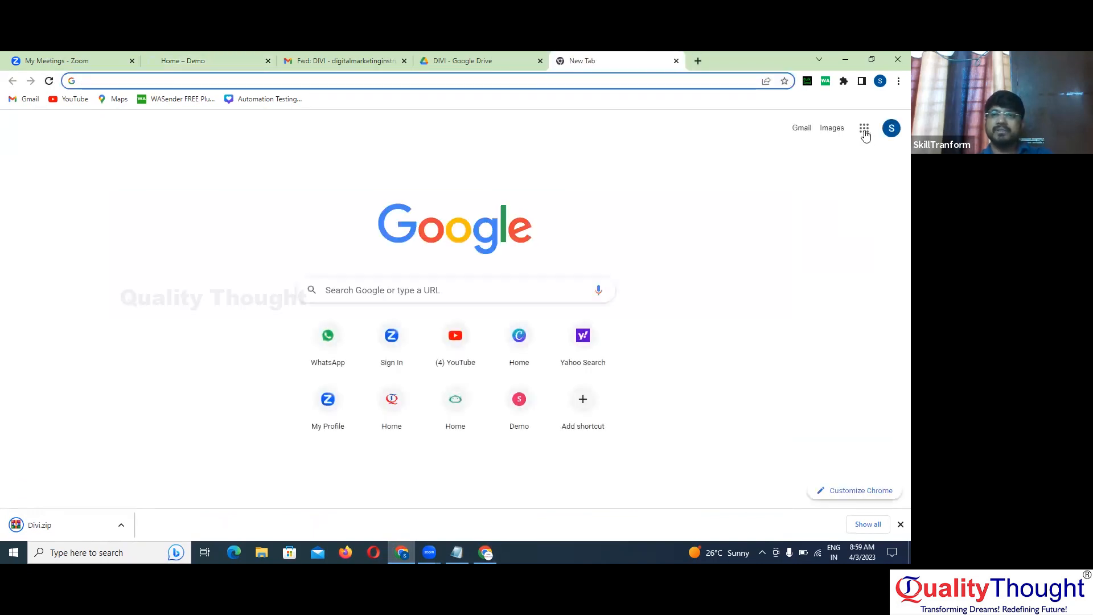
click(891, 128)
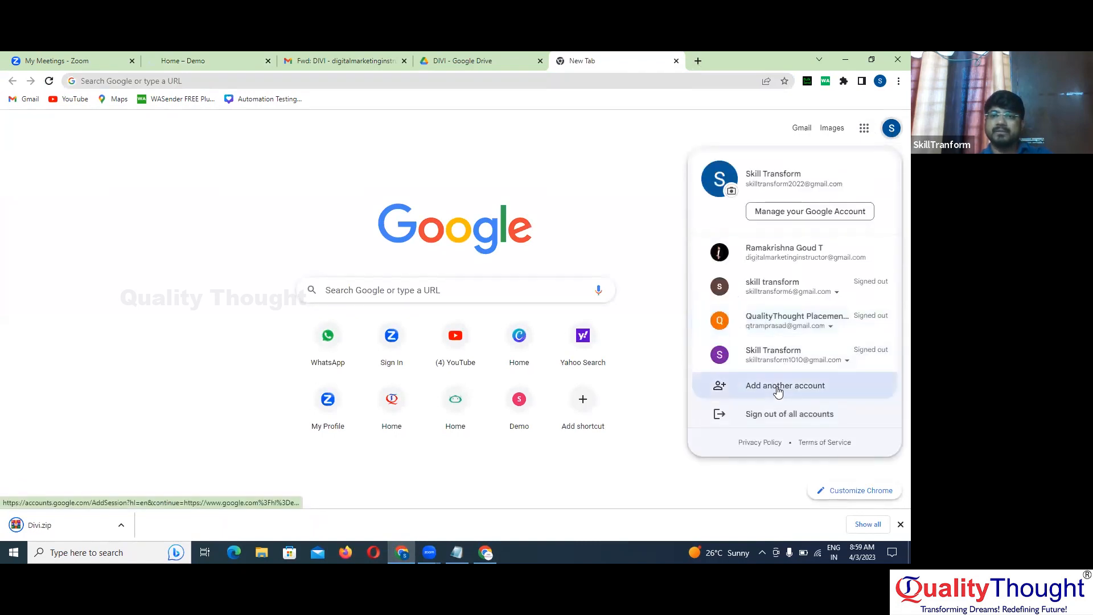
click(778, 391)
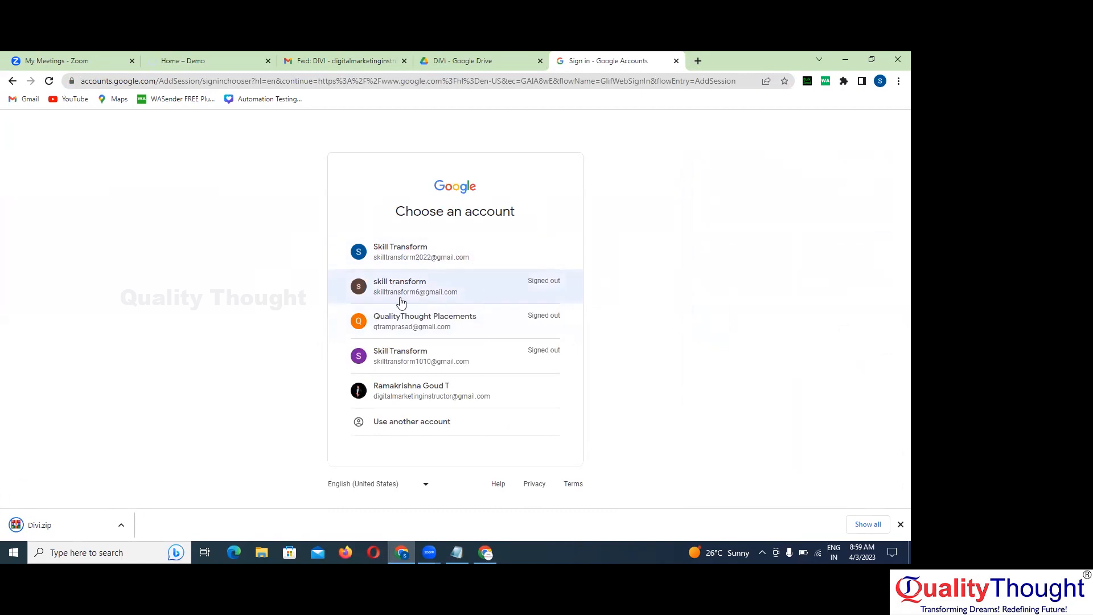
click(412, 431)
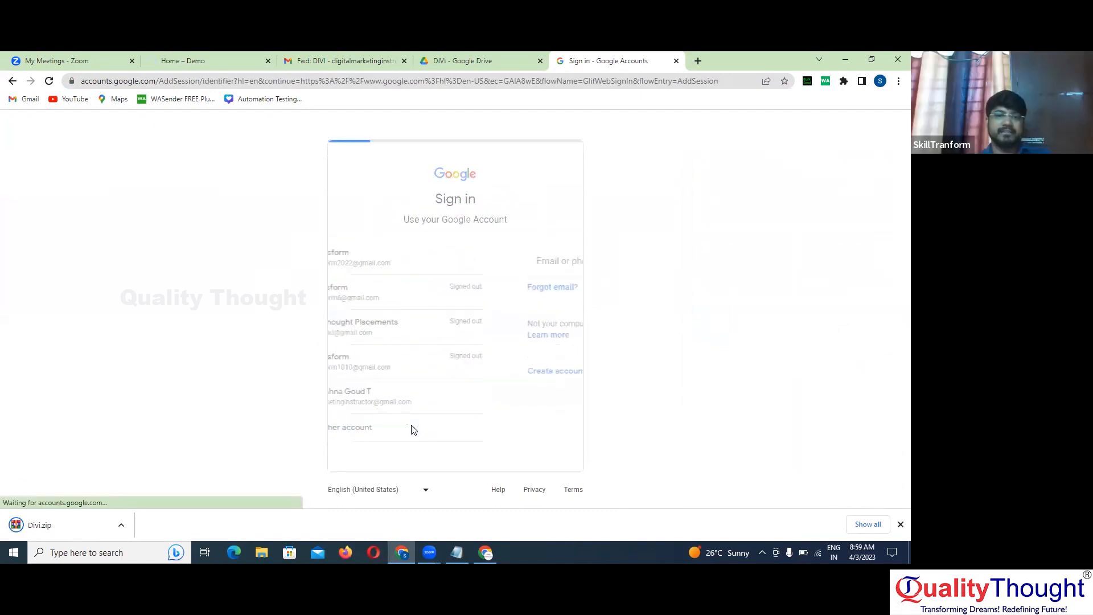
click(226, 62)
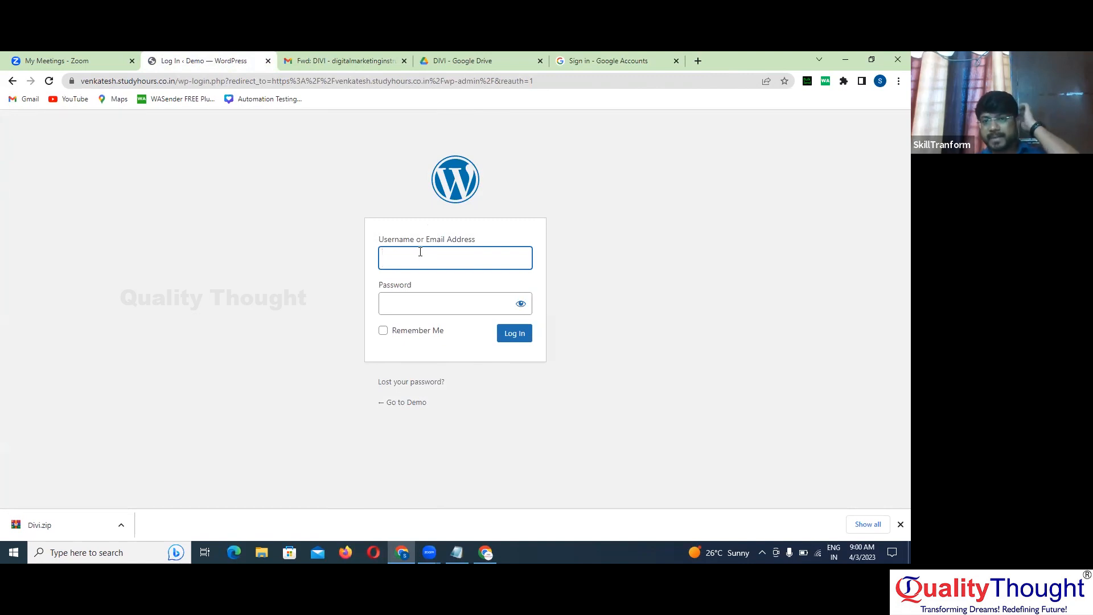
click(623, 62)
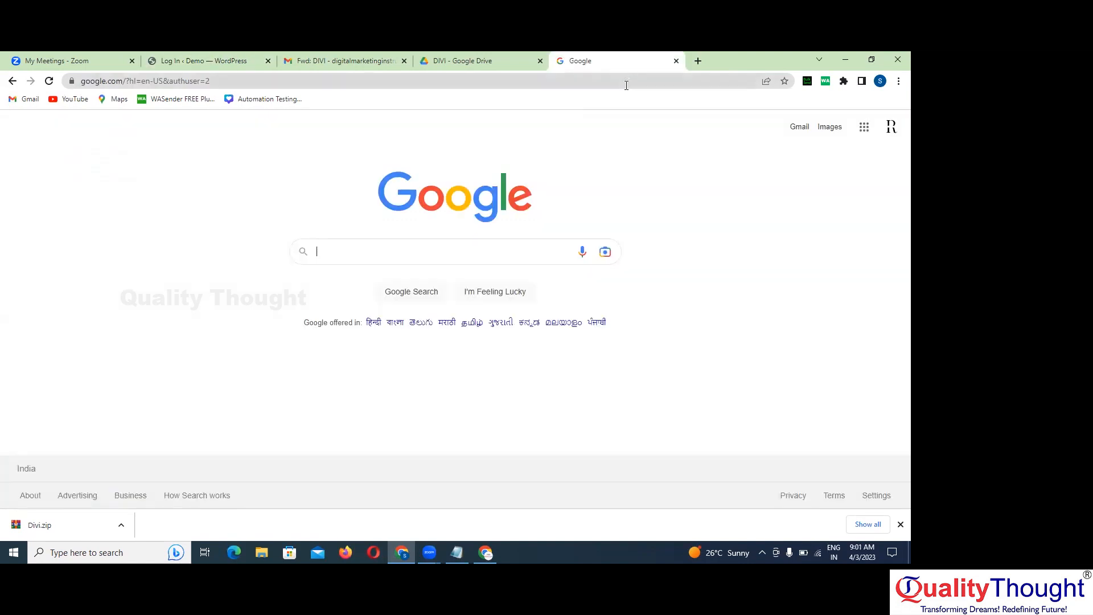
Search for hostinger in place of the WordPress login page and open the sponsored hostinger.in website
click(246, 63)
click(256, 80)
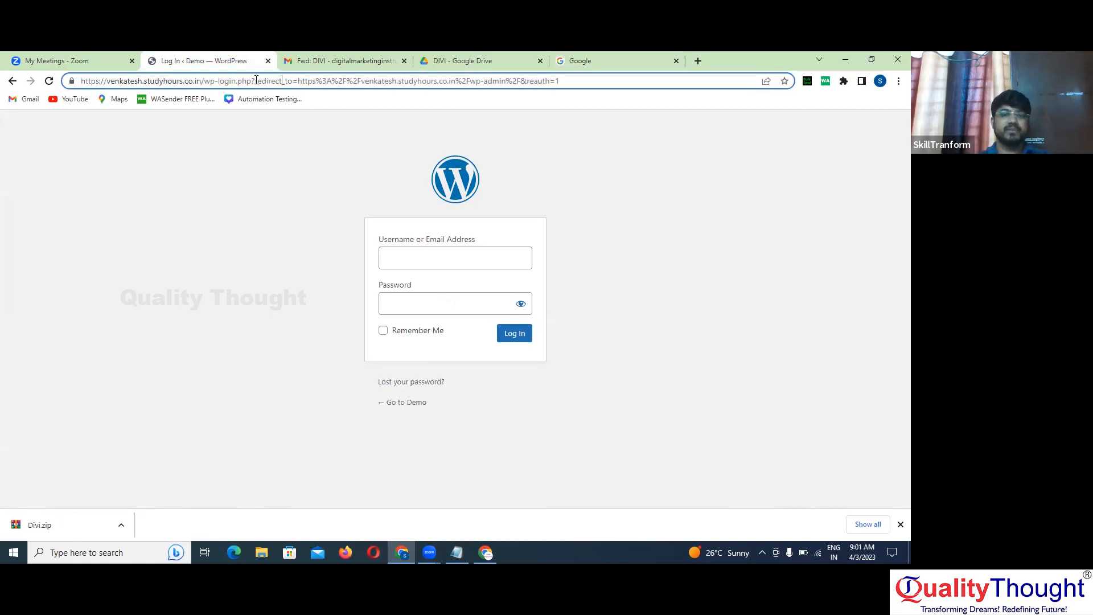
key(ctrl+a)
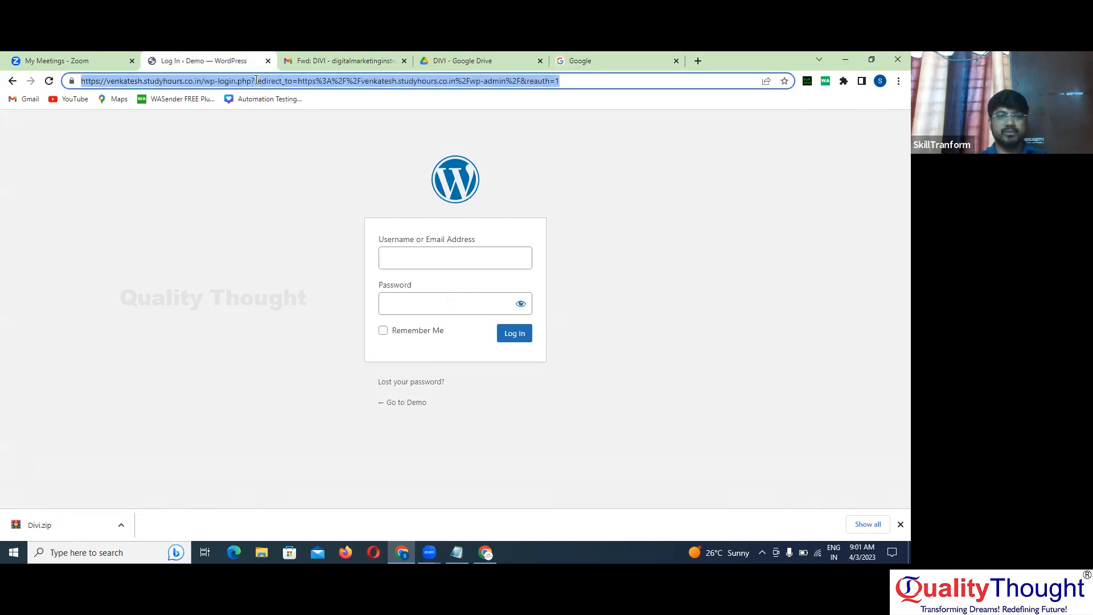
text(h)
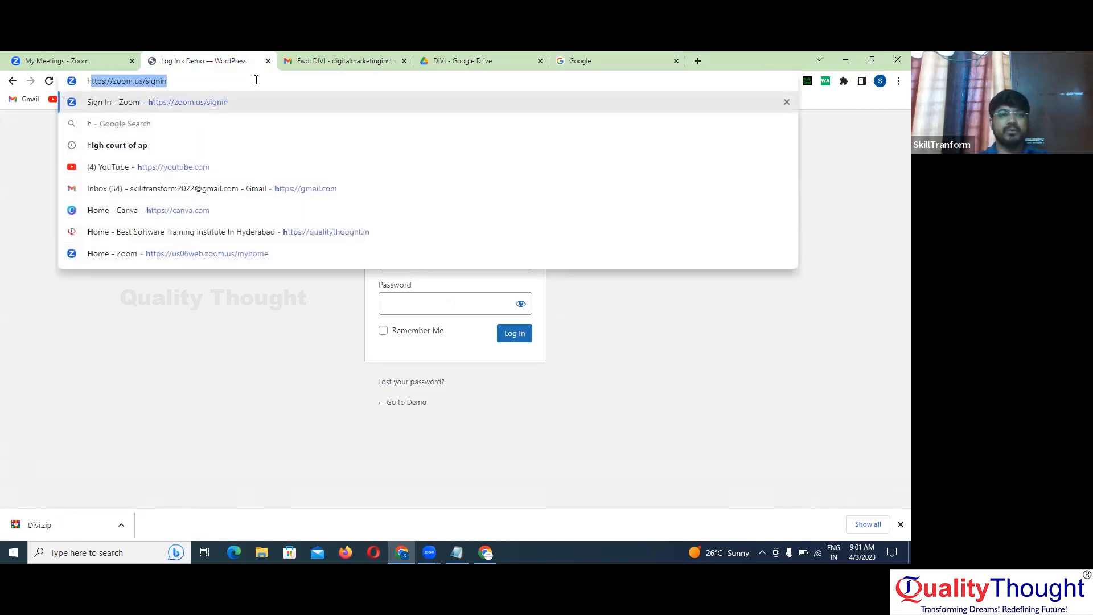
text(ost)
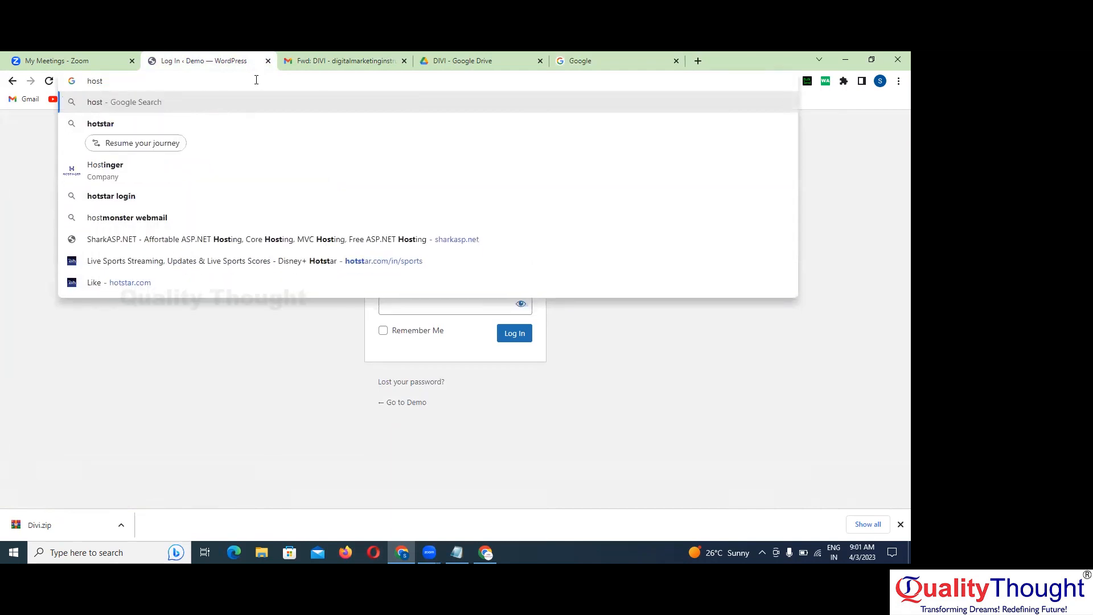
key(Down)
key(Down)
key(Return)
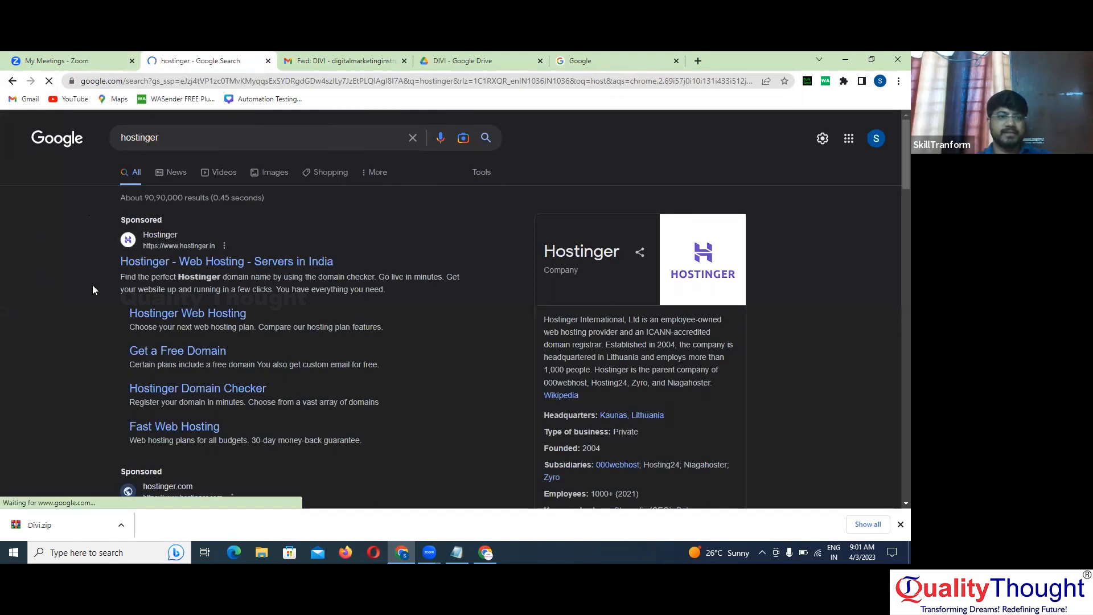
scroll(92, 285, down, 10)
scroll(90, 249, up, 10)
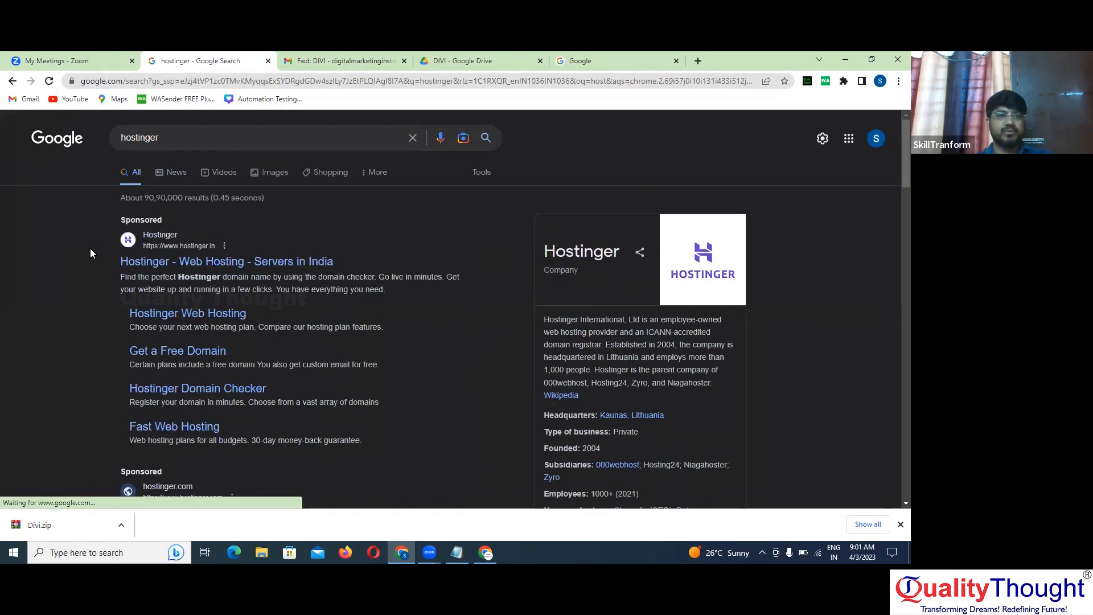
click(180, 262)
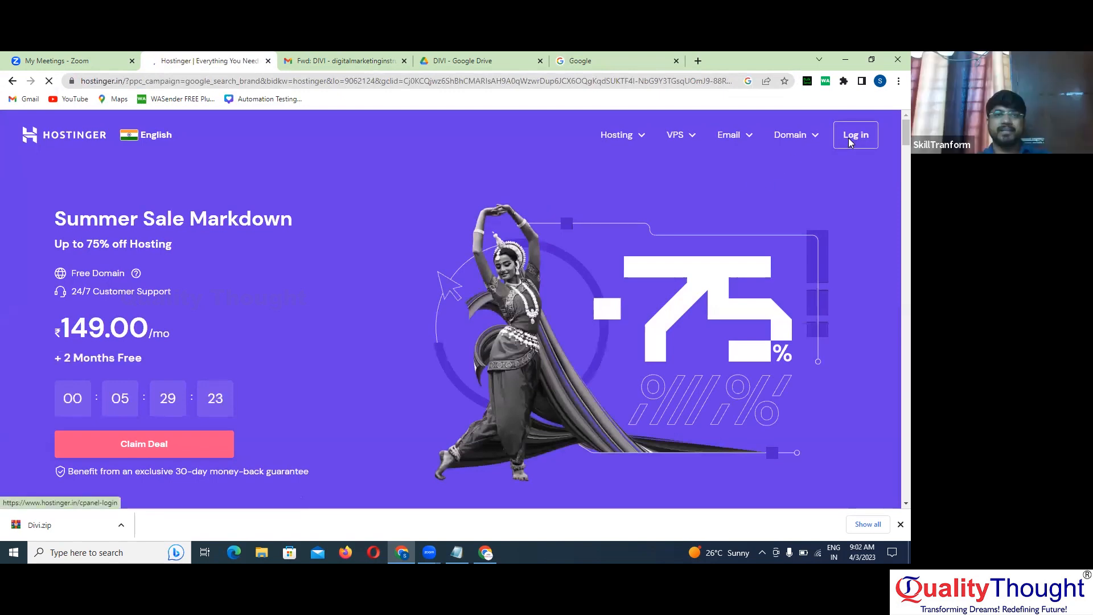
Log in to Hostinger through Google sign-in with the newly added Google account
click(850, 143)
click(431, 214)
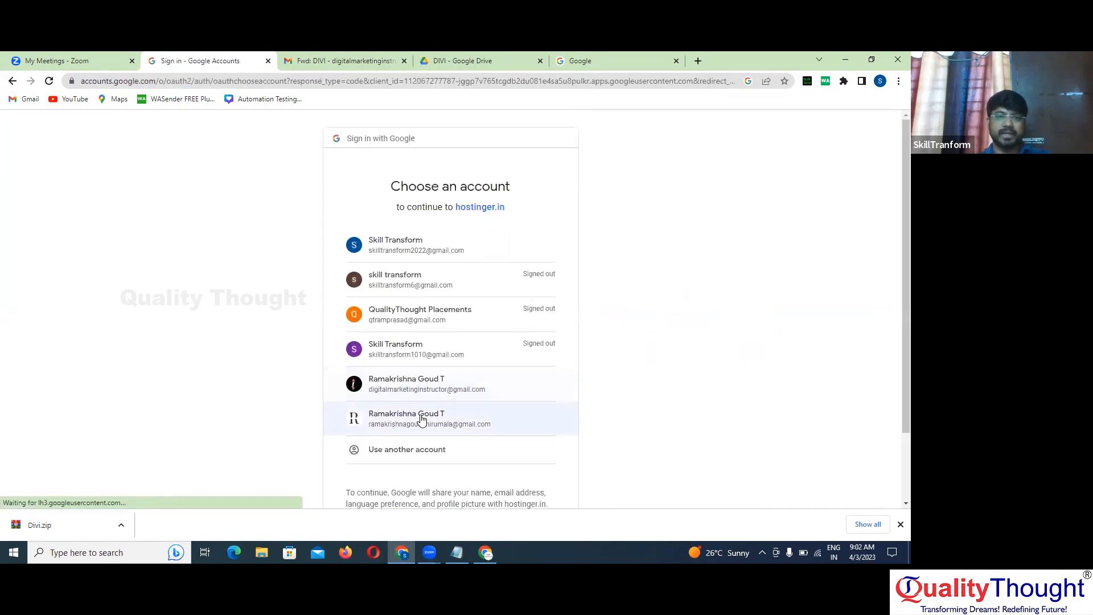
click(420, 417)
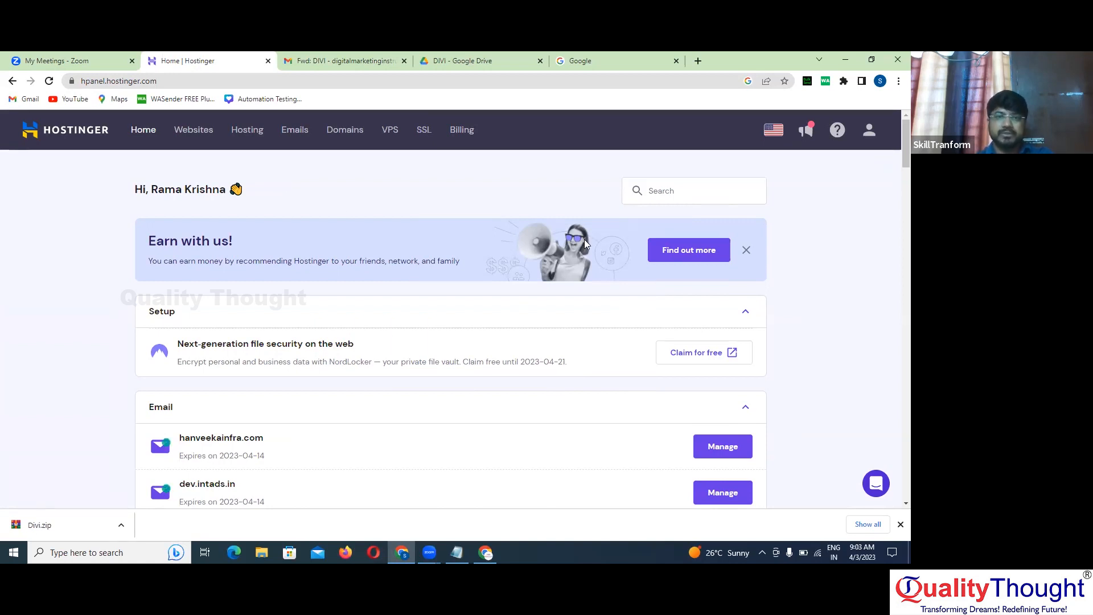
Find studyhours.co.in in the Hostinger hosting list and open its management dashboard
click(250, 130)
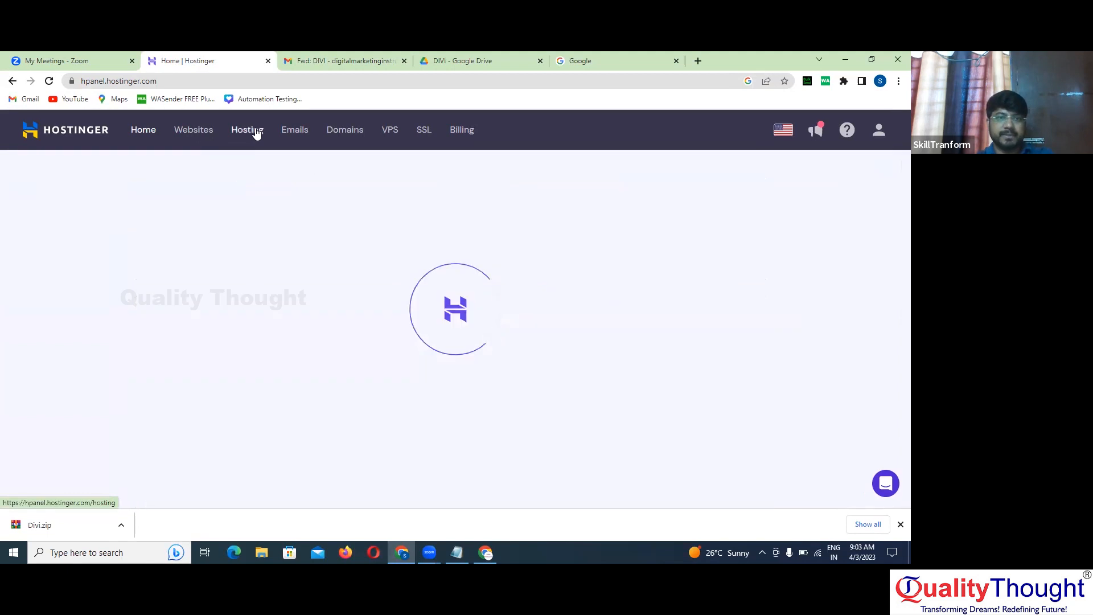
scroll(364, 288, down, 4)
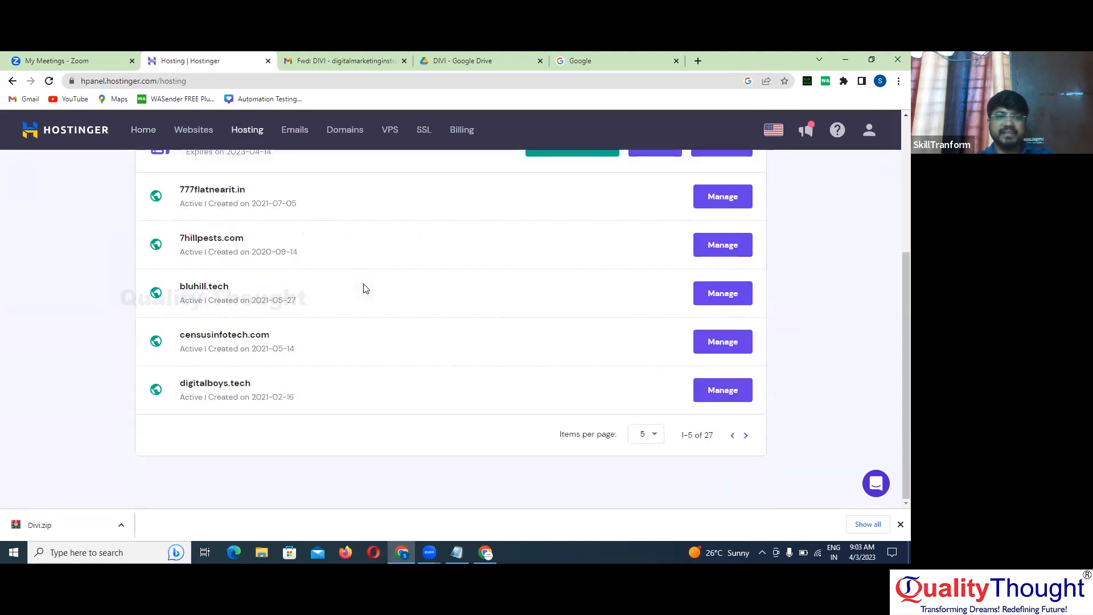
click(746, 436)
click(745, 436)
click(746, 436)
click(746, 436)
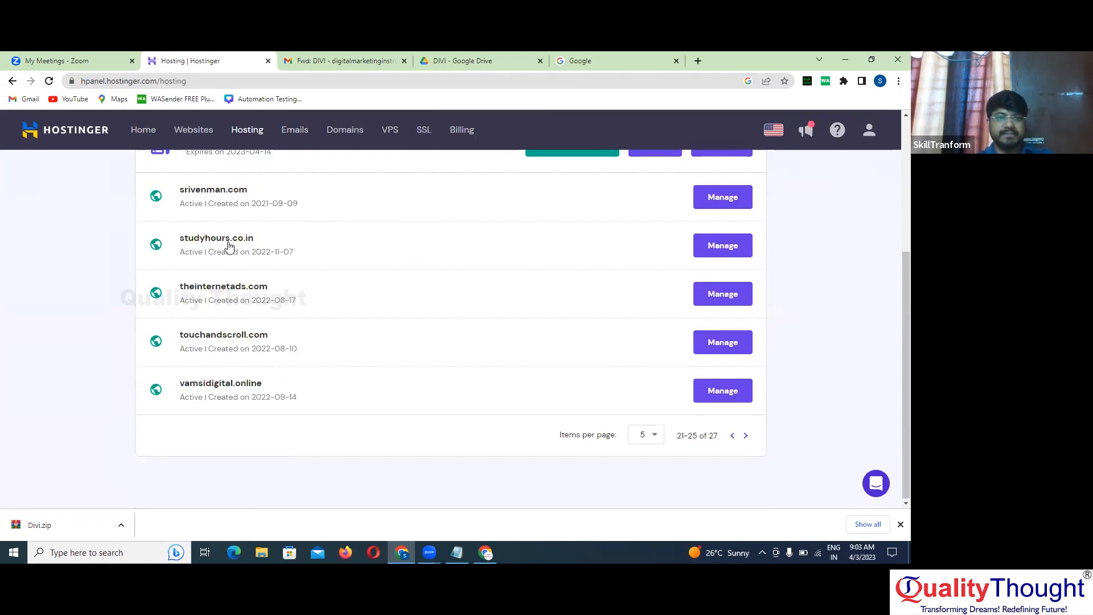
click(724, 246)
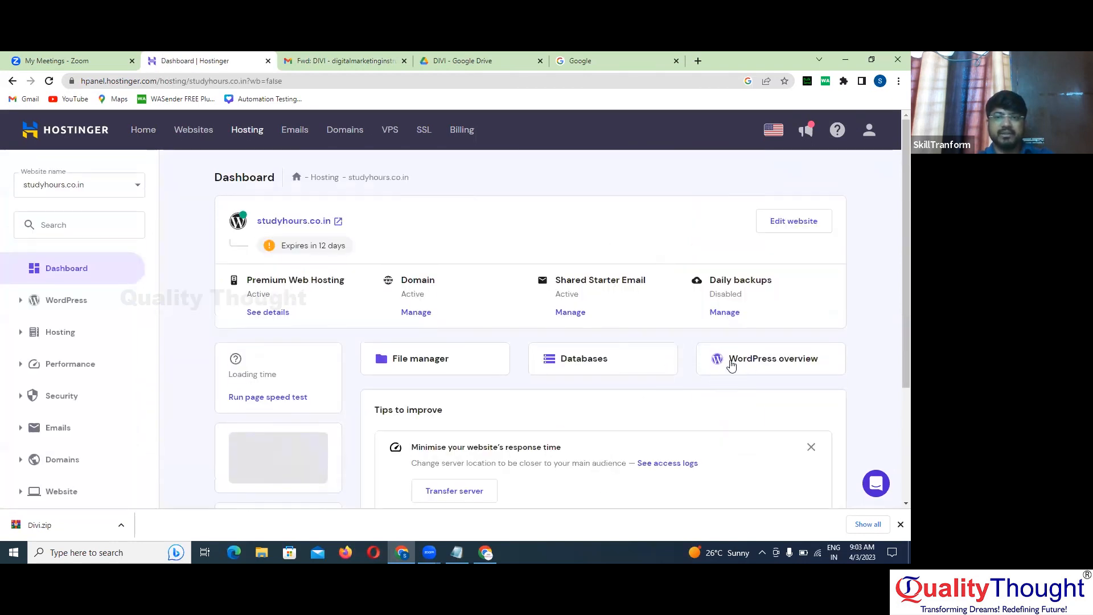
In the WordPress overview, select the Demo site's studyhours.co.in subdomain and open its WordPress admin for editing
click(751, 363)
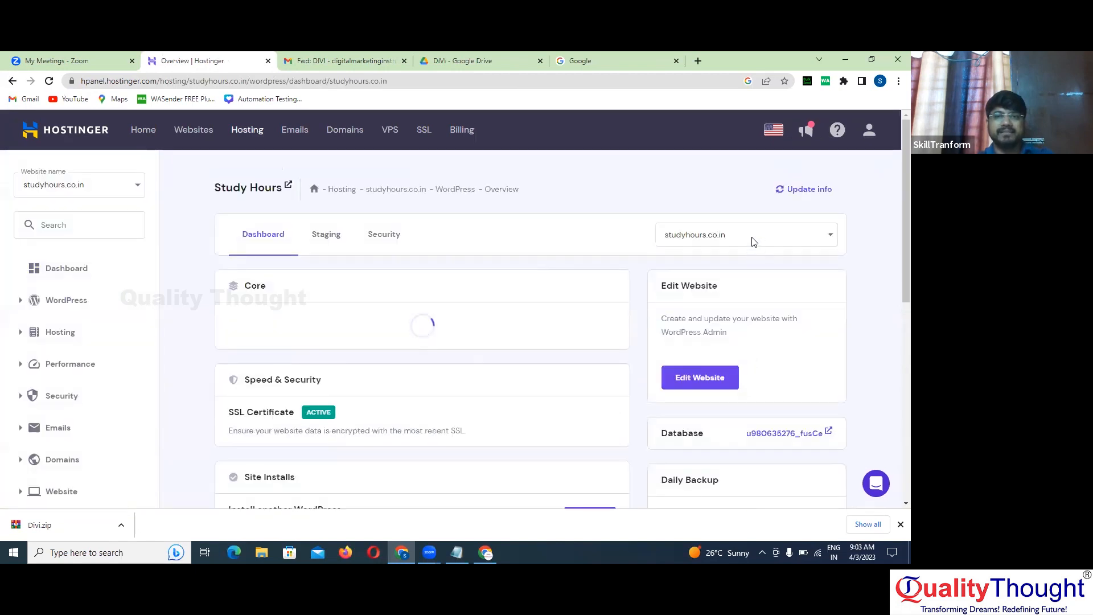
click(752, 242)
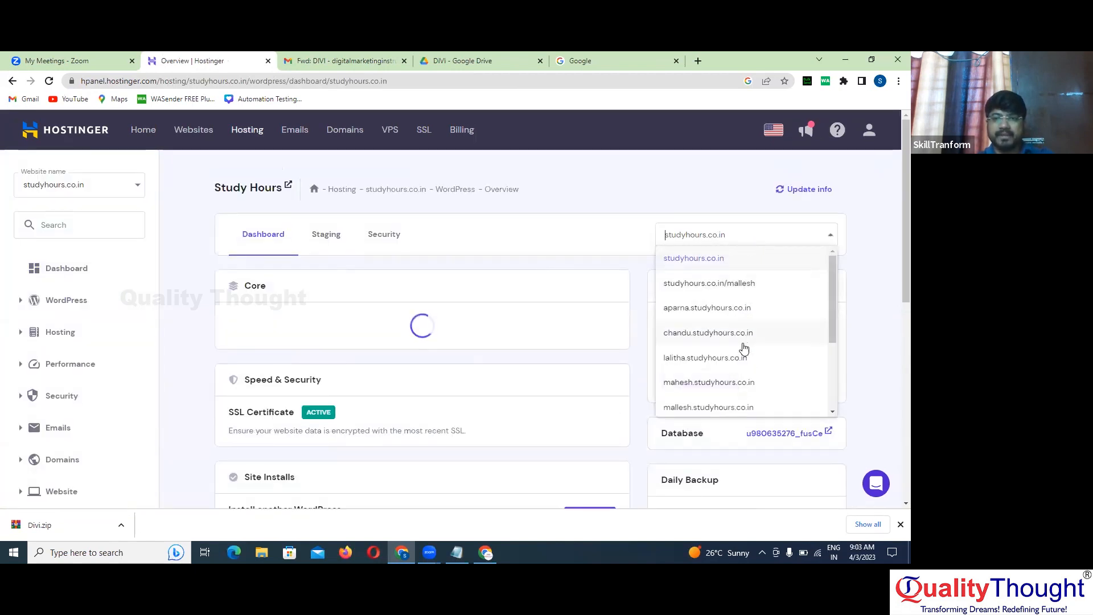
scroll(743, 345, down, 3)
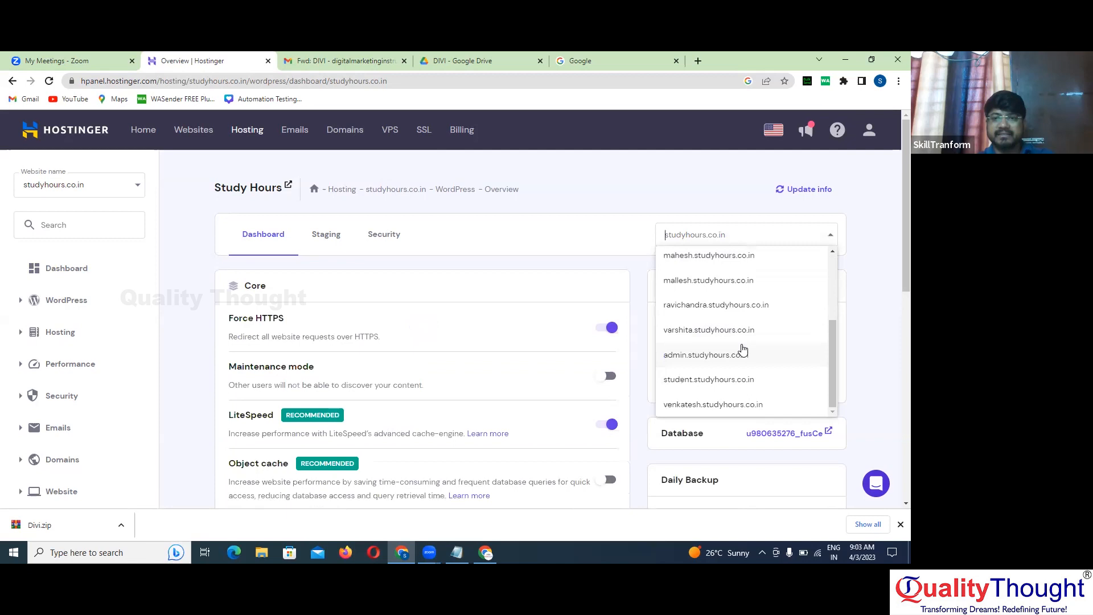
click(717, 405)
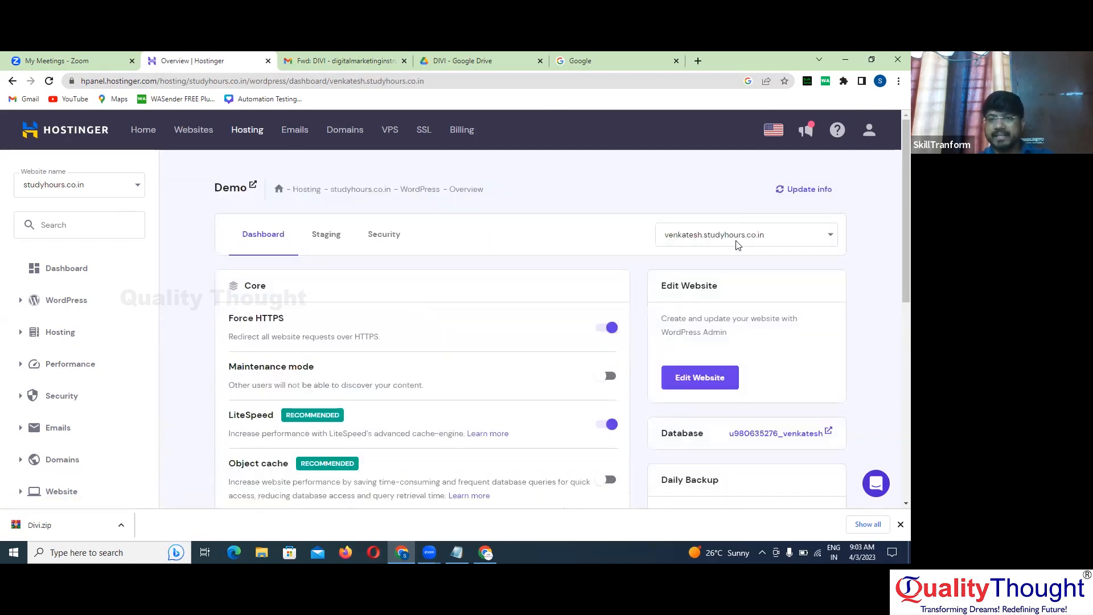
click(716, 380)
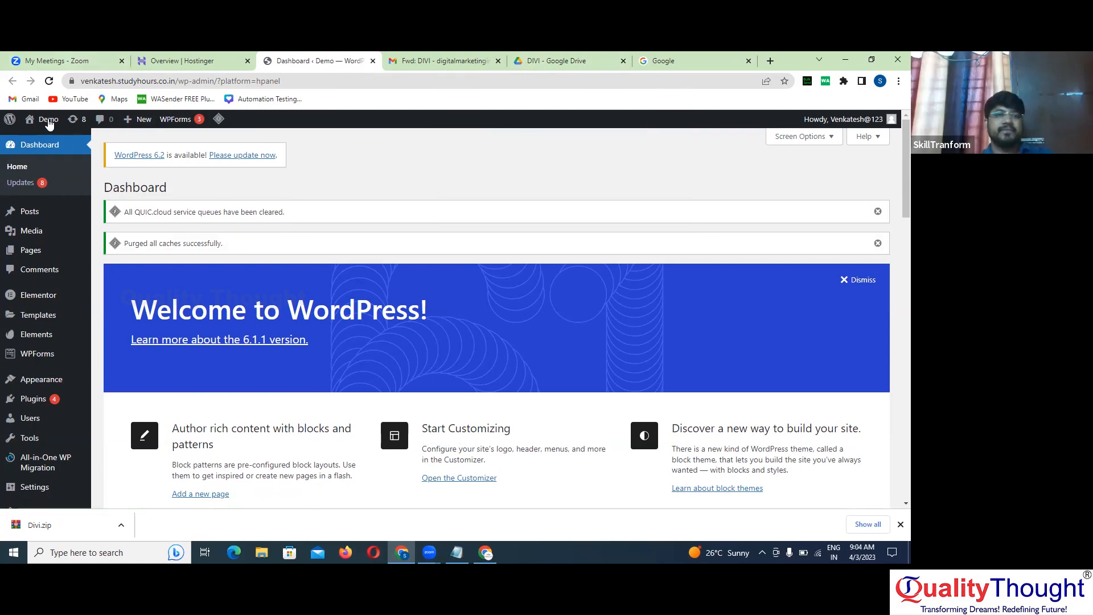
Open the live Demo site from the WordPress dashboard in a separate browser tab and switch to it
mouse_move(49, 123)
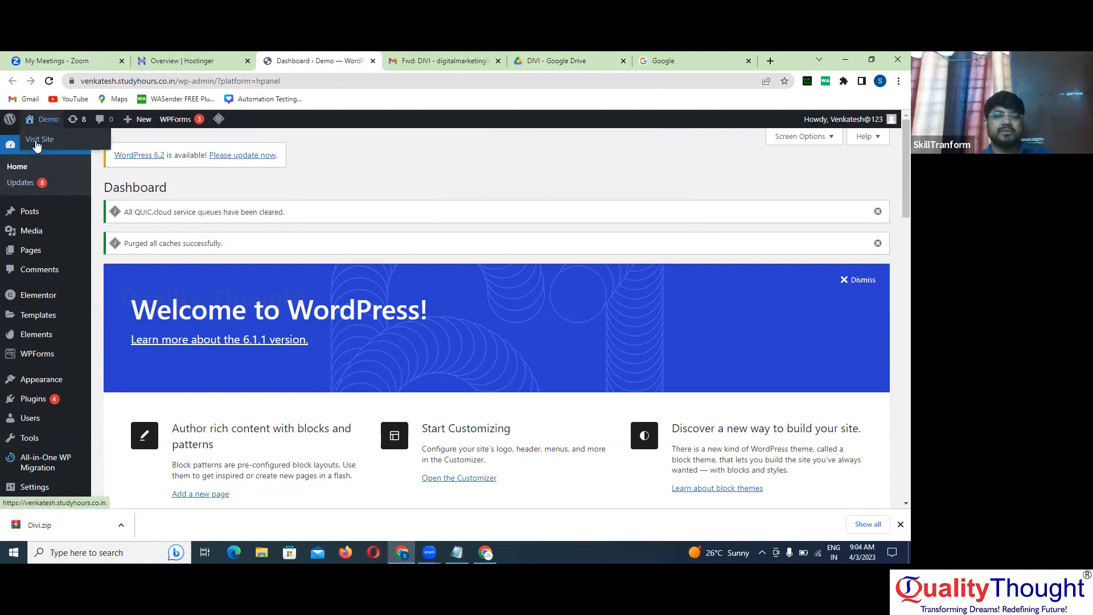
right_click(41, 146)
click(57, 150)
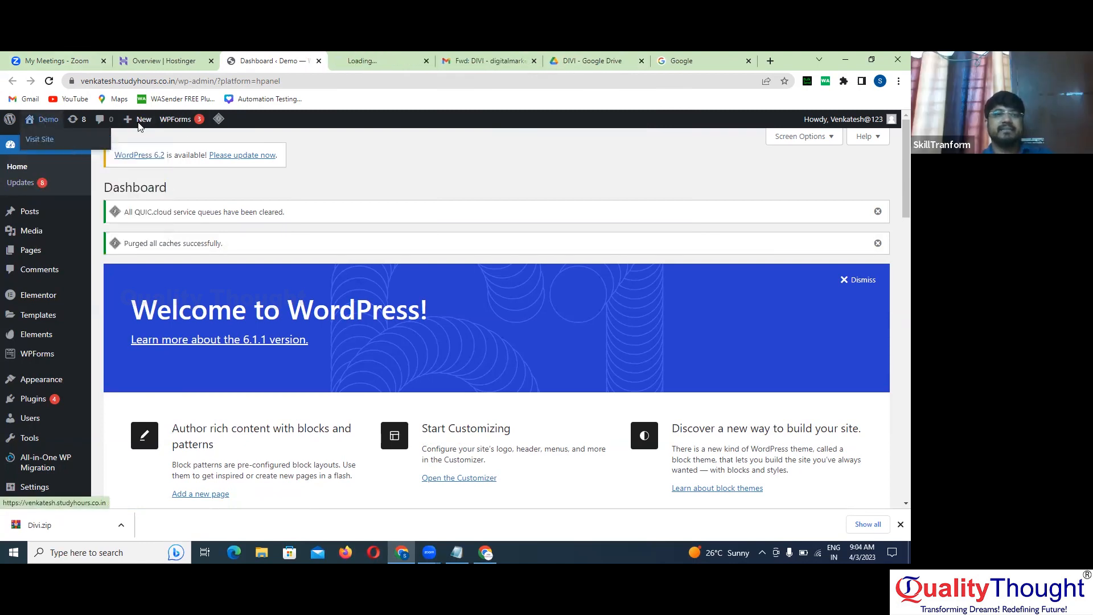
click(398, 60)
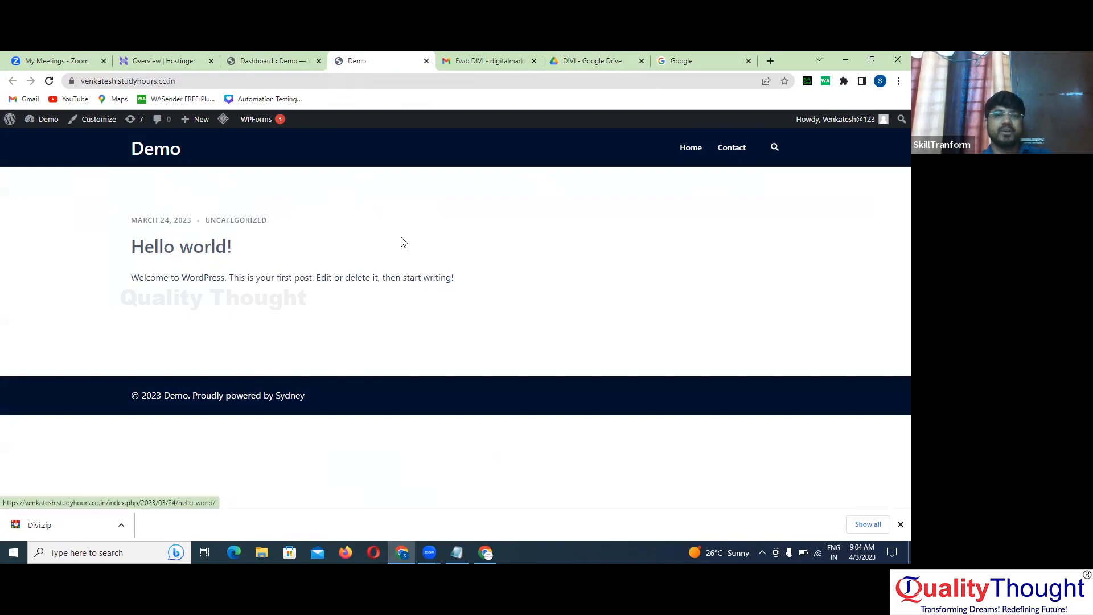
View the live site's Home and Contact pages, then open the Contact page for editing and dismiss the downloads bar
click(689, 149)
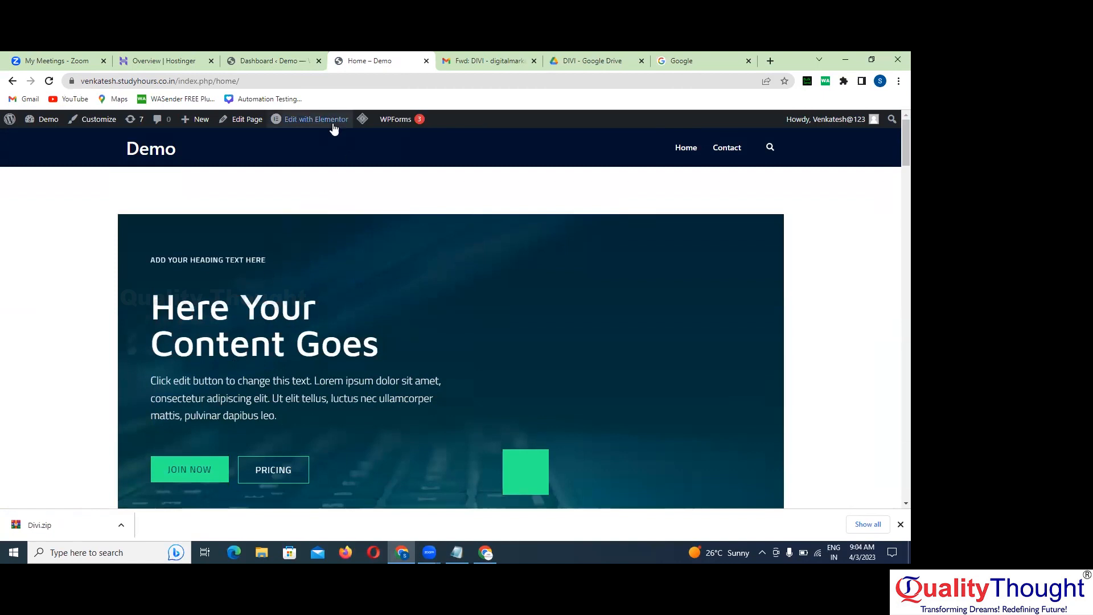
mouse_move(318, 119)
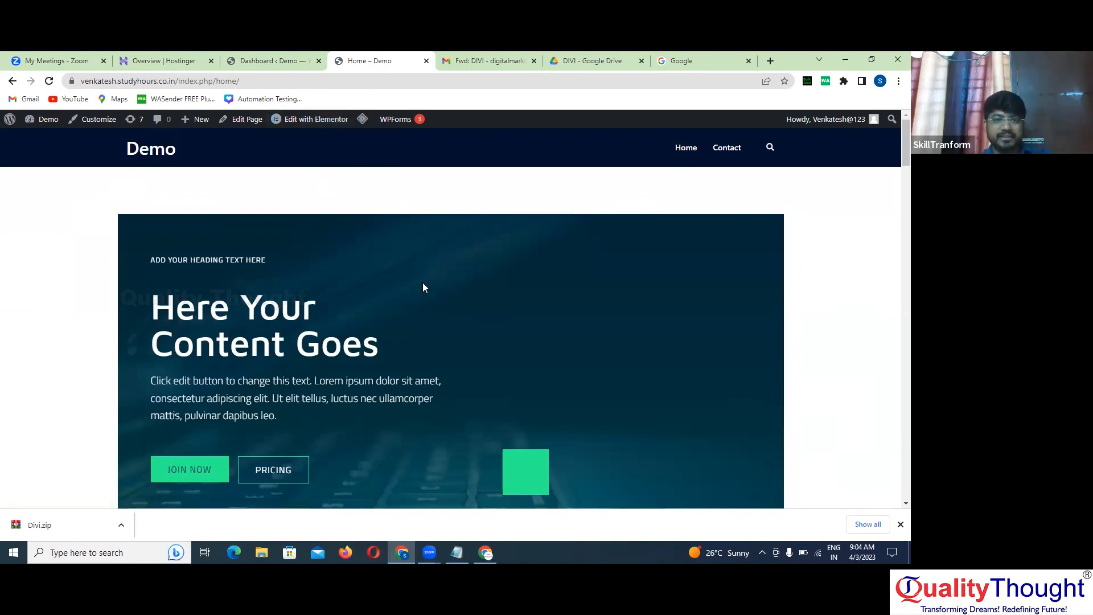
click(731, 150)
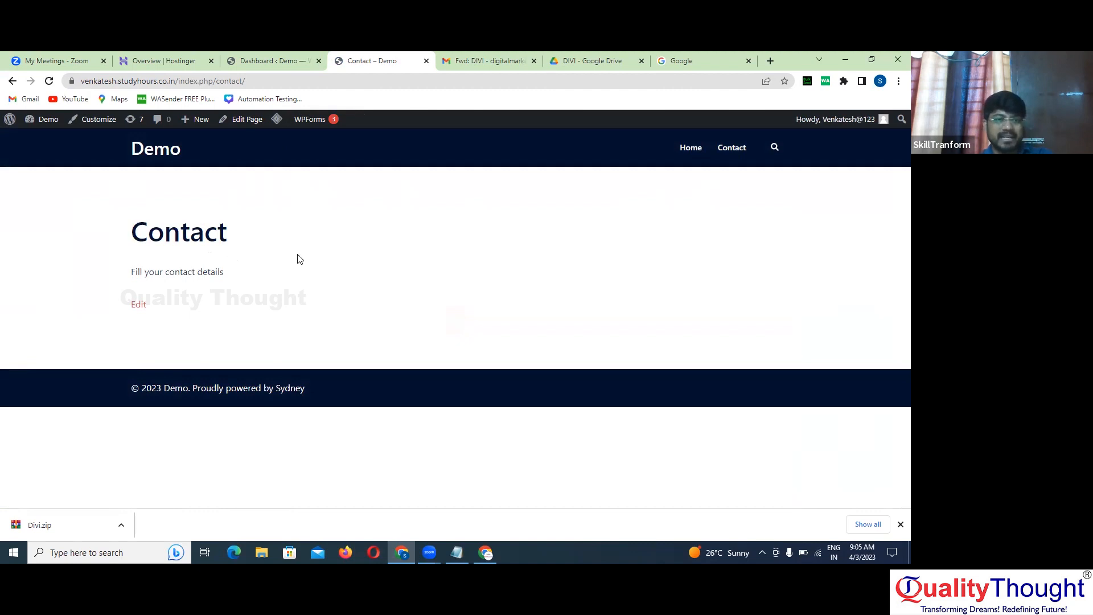
click(242, 121)
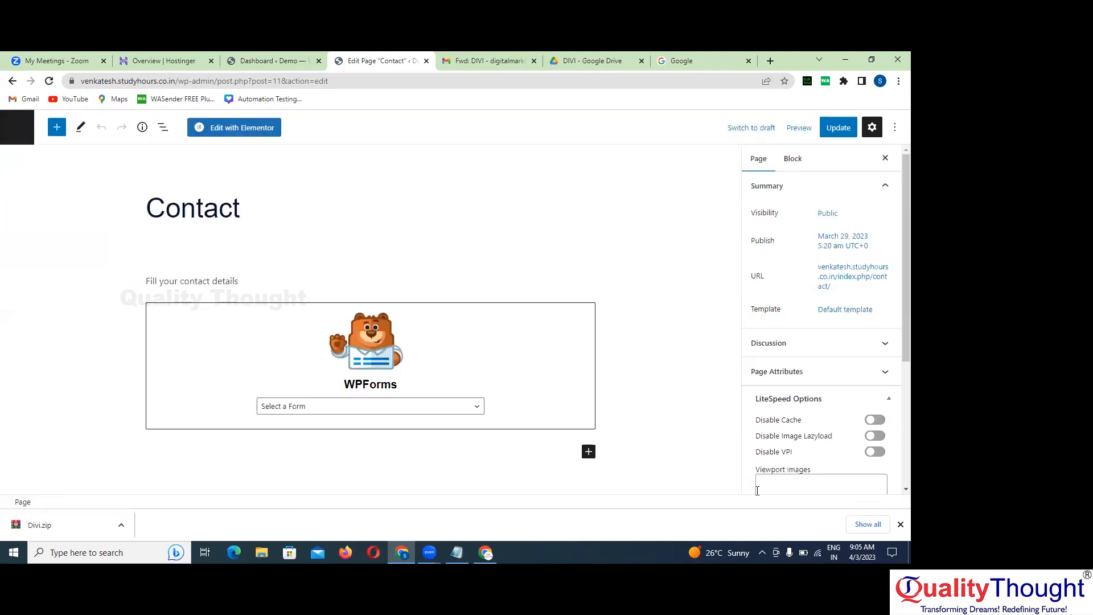
click(898, 524)
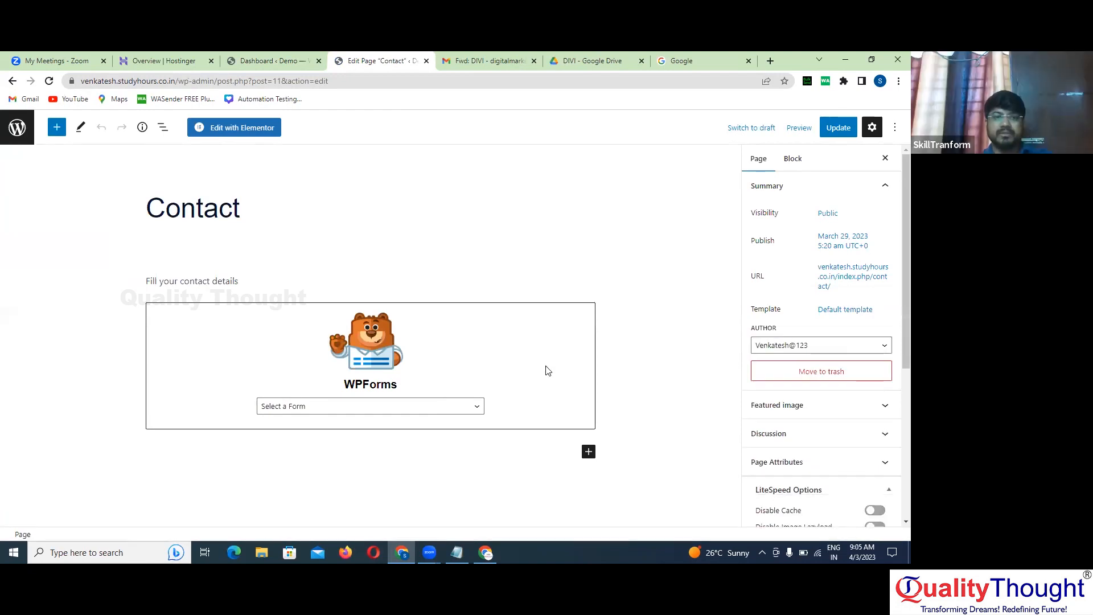
Search the block inserter for "te" and add a Heading block below the WPForms block on the Contact page
click(588, 452)
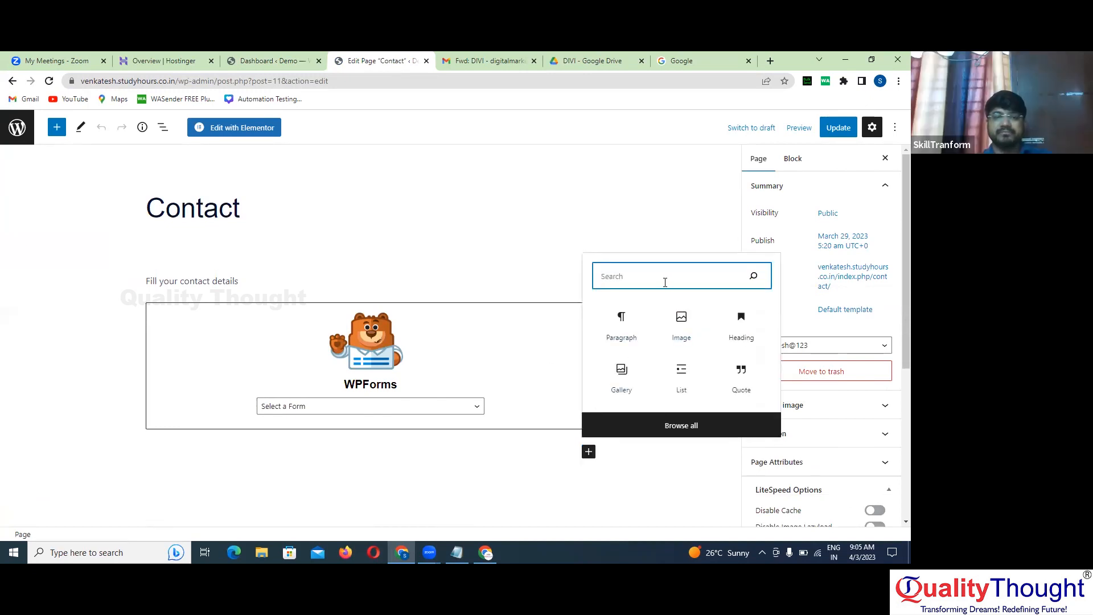
text(te)
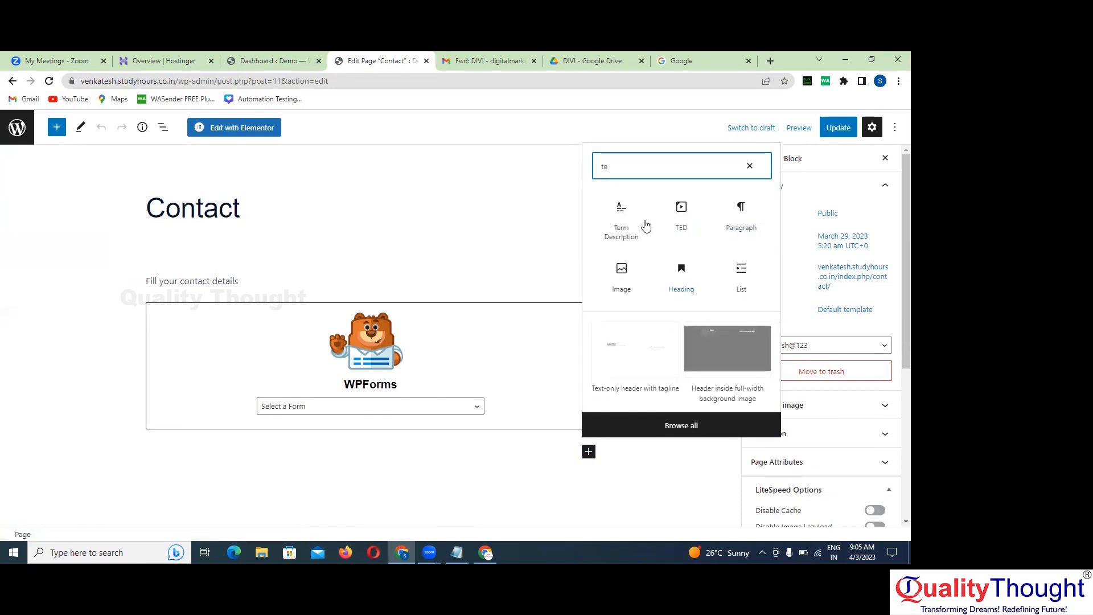
click(672, 276)
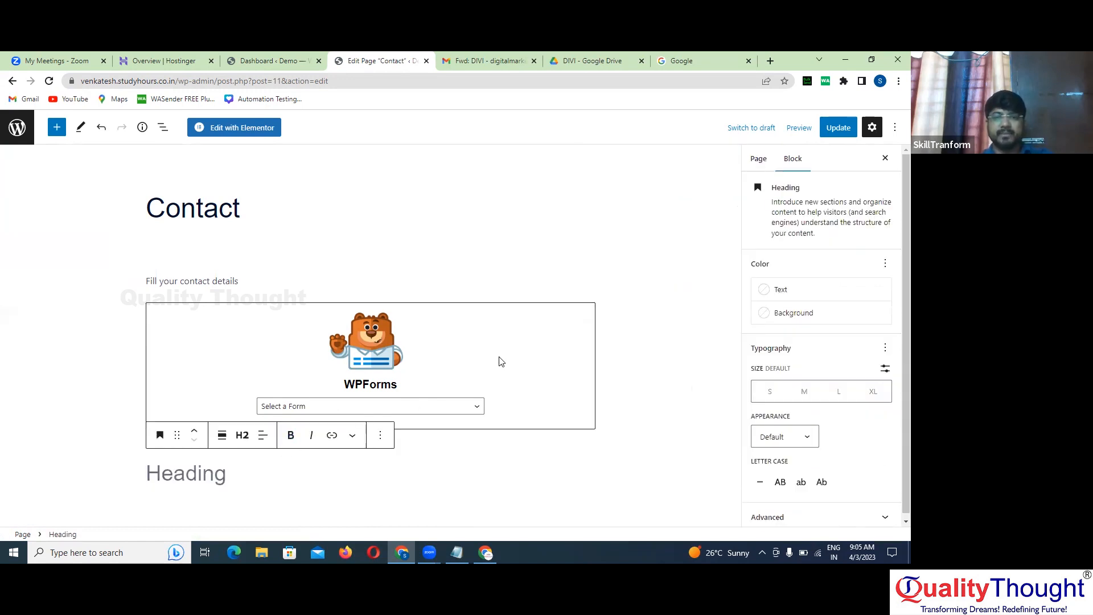
Remove the WPForms block from the Contact page
click(564, 339)
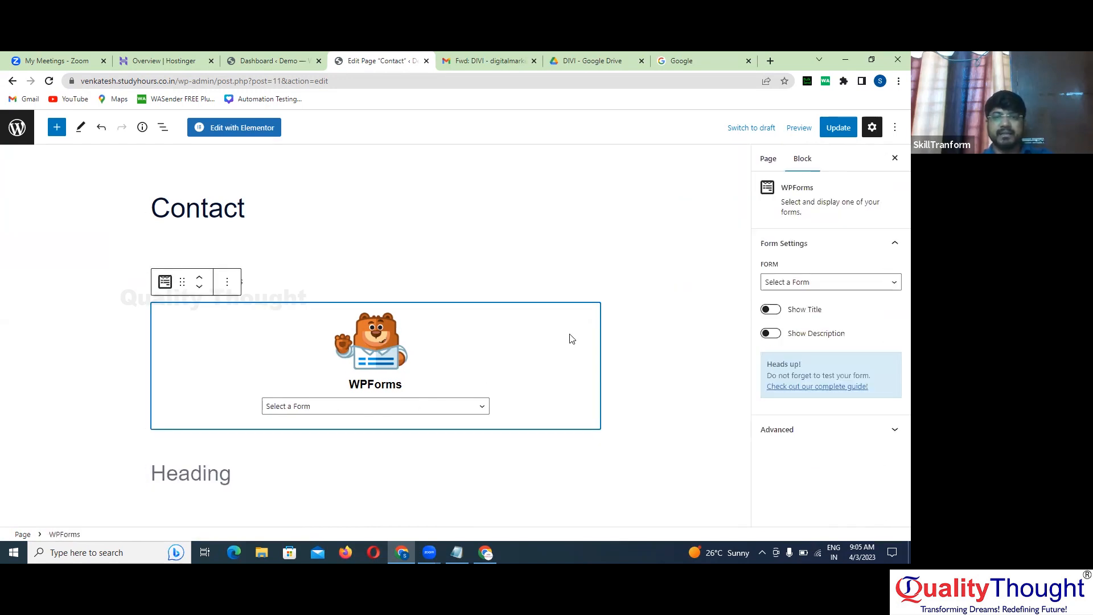
click(226, 289)
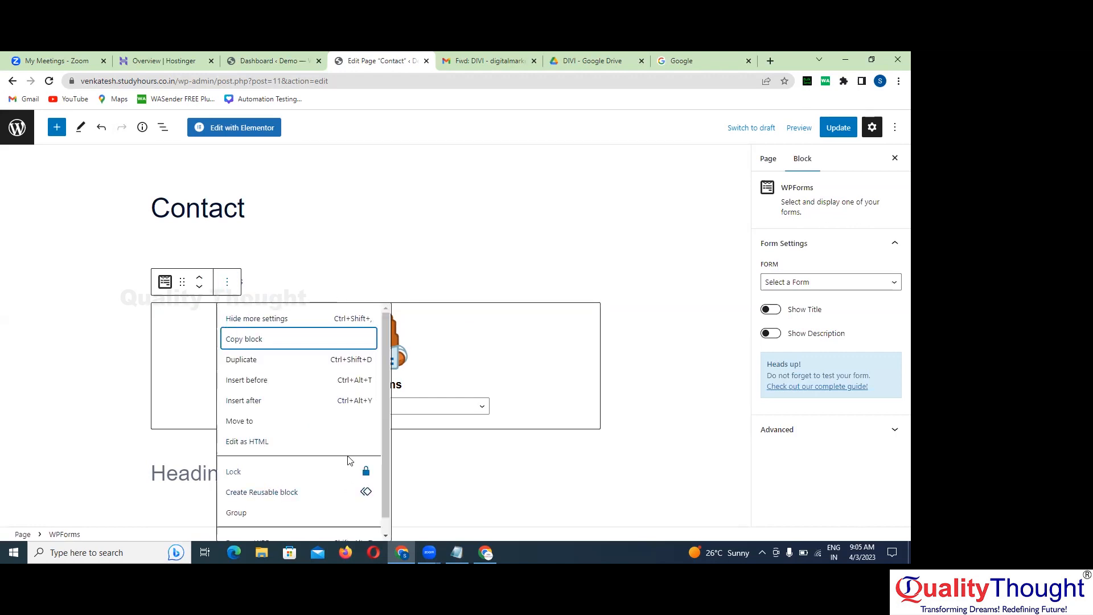
scroll(322, 390, down, 1)
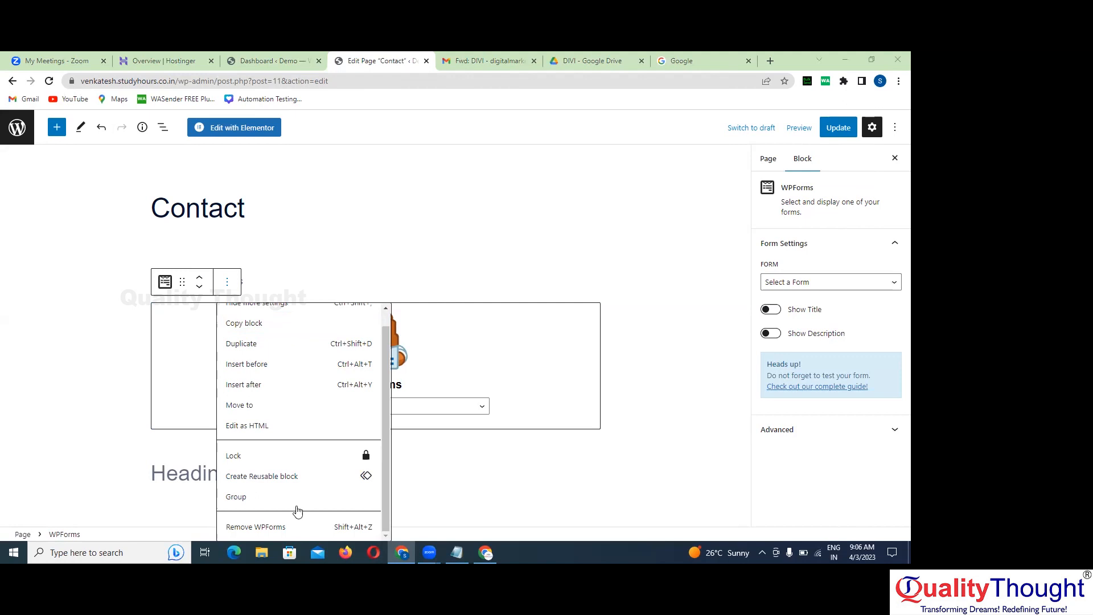
click(251, 527)
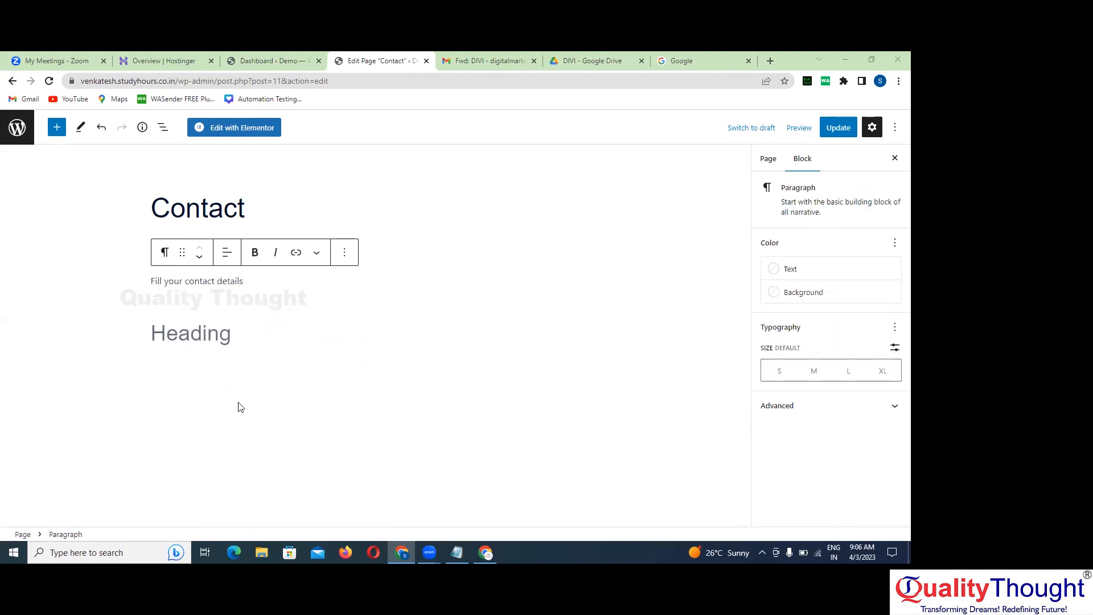
Move the paragraph below the empty heading and enter "Your Content goes here" as the heading text
click(199, 257)
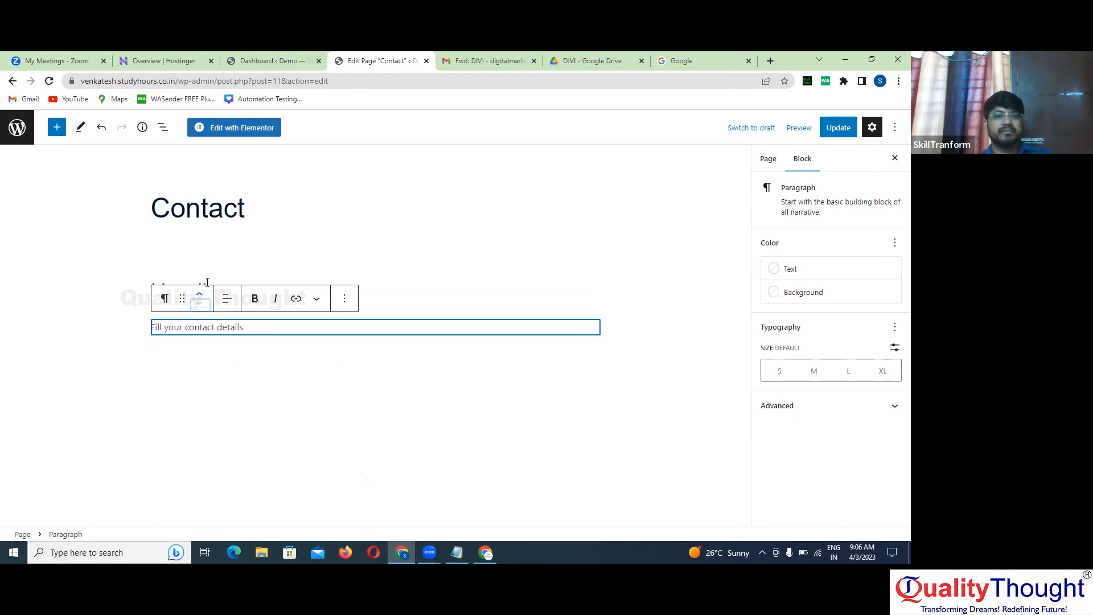
click(207, 283)
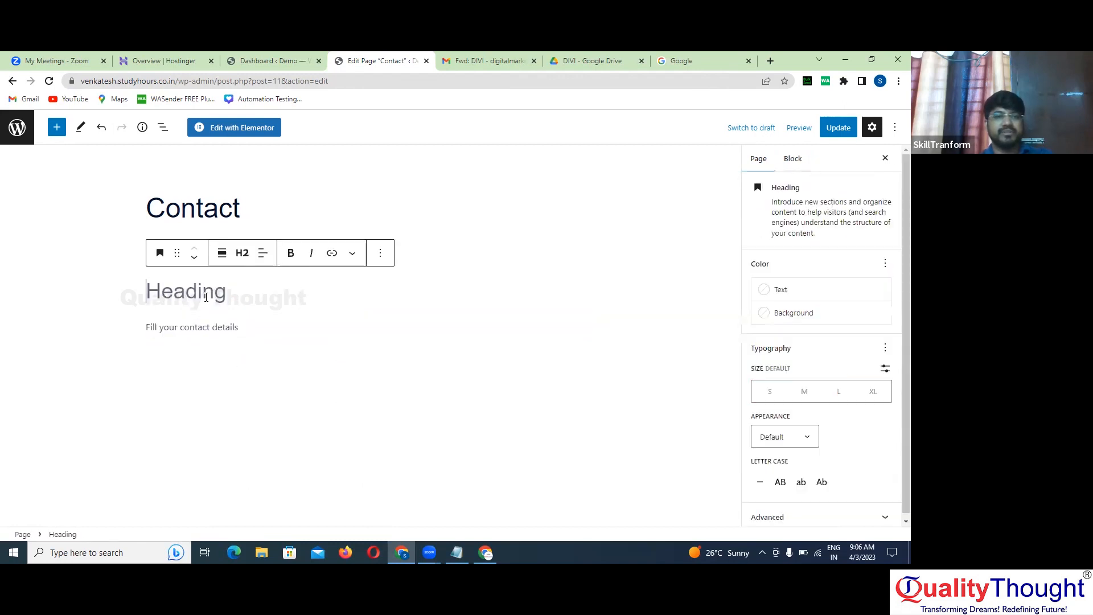
text(Your Cio)
key(BackSpace)
key(BackSpace)
text(ontent )
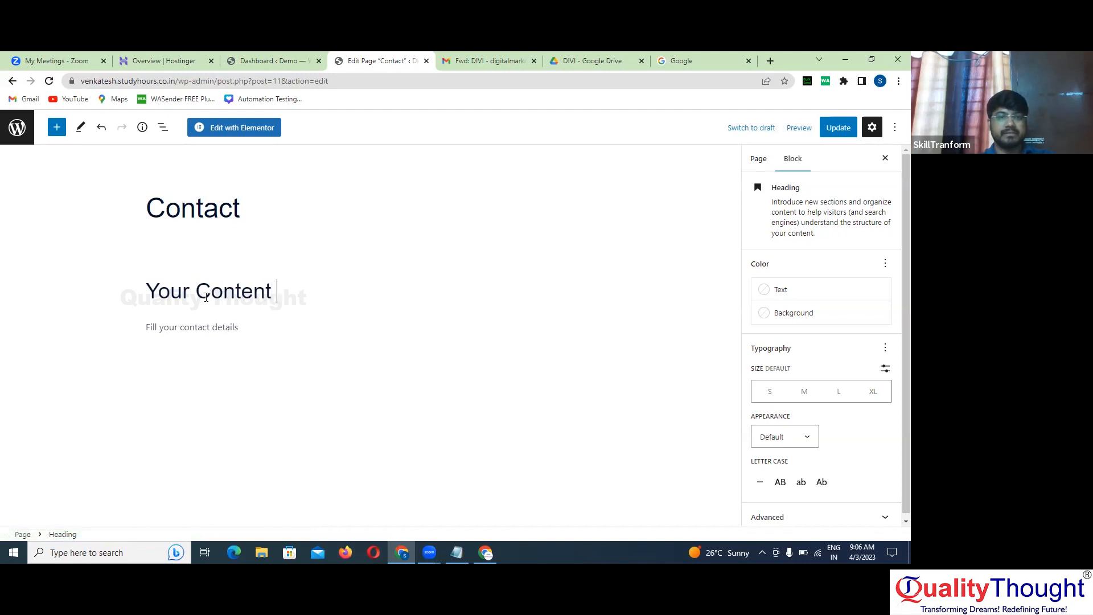
text(goes here)
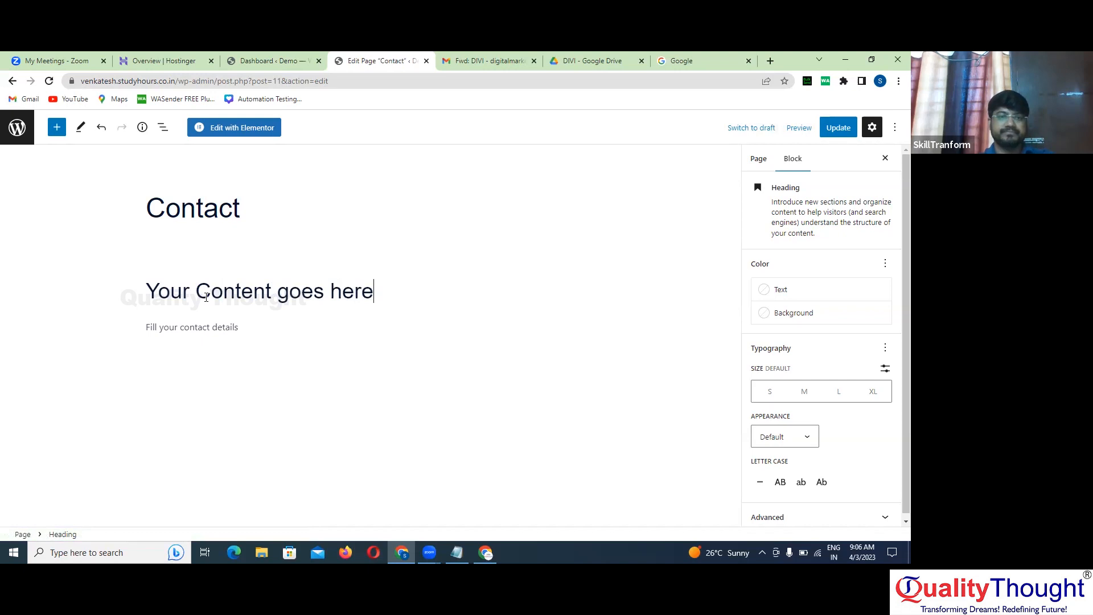
Replace the paragraph under the heading with "Hi This is" followed by the person's name, and update the page
click(200, 327)
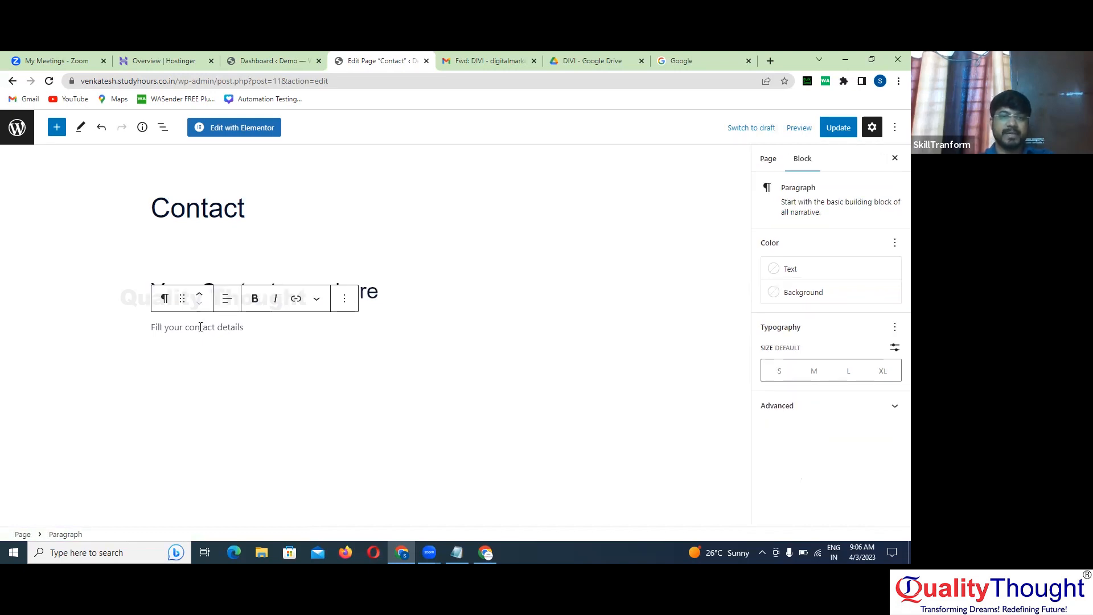
text(Hi this)
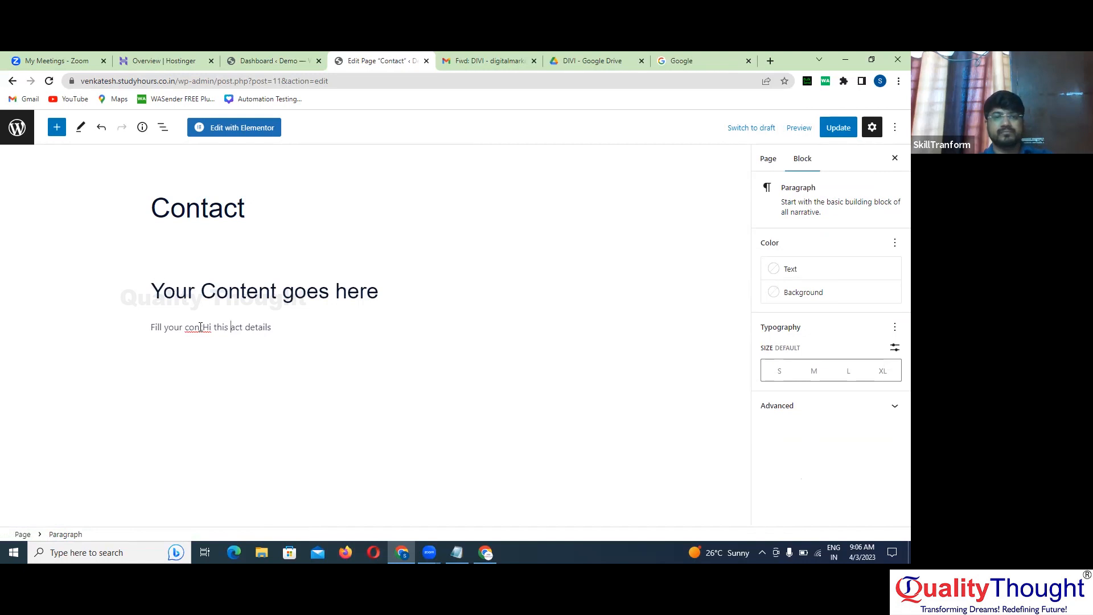
triple_click(200, 327)
text(Hi This is)
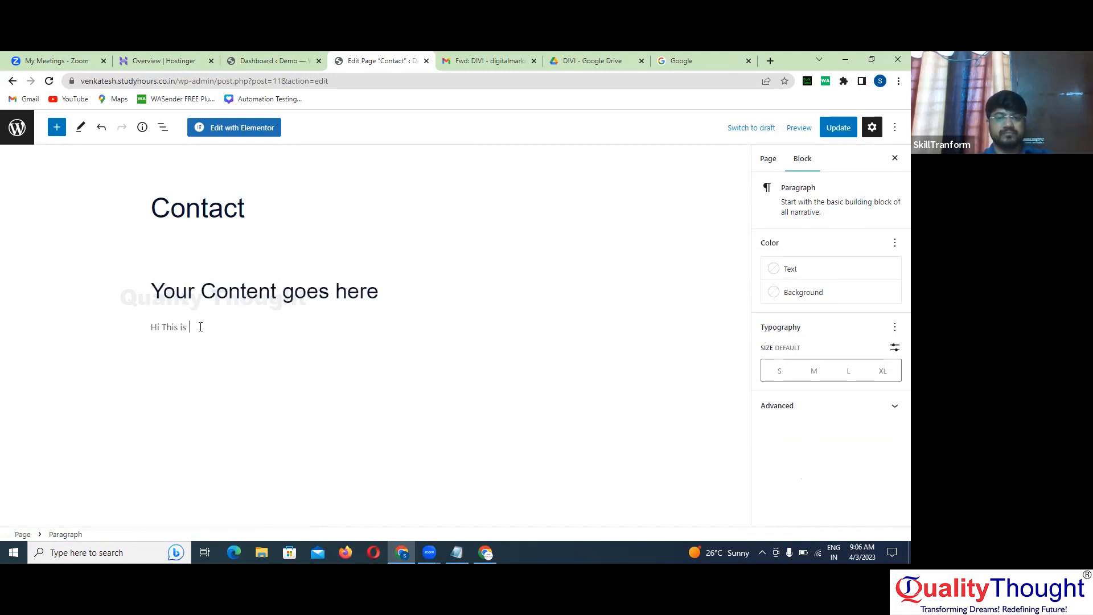
text( Ramakrishna)
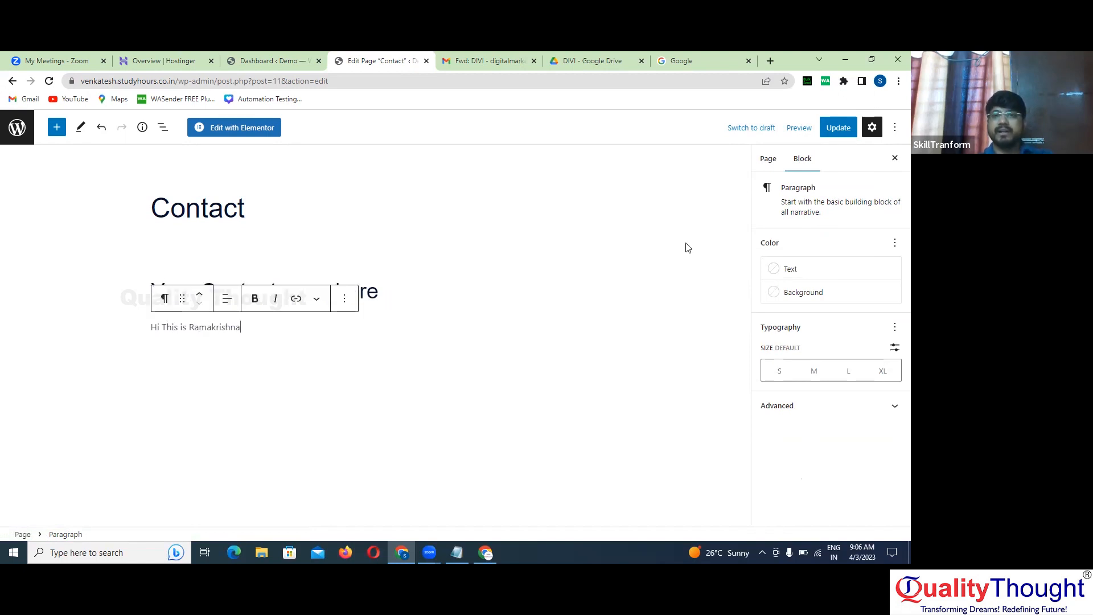
click(835, 135)
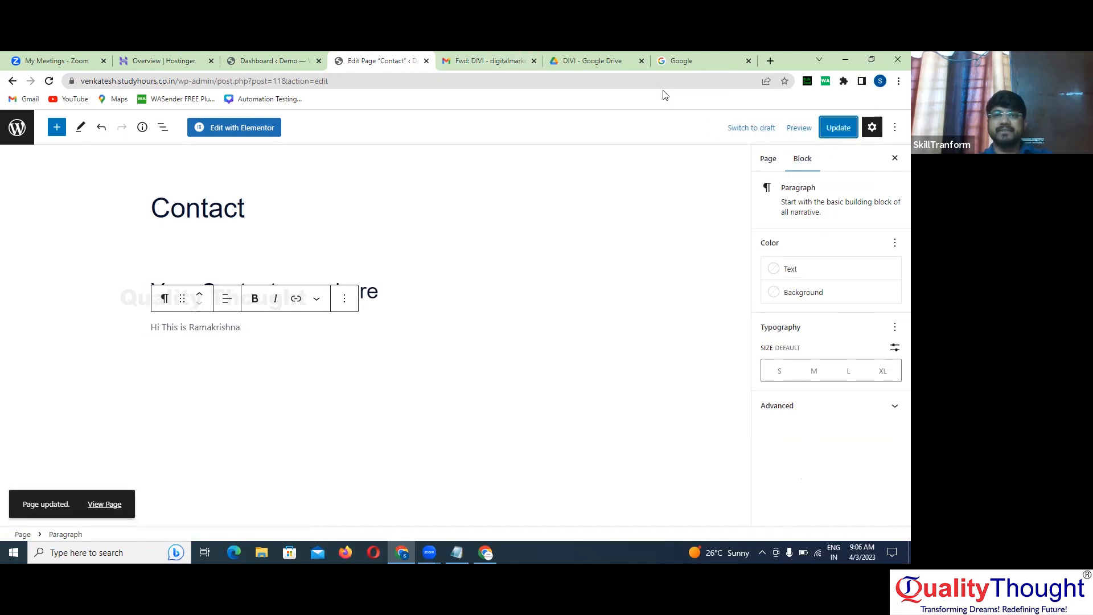
Load the Demo site's studyhours.co.in subdomain in the Google browser tab and view its Contact page
click(707, 59)
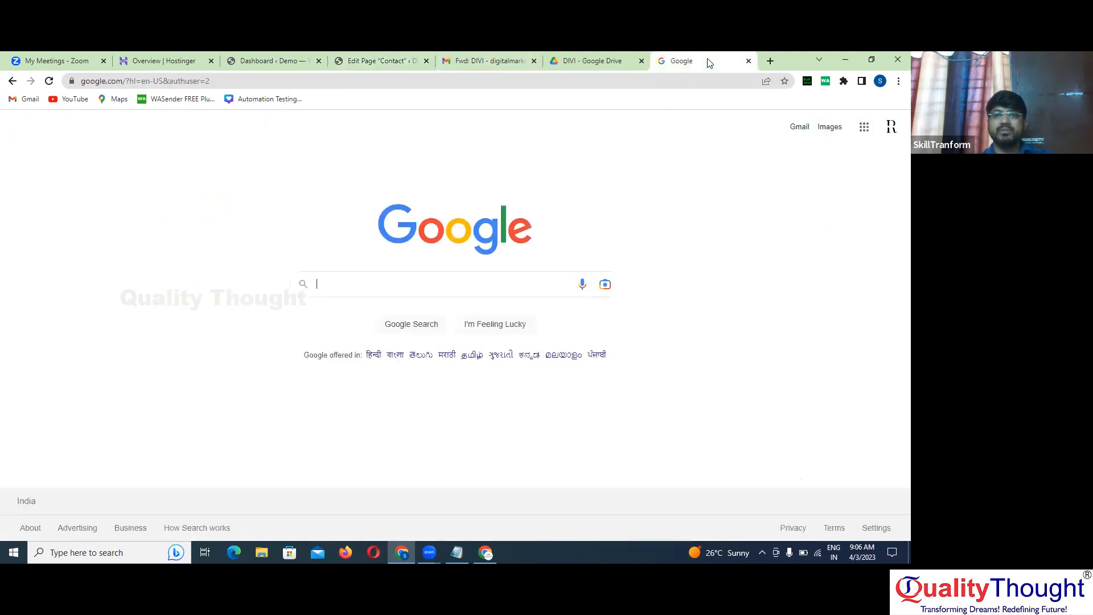
click(598, 80)
text(ve)
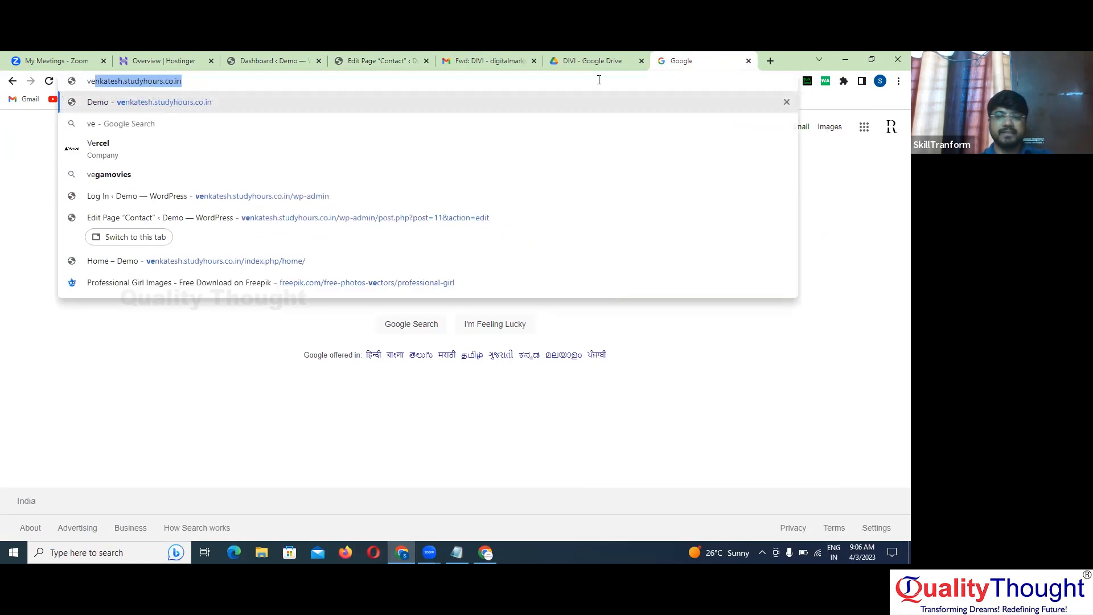
text(nkatesh.studyhours.co.in)
key(Return)
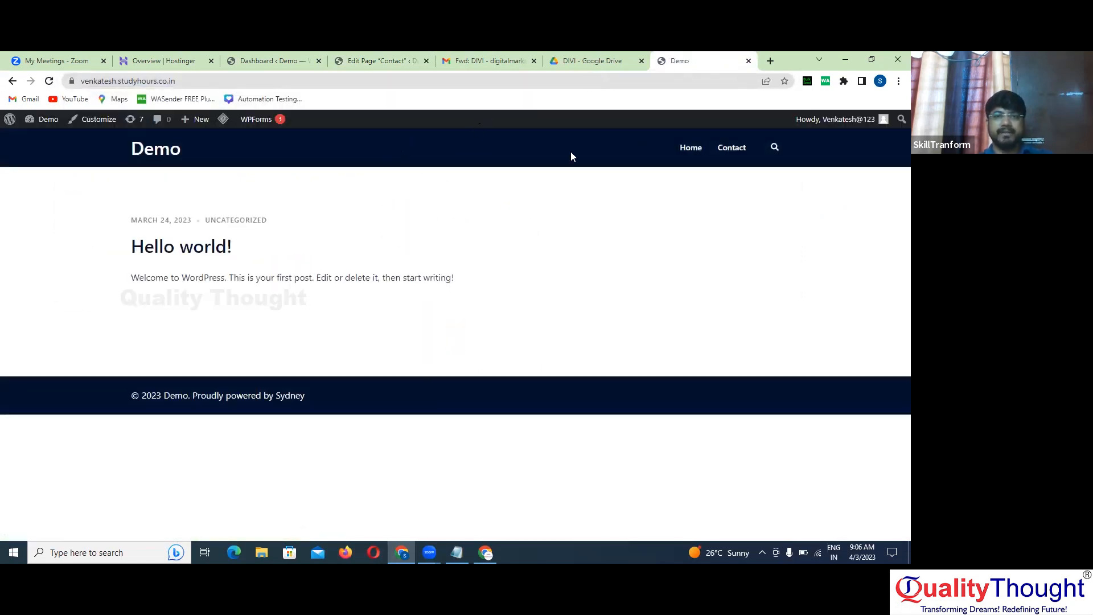
click(735, 149)
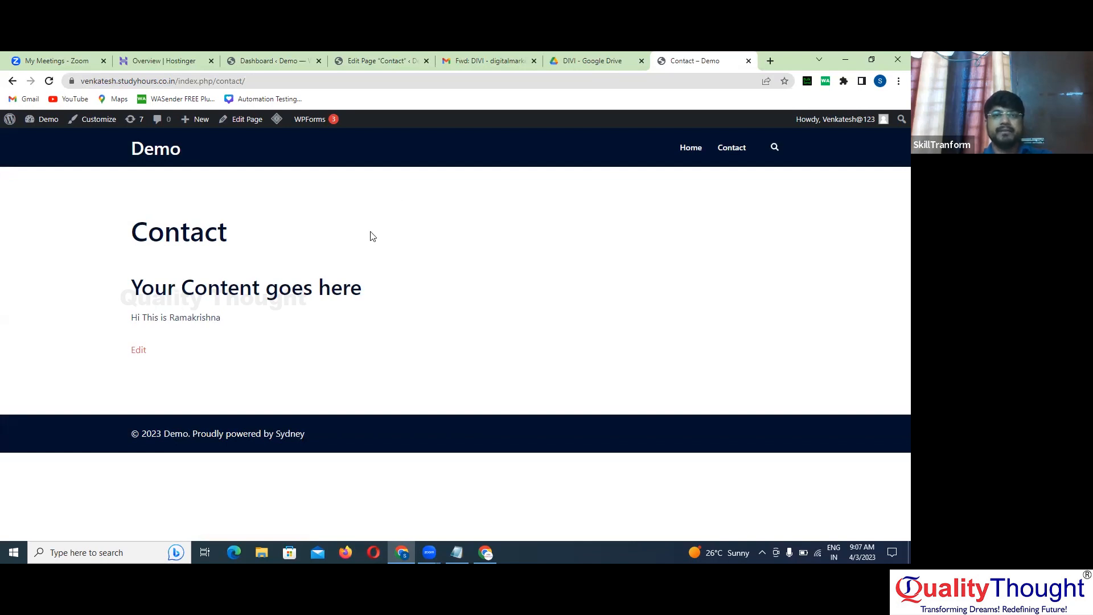
Return to the Contact page editor and browse the full block library through the theme blocks to the Embeds section
click(371, 55)
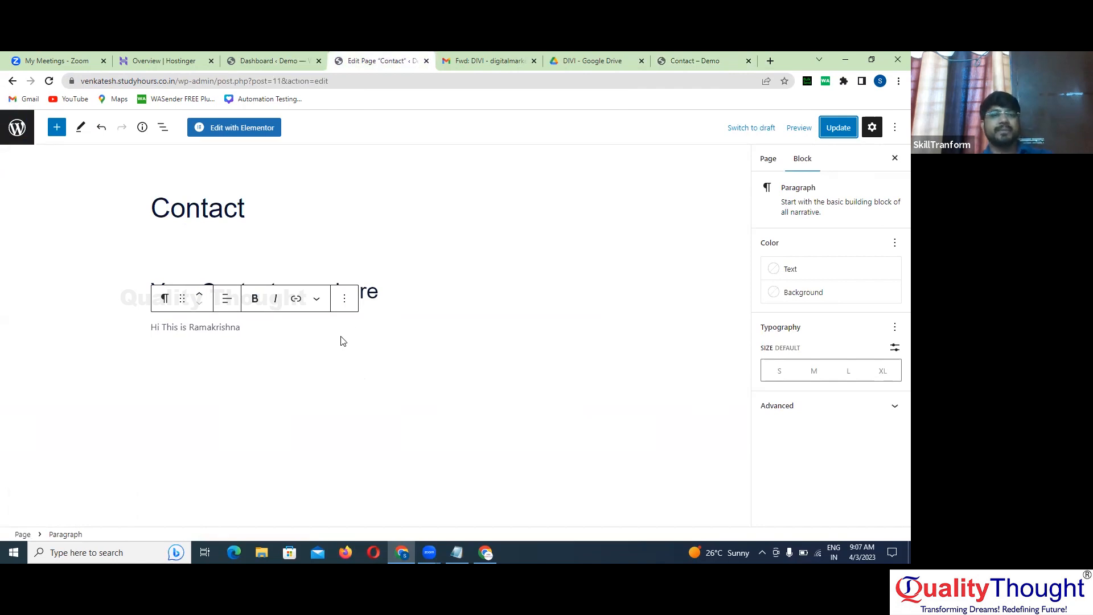
click(337, 320)
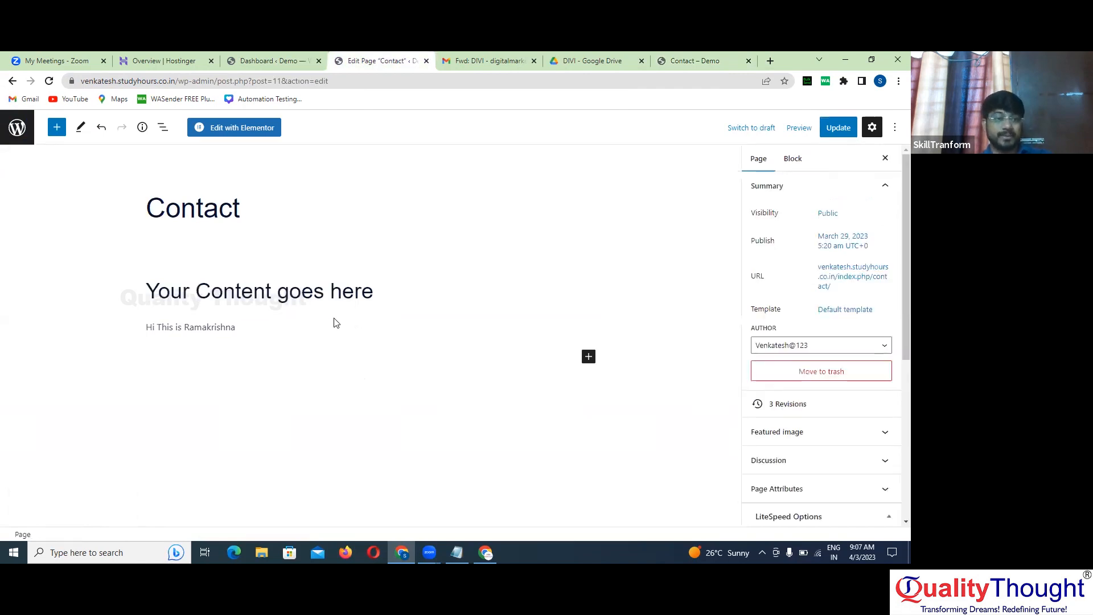
click(588, 357)
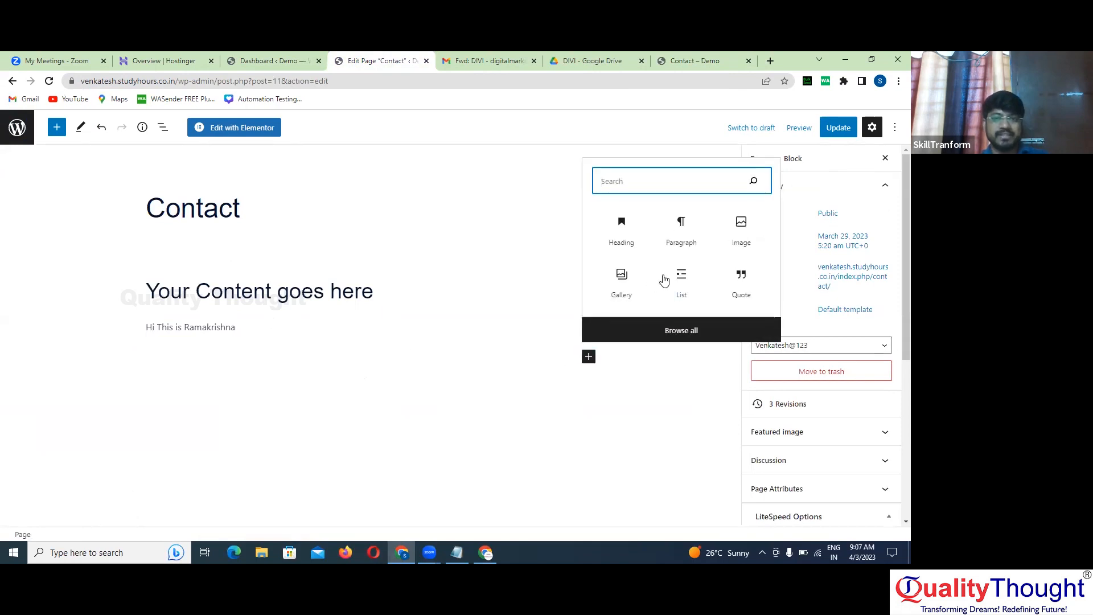
click(682, 333)
scroll(78, 428, down, 10)
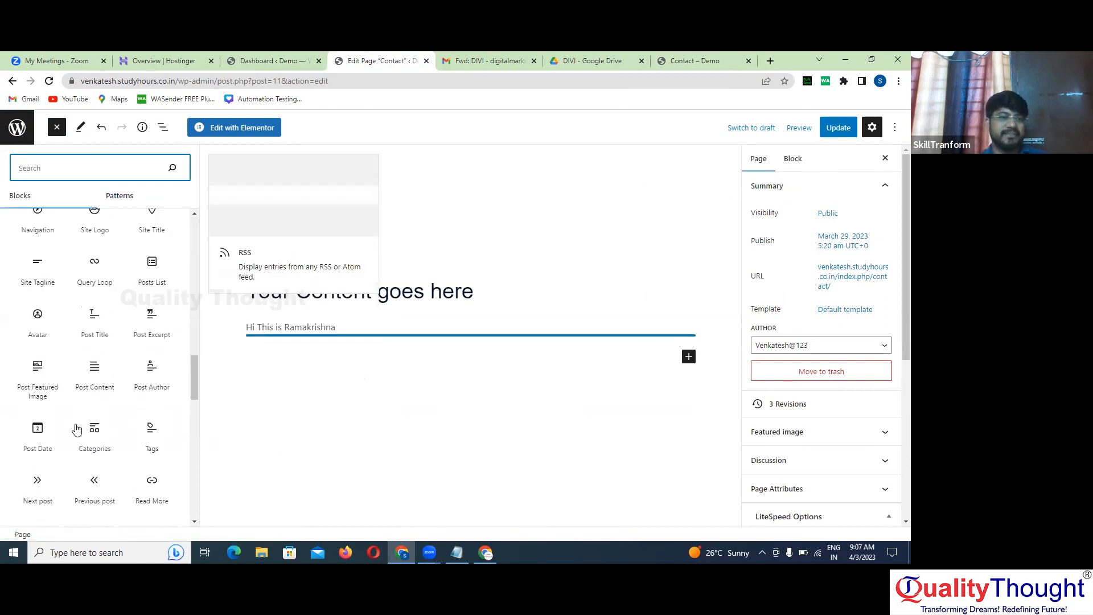
scroll(75, 426, down, 5)
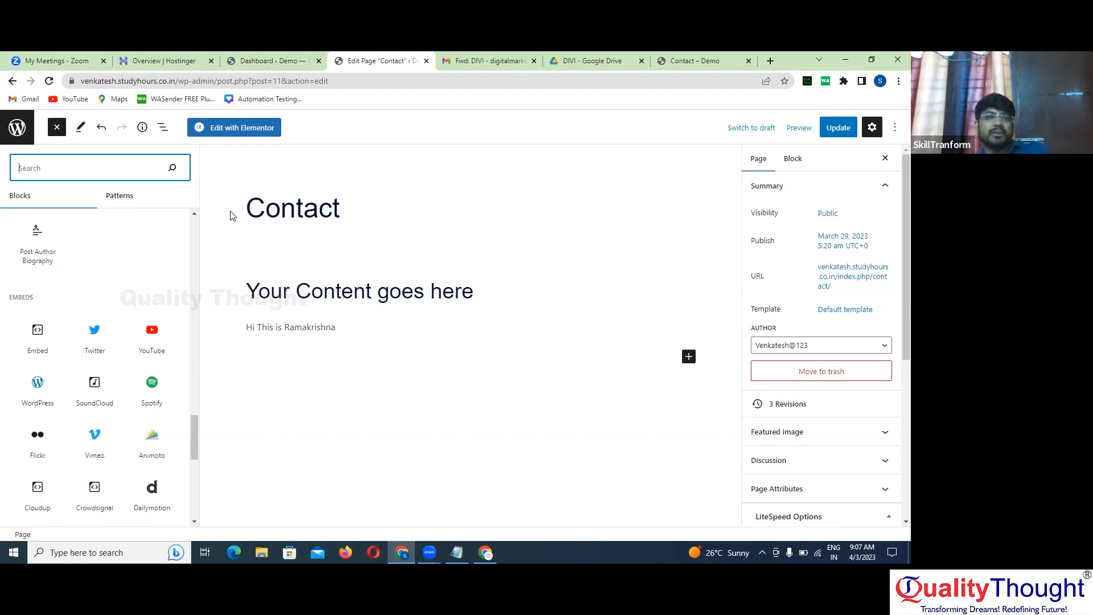
Open the Contact page in Elementor and browse the free template kits in the template kit library
click(252, 128)
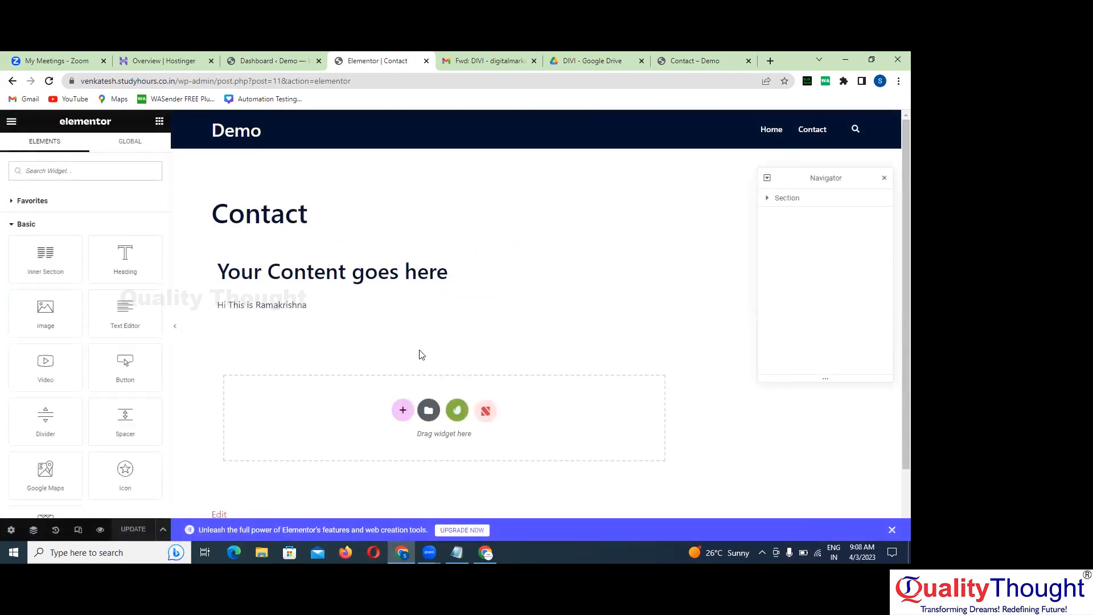
click(456, 411)
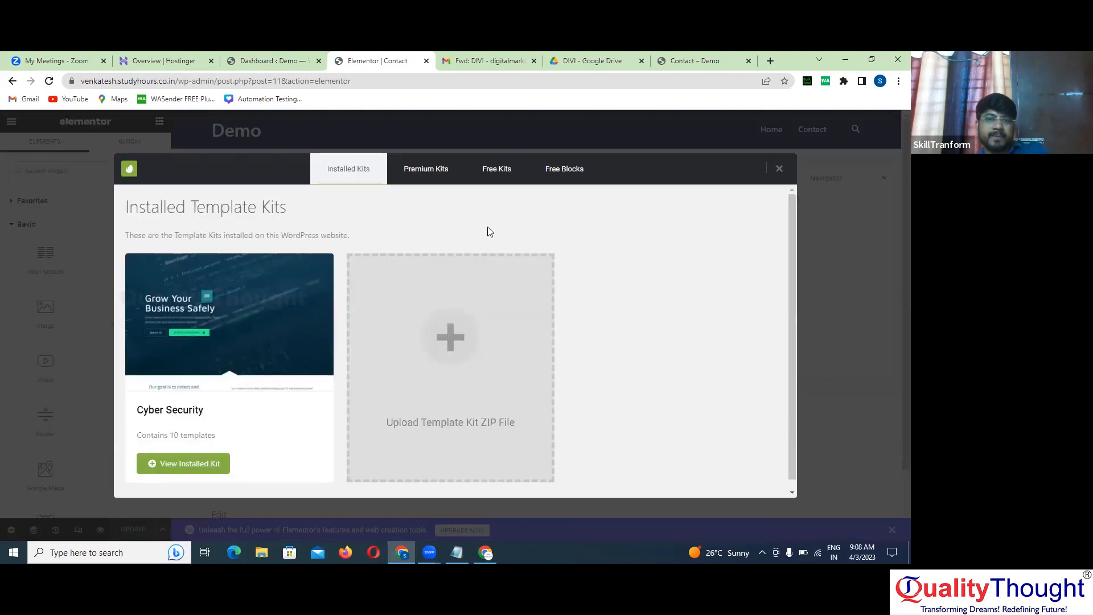
click(499, 173)
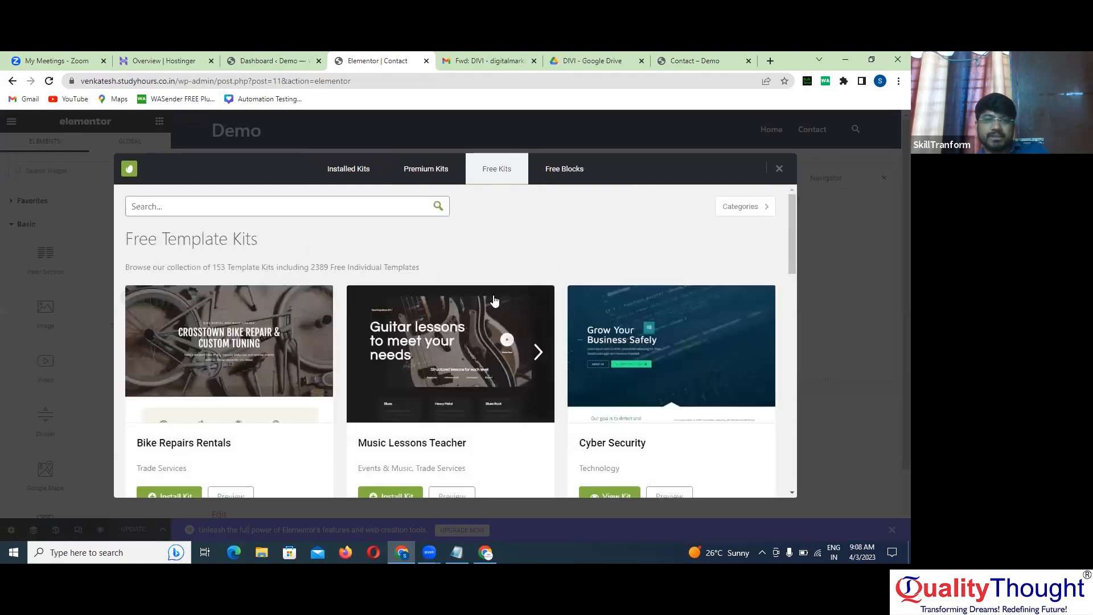
scroll(494, 300, down, 2)
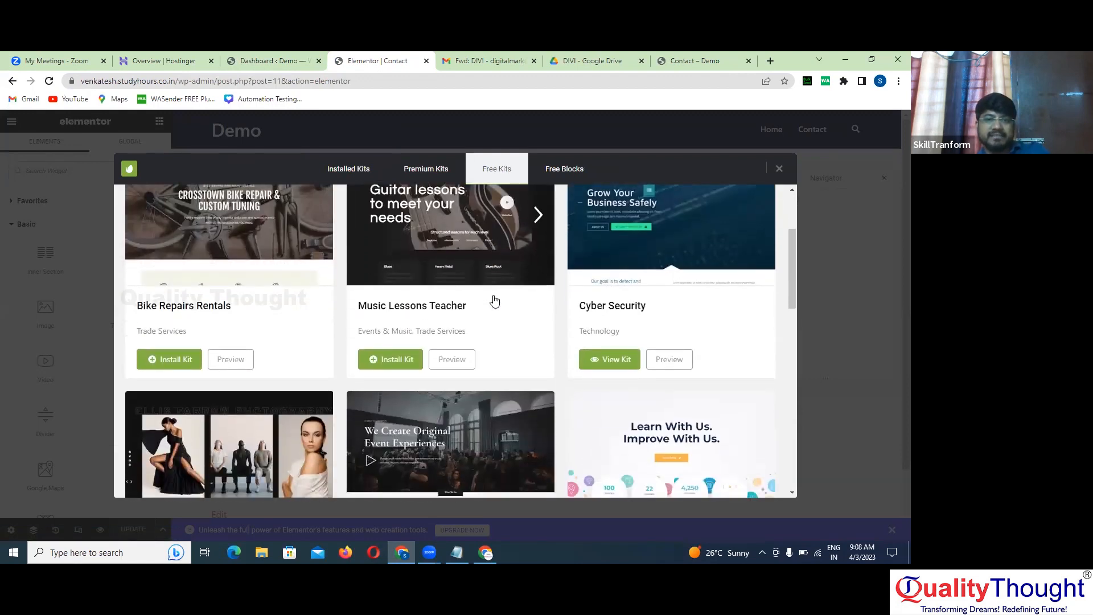
scroll(494, 301, up, 2)
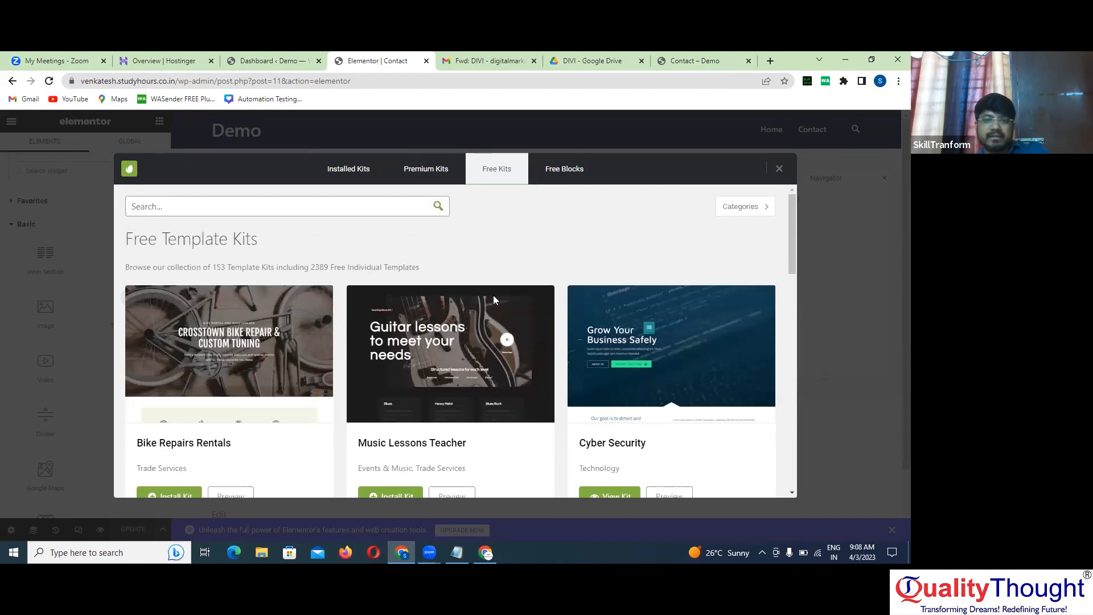
Open the free Cyber Security template kit, browse its templates, and insert the Single Service template into the Contact page
scroll(495, 299, down, 1)
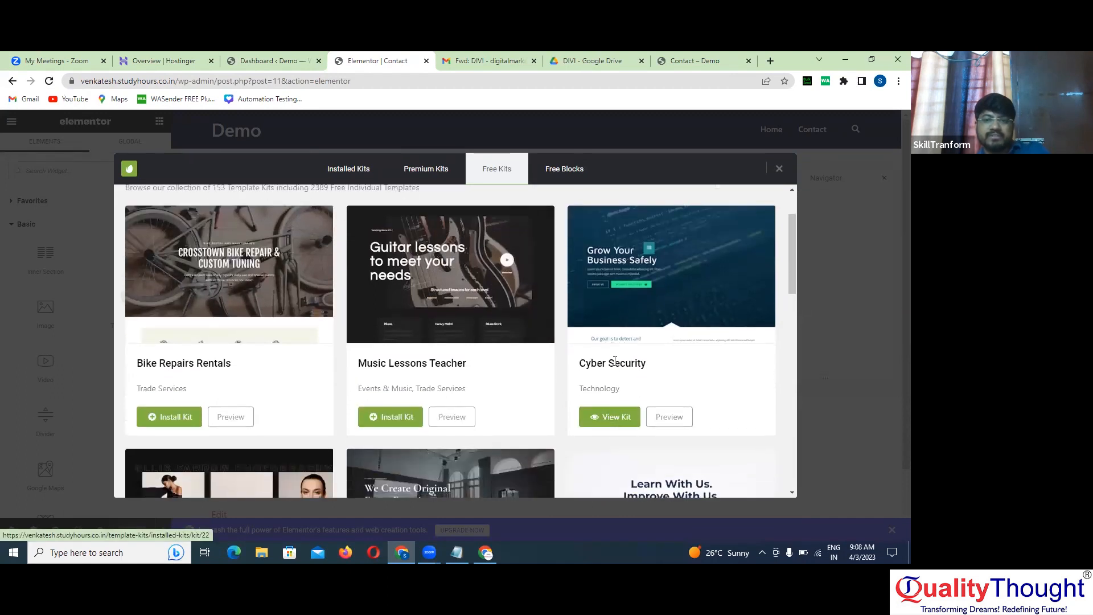
click(616, 419)
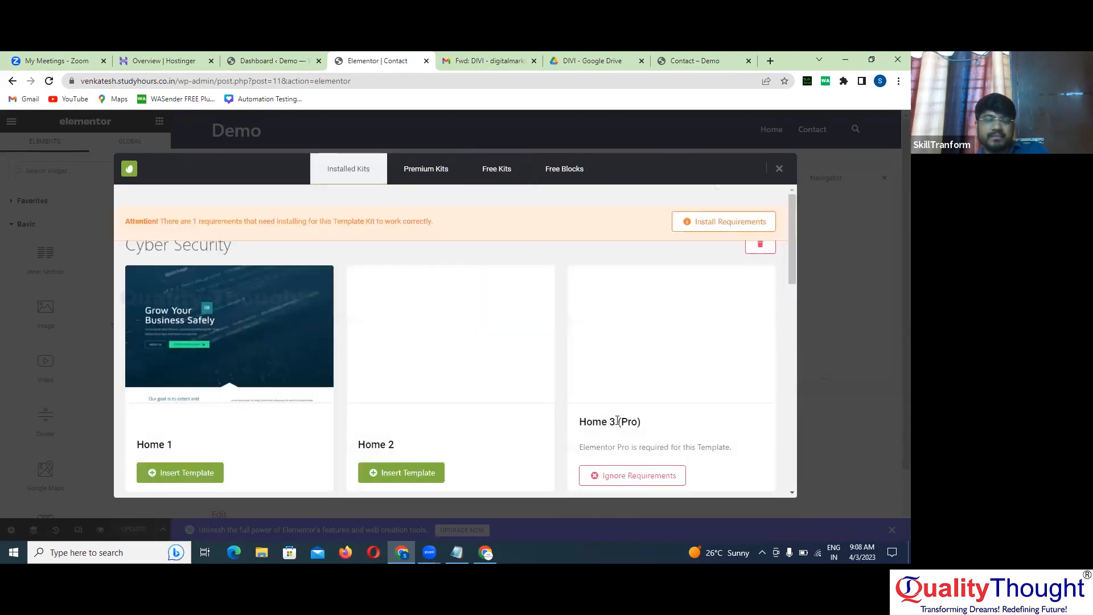
scroll(505, 402, down, 3)
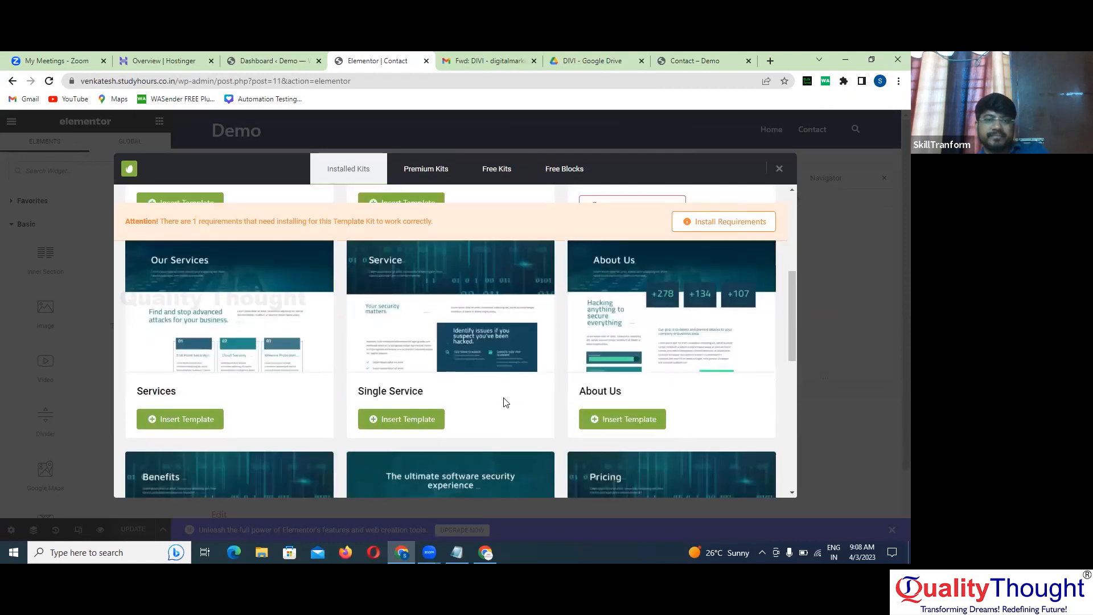
scroll(504, 402, down, 4)
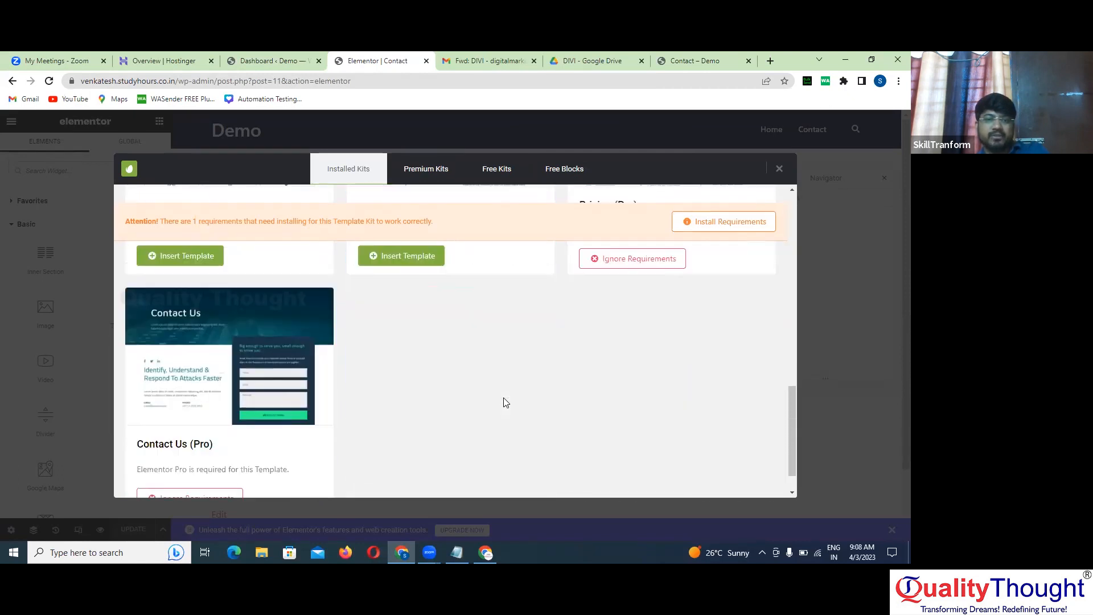
scroll(503, 402, down, 1)
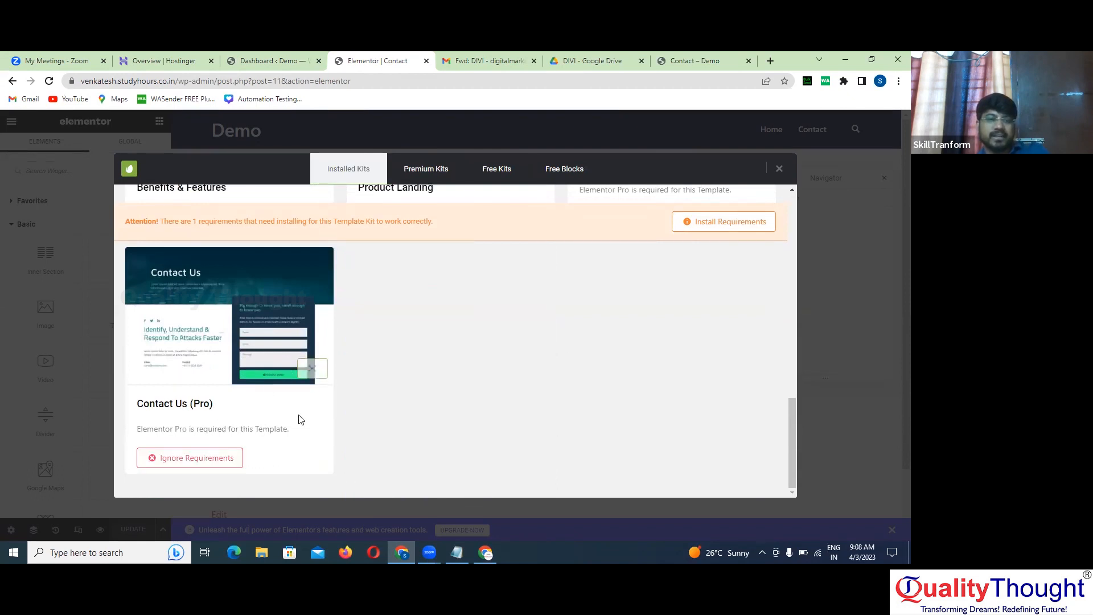
scroll(301, 419, up, 4)
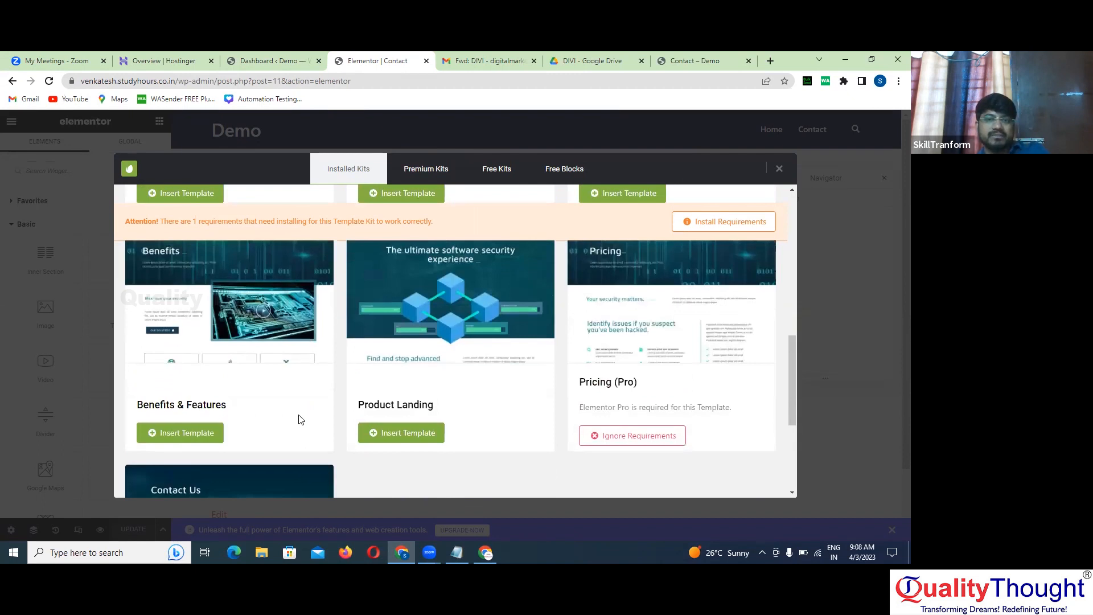
scroll(301, 420, up, 3)
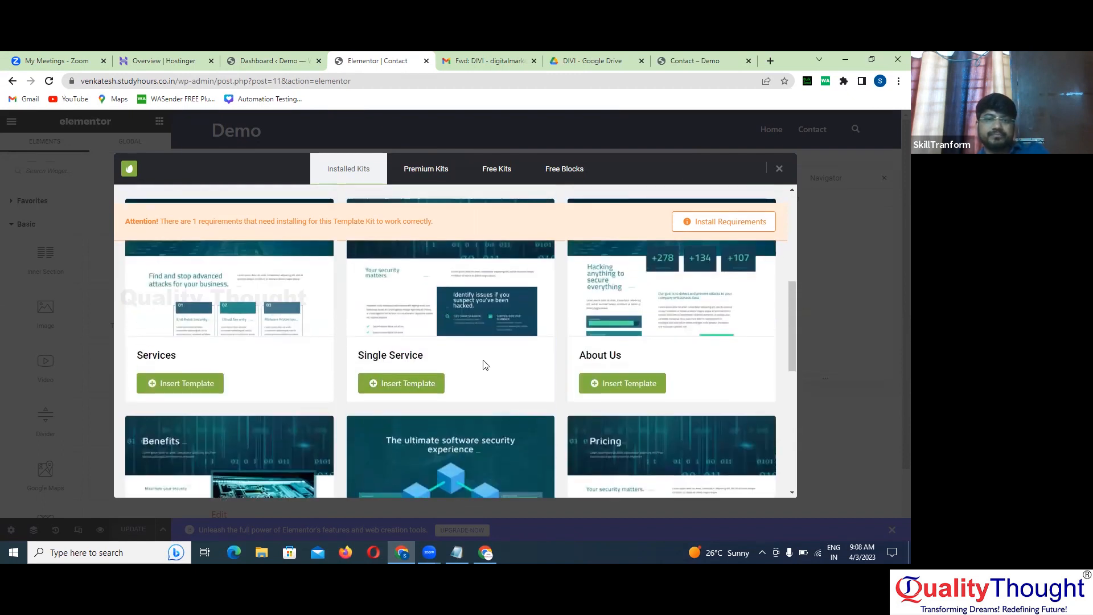
click(408, 383)
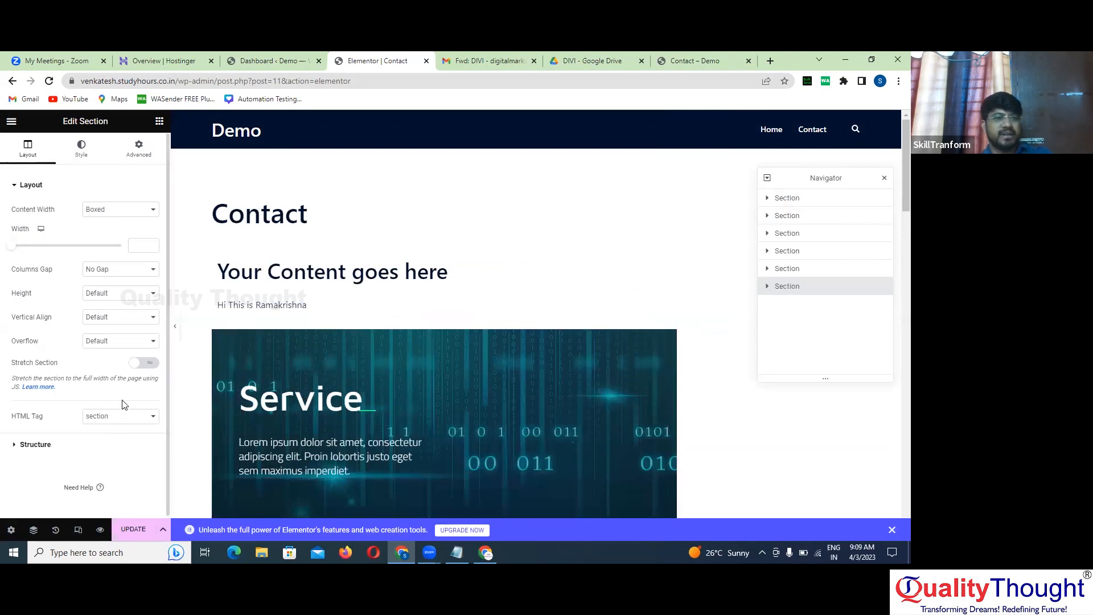
Set the selected section's content width to Full Width and the page layout to Elementor Full Width
click(116, 212)
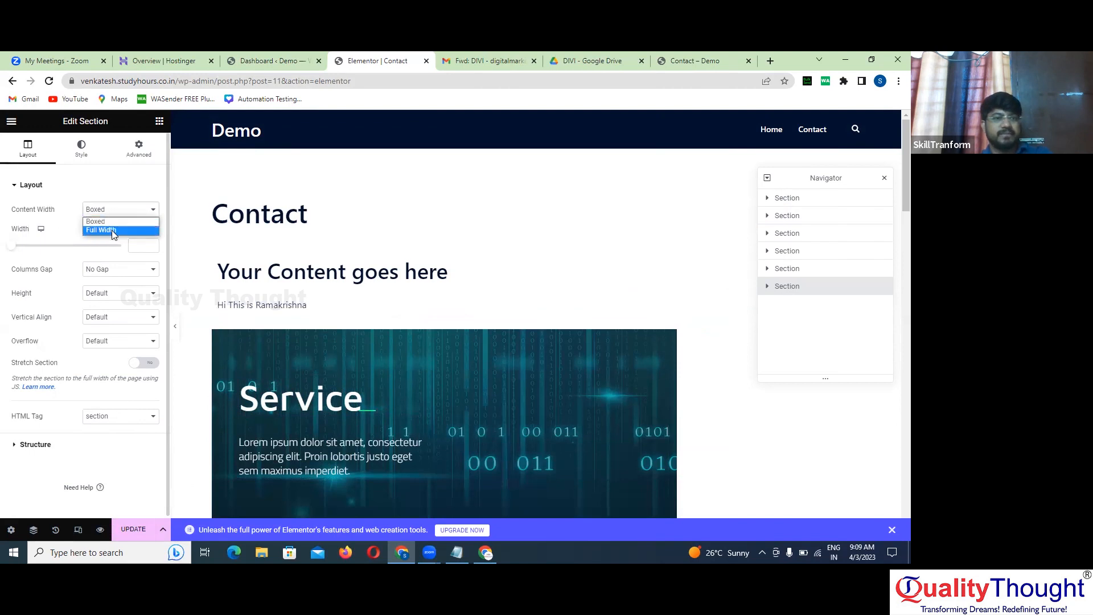
click(114, 235)
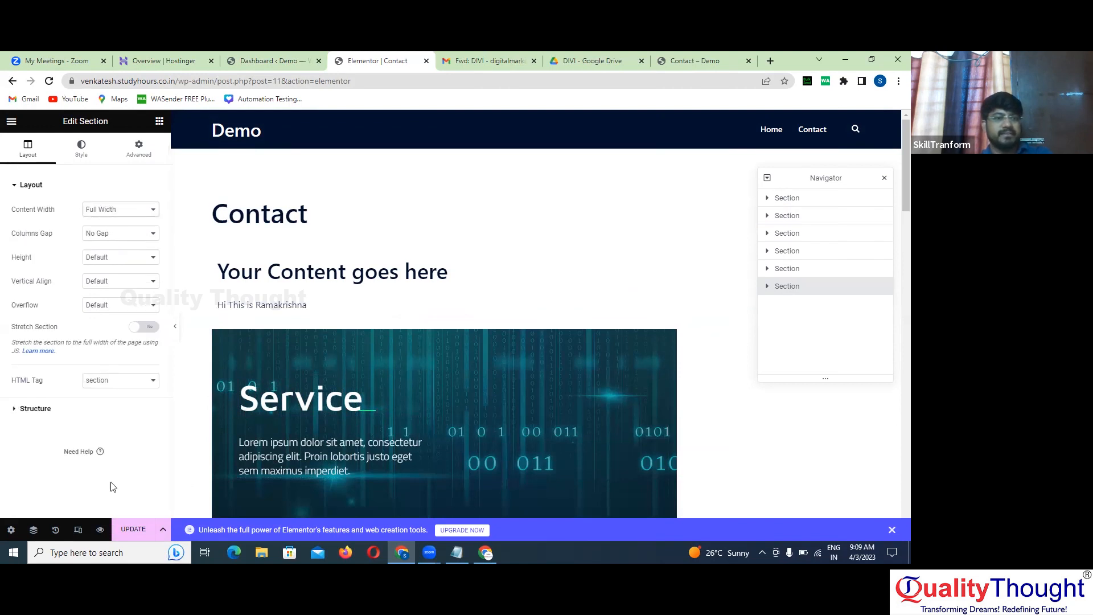
click(11, 531)
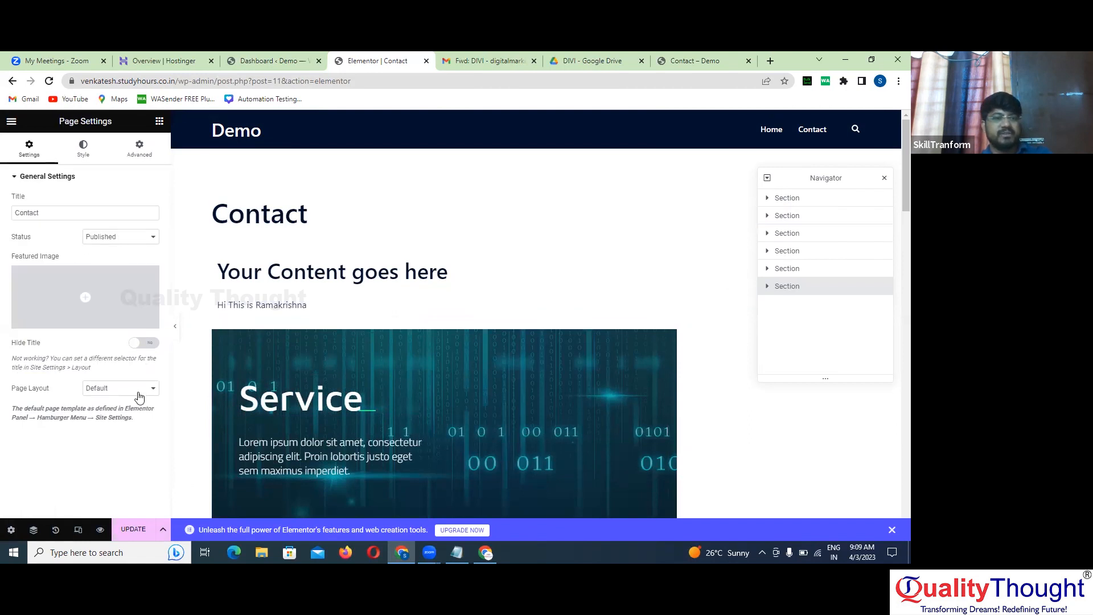
click(138, 392)
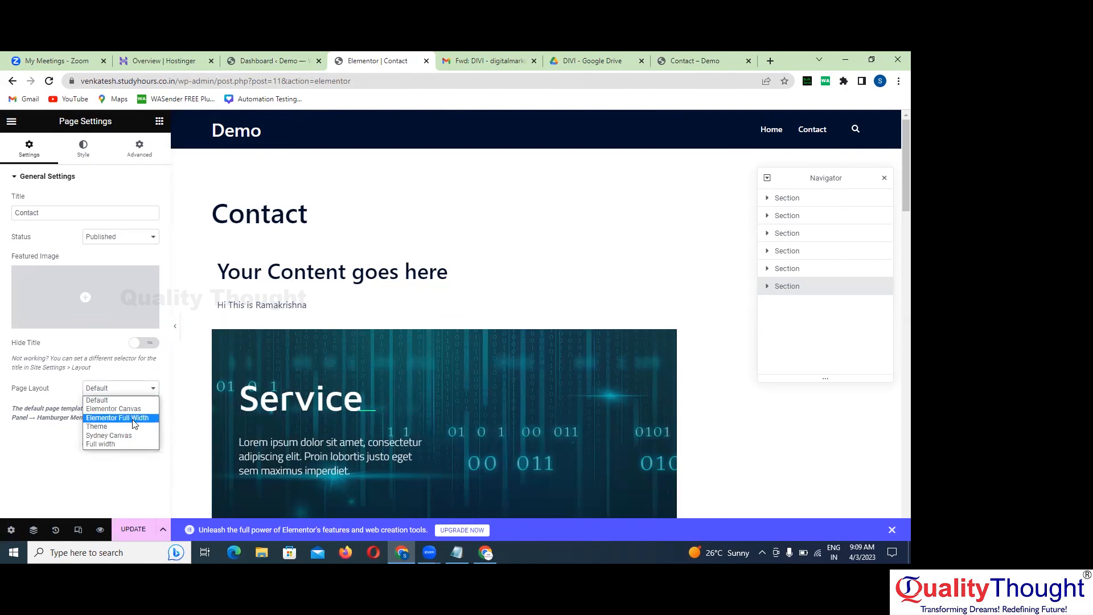
click(133, 419)
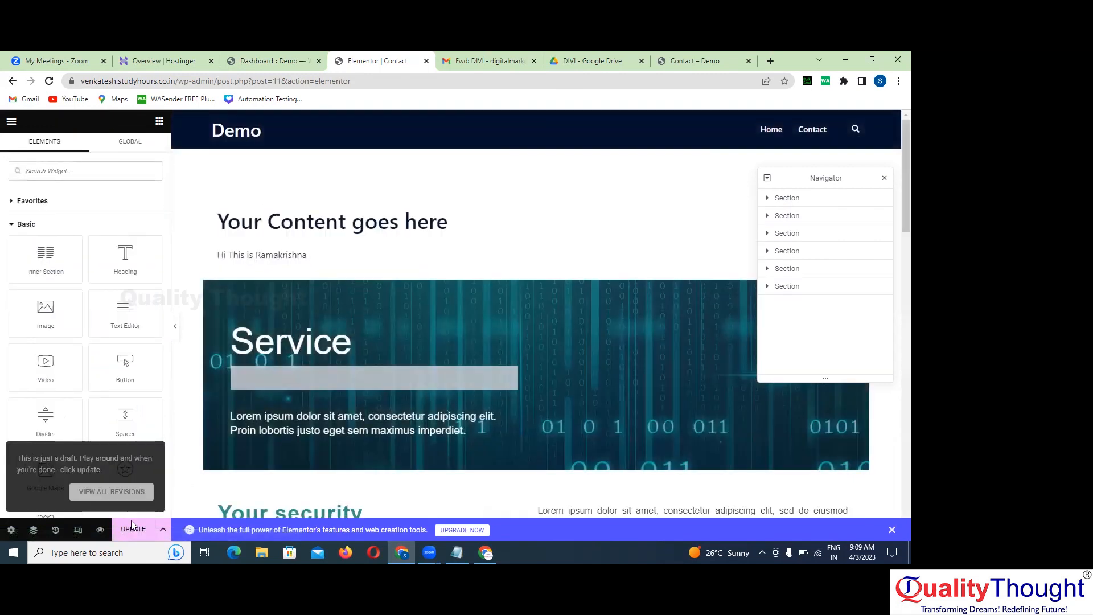
Update the Contact page and look over the inserted Service template sections in the editor preview
click(132, 528)
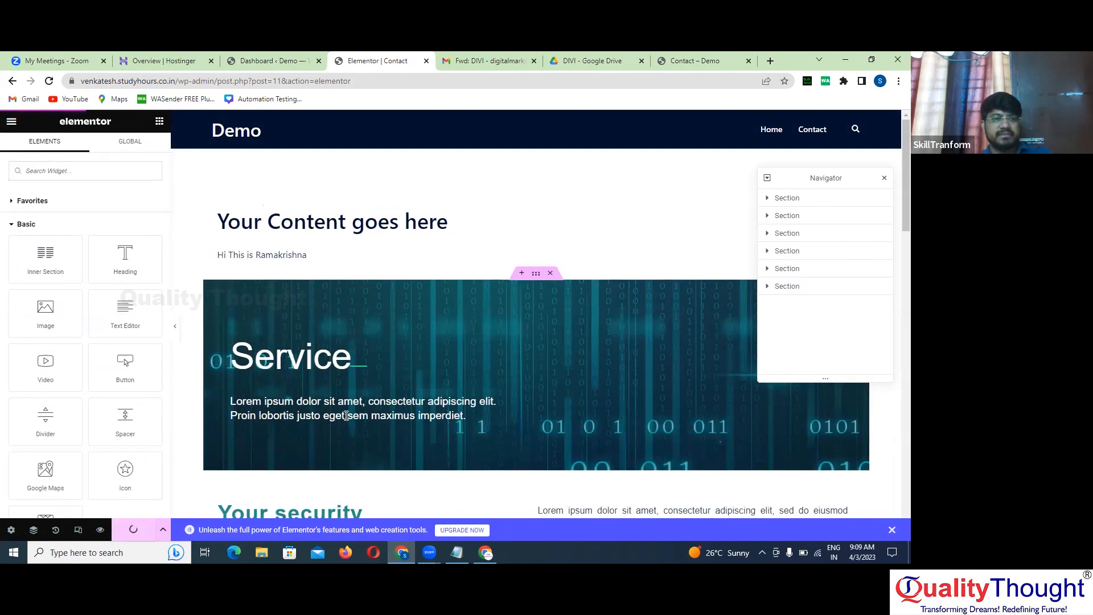
scroll(362, 407, down, 8)
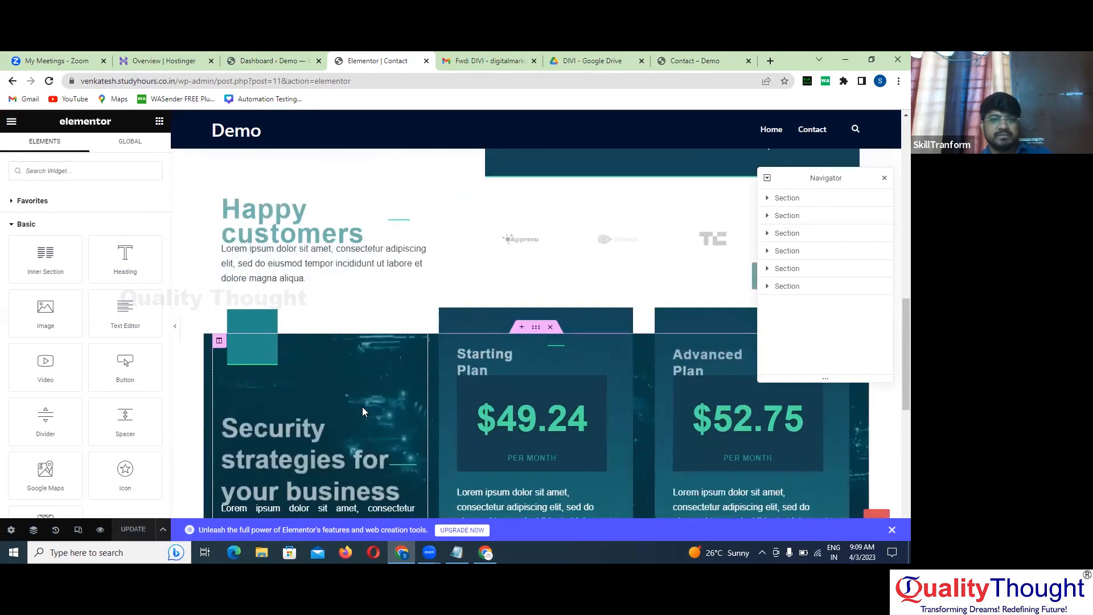
scroll(362, 406, down, 5)
scroll(363, 410, up, 8)
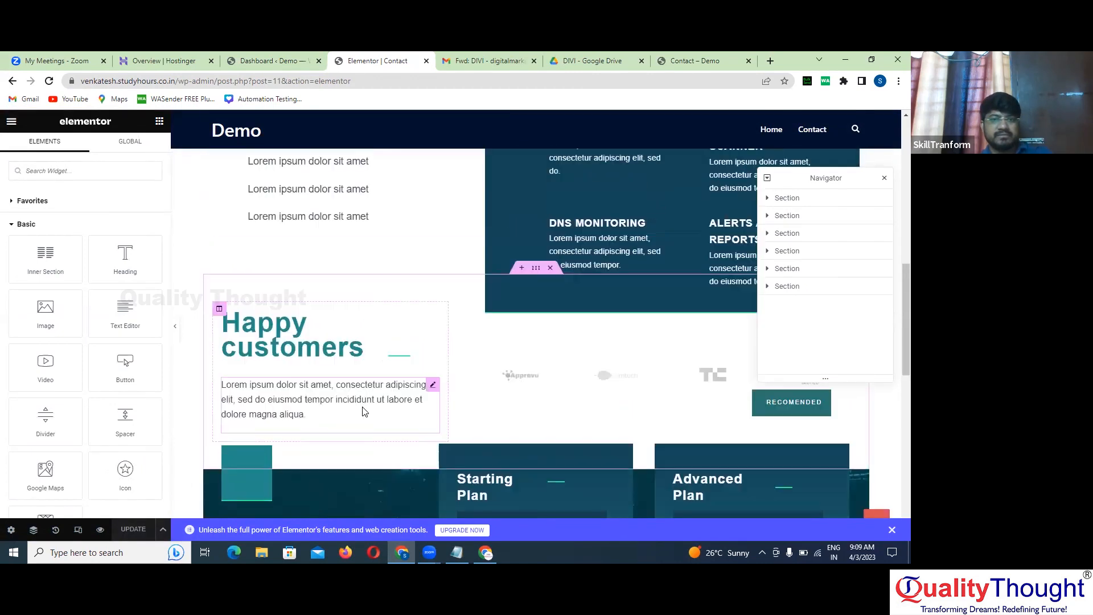
scroll(364, 411, up, 8)
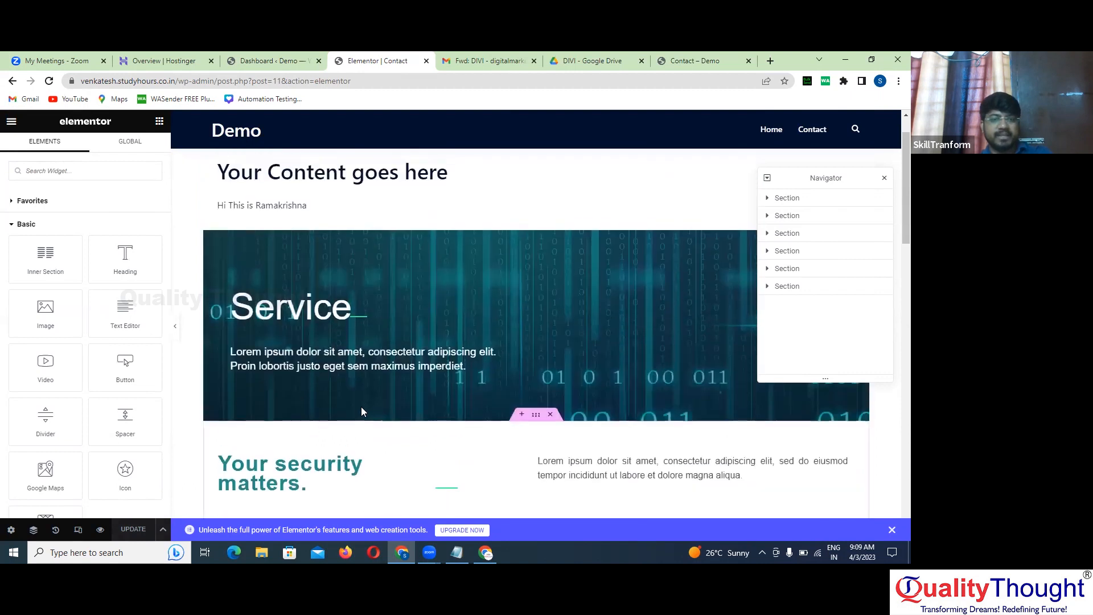
scroll(361, 407, up, 1)
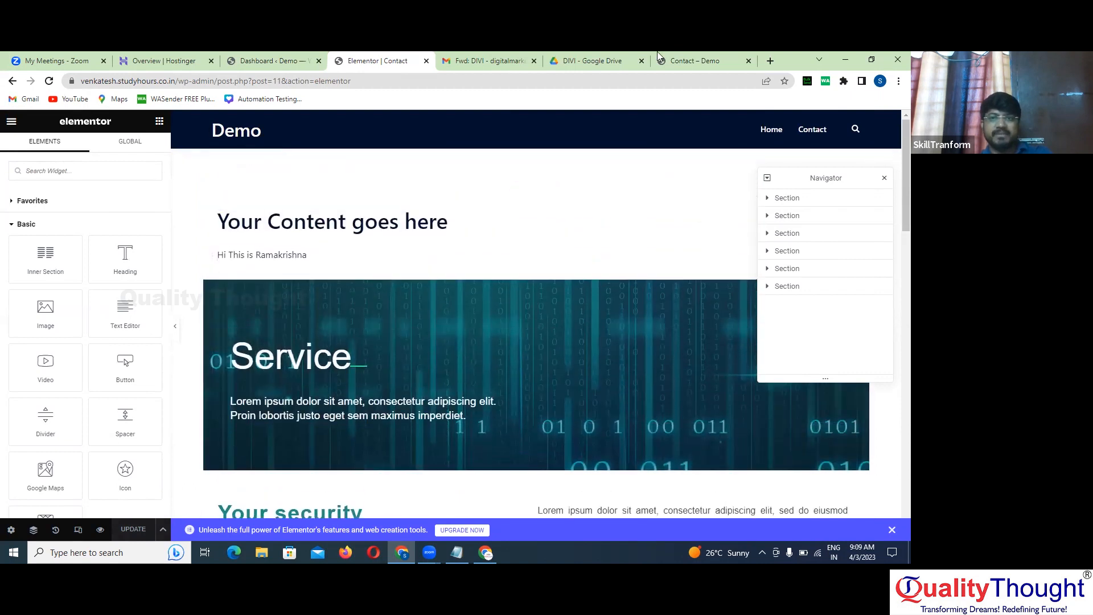
Reload the live Contact page and review the new Service sections from the banner down to the footer
click(695, 60)
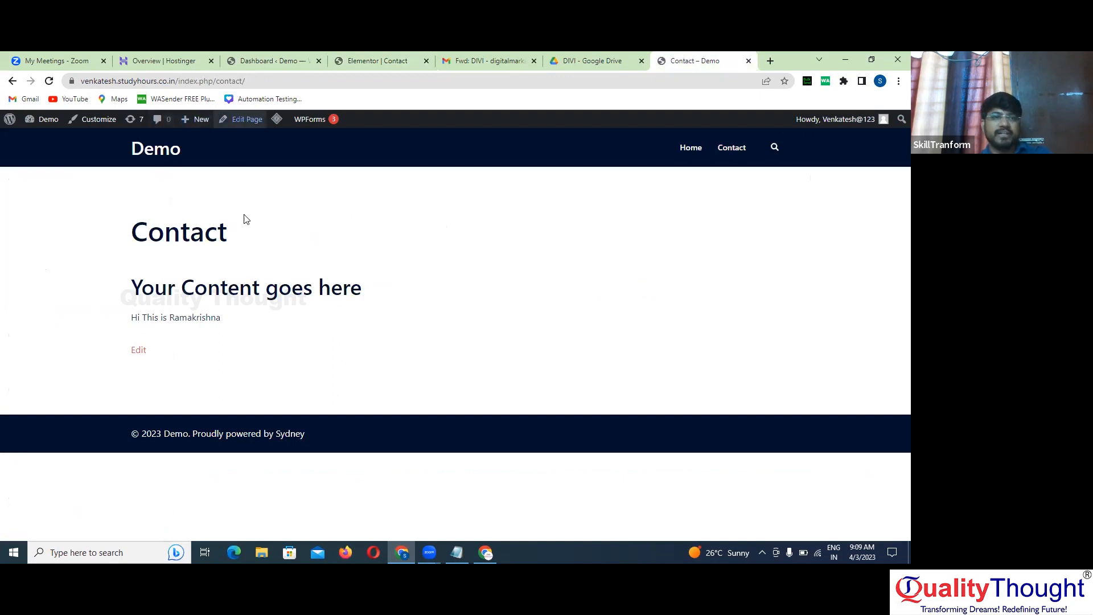
click(50, 80)
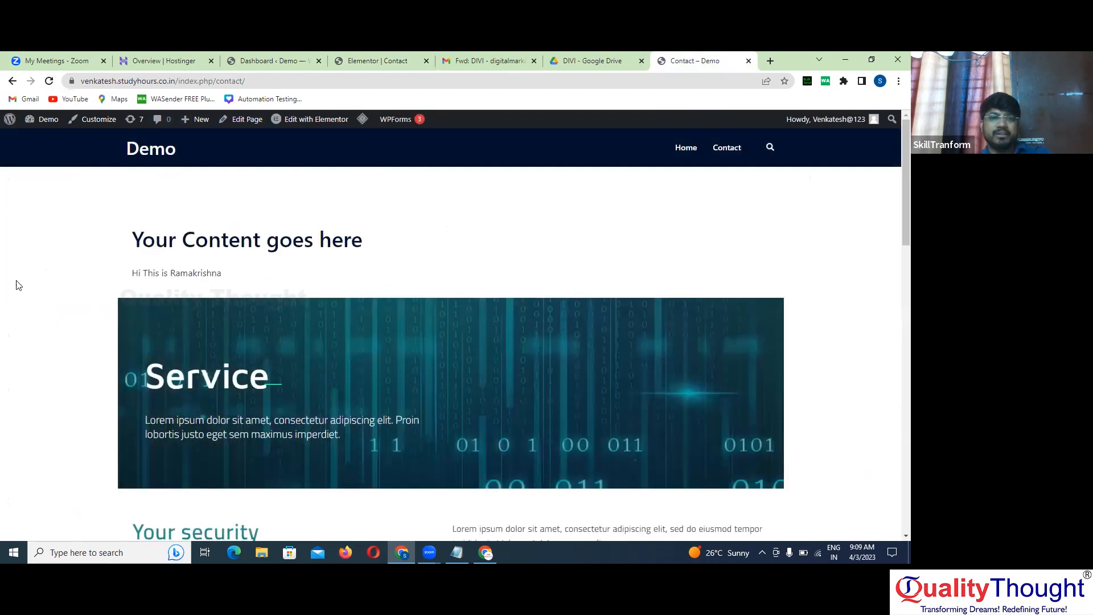
scroll(52, 346, down, 10)
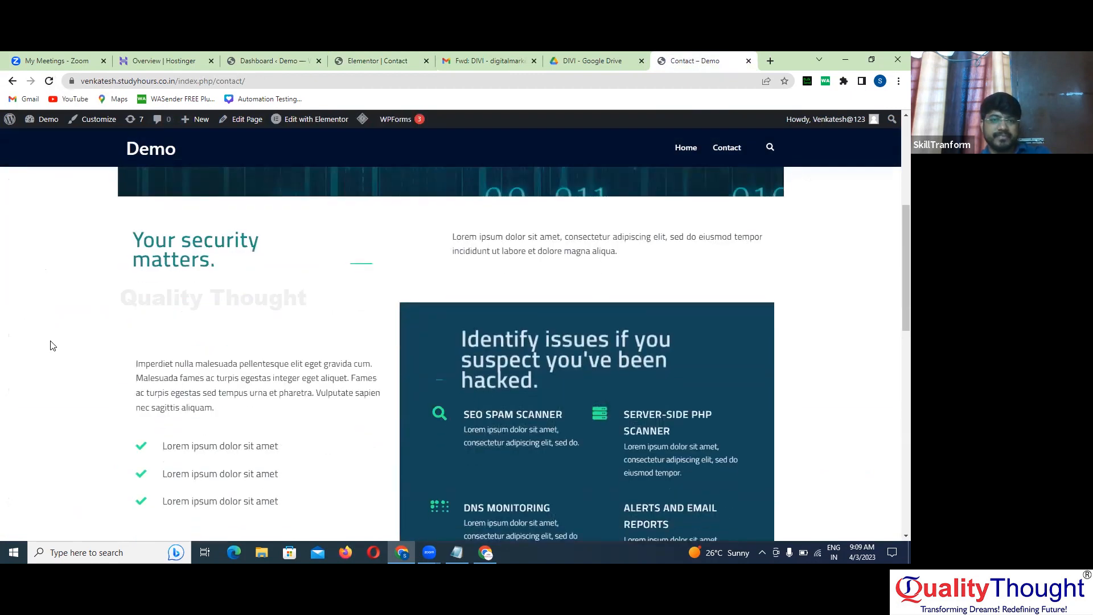
scroll(51, 346, down, 7)
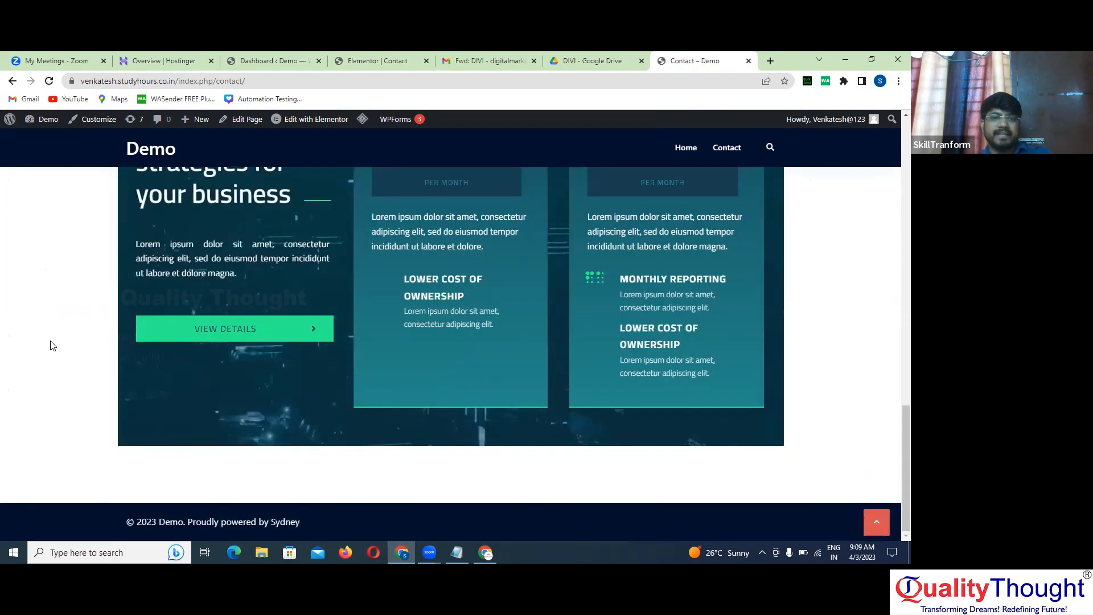
scroll(51, 345, up, 3)
scroll(52, 346, up, 10)
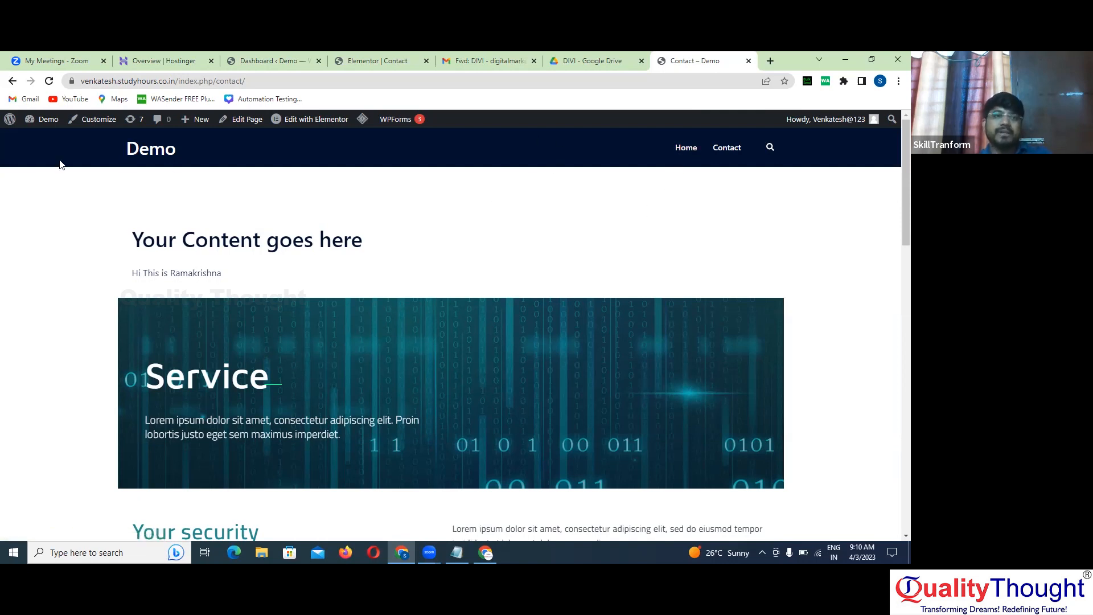
mouse_move(51, 122)
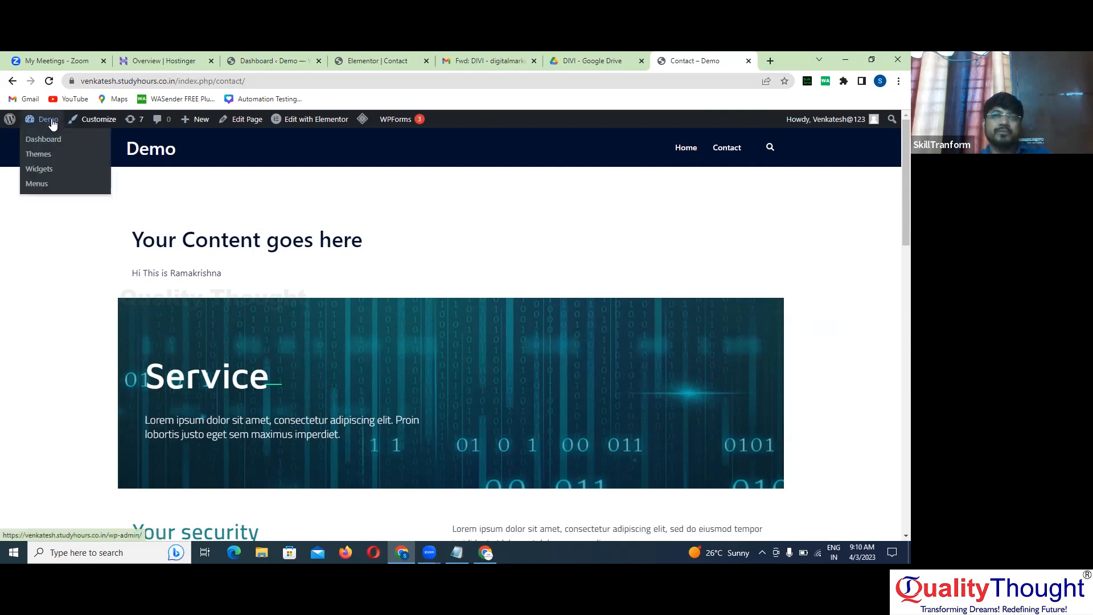
scroll(254, 322, down, 2)
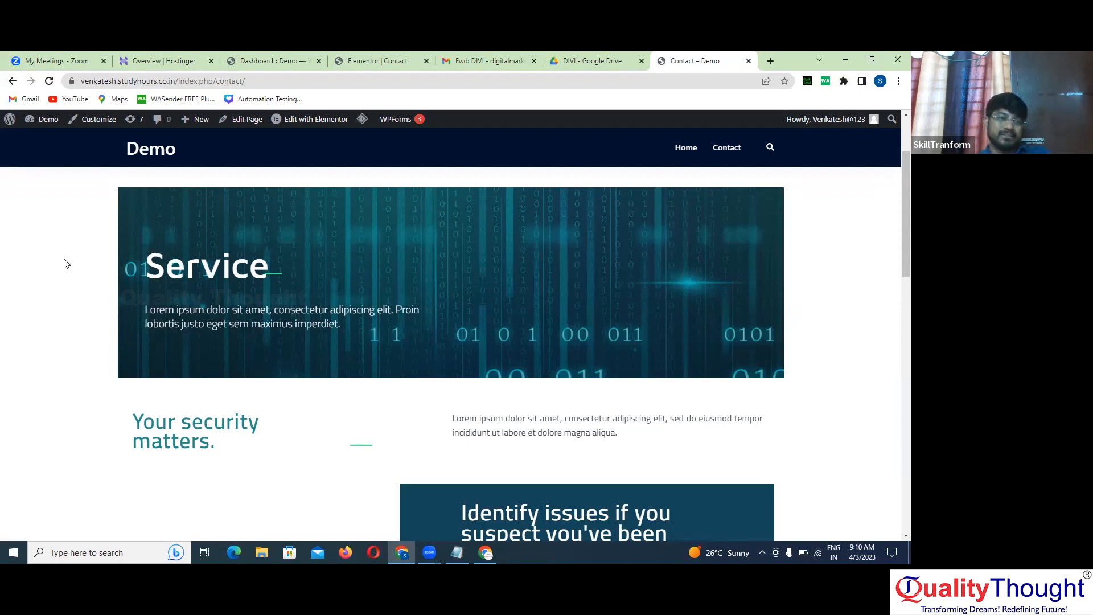
Load the root address of the Demo site's studyhours.co.in subdomain in a new browser tab
click(249, 53)
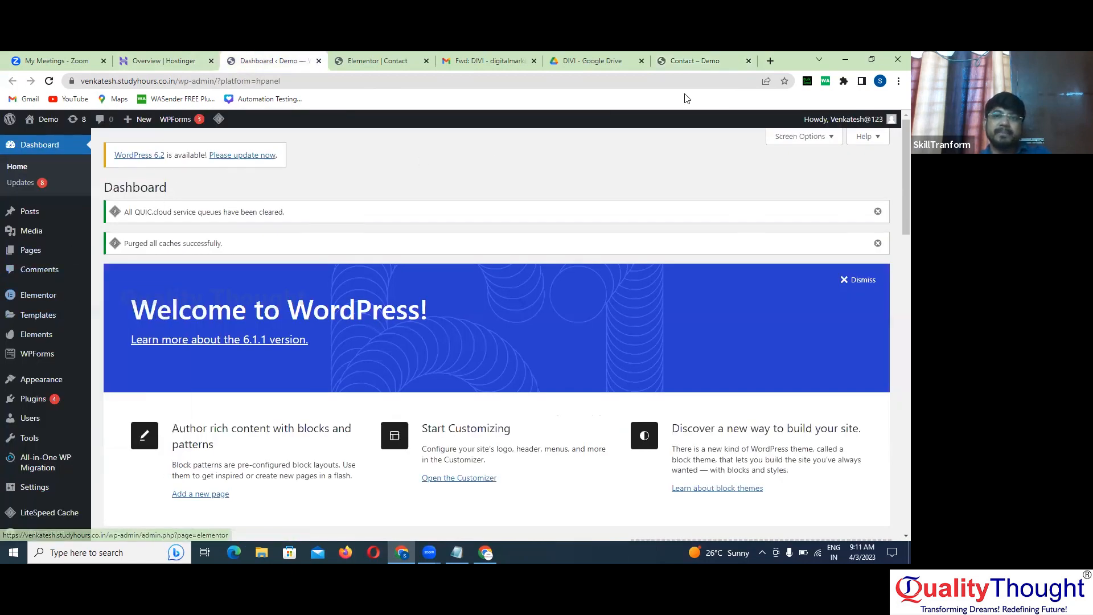
click(772, 63)
click(771, 63)
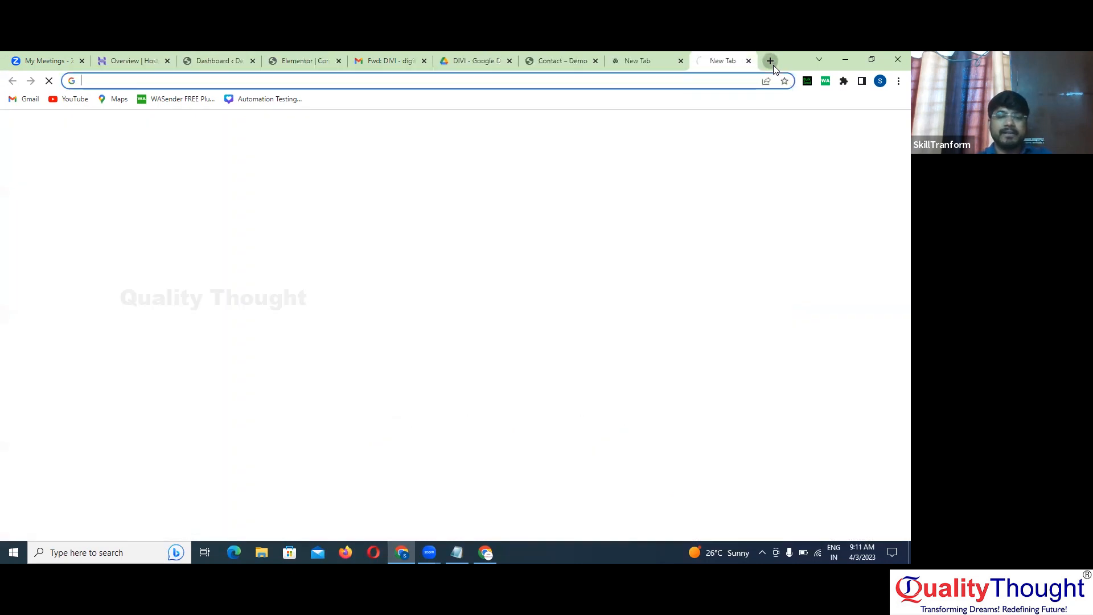
text(en)
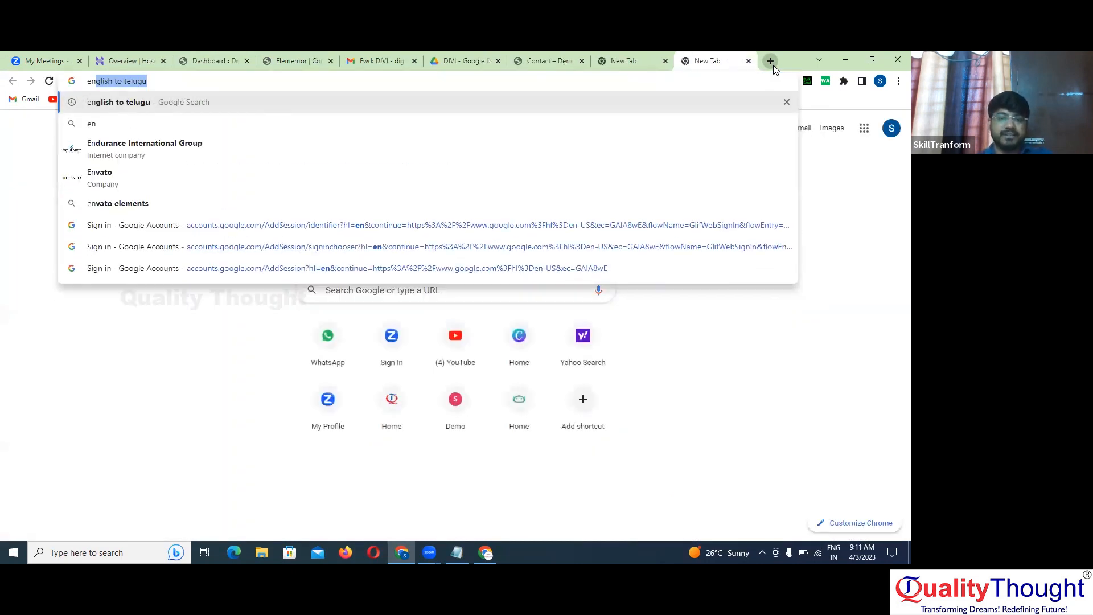
key(BackSpace)
key(BackSpace)
key(BackSpace)
text(venka)
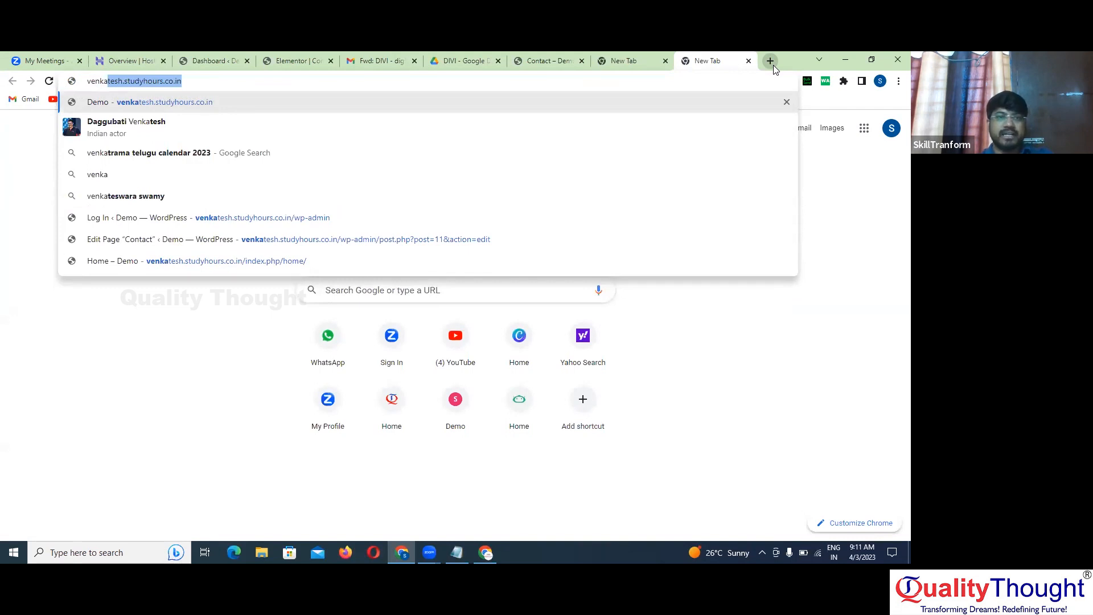
key(End)
key(Return)
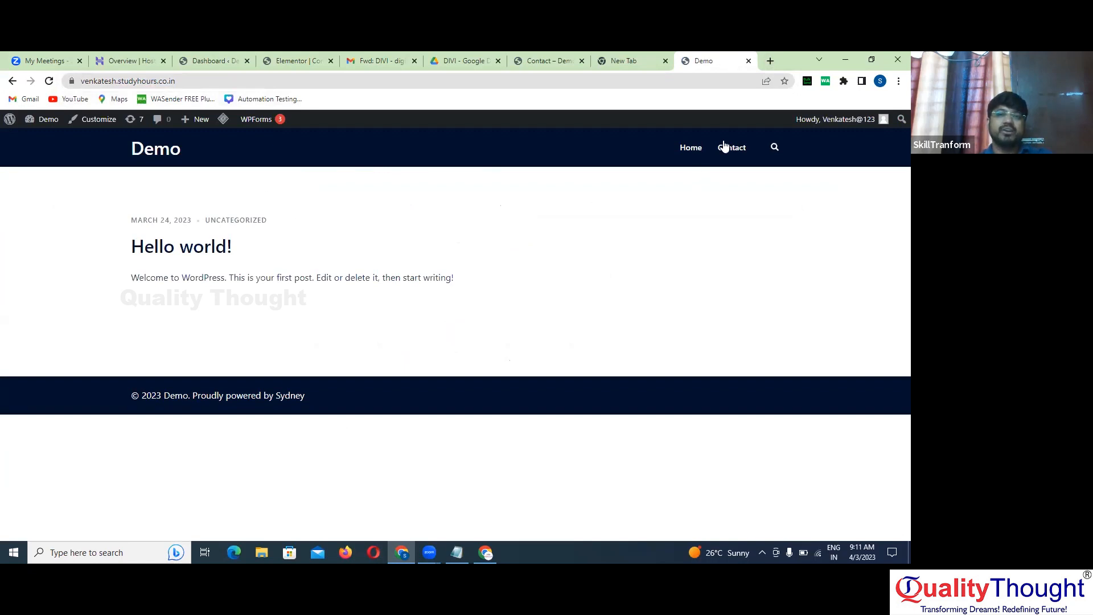
Compare the site's Home page with the default landing page at the root address, ending on the Home page
click(687, 148)
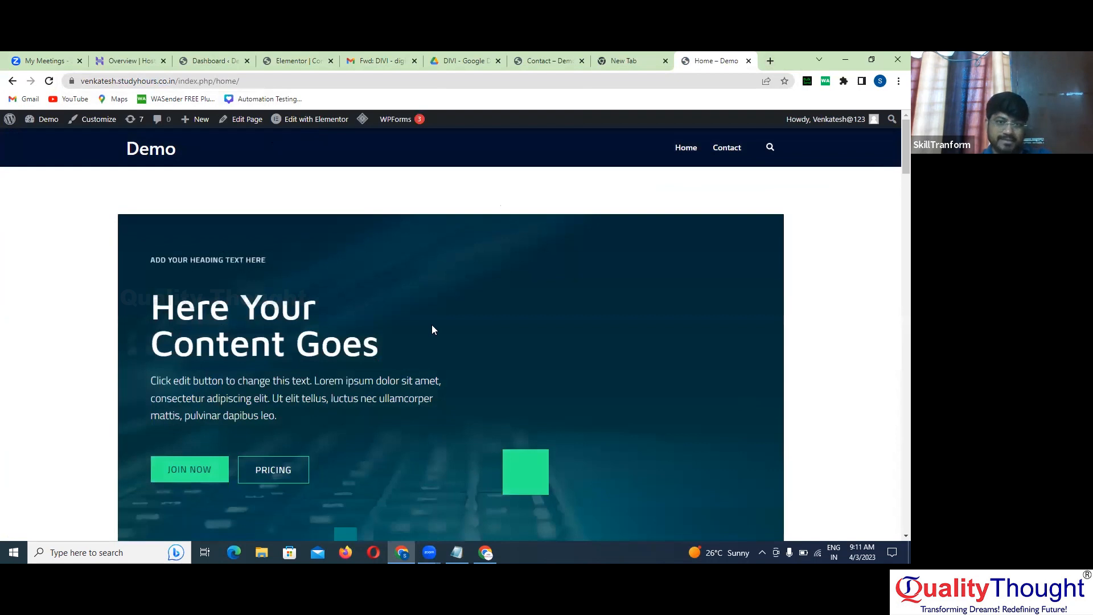
scroll(384, 311, down, 7)
scroll(383, 257, up, 7)
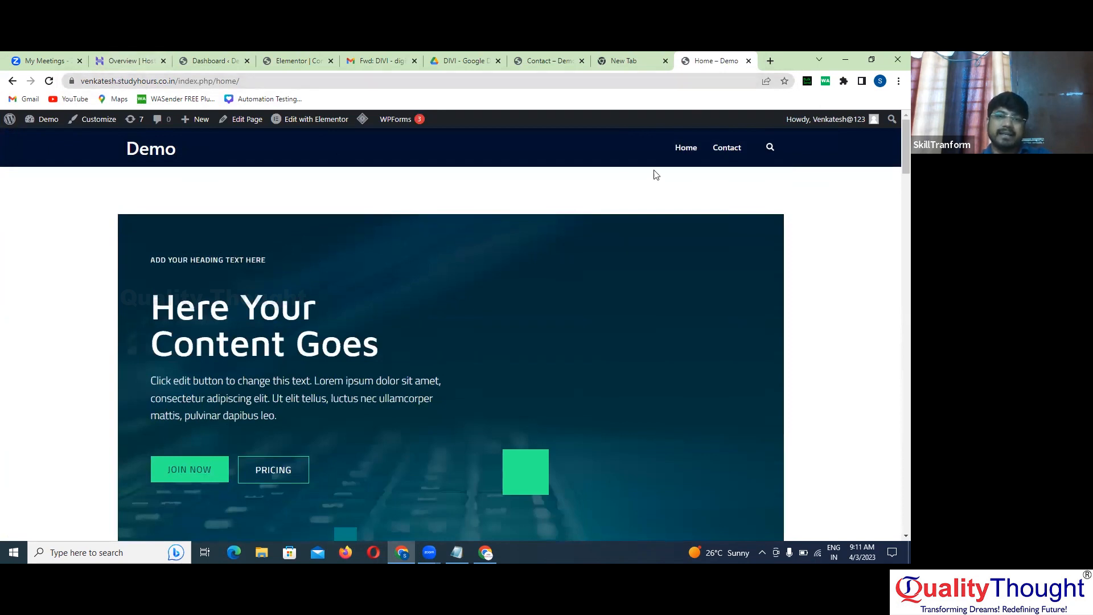
click(162, 152)
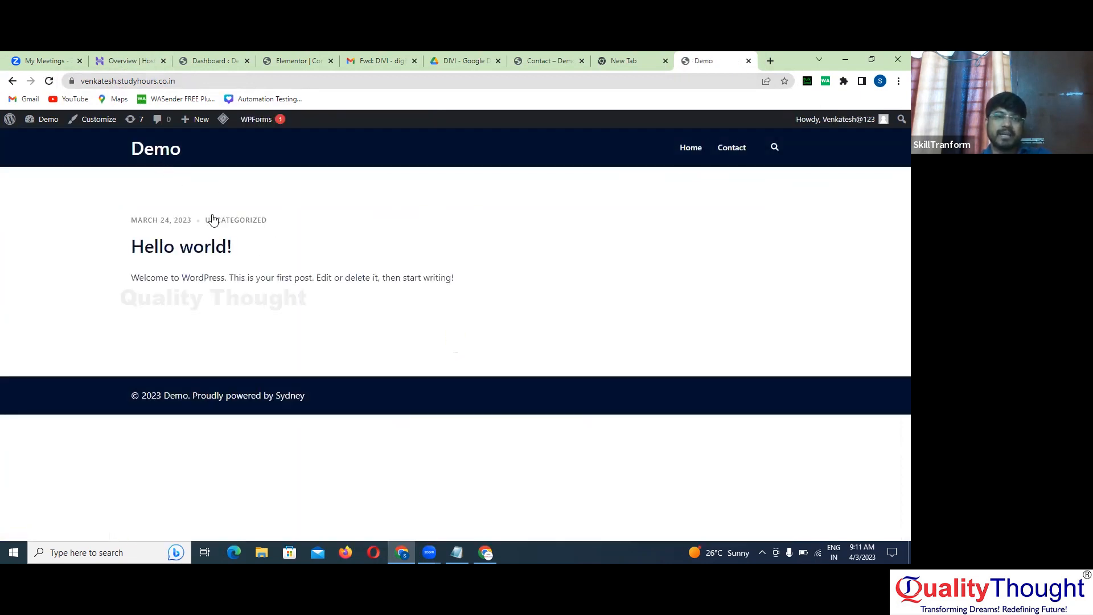
click(194, 80)
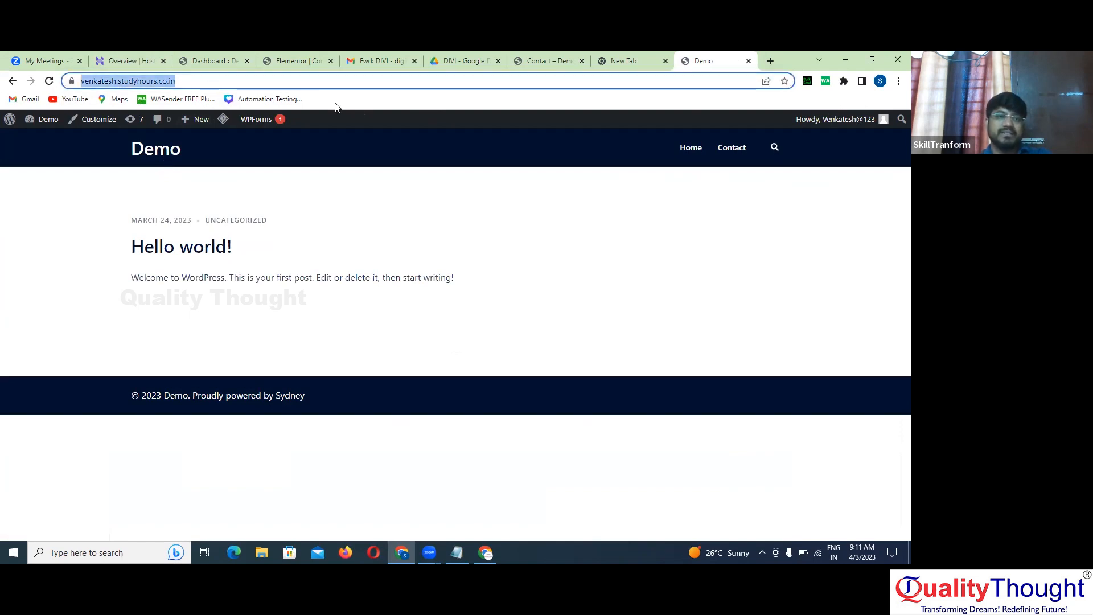
click(692, 151)
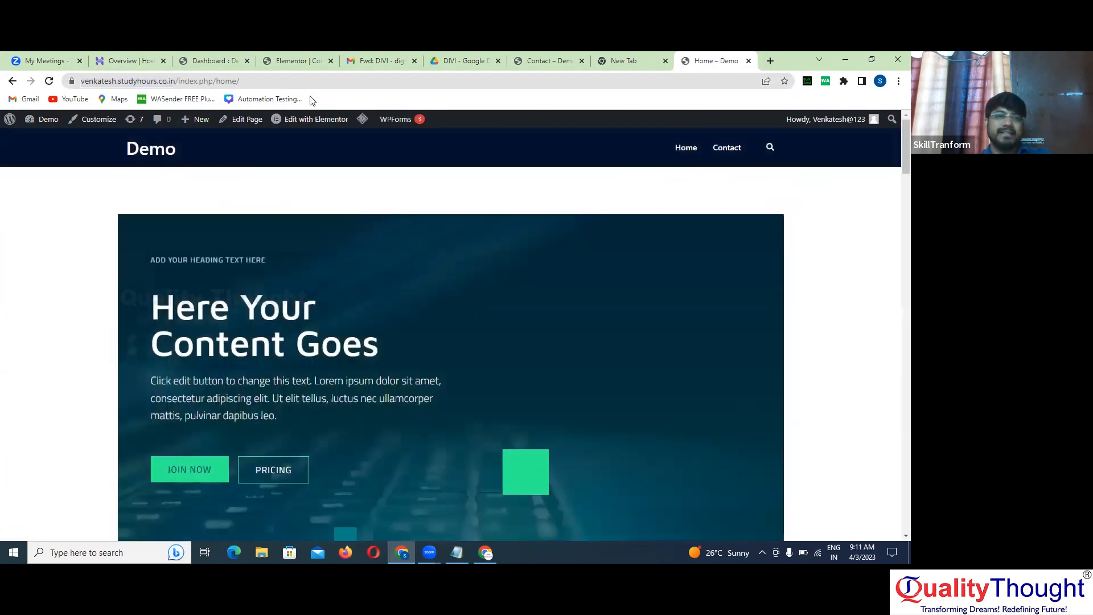
View the live Contact page and return to the site's default landing page through the site title
click(728, 151)
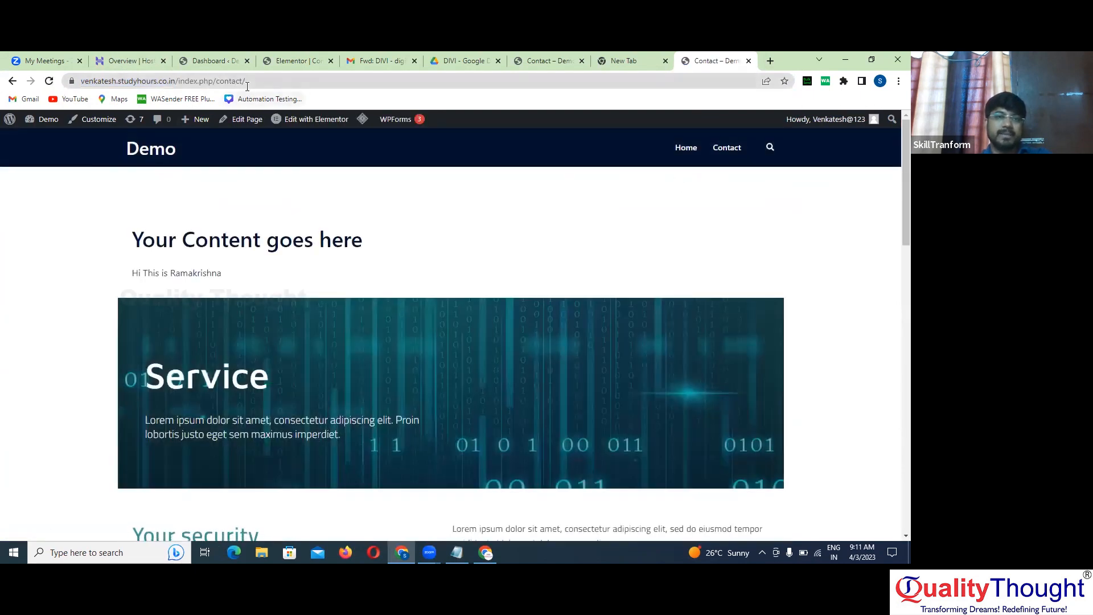
click(153, 150)
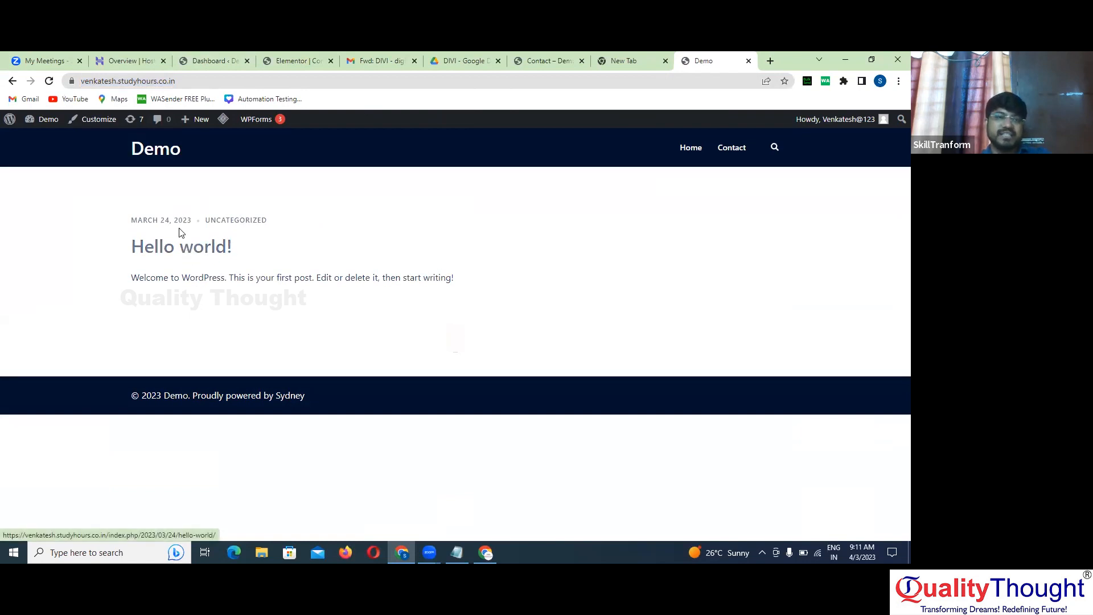
In the WordPress Reading settings, make the homepage display a static page, choose Home as the homepage, and save the changes
click(216, 53)
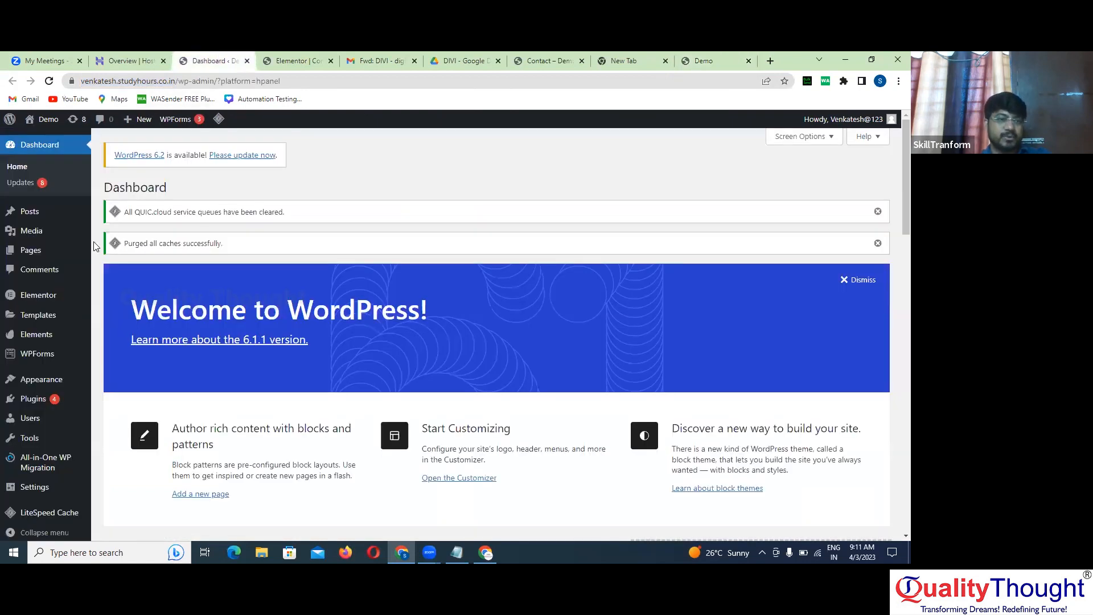
mouse_move(62, 390)
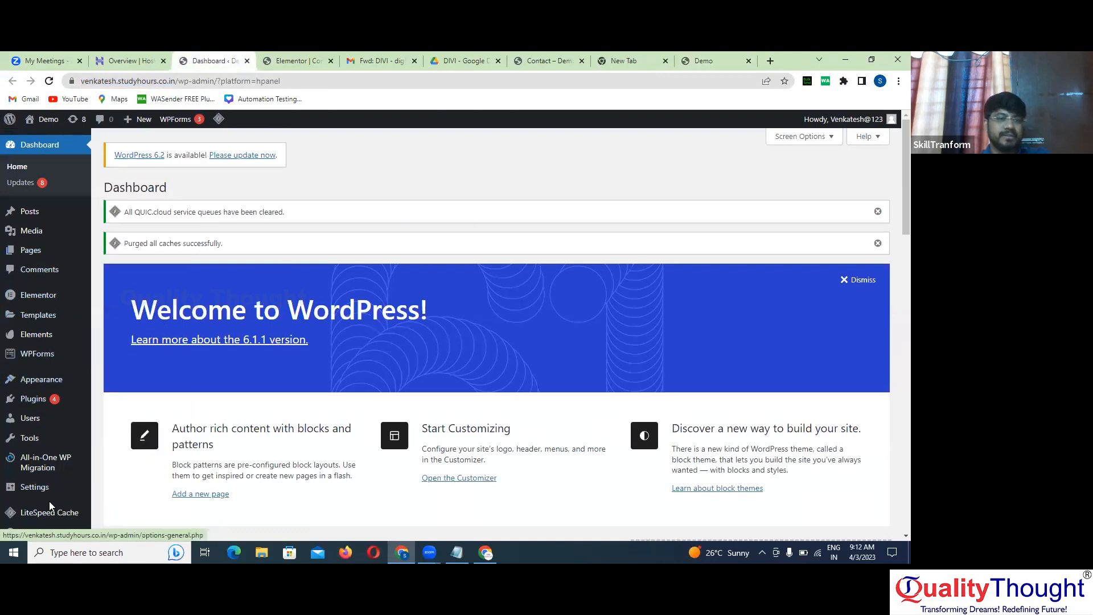
click(35, 489)
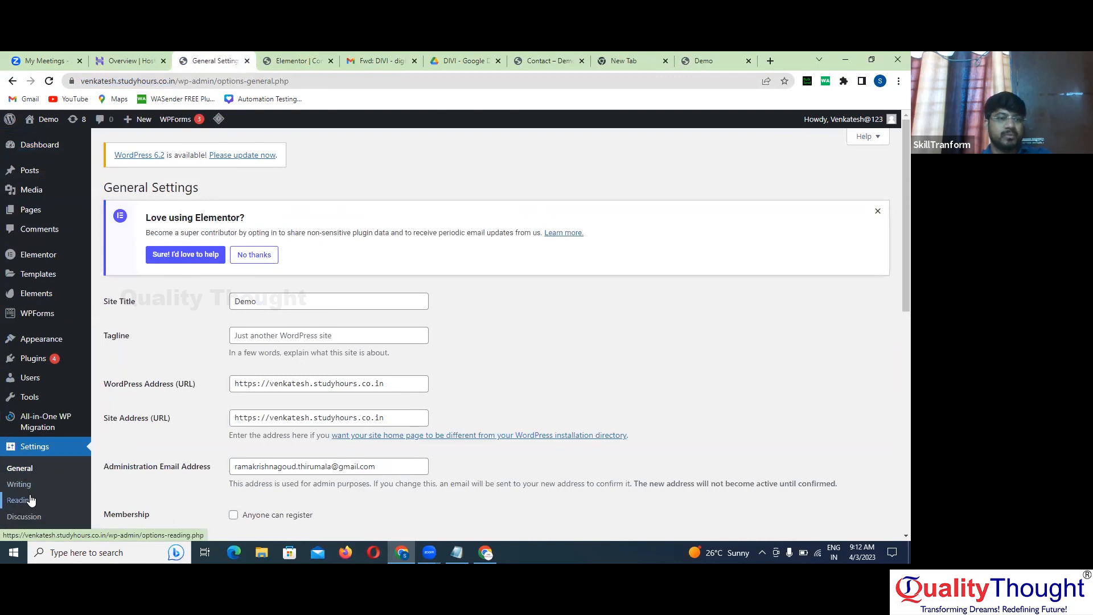
click(31, 500)
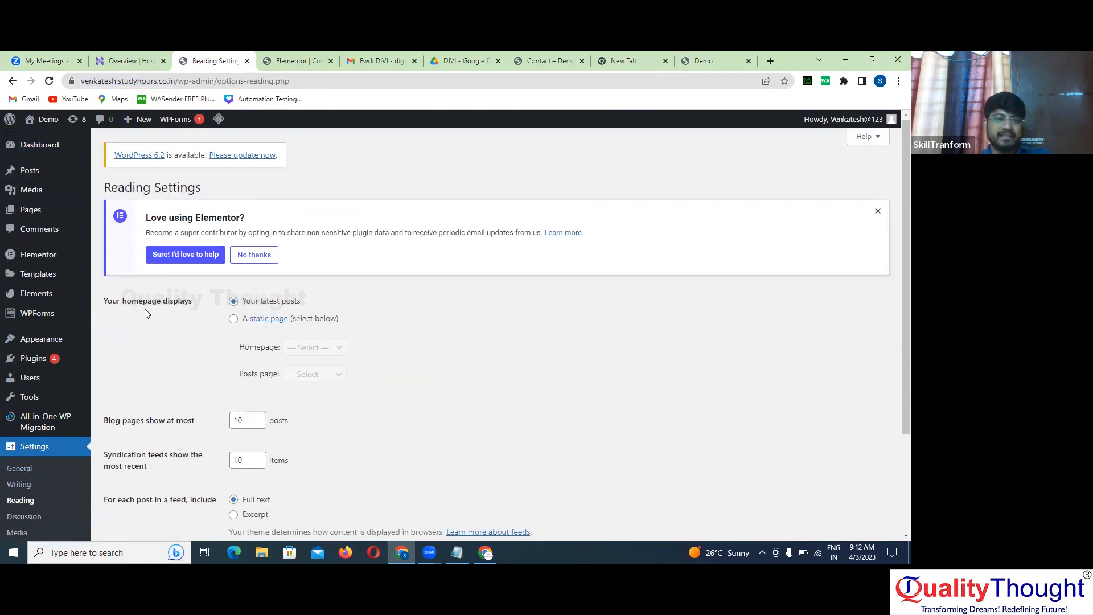
click(235, 321)
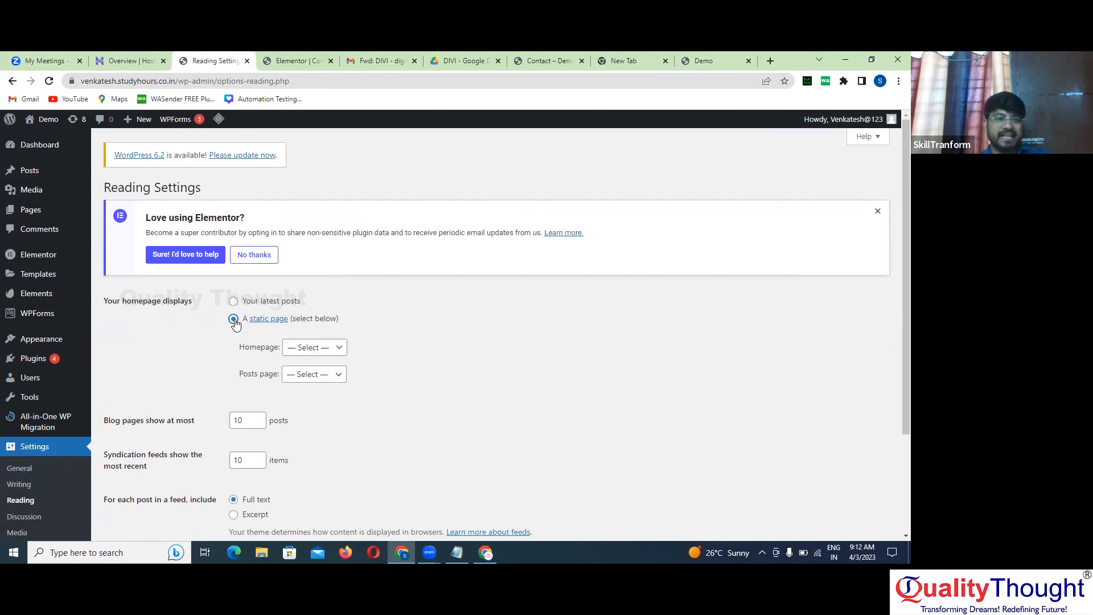
click(317, 353)
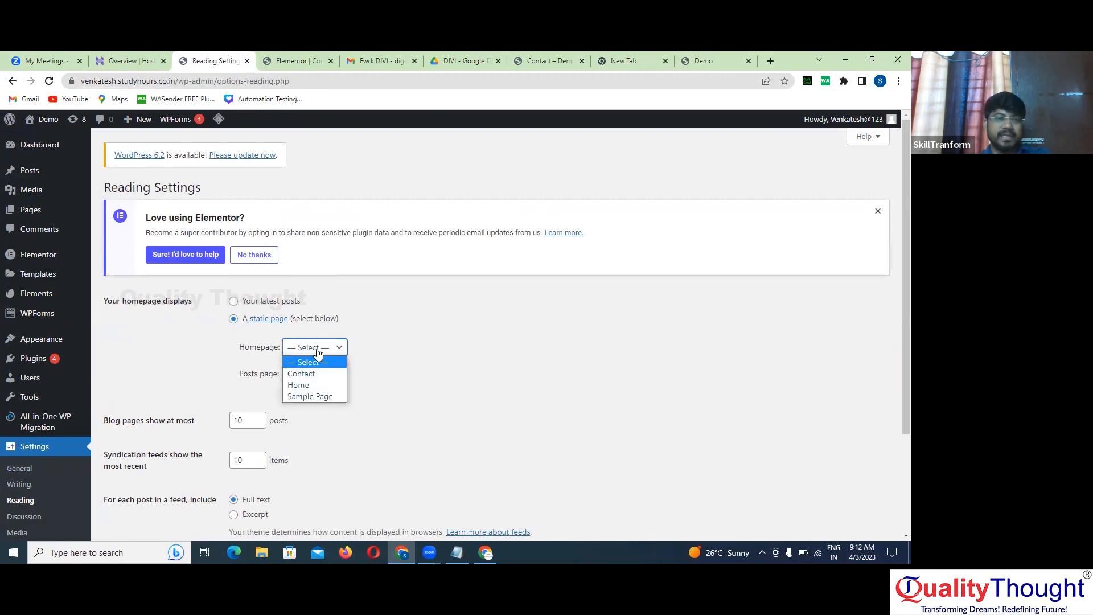
click(315, 381)
scroll(316, 386, down, 3)
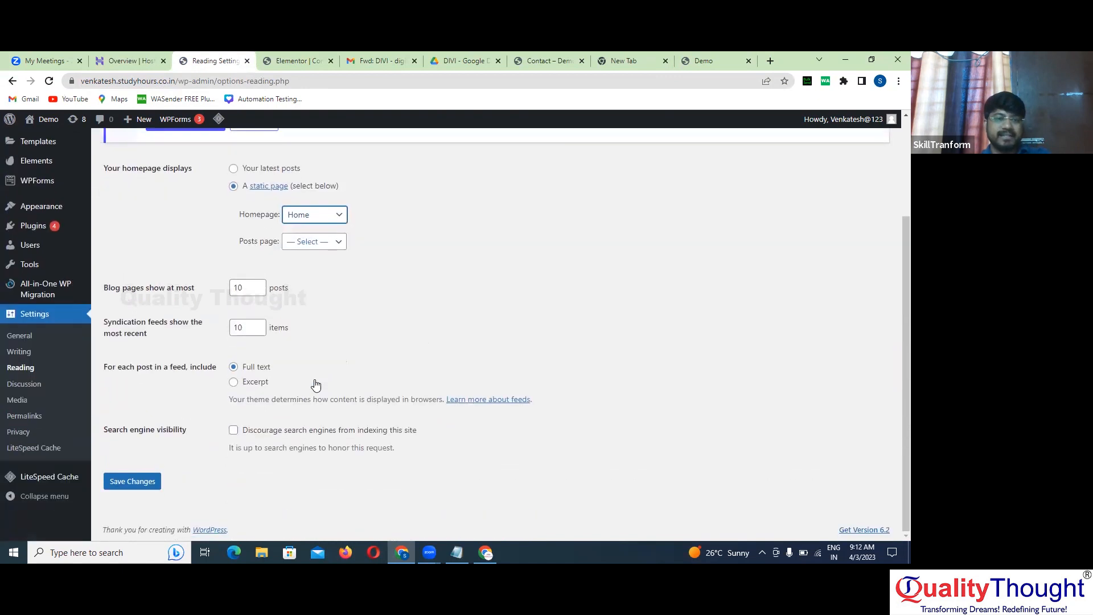
click(135, 481)
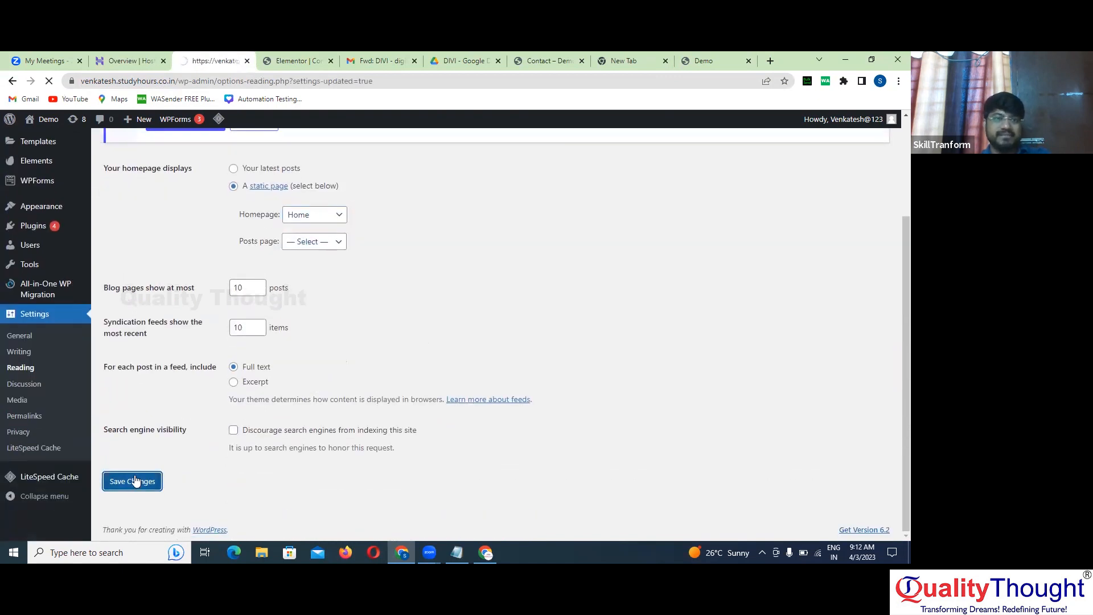
Load the Demo site's root address in a new browser tab and reload it to check the homepage
click(770, 59)
text(ve)
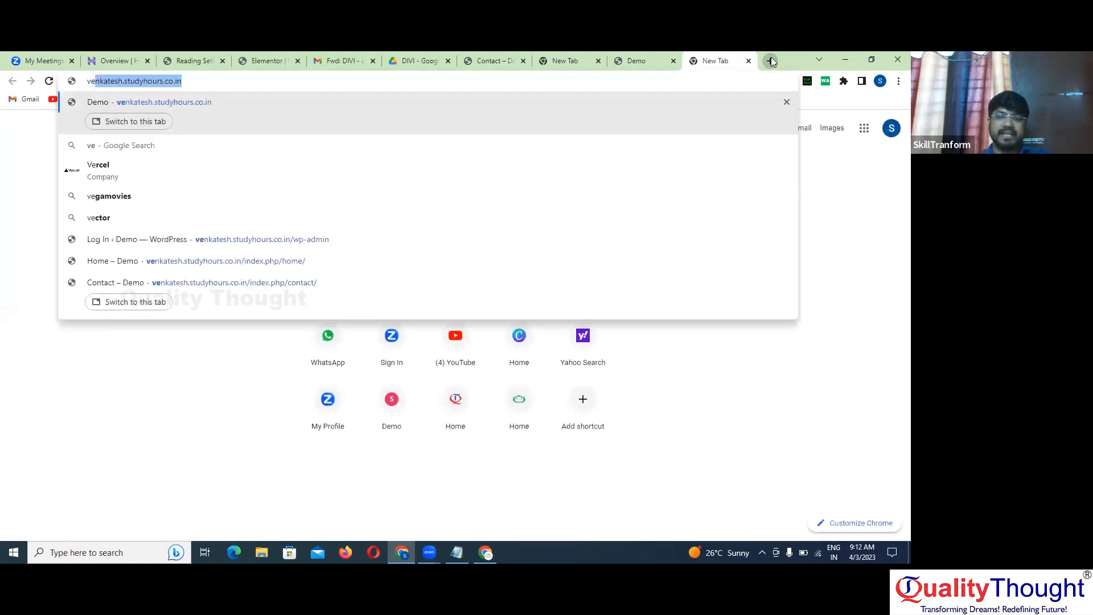
key(End)
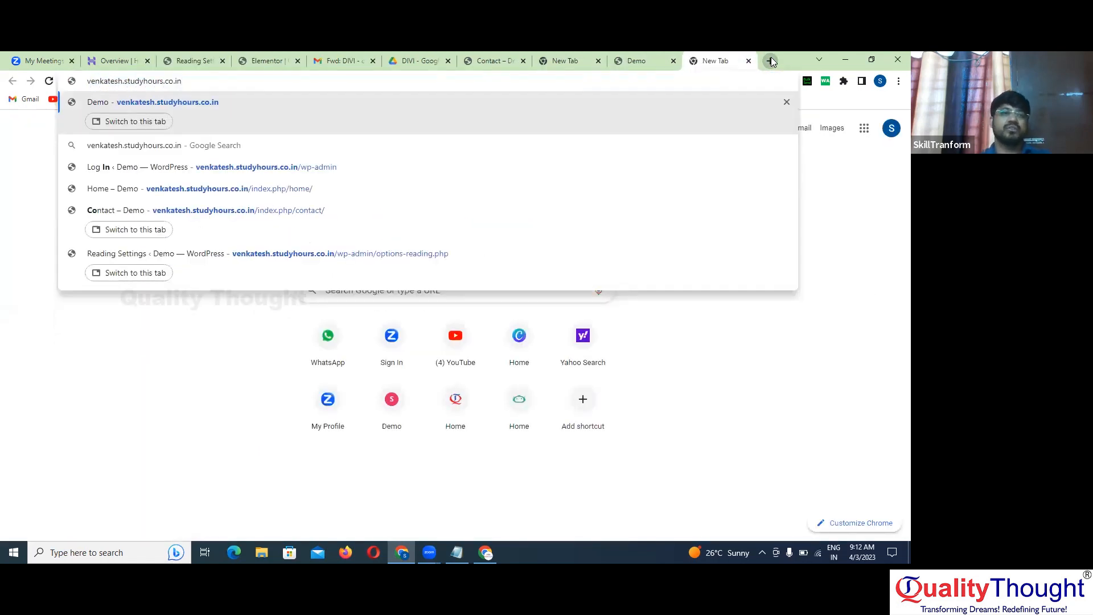
key(Return)
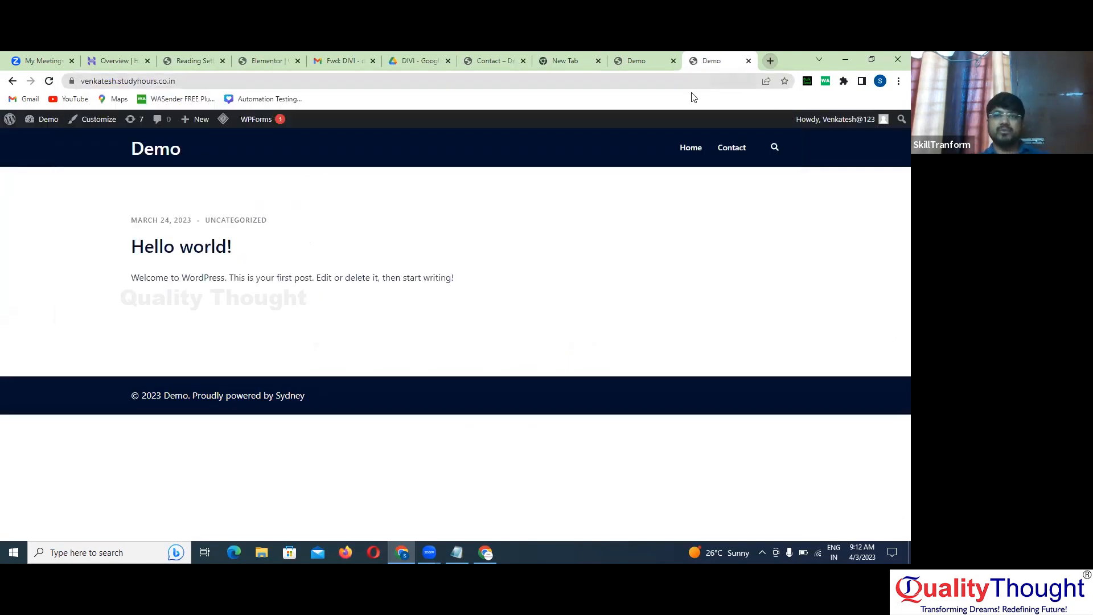
click(49, 82)
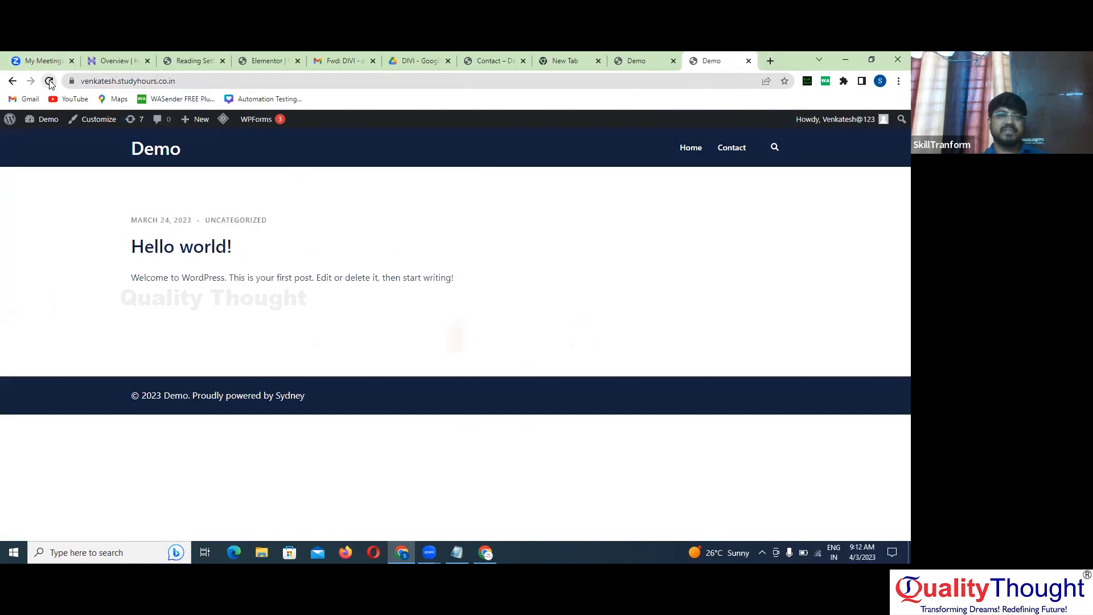
Save the Reading settings again with Home as the static homepage
click(201, 57)
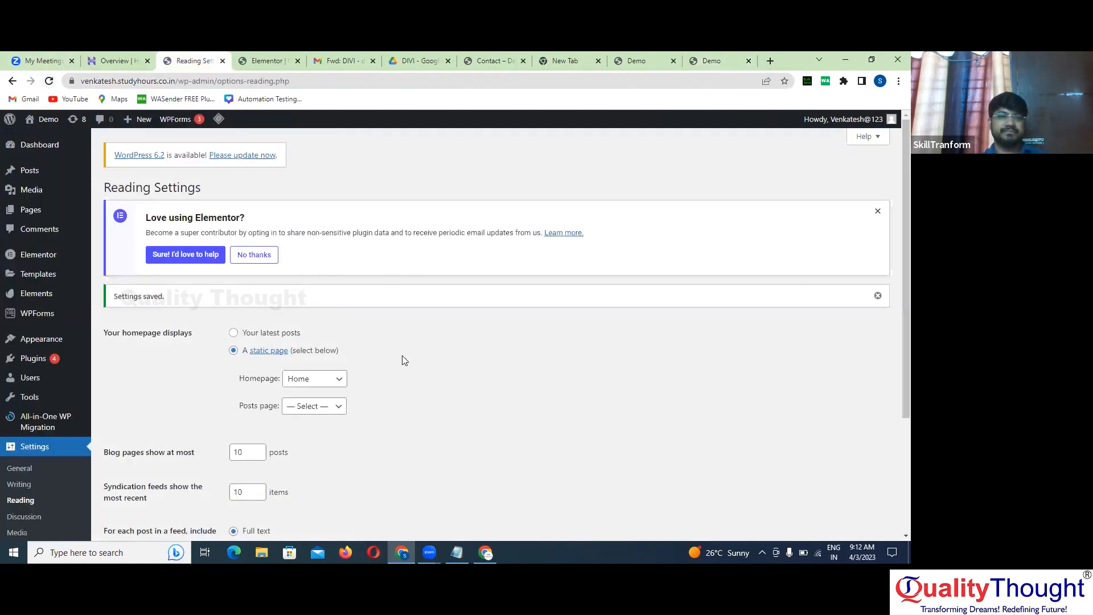
scroll(230, 409, down, 3)
click(138, 482)
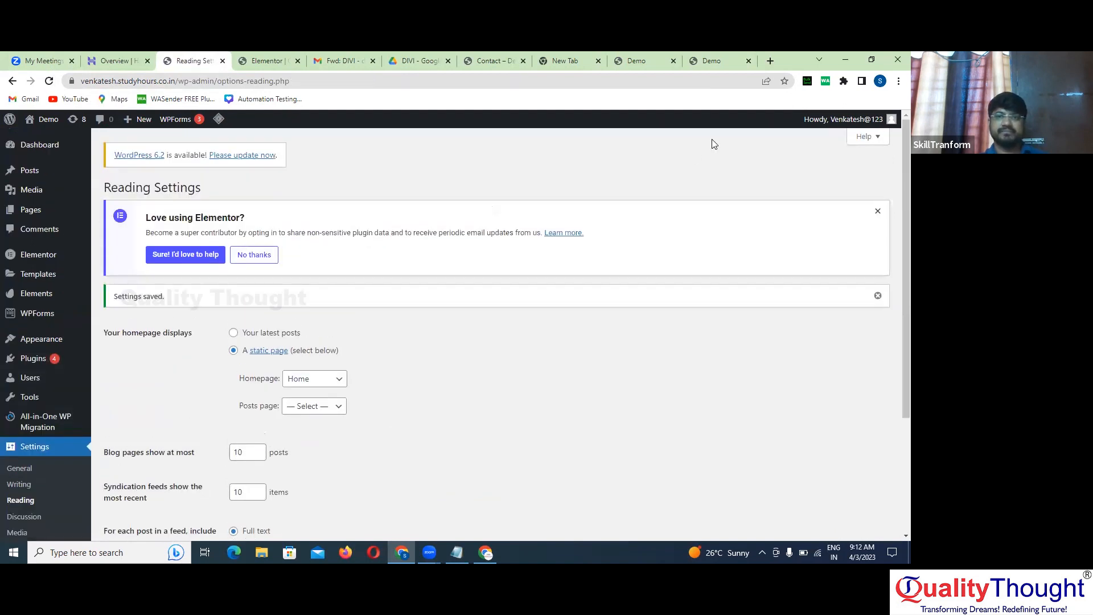
Check the Demo site's root address again in another new browser tab
click(770, 61)
text(venkatesh.studyhours.co.in)
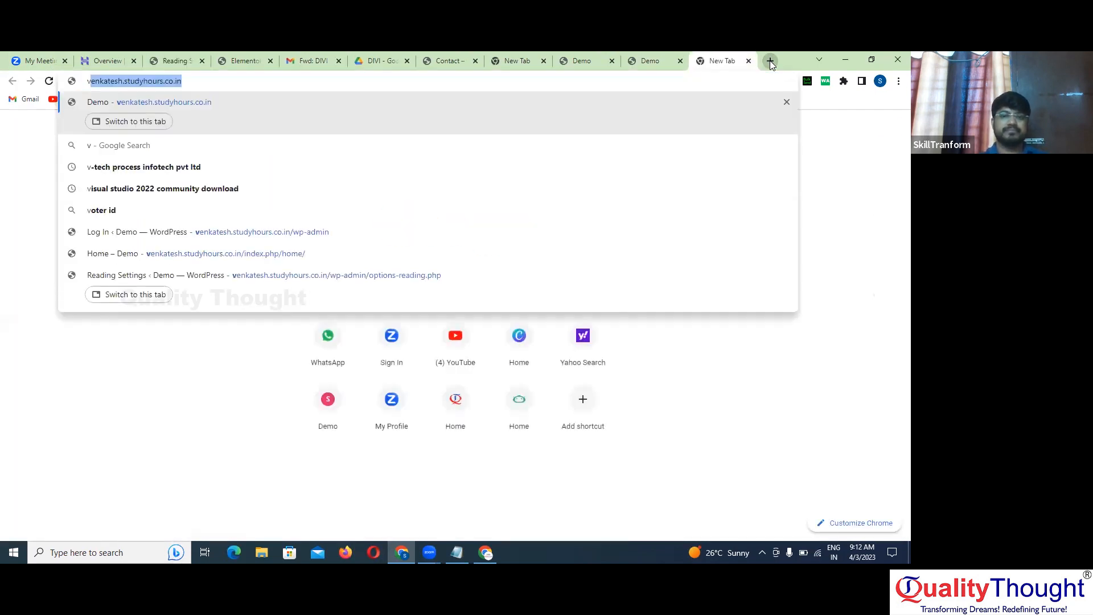
key(Return)
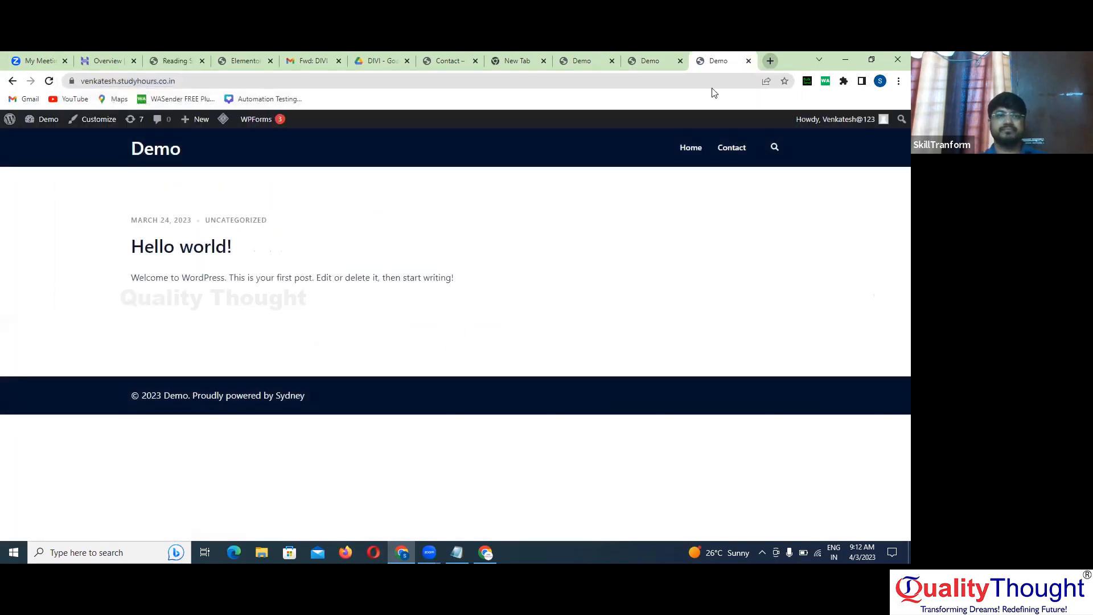
Open the WordPress Pages list, check which page is marked as Front Page, and try to view the Home page
click(245, 58)
click(185, 57)
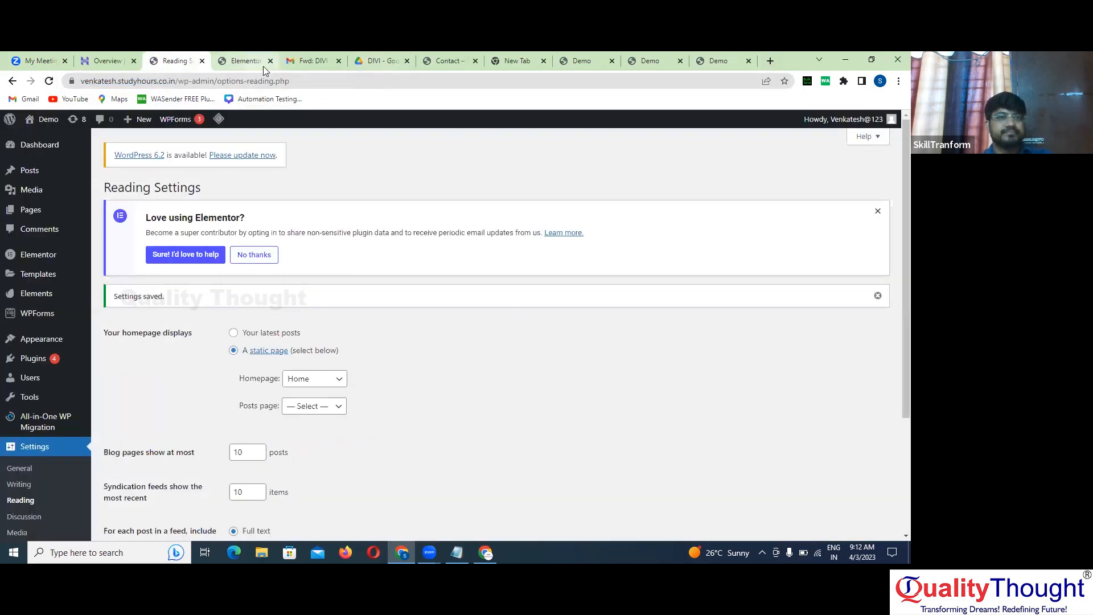
click(49, 208)
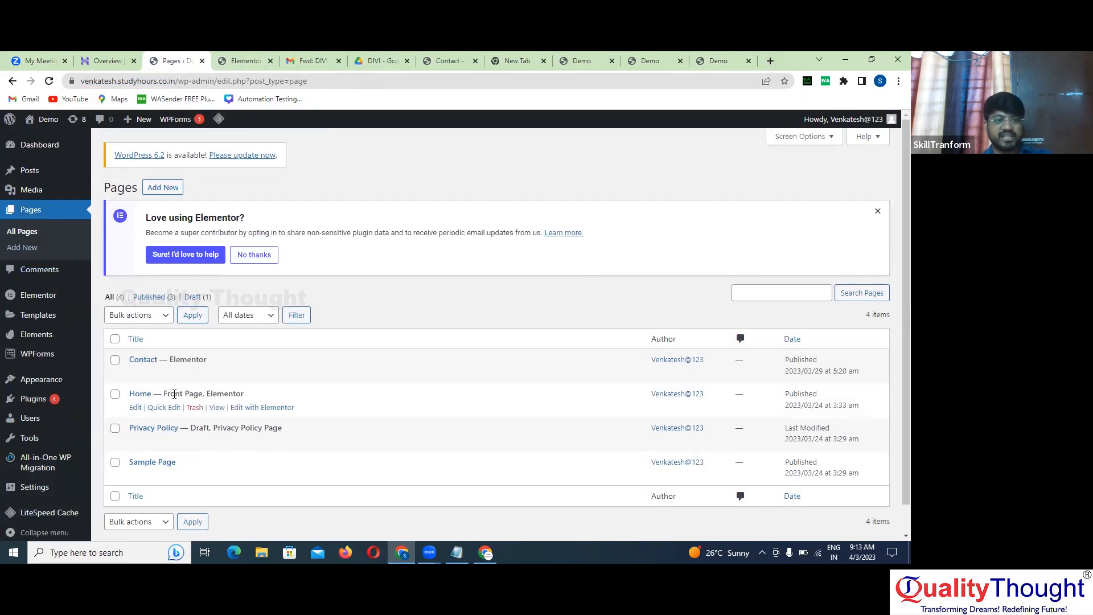
click(223, 403)
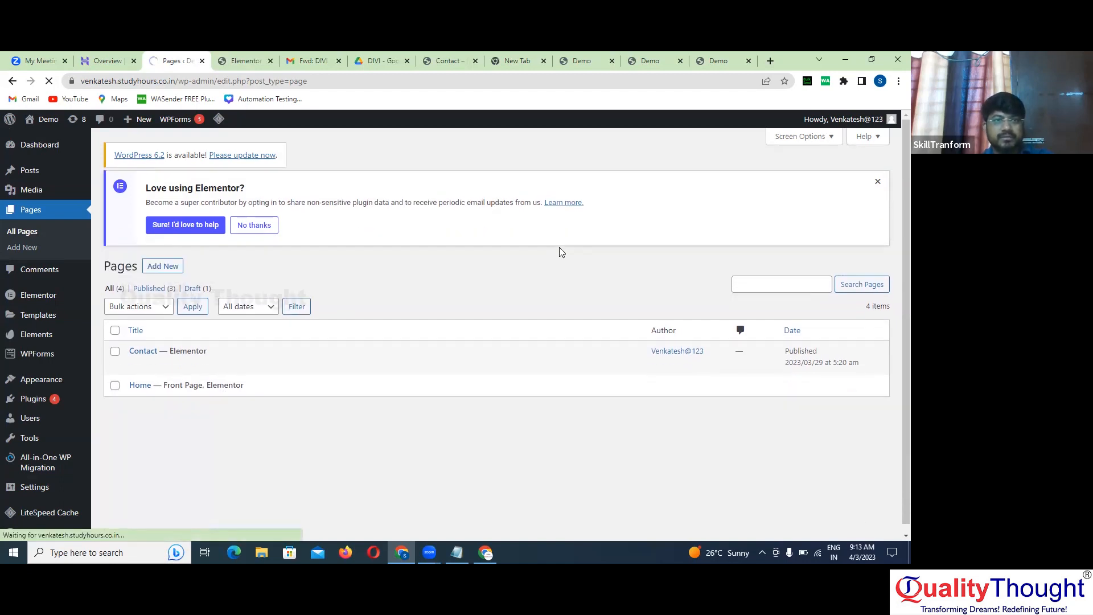
Open an Incognito window and load the Demo site's root address there
click(899, 81)
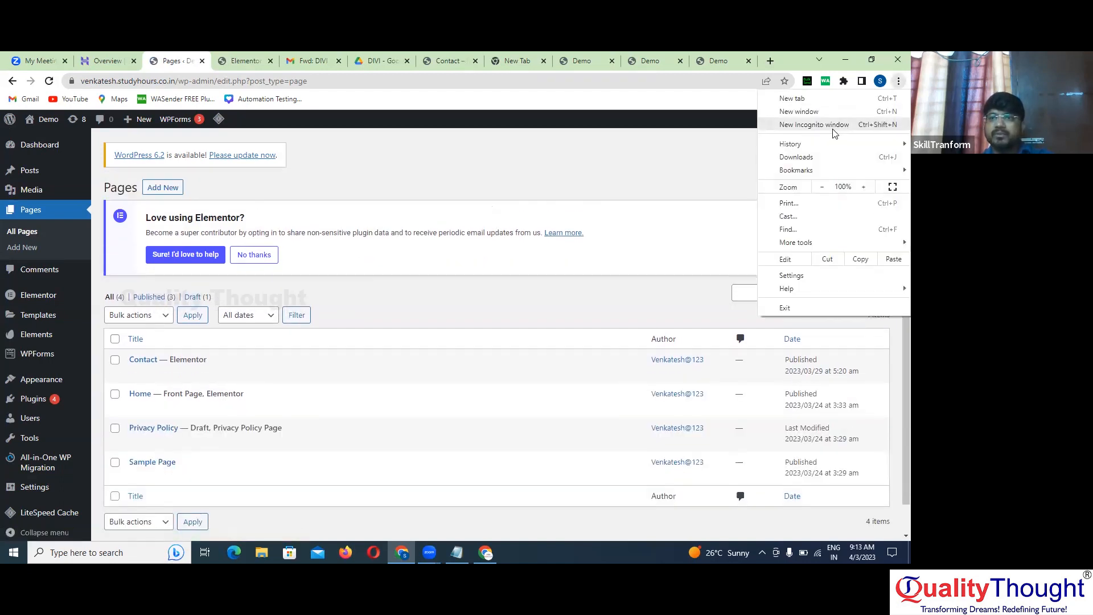
click(836, 126)
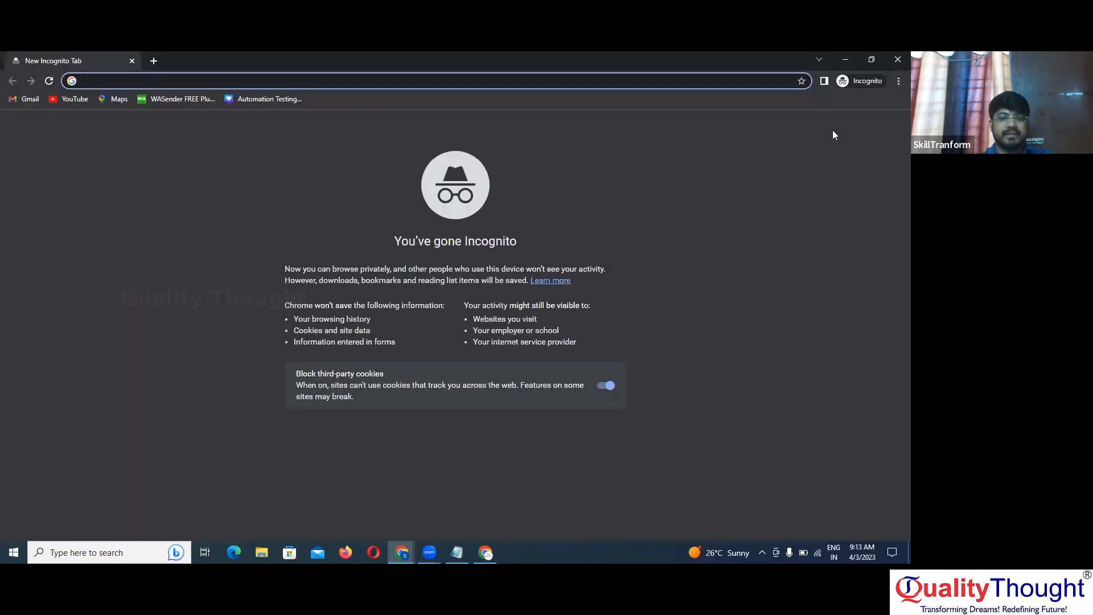
text(ve)
key(Return)
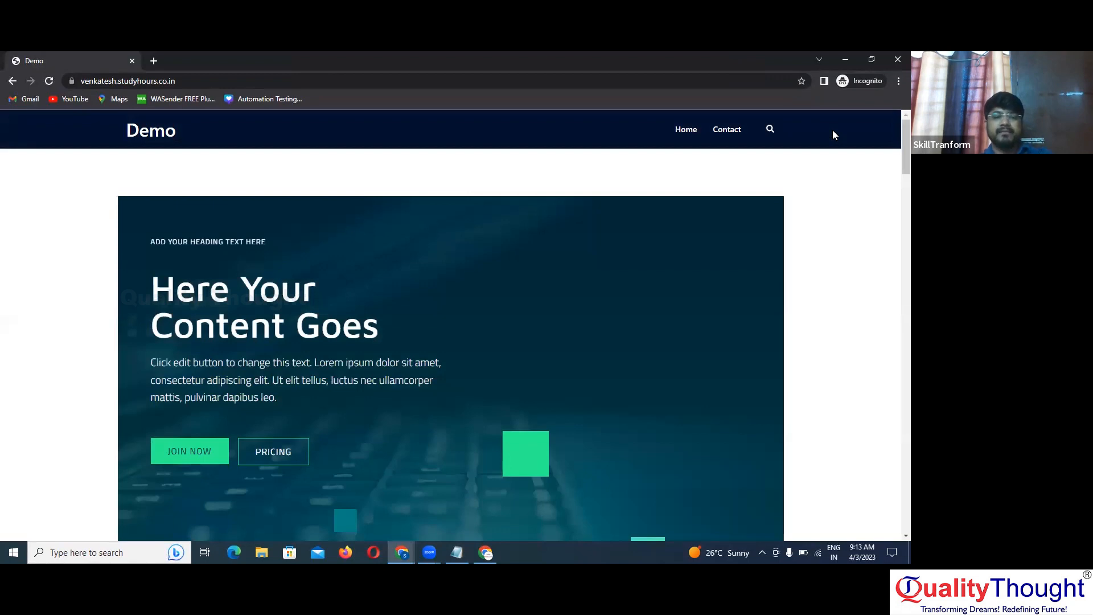
Return to the regular browser window and load the Demo site's root address in a new tab for comparison
key(alt+Tab)
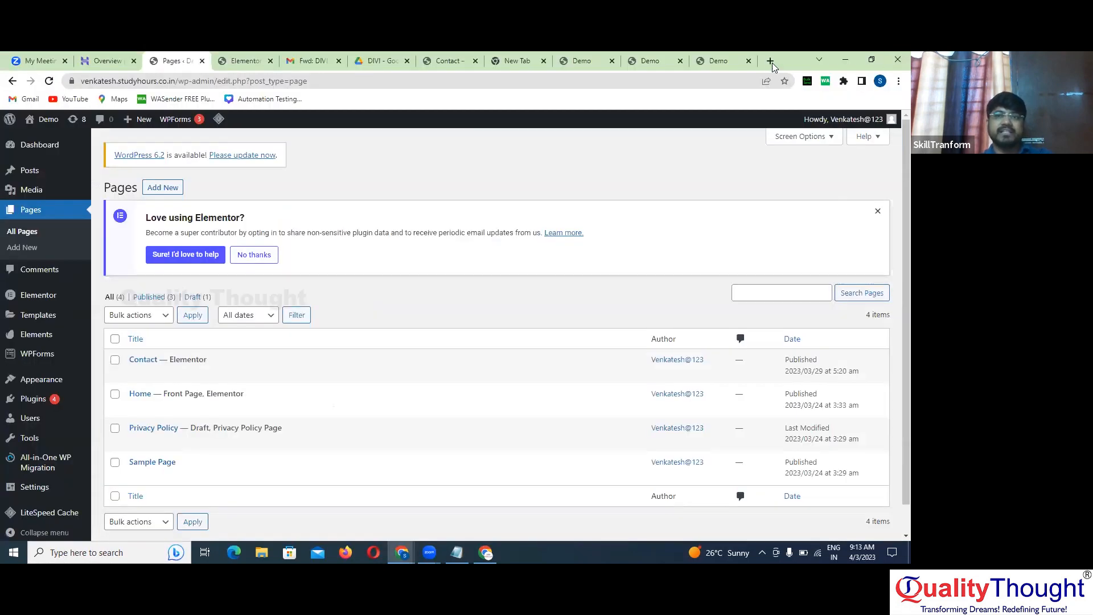
click(770, 61)
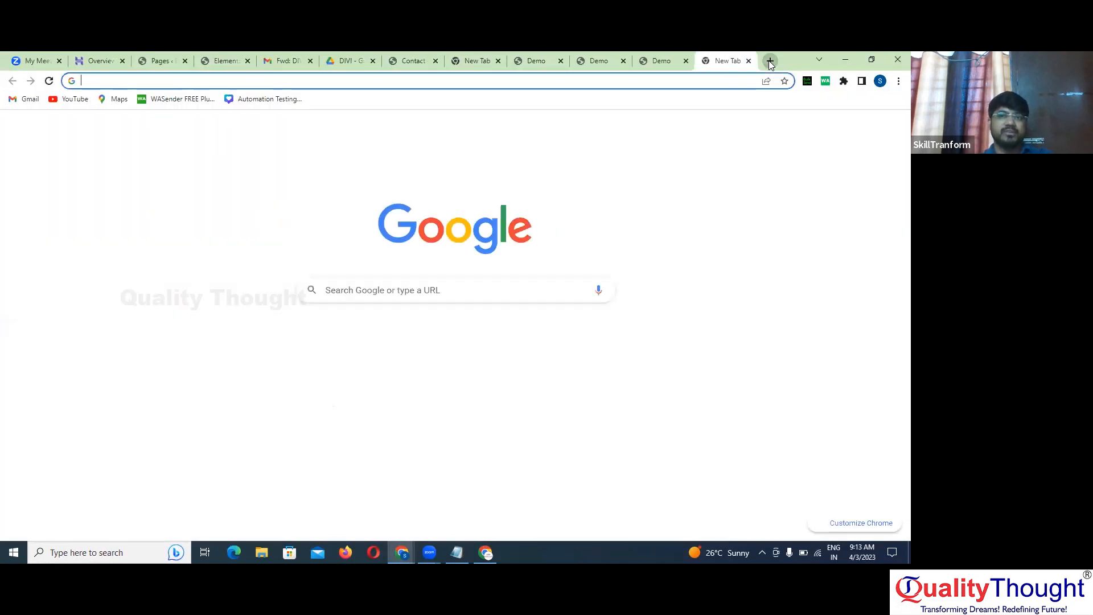
text(ve)
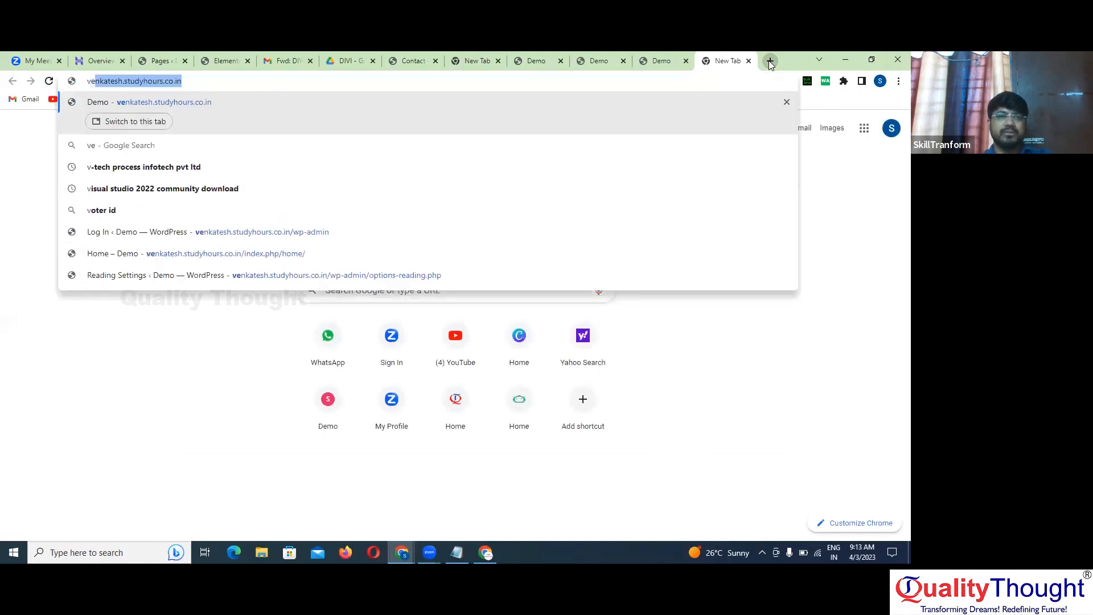
key(Return)
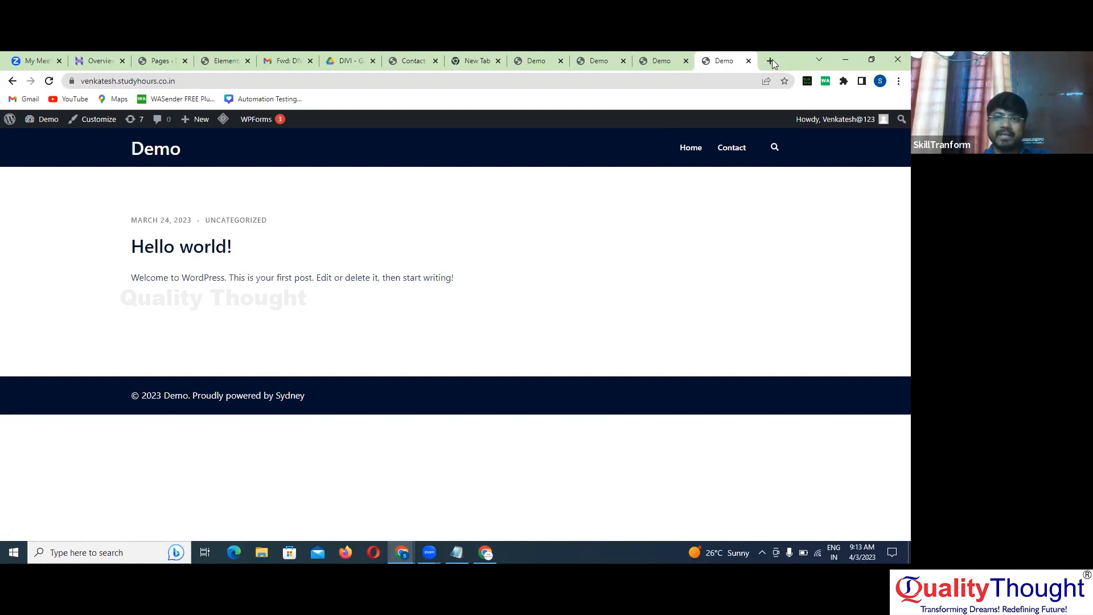
Close the extra Demo tabs, the blank new tab, and the Elementor editor tab of the Contact page
click(748, 60)
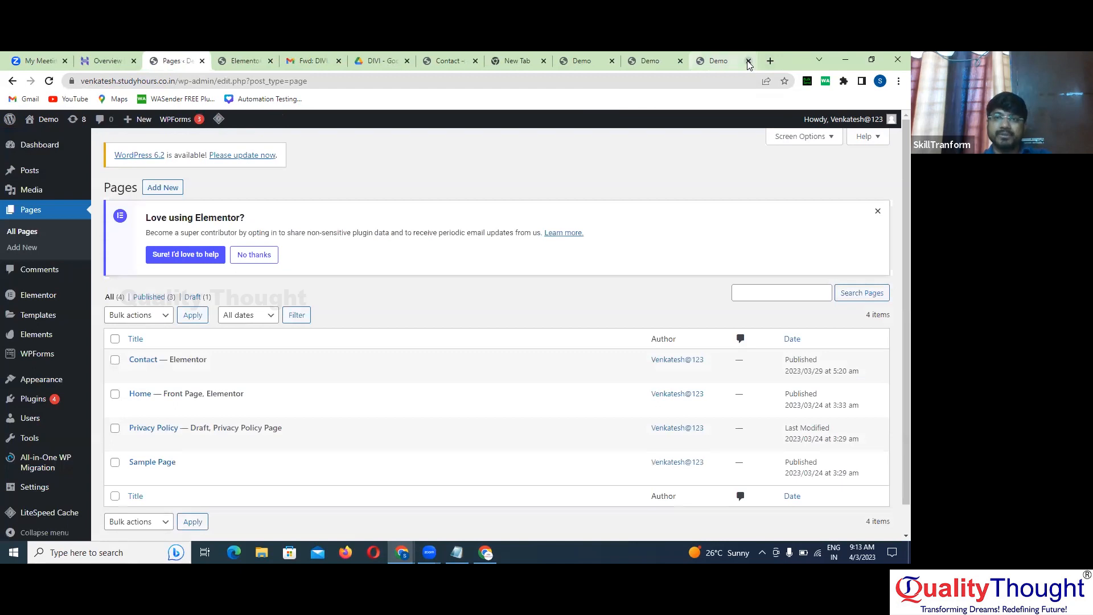
click(749, 61)
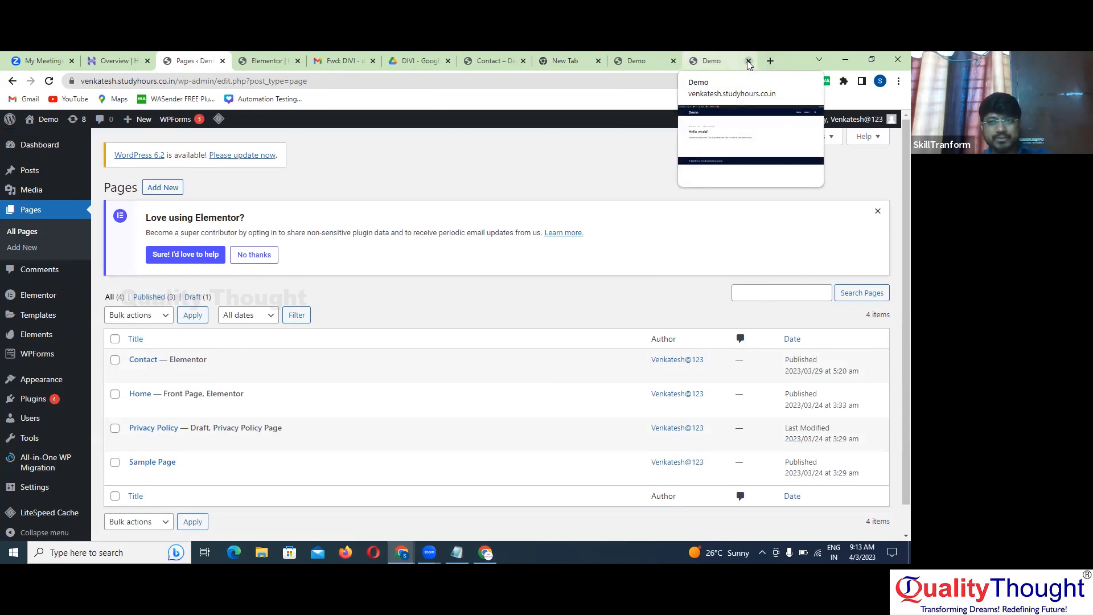
click(749, 61)
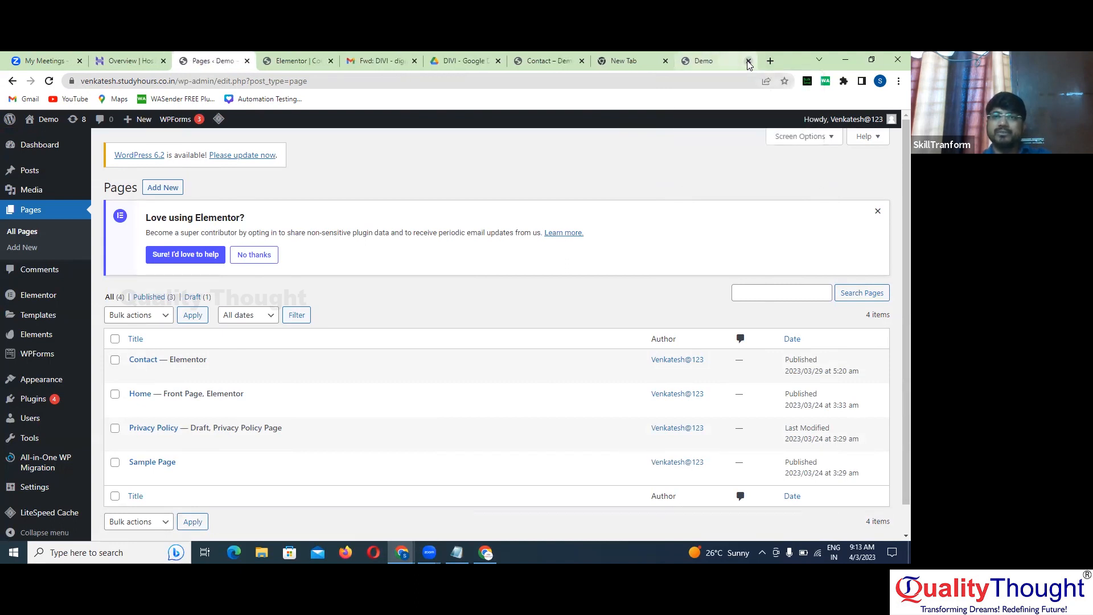
click(748, 61)
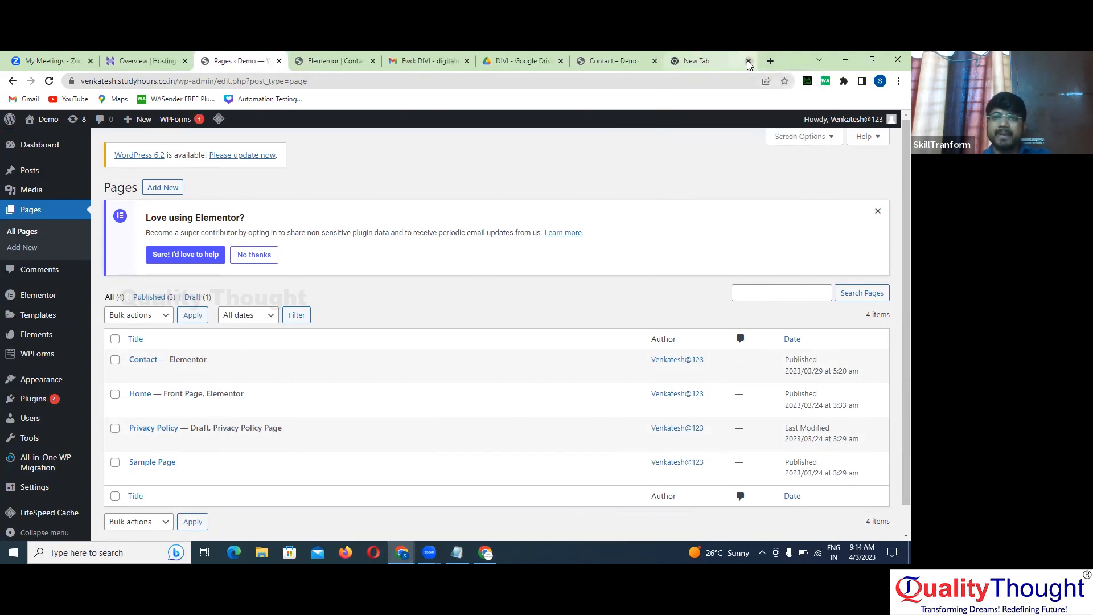
click(748, 61)
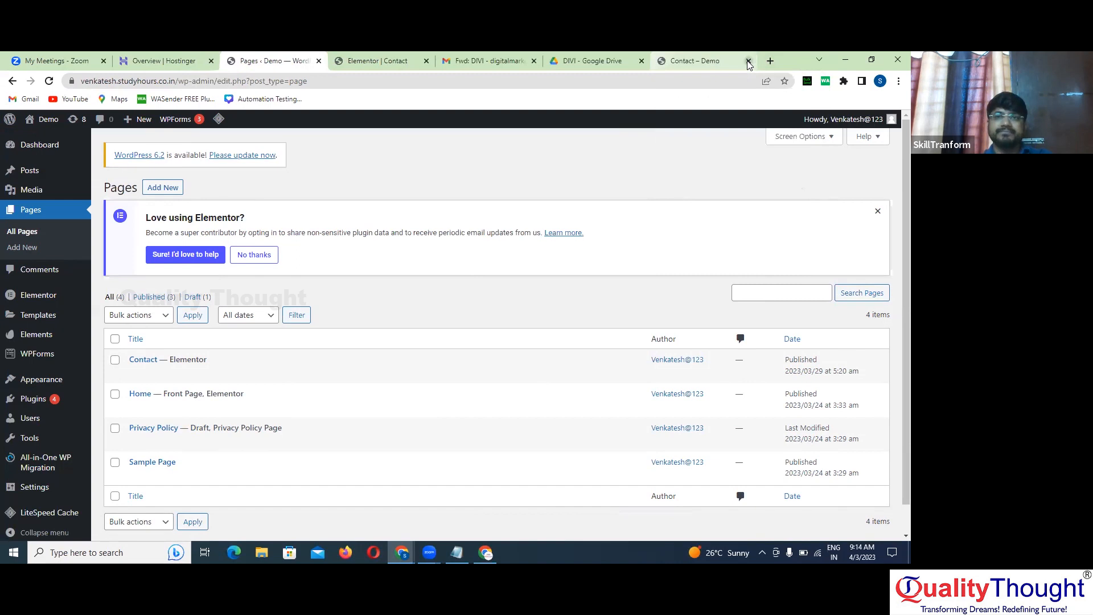
click(392, 61)
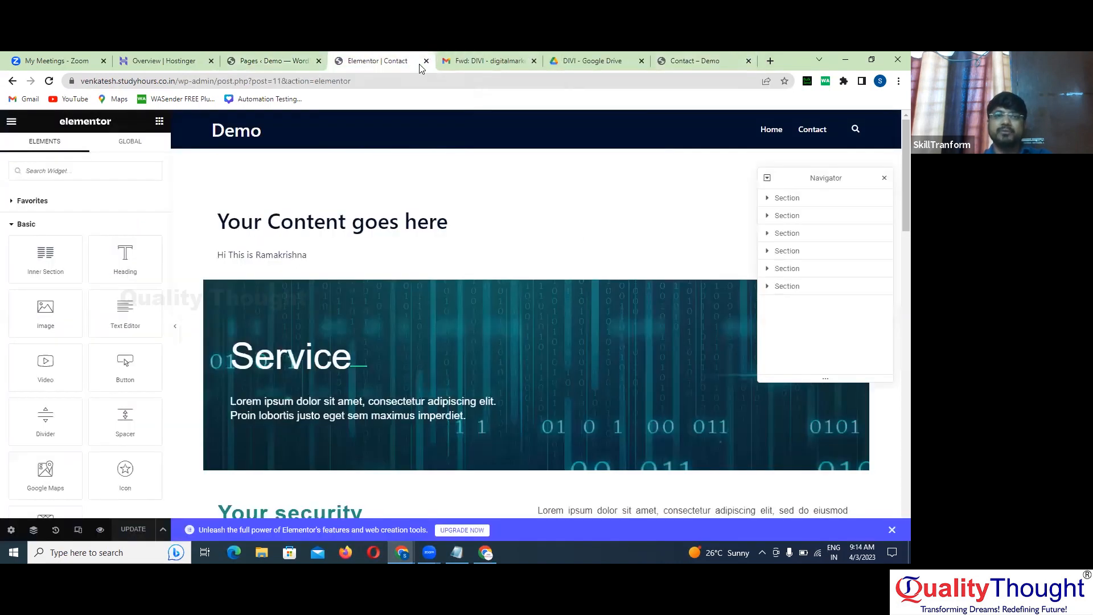
click(426, 61)
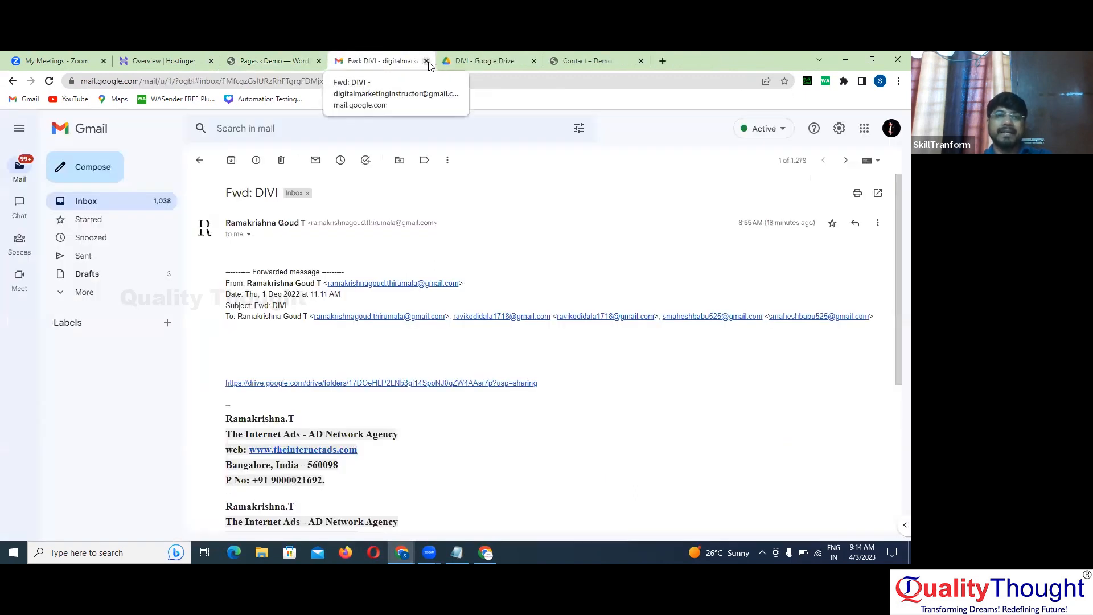
Close the Gmail message, the DIVI Google Drive folder, and the live Contact page tabs
click(426, 60)
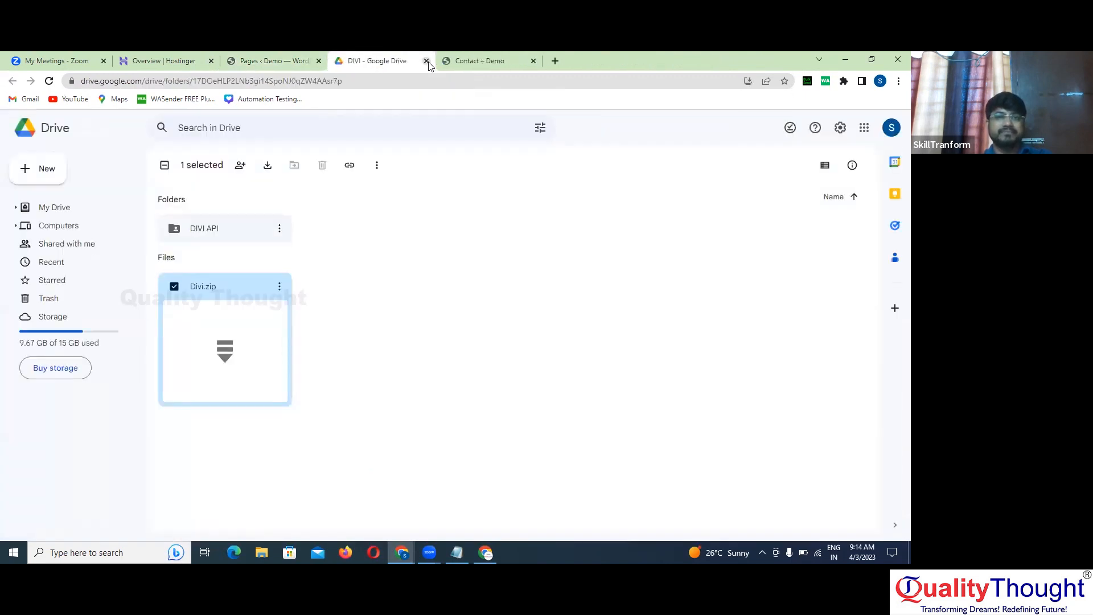
click(425, 61)
click(426, 60)
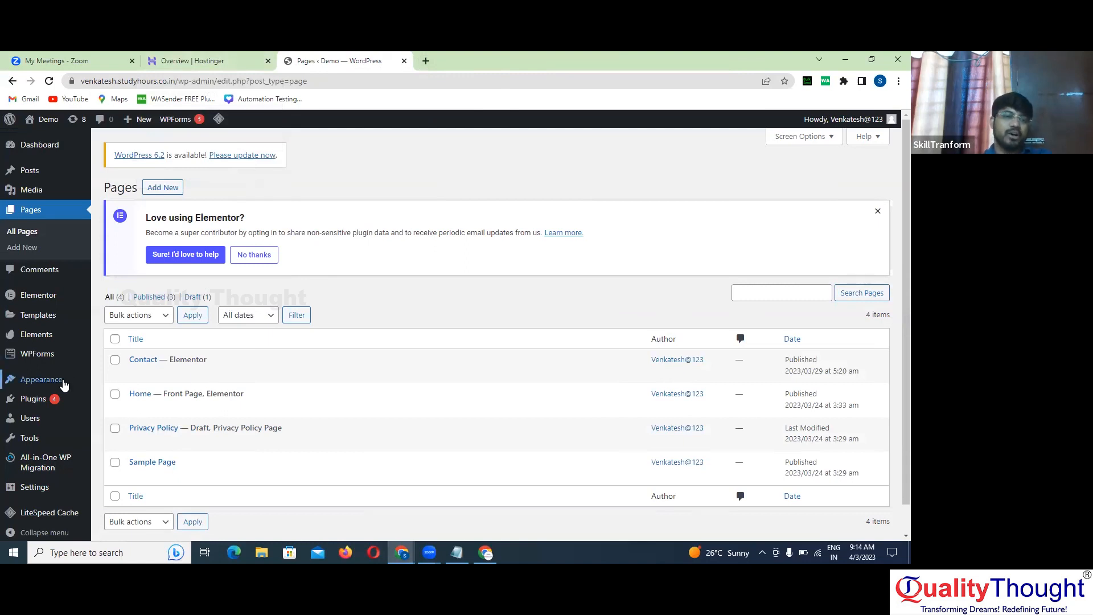
Load the Demo site's root address in a new tab to view the live site before changing its theme
mouse_move(59, 385)
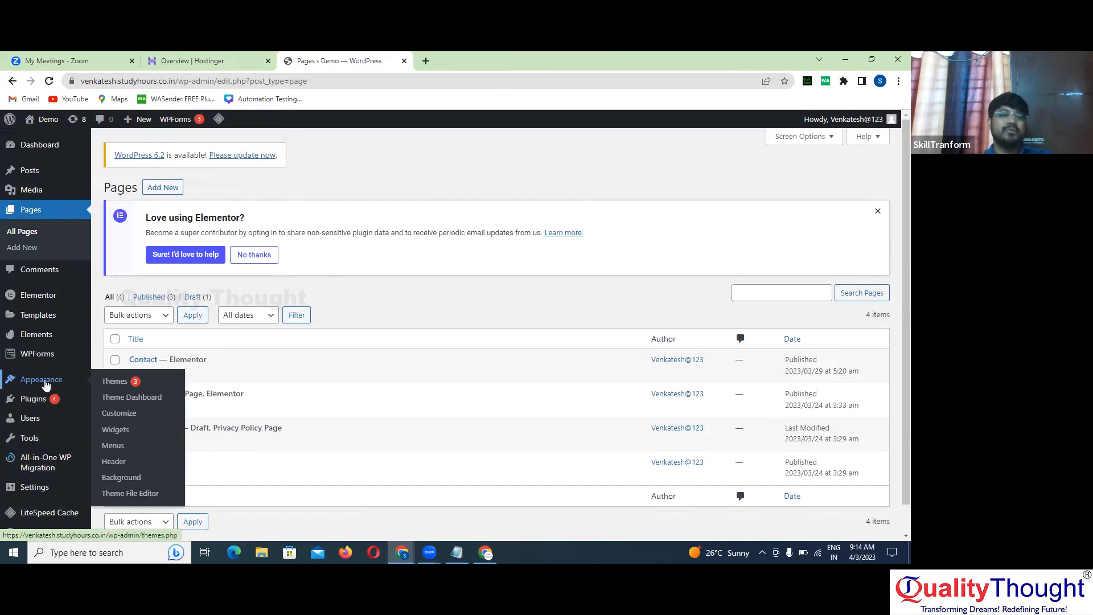
click(425, 61)
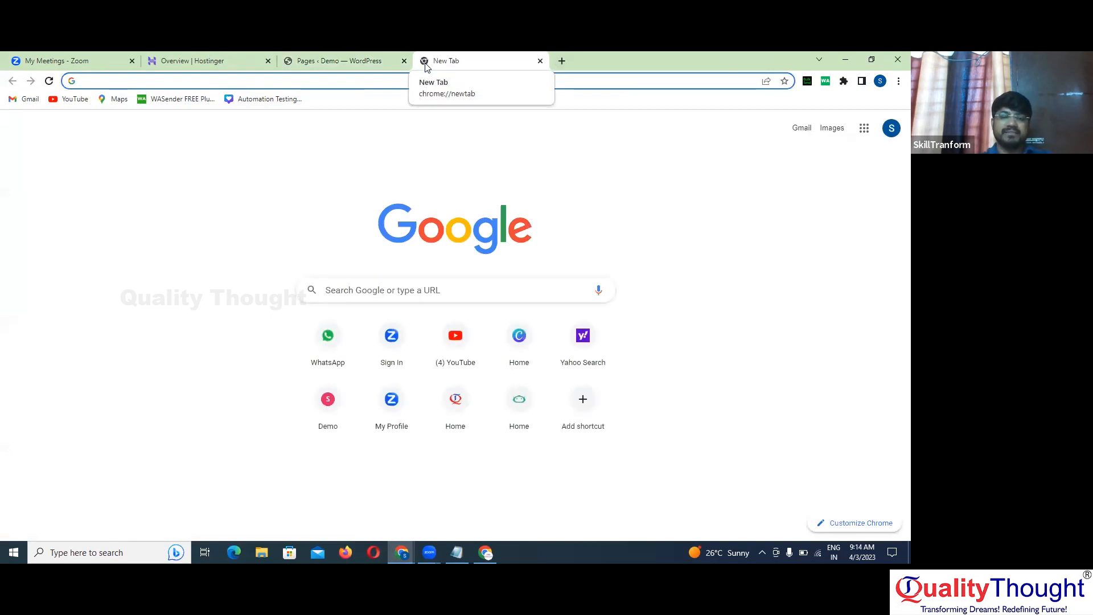
text(v)
key(Return)
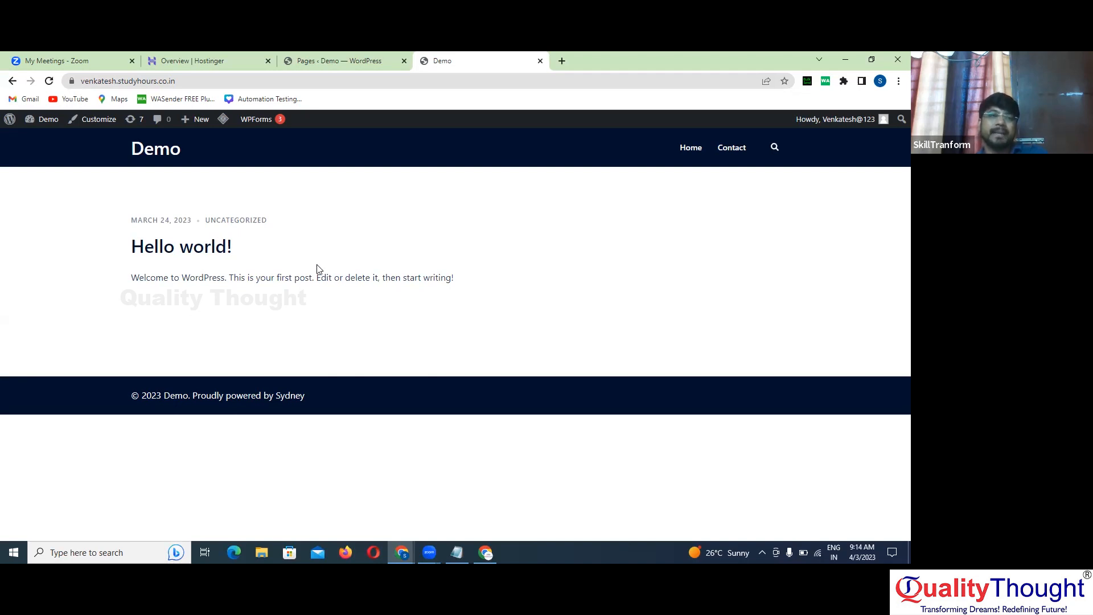
Return to the WordPress admin, open the Add Themes page, and browse the popular themes
click(321, 56)
mouse_move(21, 323)
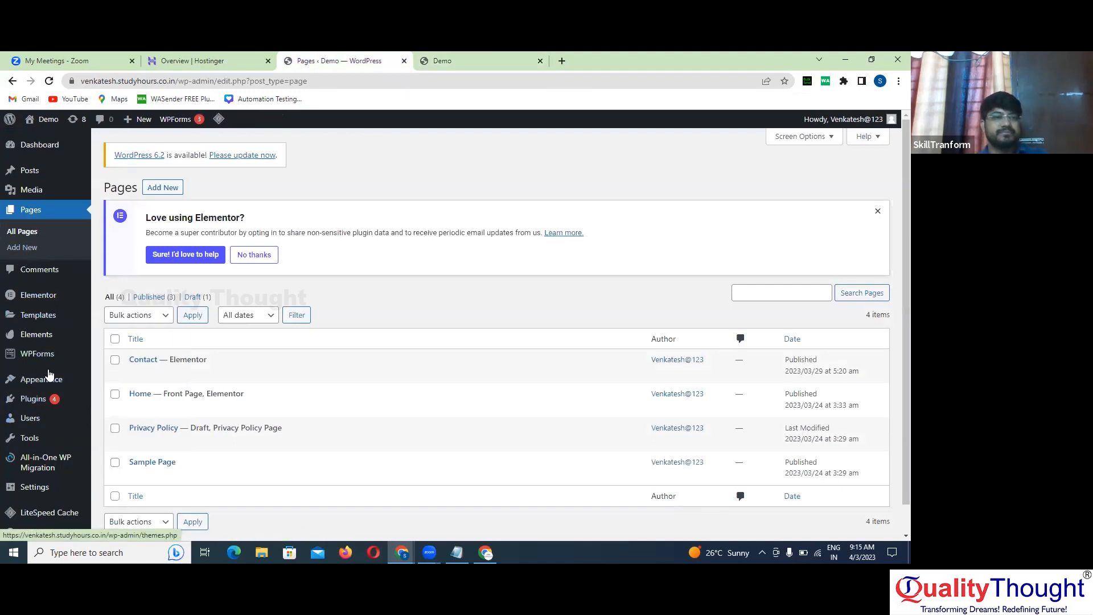
mouse_move(51, 381)
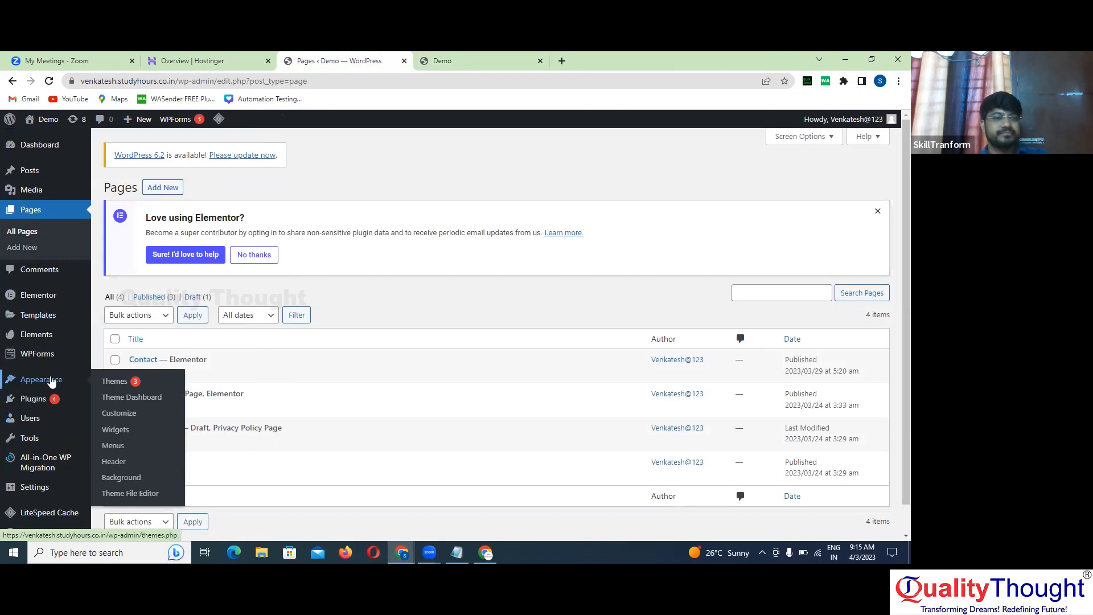
click(121, 383)
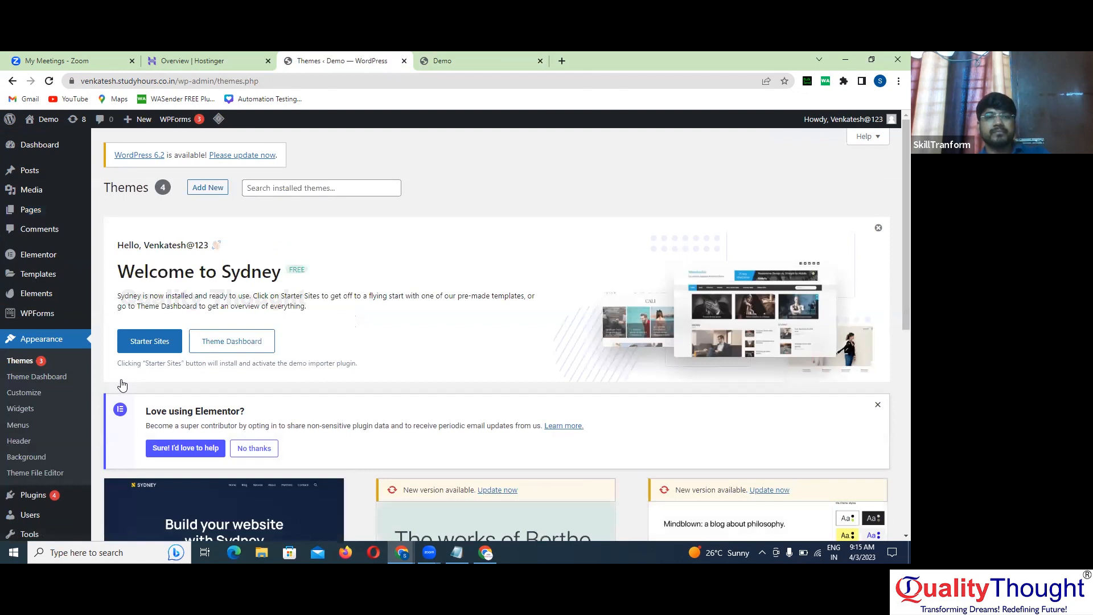
click(208, 188)
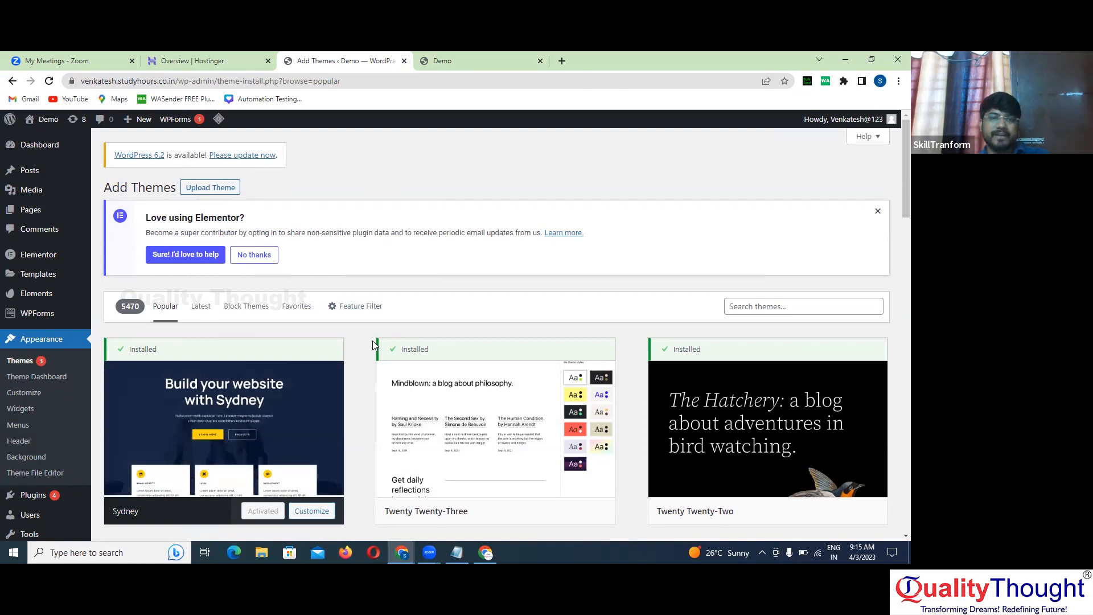
scroll(373, 344, down, 2)
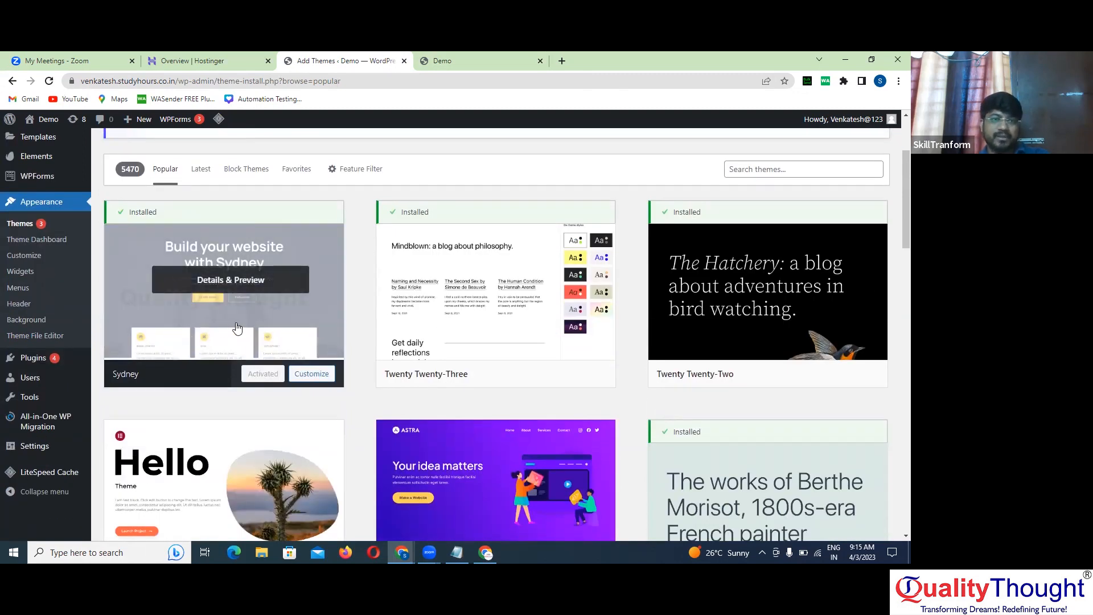
scroll(381, 340, down, 1)
scroll(381, 340, down, 4)
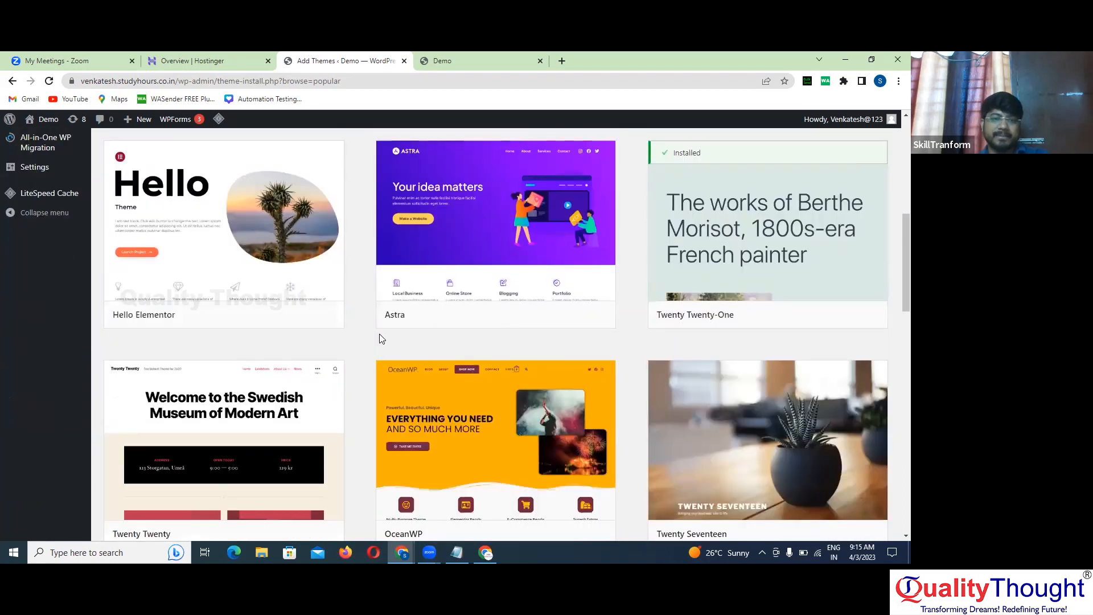
scroll(379, 334, up, 7)
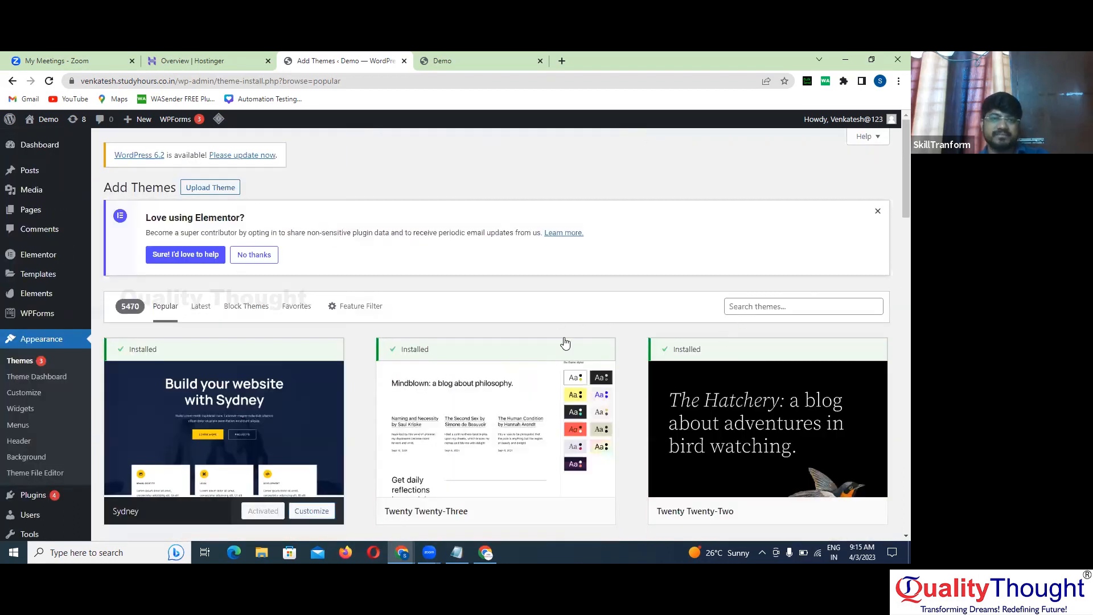
mouse_move(339, 381)
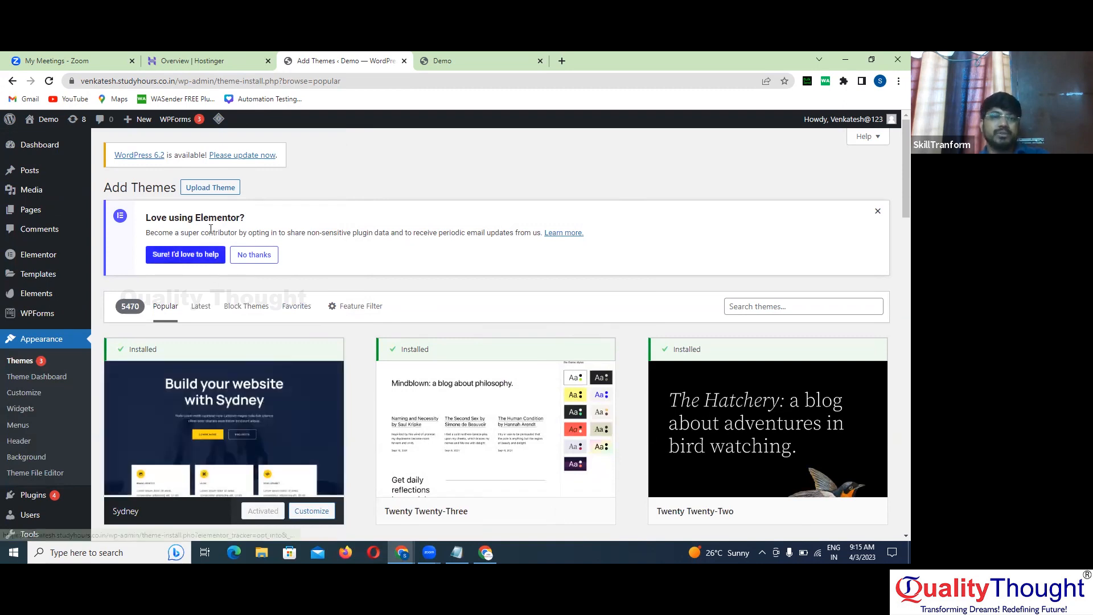
Choose Divi.zip from the Downloads folder as the theme file to upload
click(210, 188)
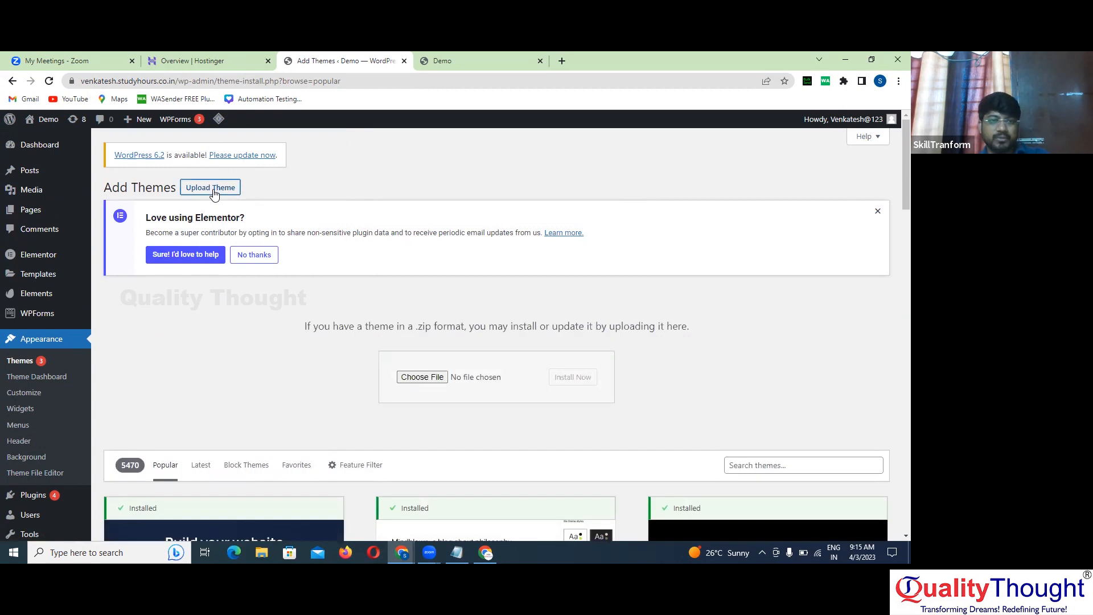
click(419, 378)
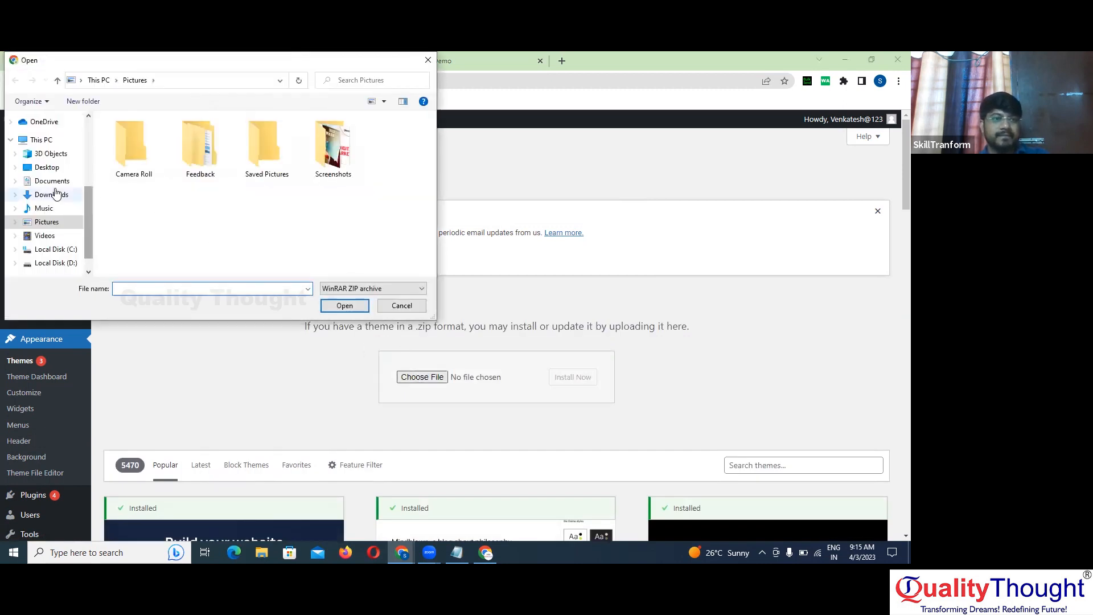
click(52, 195)
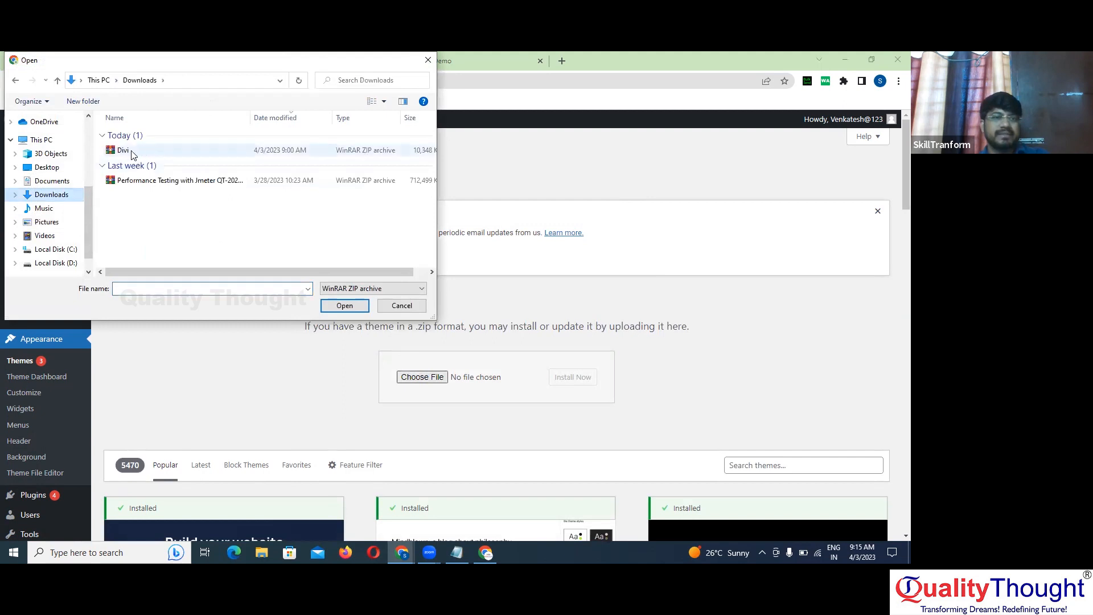
click(137, 155)
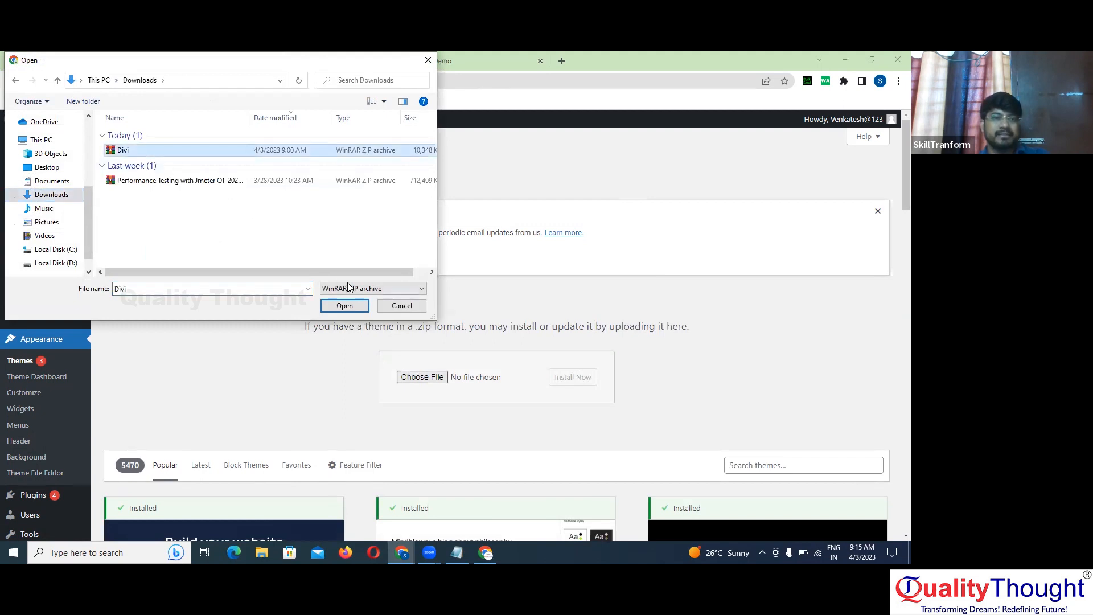
click(352, 305)
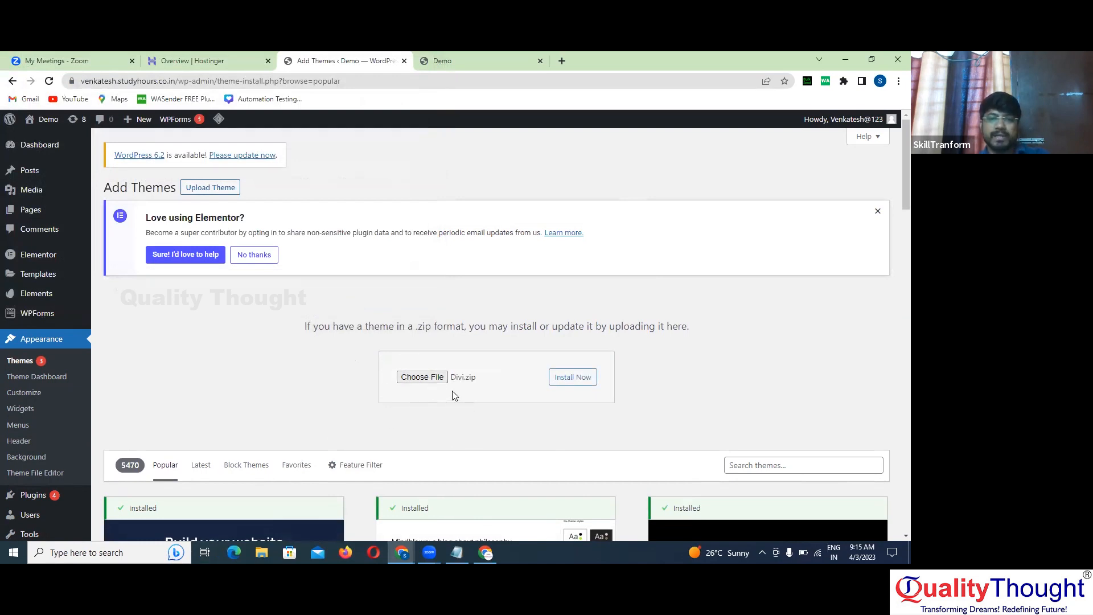
Install the uploaded Divi theme and activate it on the Demo site
click(591, 381)
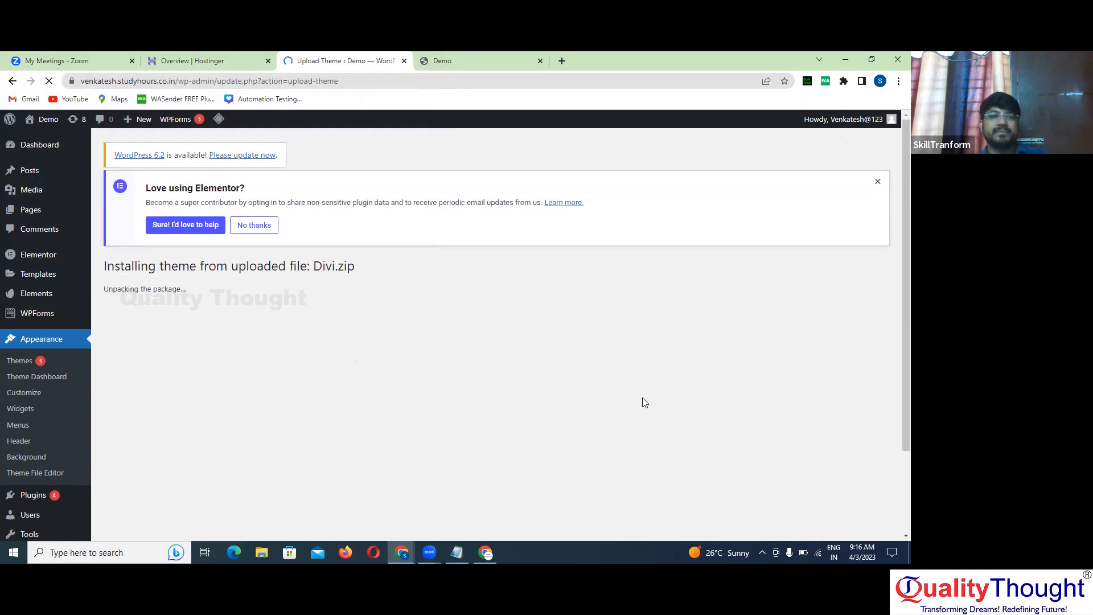
scroll(642, 397, down, 1)
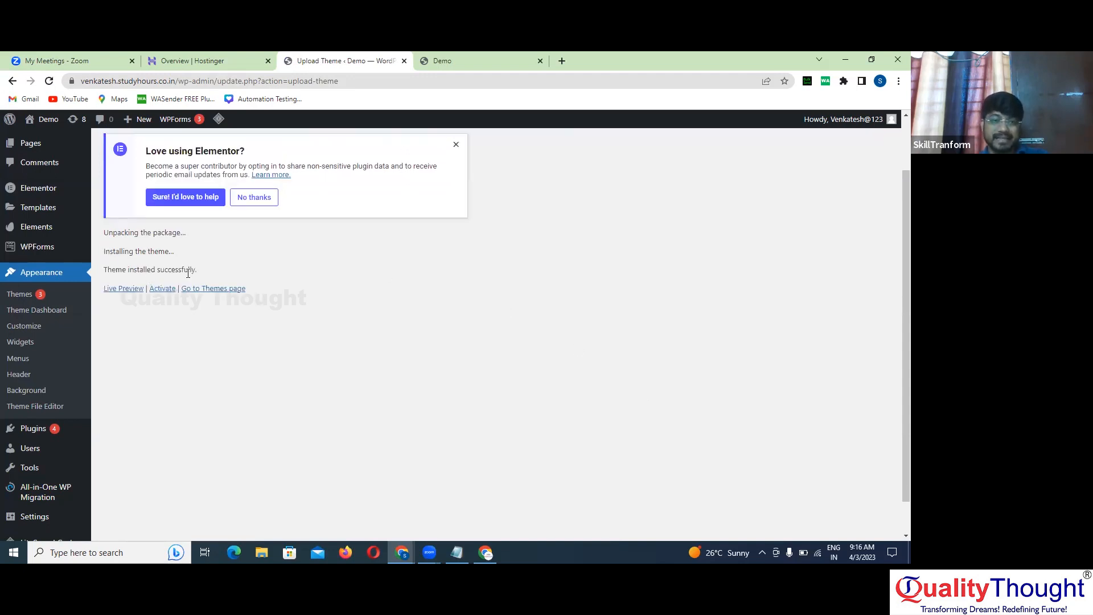
click(159, 291)
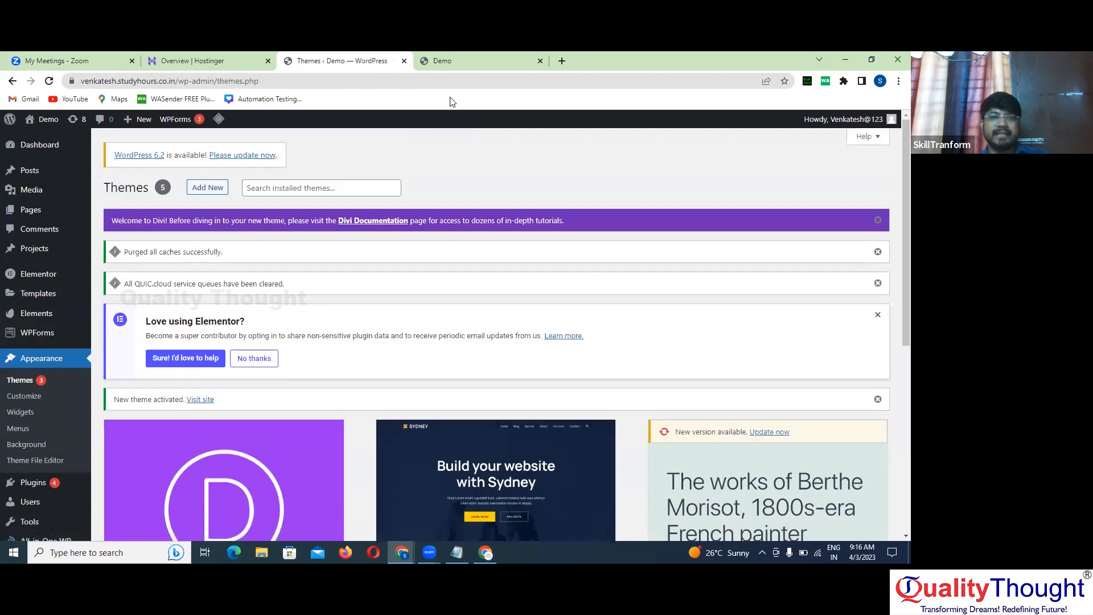
Reload the live Demo homepage and examine its header, logo, and page sections under the Divi theme
click(464, 59)
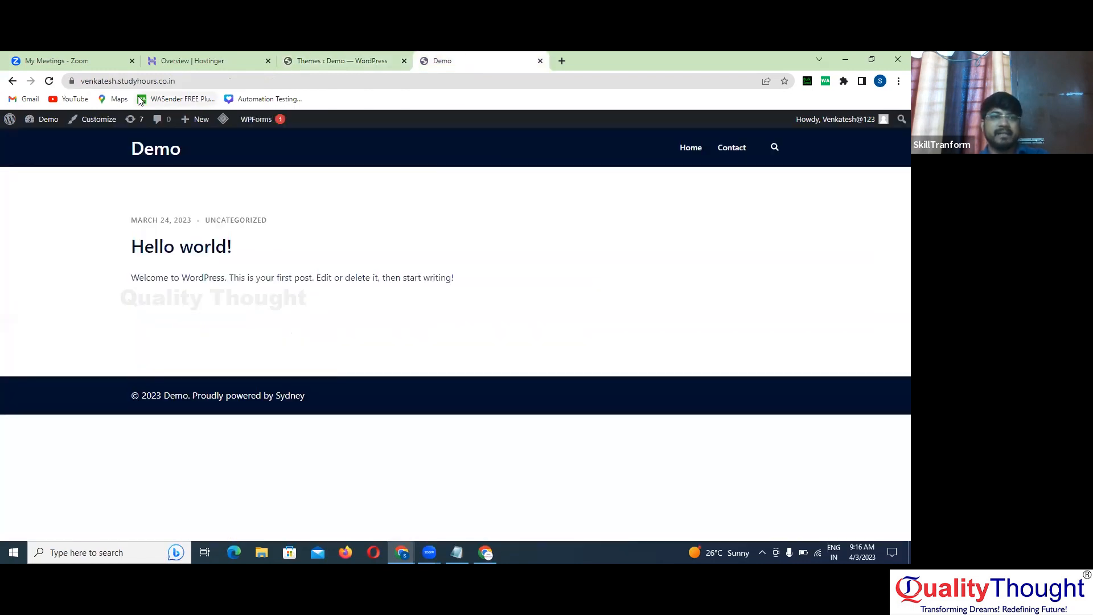
click(49, 85)
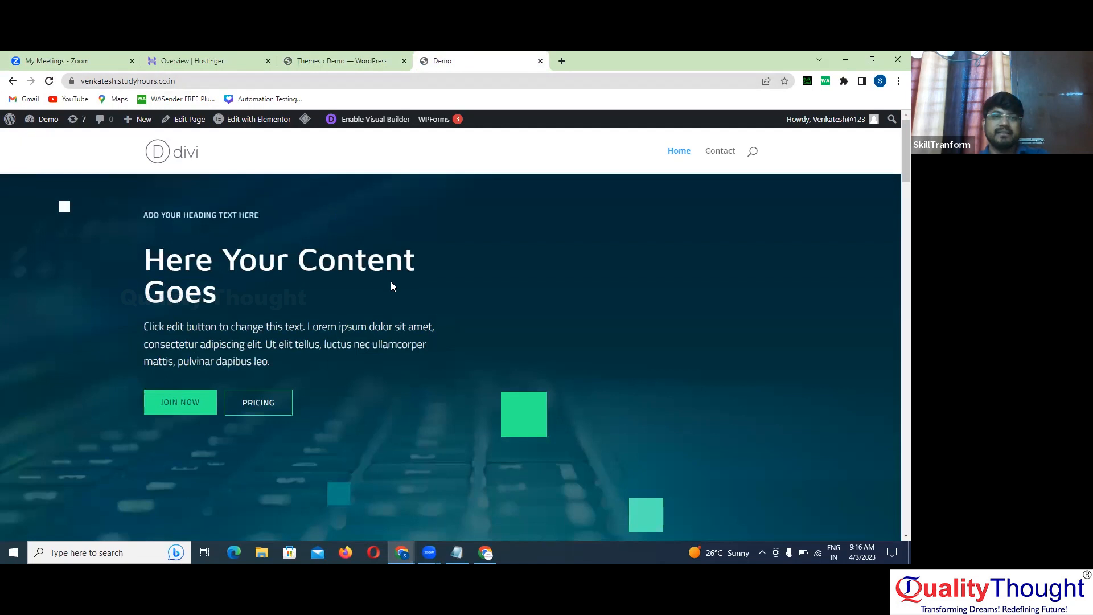
scroll(412, 319, down, 10)
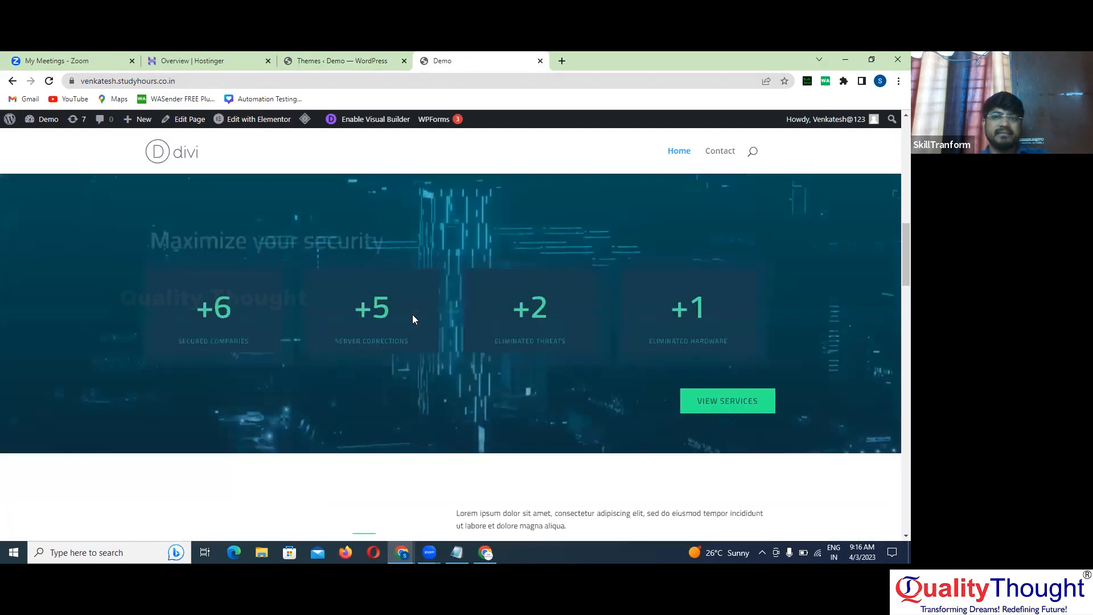
scroll(412, 319, up, 10)
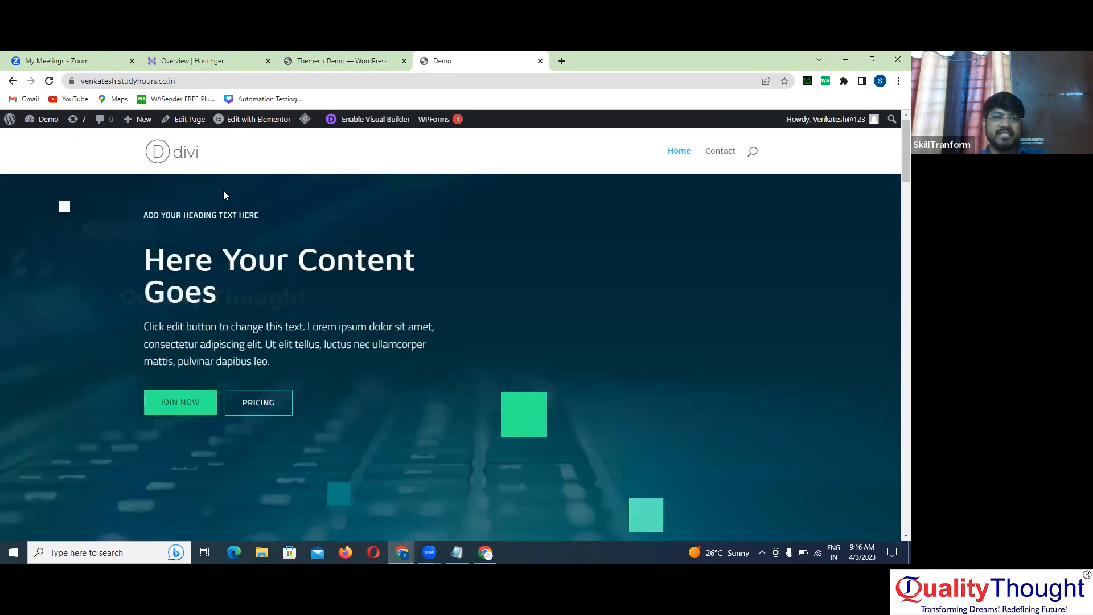
click(187, 155)
scroll(472, 328, down, 20)
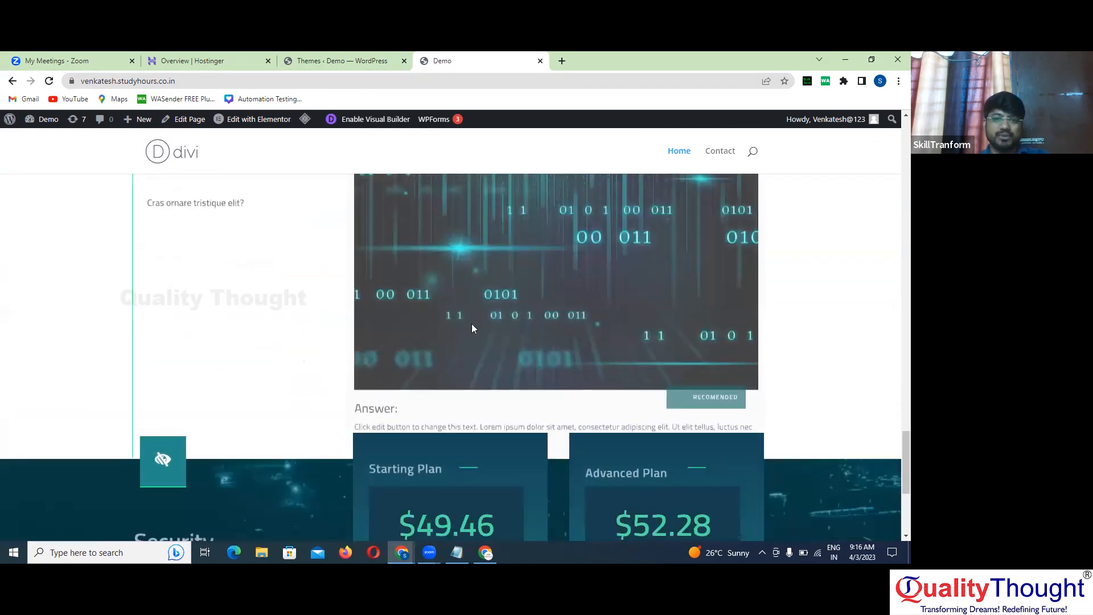
scroll(472, 328, down, 4)
scroll(471, 329, up, 9)
scroll(472, 328, up, 20)
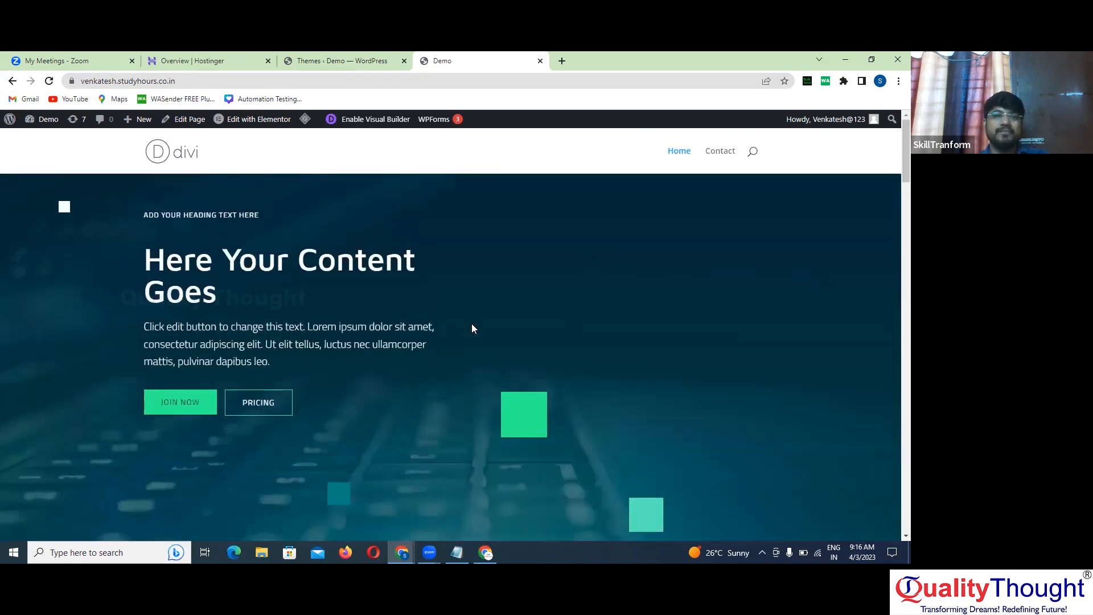
scroll(447, 424, down, 10)
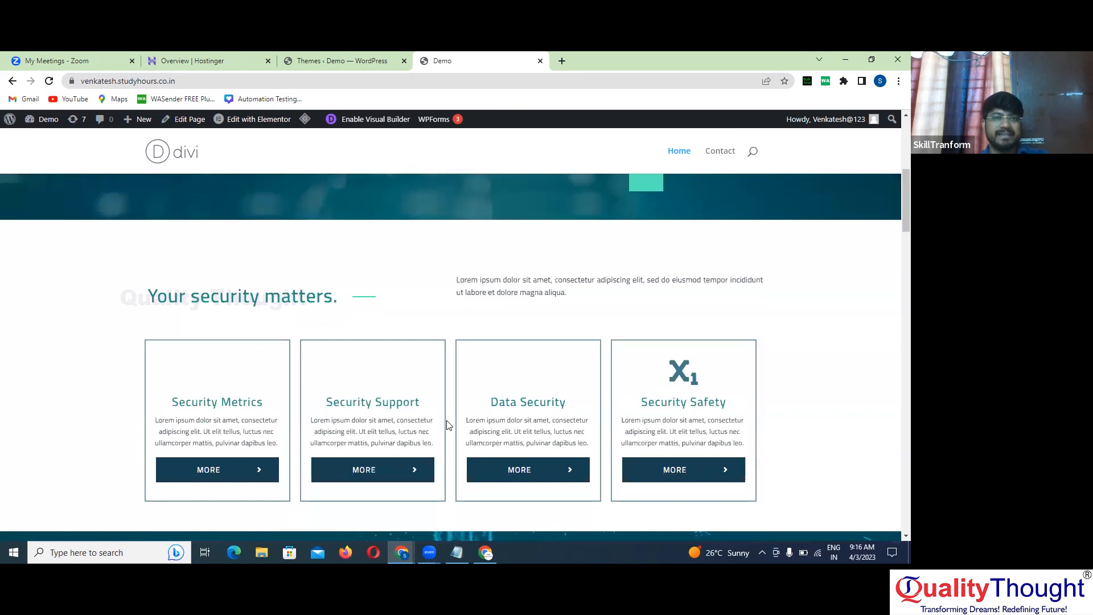
scroll(447, 424, down, 5)
scroll(448, 424, up, 15)
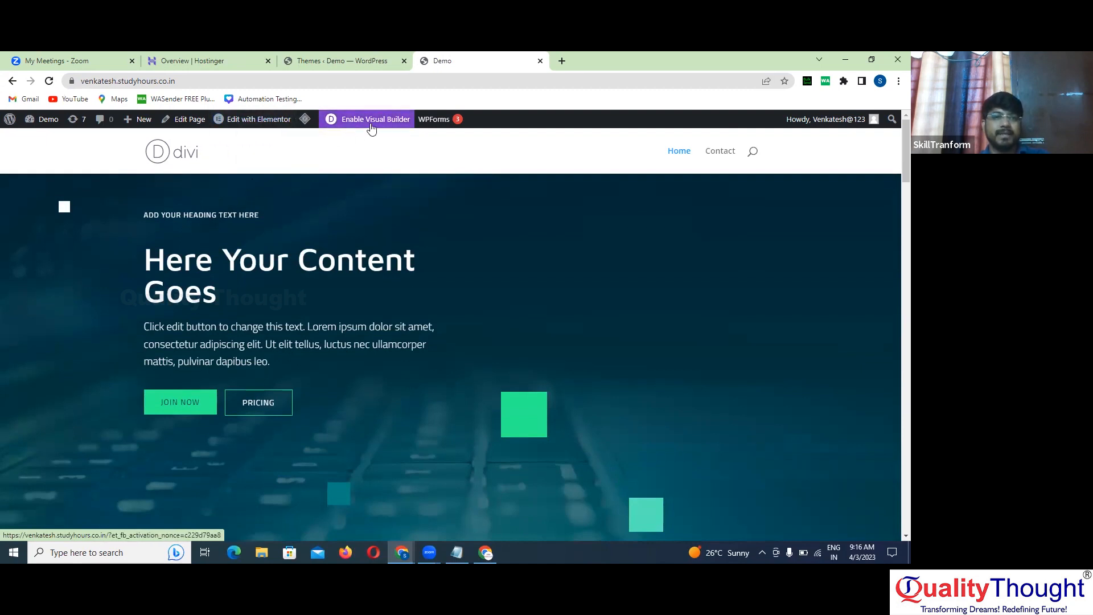
Create a new page titled "About us" on the Demo WordPress site and publish it
click(310, 59)
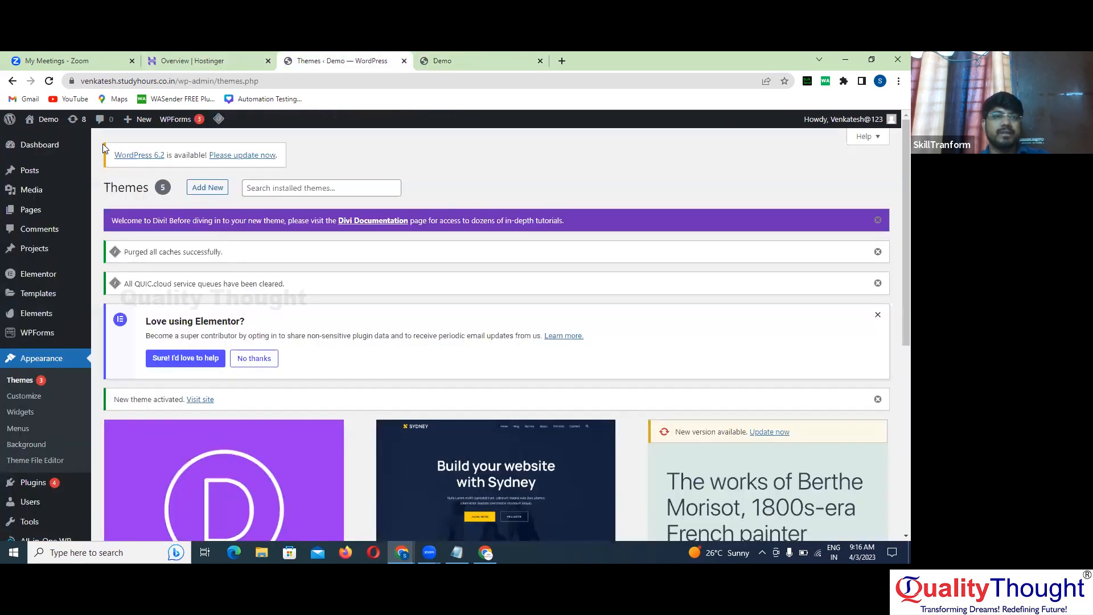
click(41, 211)
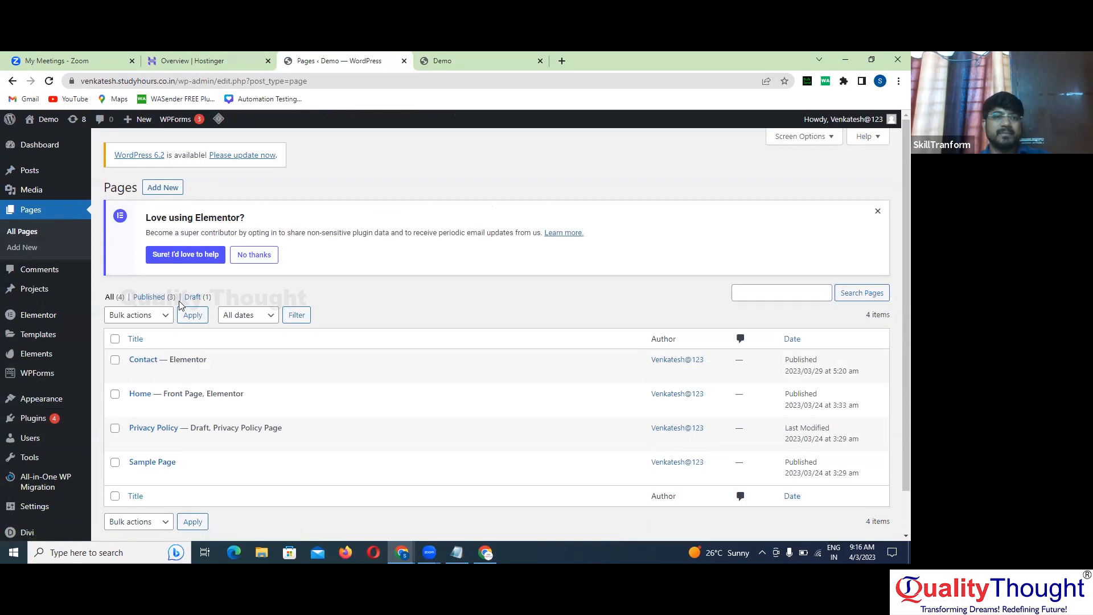
click(168, 189)
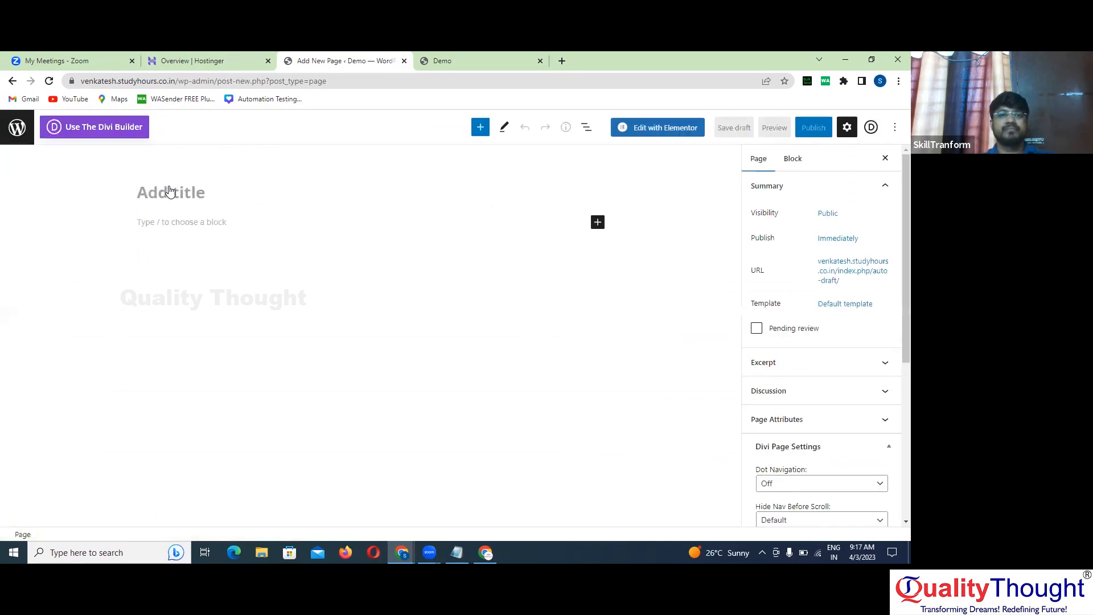
text(Ab)
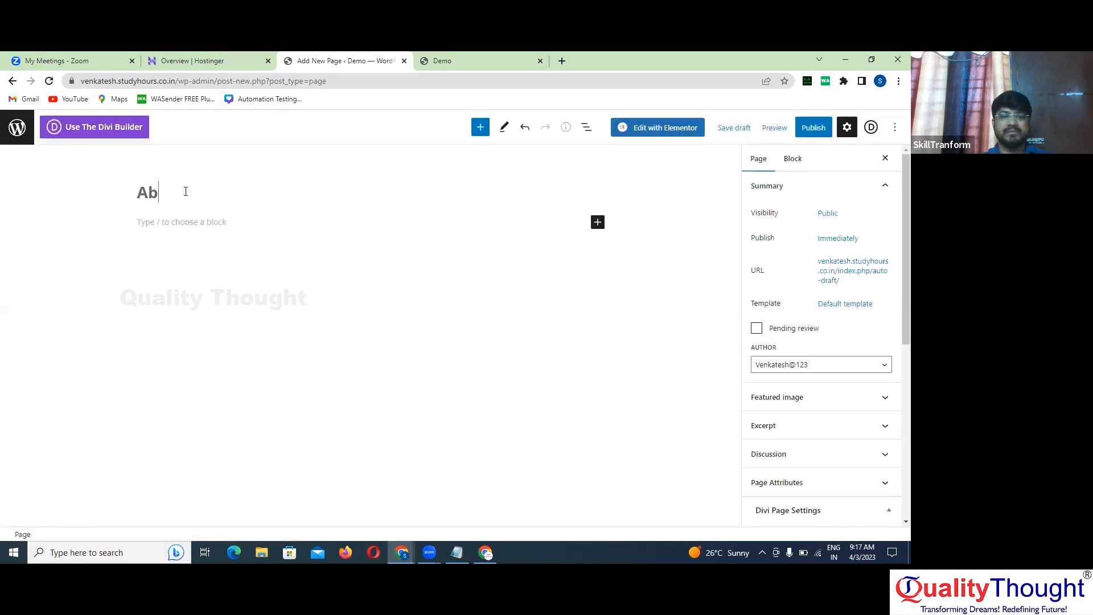
text(out us)
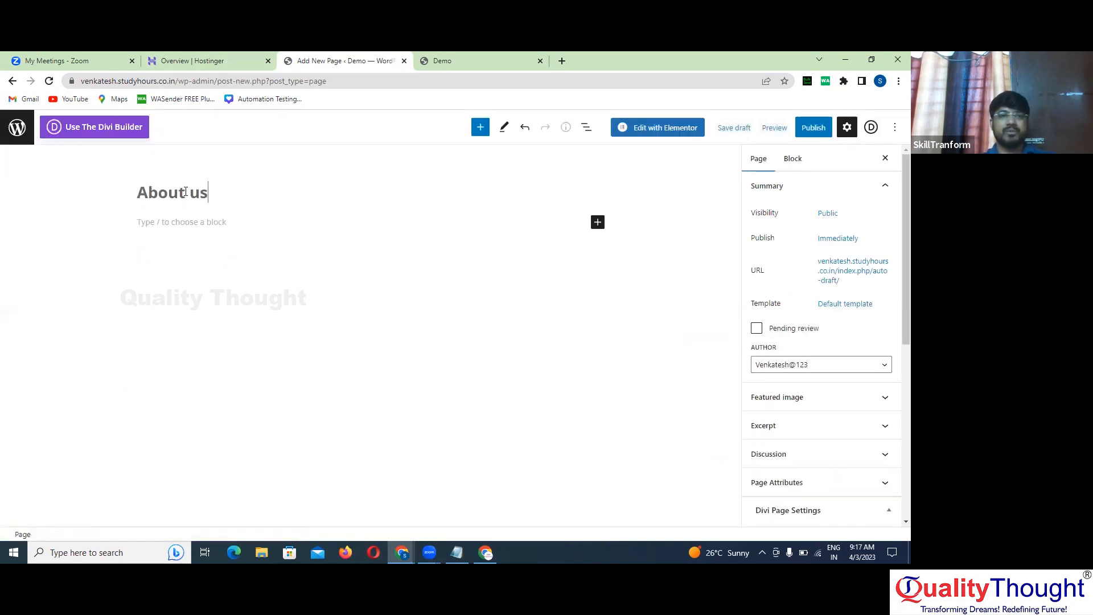
click(806, 131)
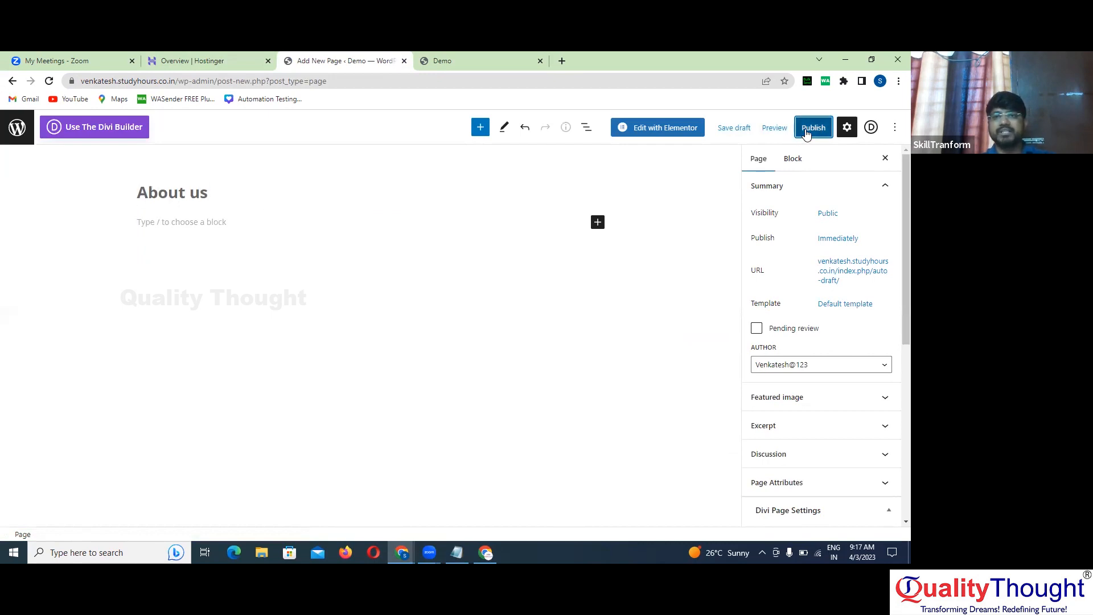
click(805, 128)
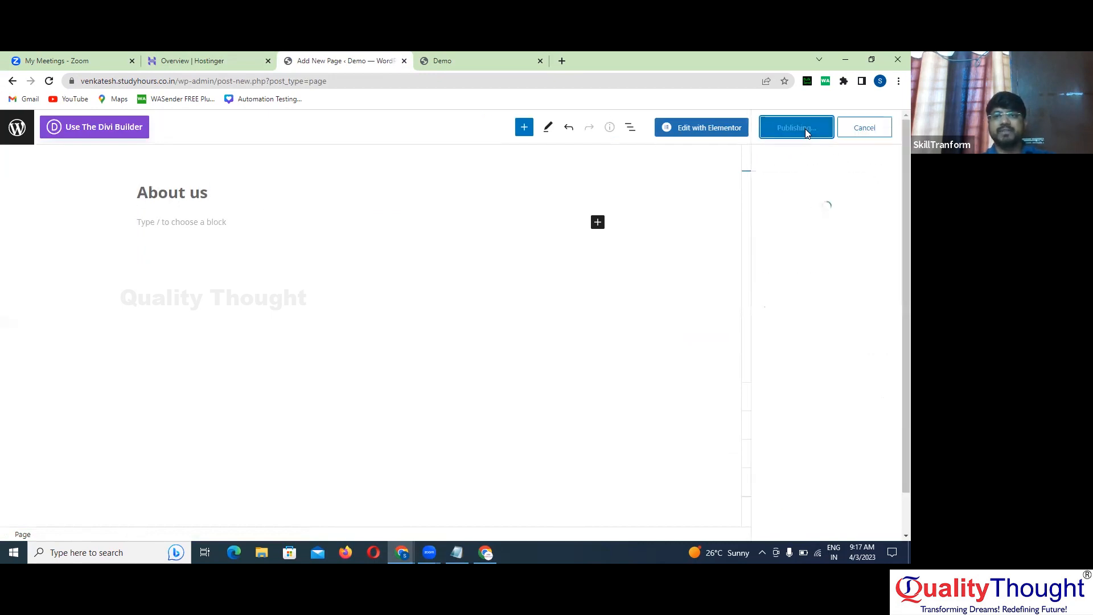
Reload the live Demo homepage, check its navigation menu for the new page, and return to the page editor
click(487, 61)
key(F5)
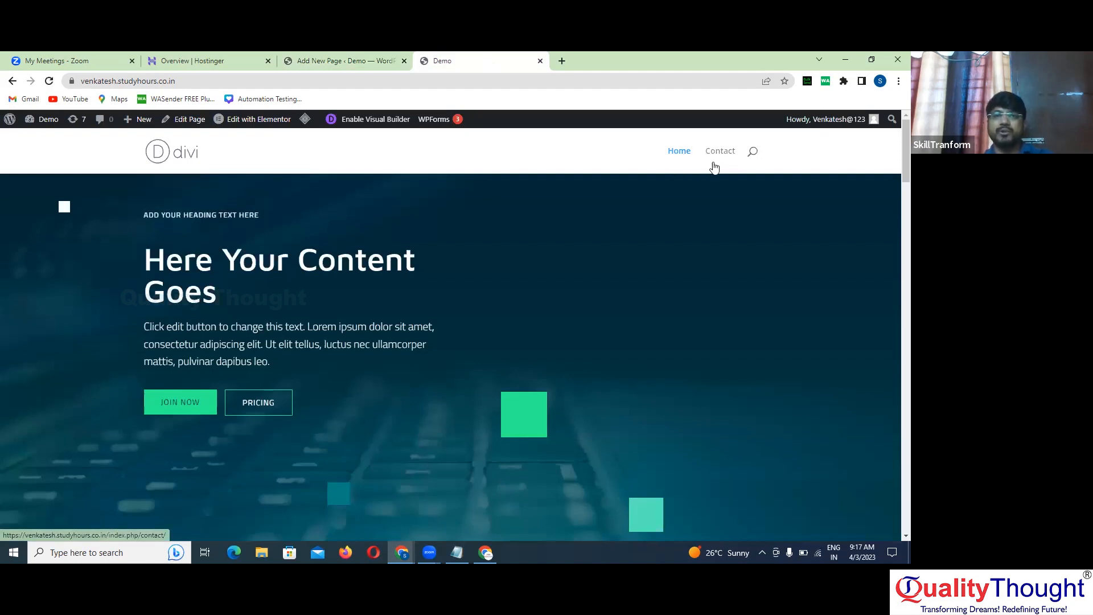
click(335, 60)
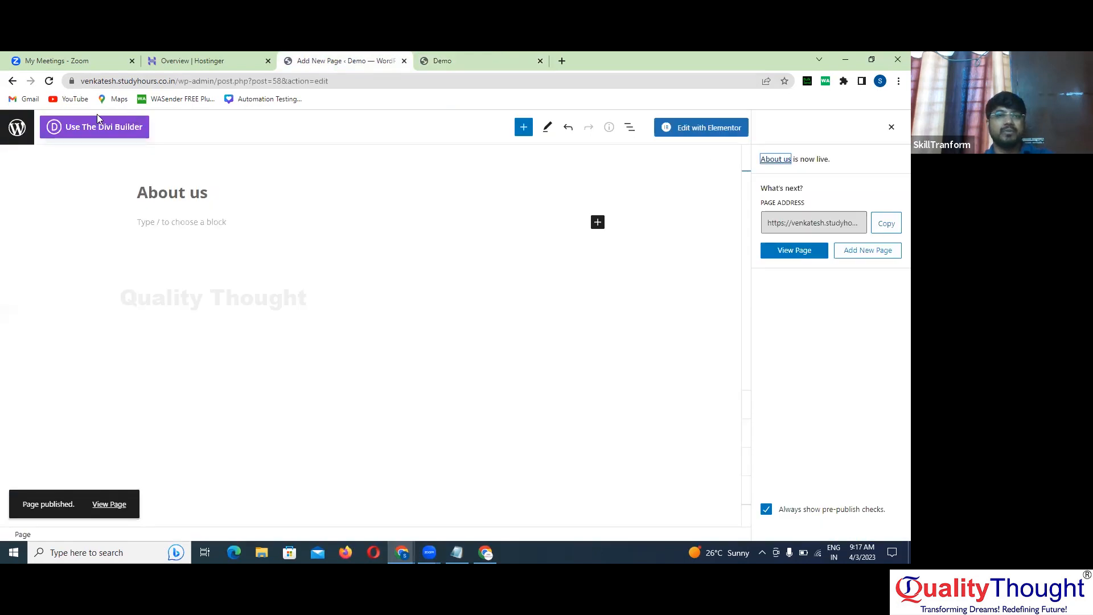
Leave the page editor, open the site's Menus settings, and compare the Primary Menu with the live homepage's navigation
click(17, 128)
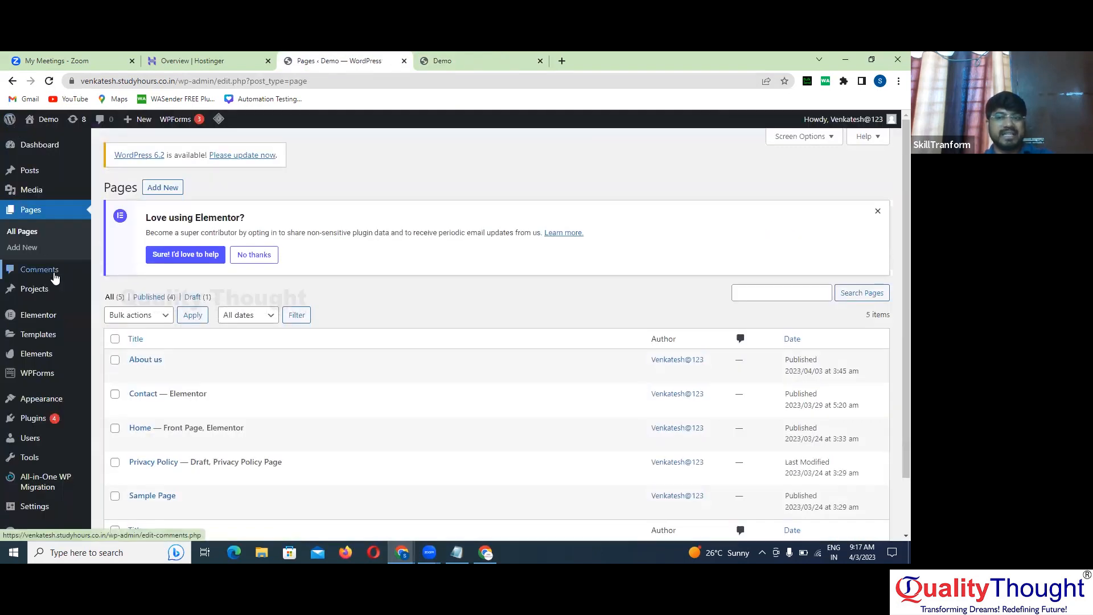
mouse_move(48, 359)
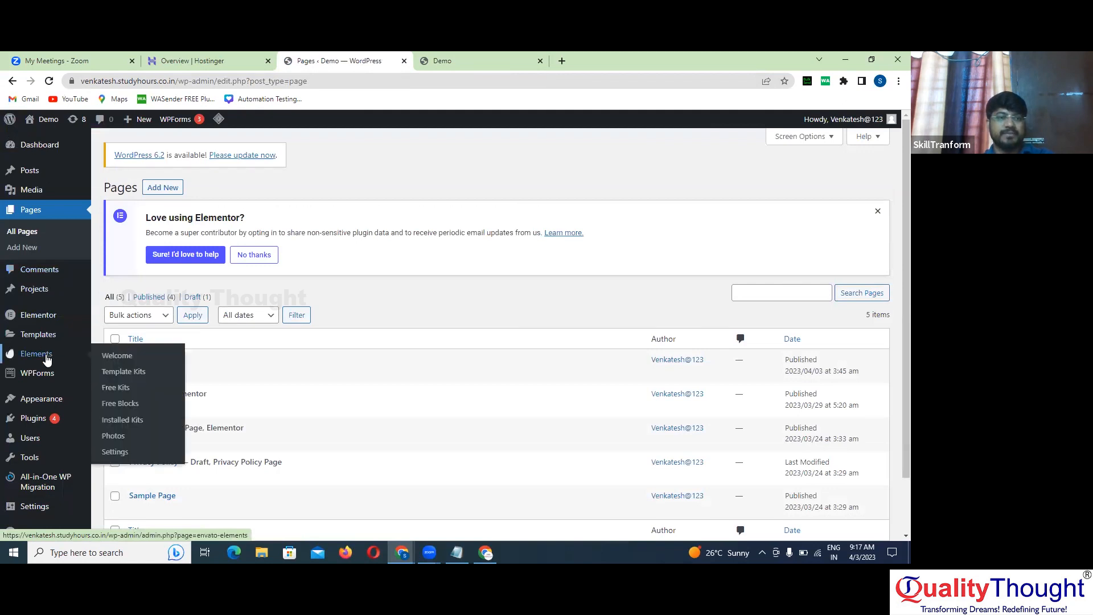
mouse_move(42, 403)
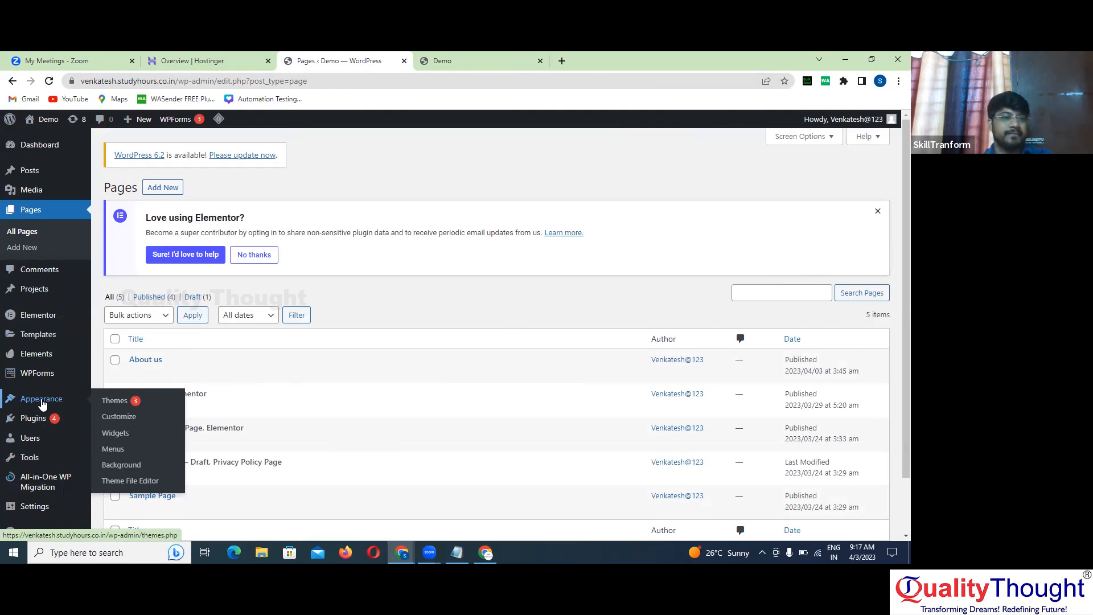
click(112, 449)
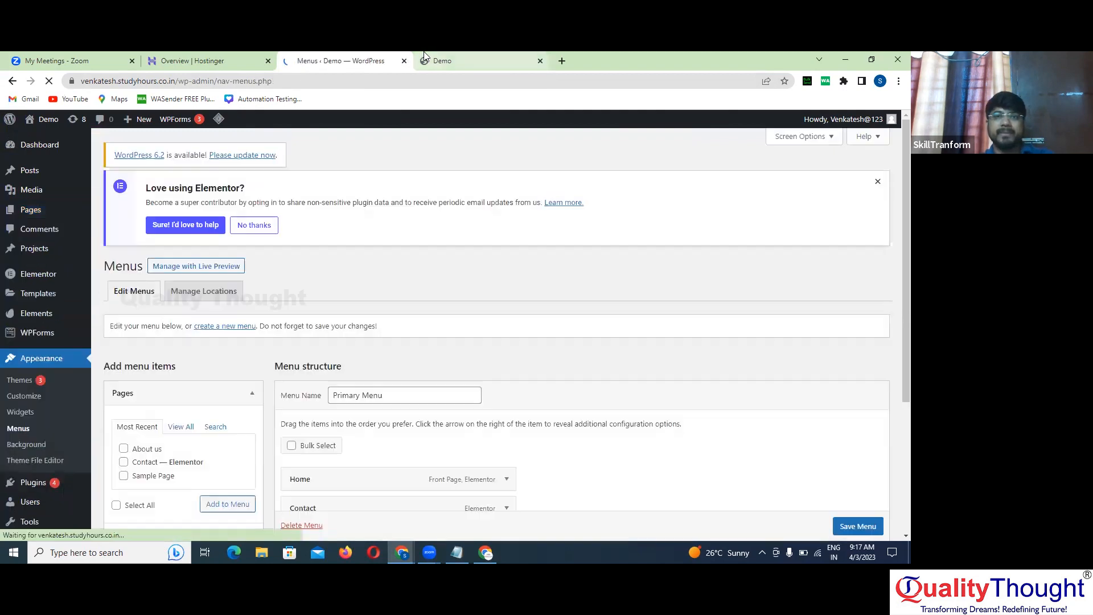
click(456, 60)
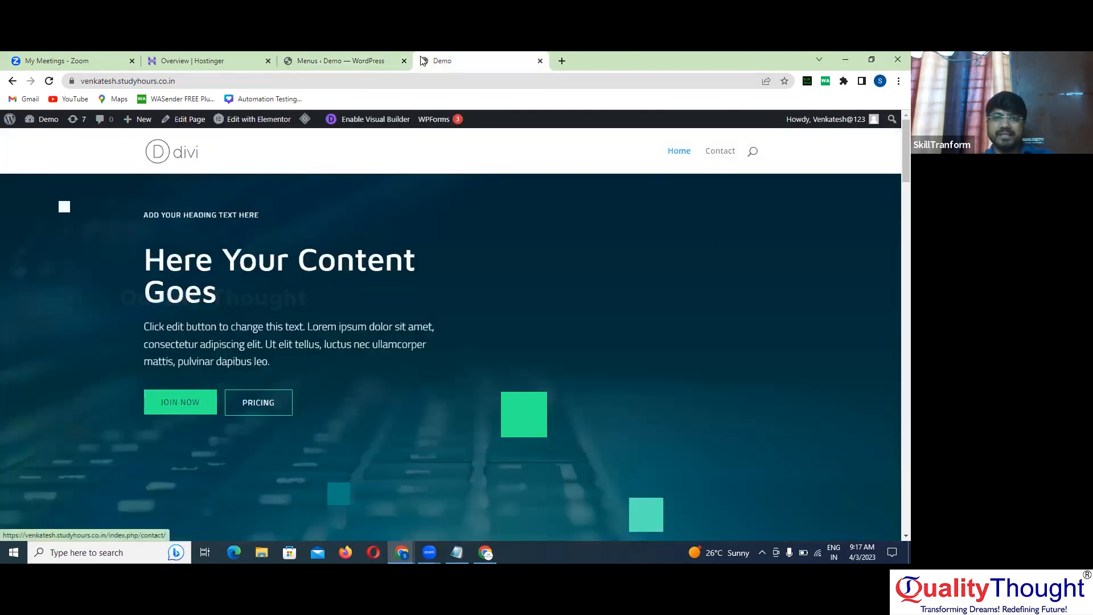
click(369, 52)
Add the About us page to the Primary Menu and place it between Home and Contact
scroll(325, 345, down, 3)
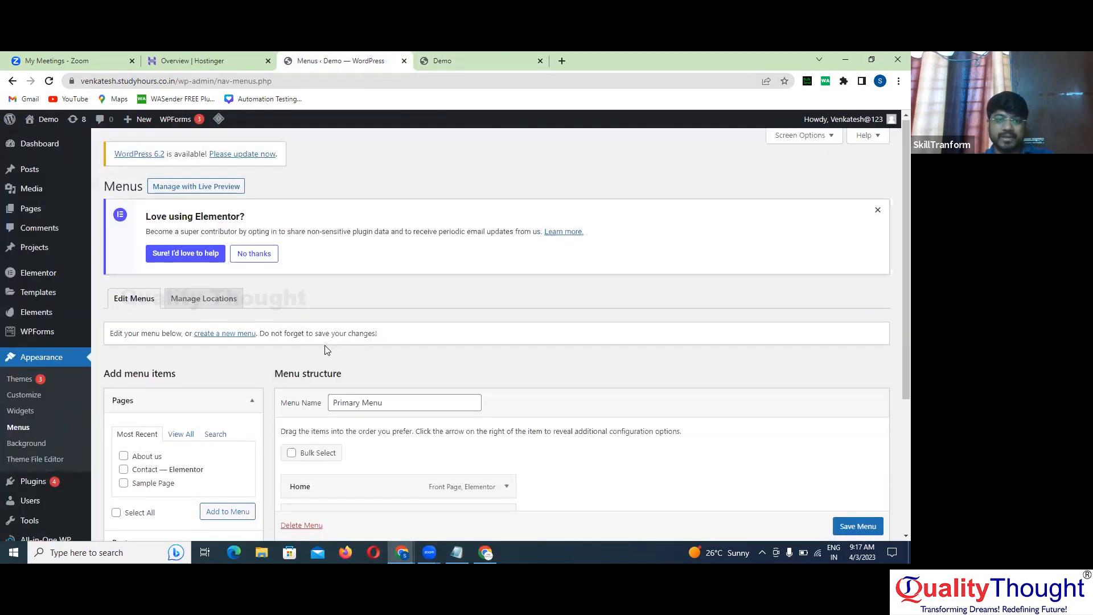
click(124, 289)
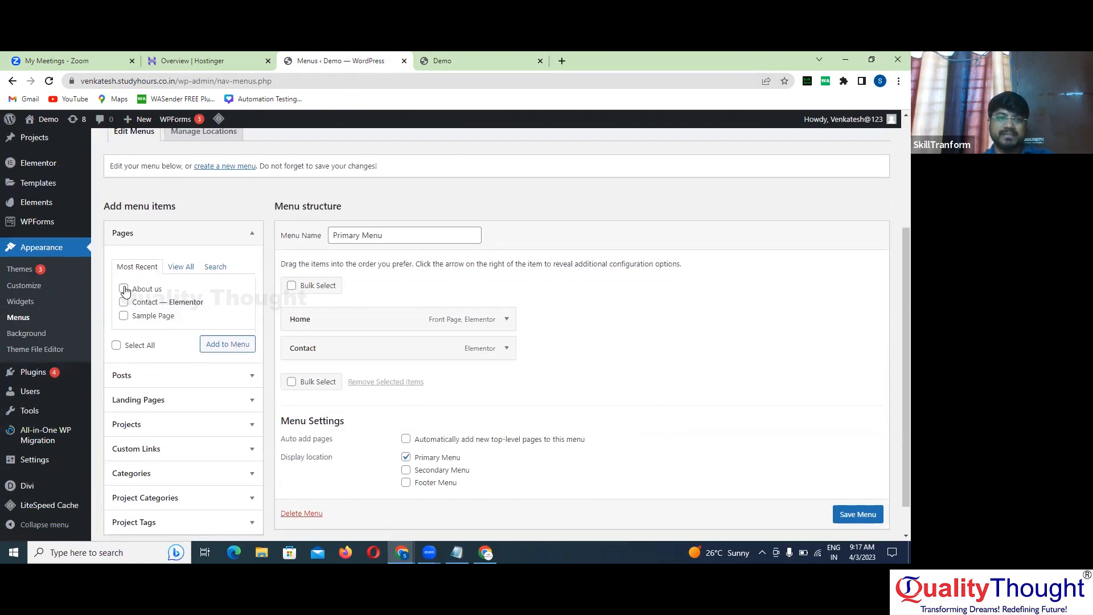
click(219, 343)
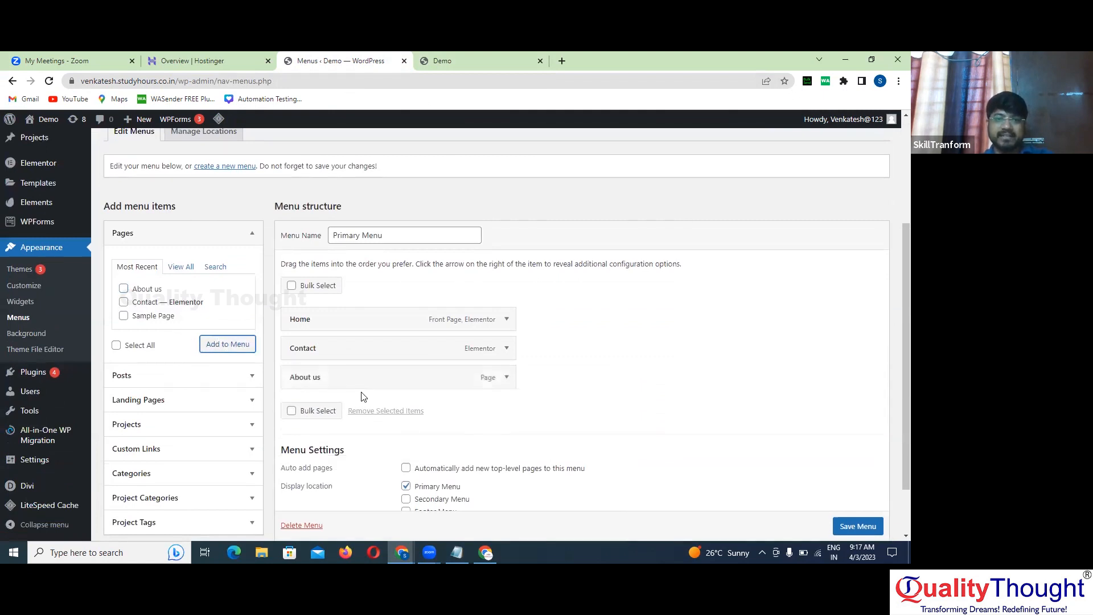
scroll(364, 397, down, 1)
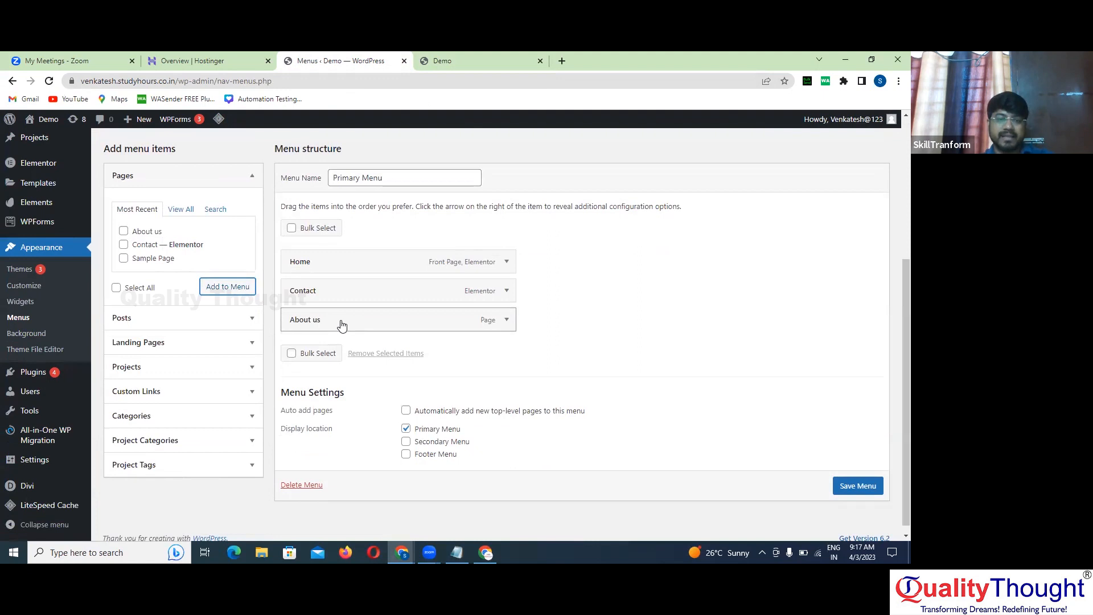
drag(342, 325, 352, 292)
drag(338, 289, 330, 288)
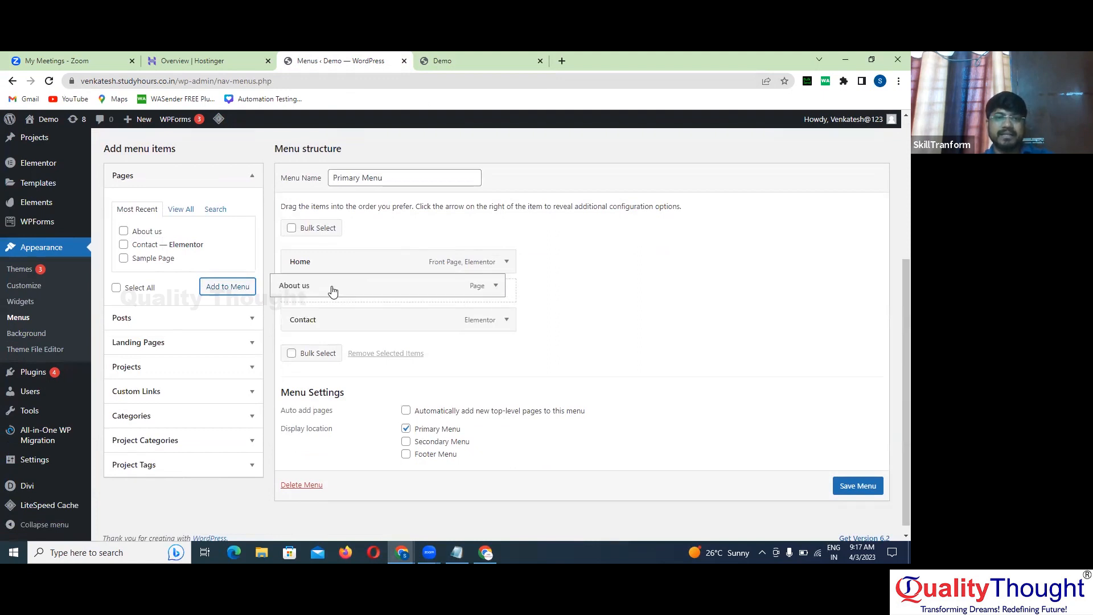
Compare the edited menu order with the live homepage's navigation, and save the Primary Menu
click(490, 64)
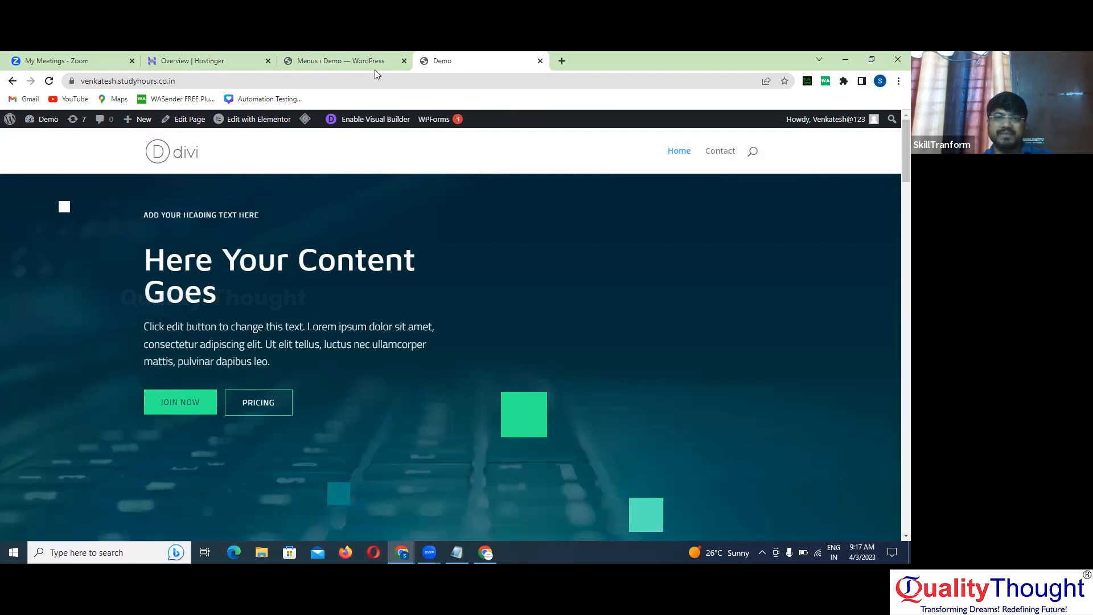
click(358, 60)
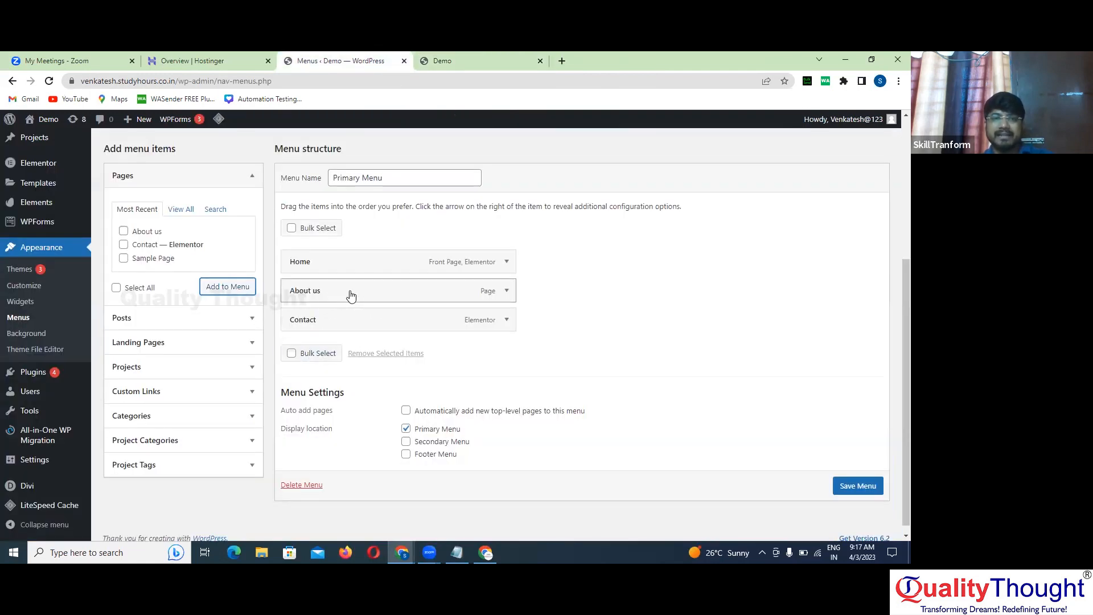
scroll(556, 333, down, 1)
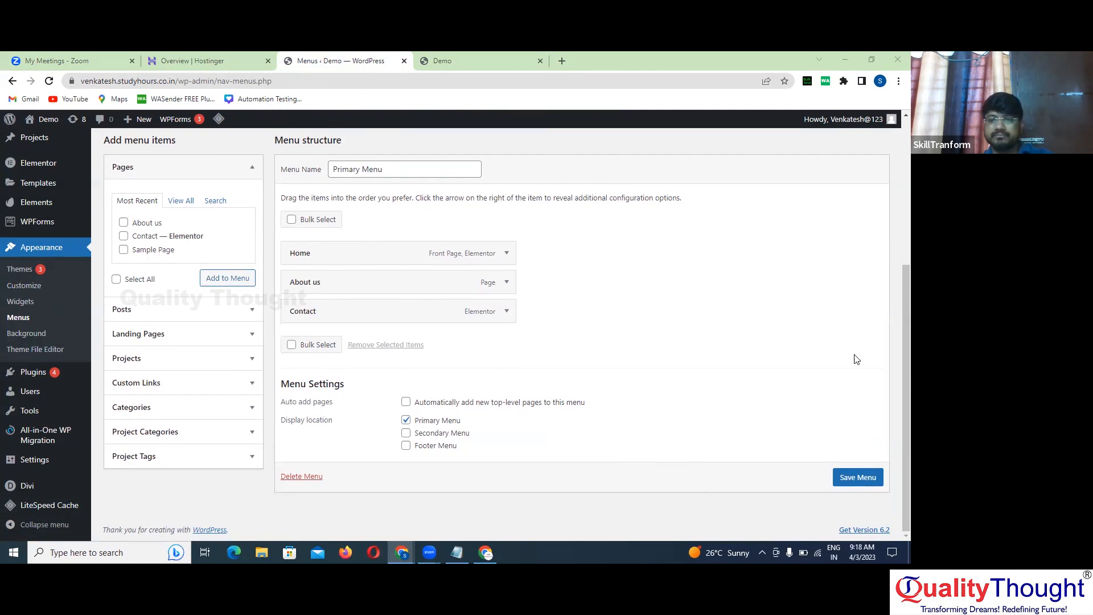
click(863, 482)
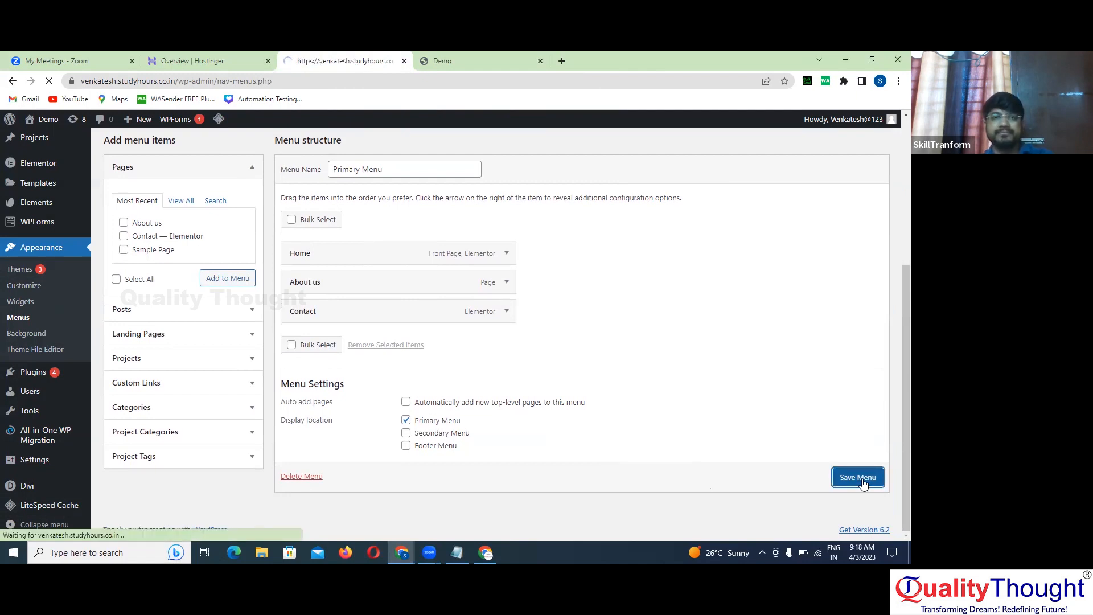
Open the live About us page, enable the Divi Visual Builder on it, and start building
click(498, 52)
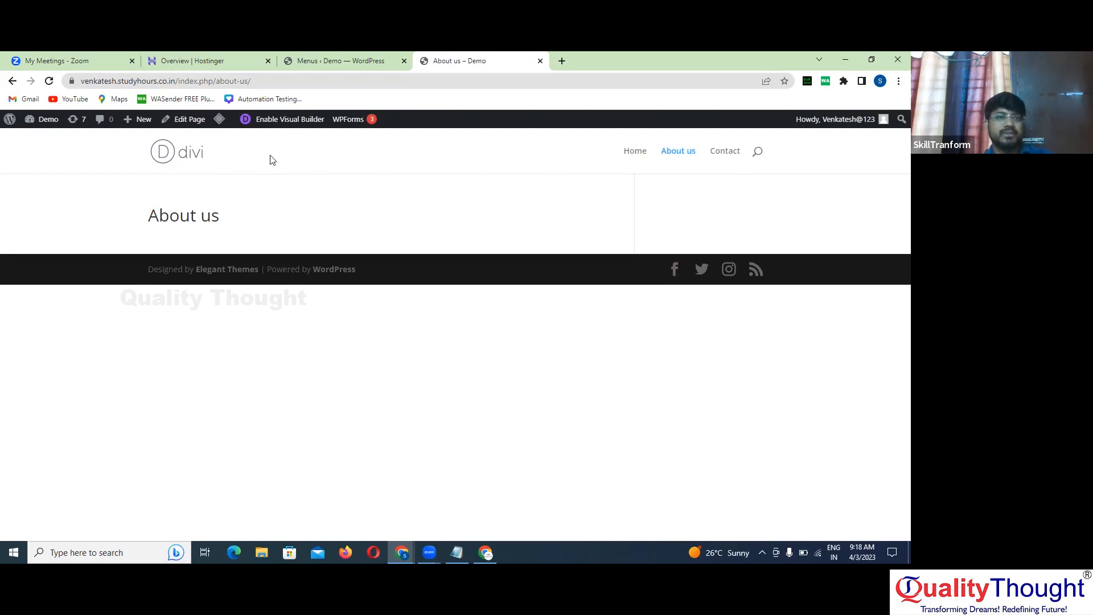
click(284, 125)
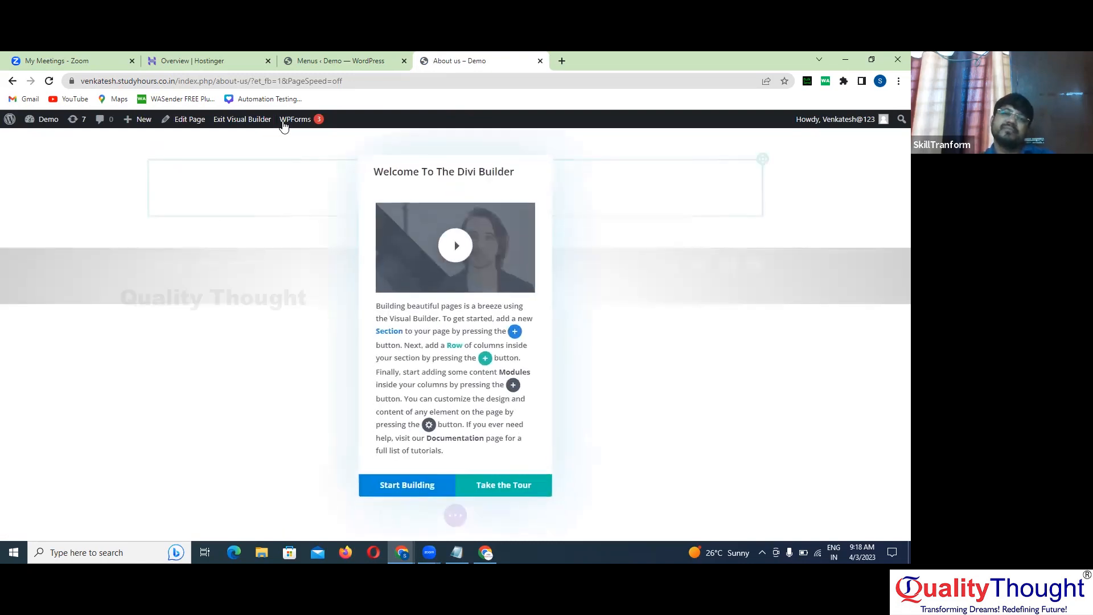
click(407, 486)
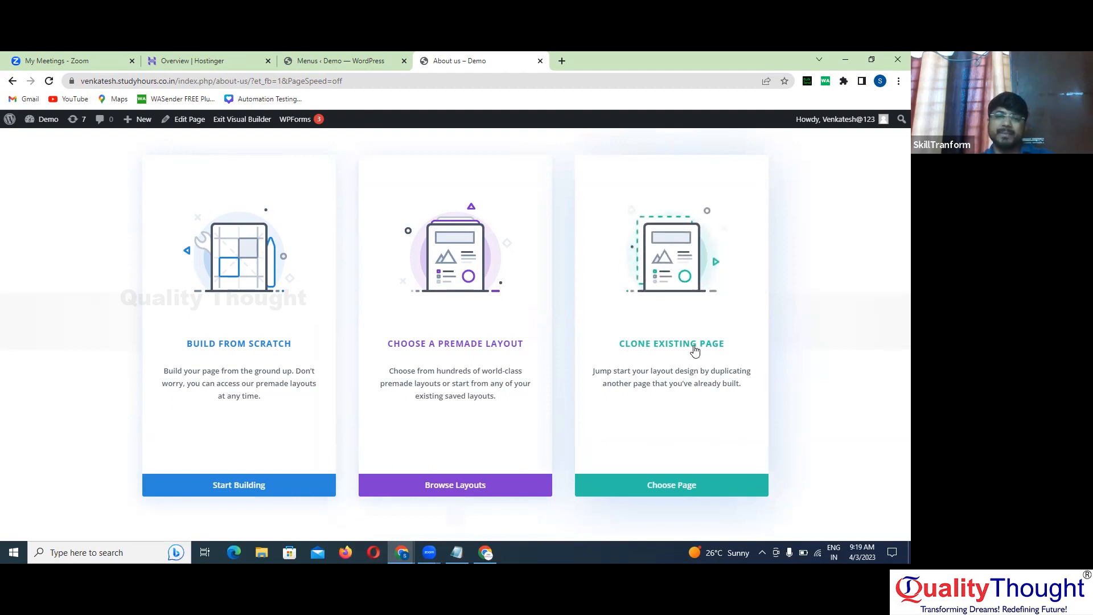
Browse Divi's premade layouts, open the Design Agency pack, and choose to use its About layout for the page
click(473, 491)
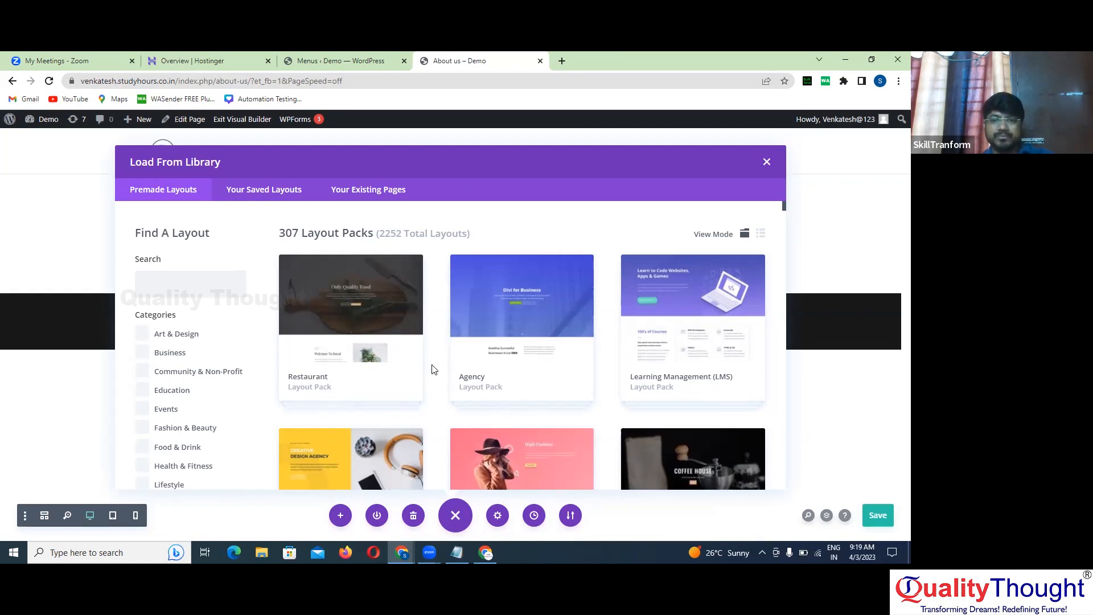
scroll(433, 370, down, 3)
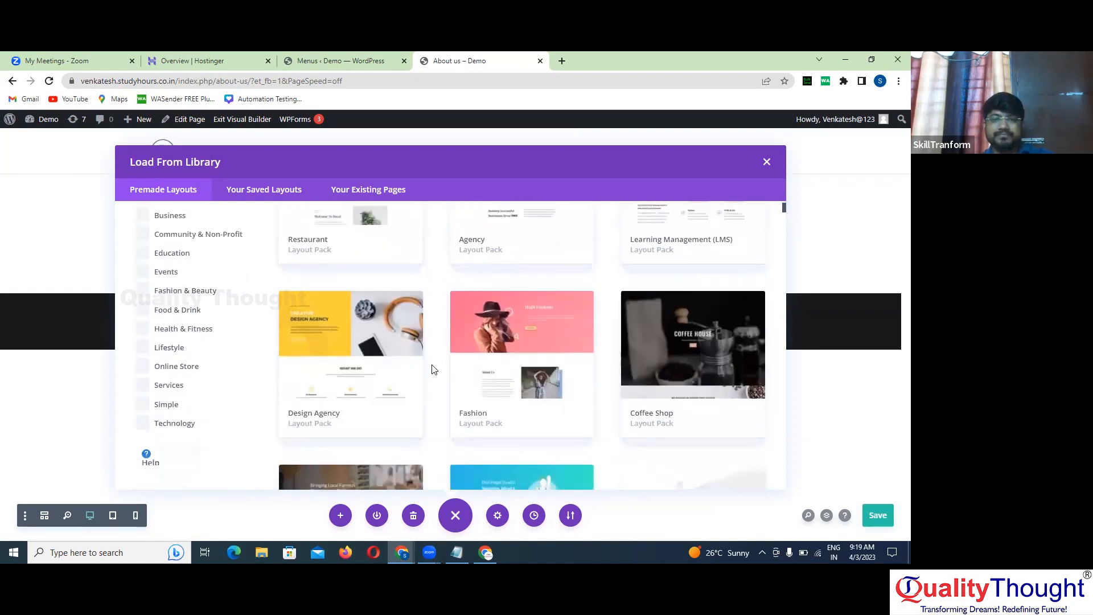
click(340, 373)
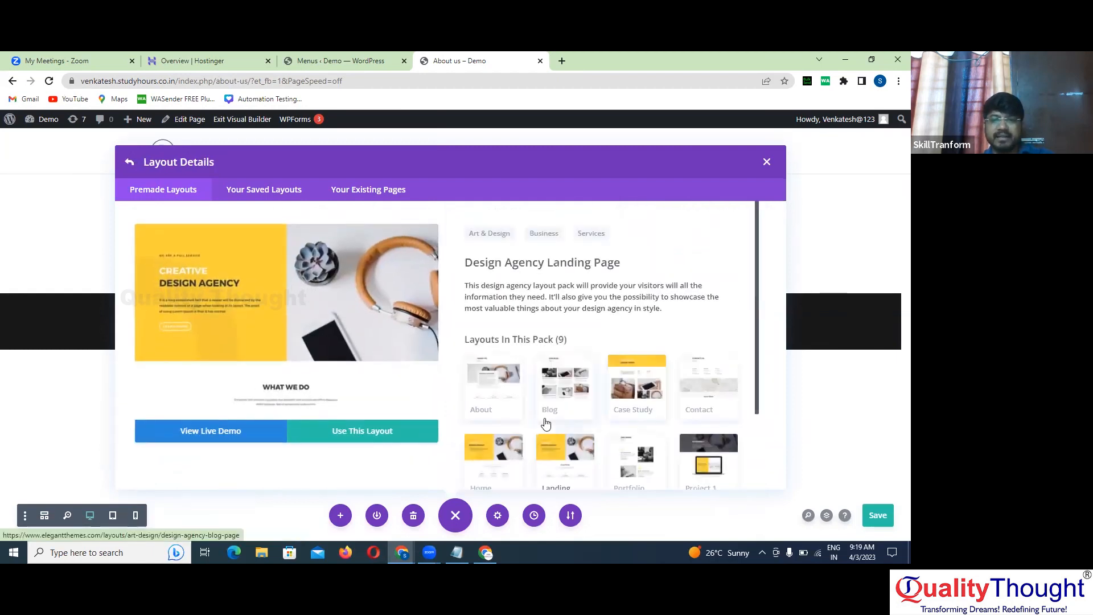
scroll(547, 390, down, 2)
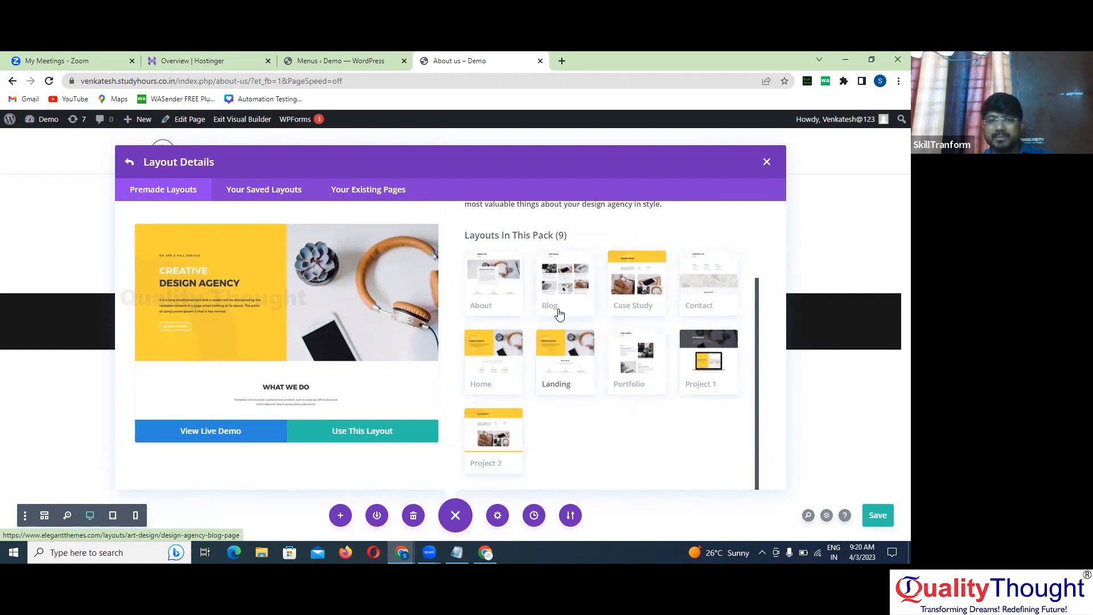
click(493, 294)
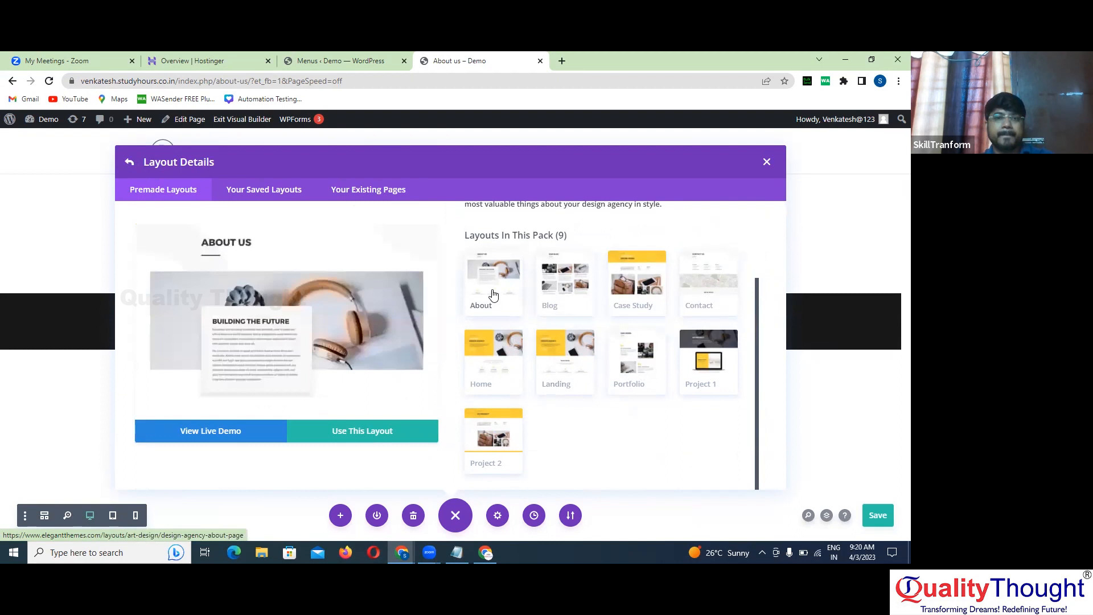
click(377, 436)
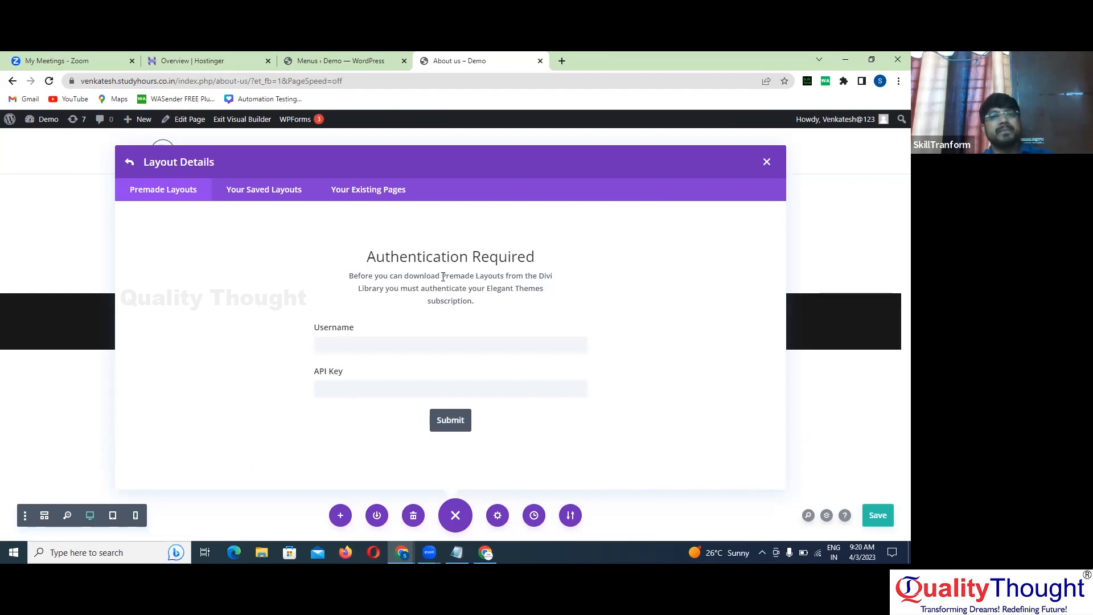
Switch to another Google account in a new browser tab and open its Sent mail in Gmail
click(560, 62)
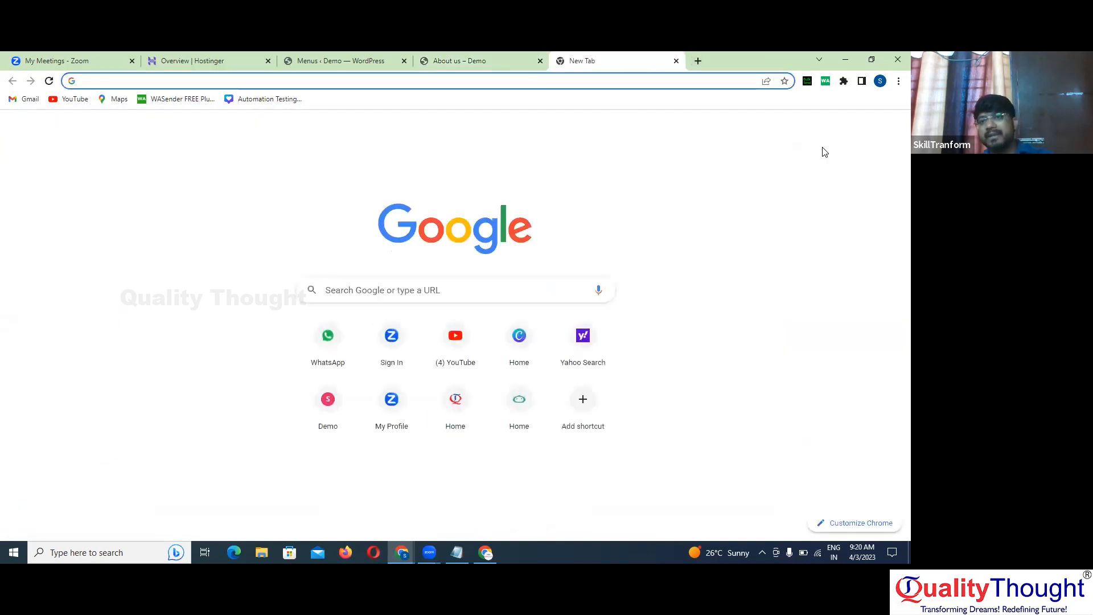
click(891, 130)
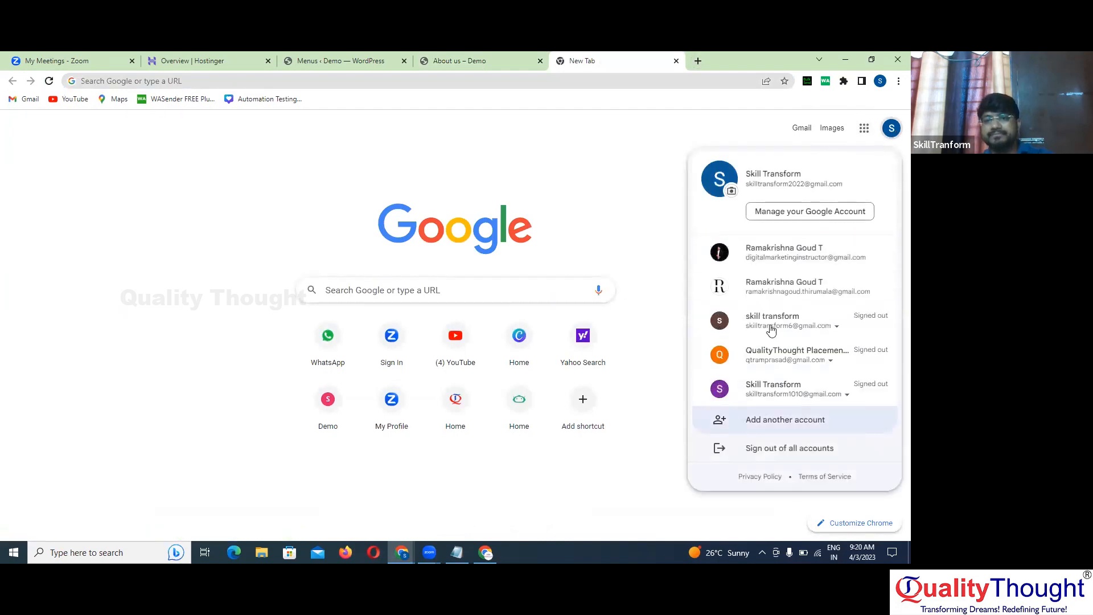
click(783, 289)
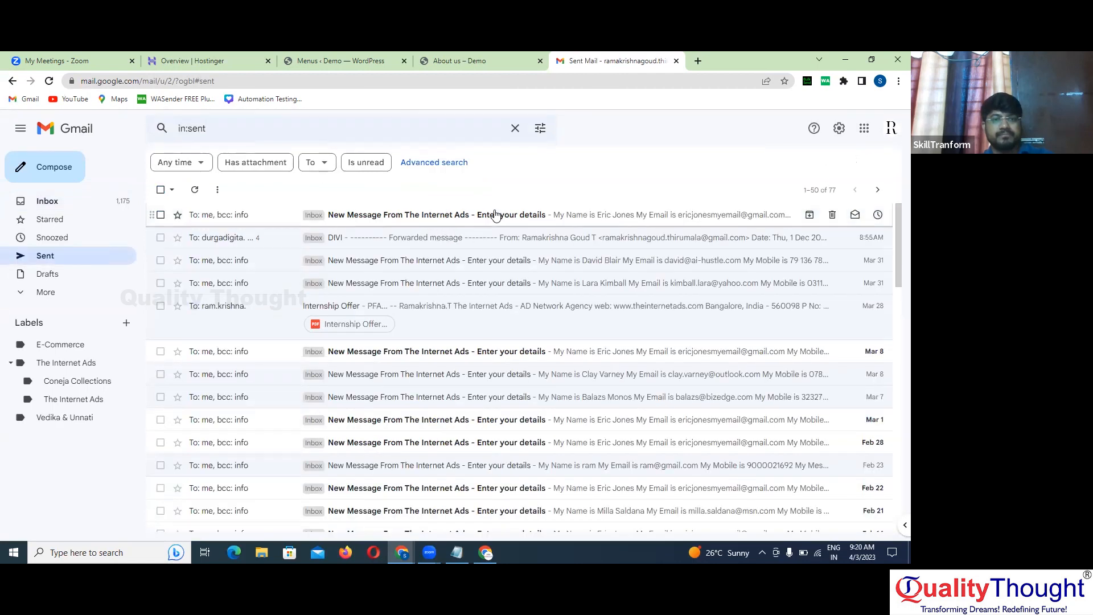
Switch to the first alternate Google account in a new browser tab, close the Sent mail tab, and open that account's Gmail inbox
click(698, 60)
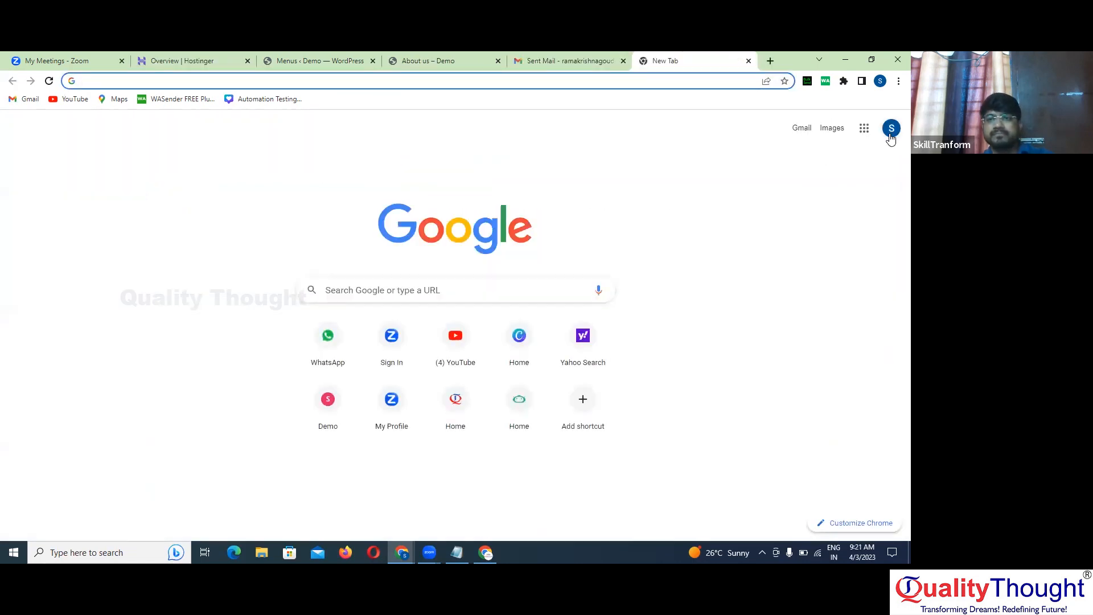
click(892, 128)
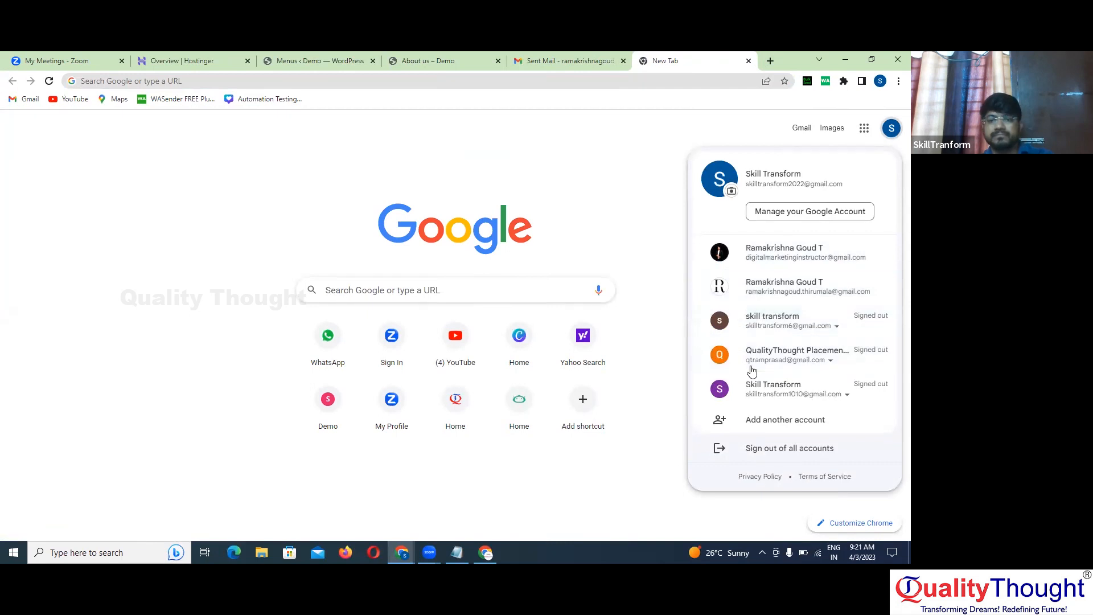
click(797, 261)
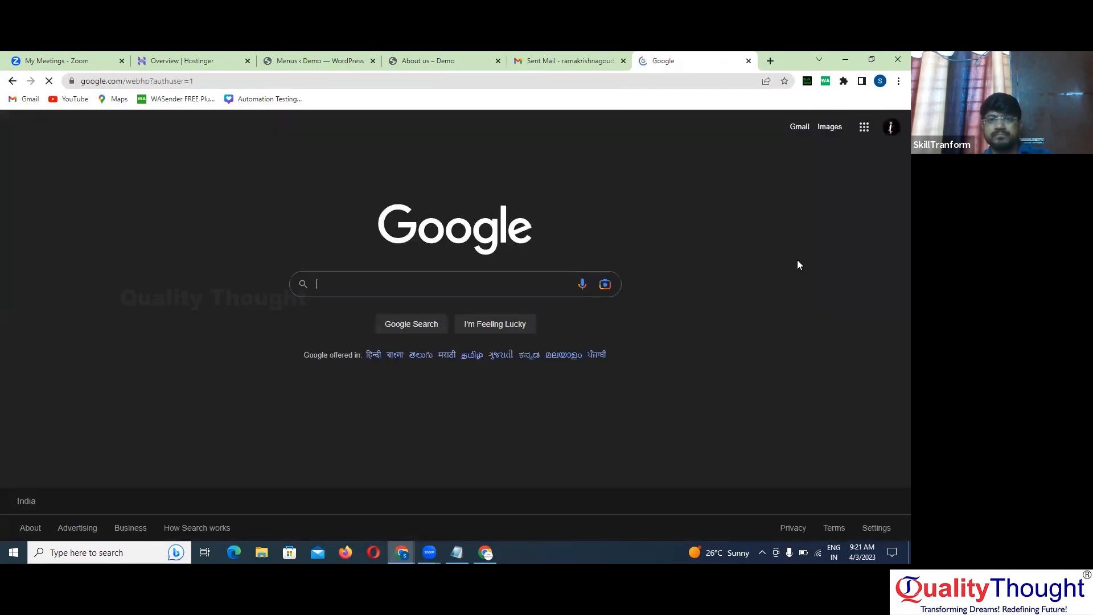
click(623, 60)
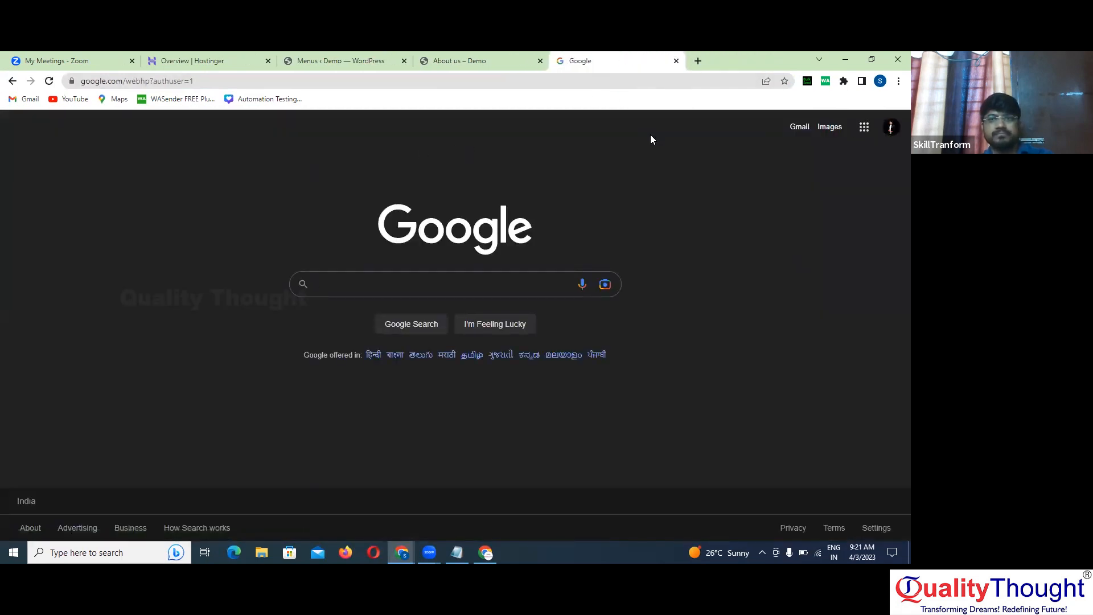
click(798, 129)
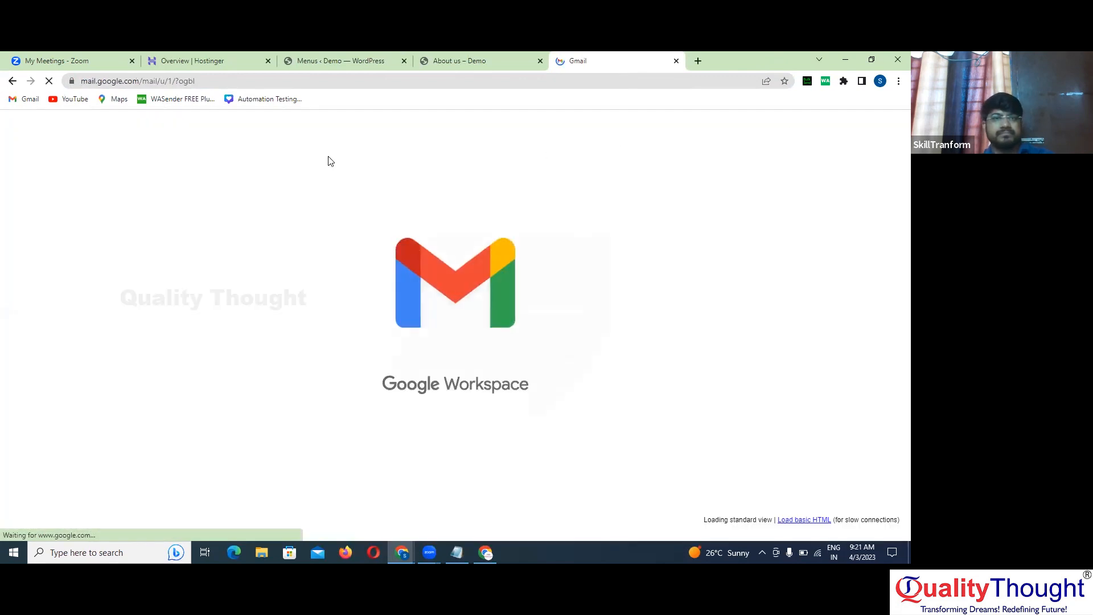
Open the forwarded DIVI email, follow its Google Drive link, and open the document with the credentials in the DIVI API folder
click(415, 218)
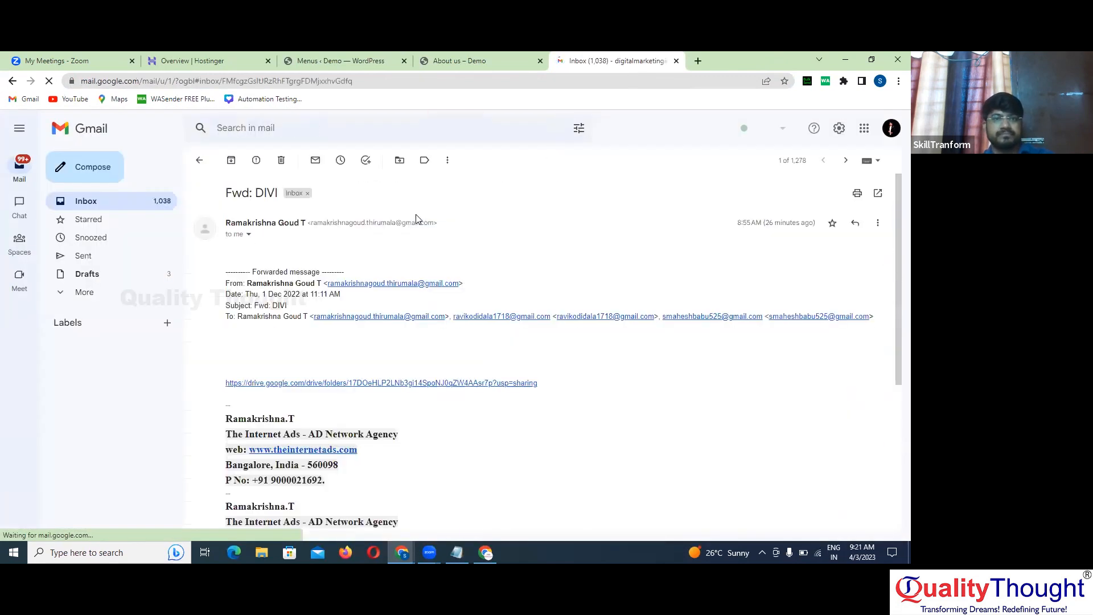
scroll(278, 359, down, 5)
click(275, 381)
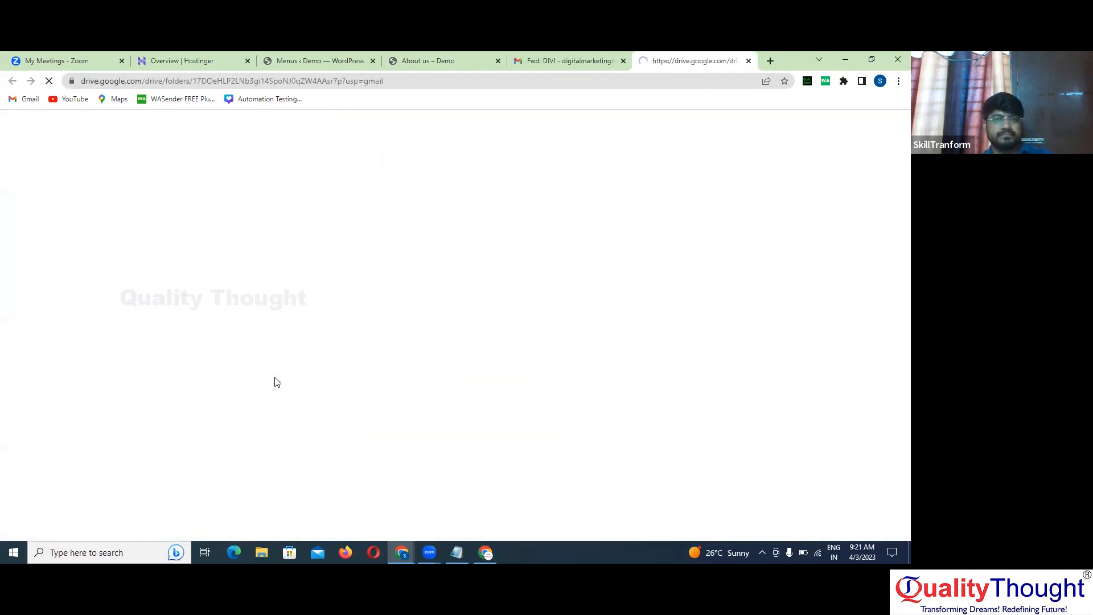
double_click(220, 229)
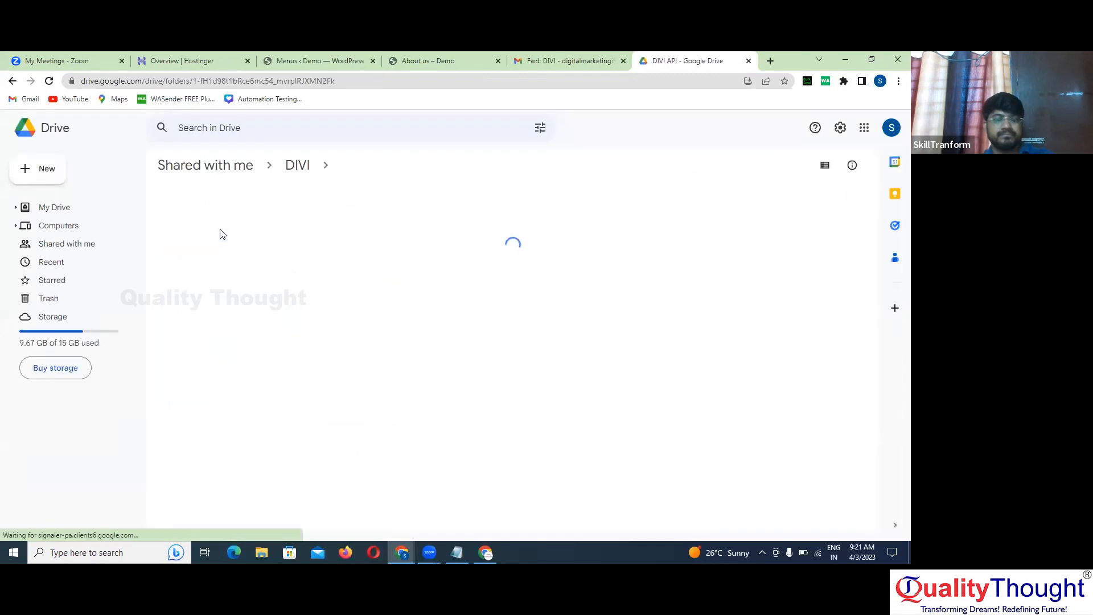
double_click(224, 233)
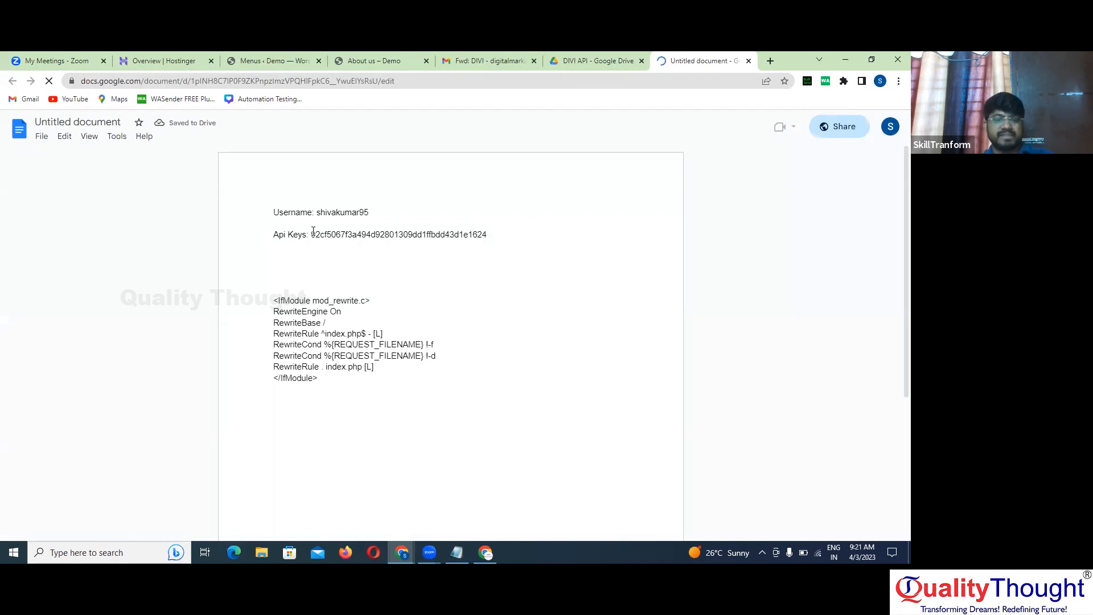
Copy the API key from the credentials document into the API Key field of the Divi premade-layout authentication form
drag(311, 234, 447, 243)
key(ctrl+c)
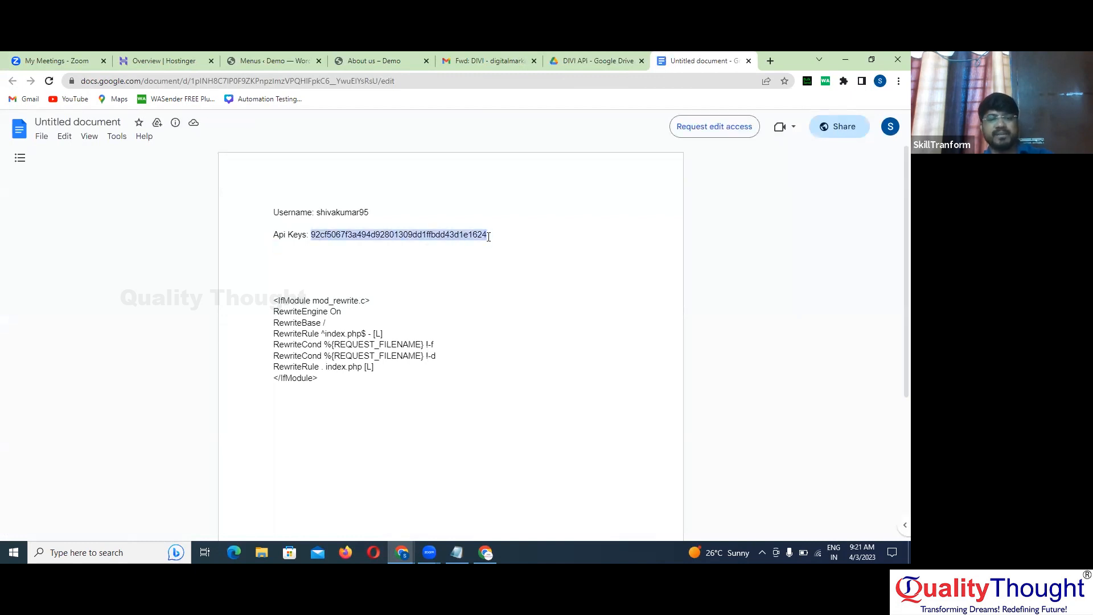
click(366, 54)
click(399, 344)
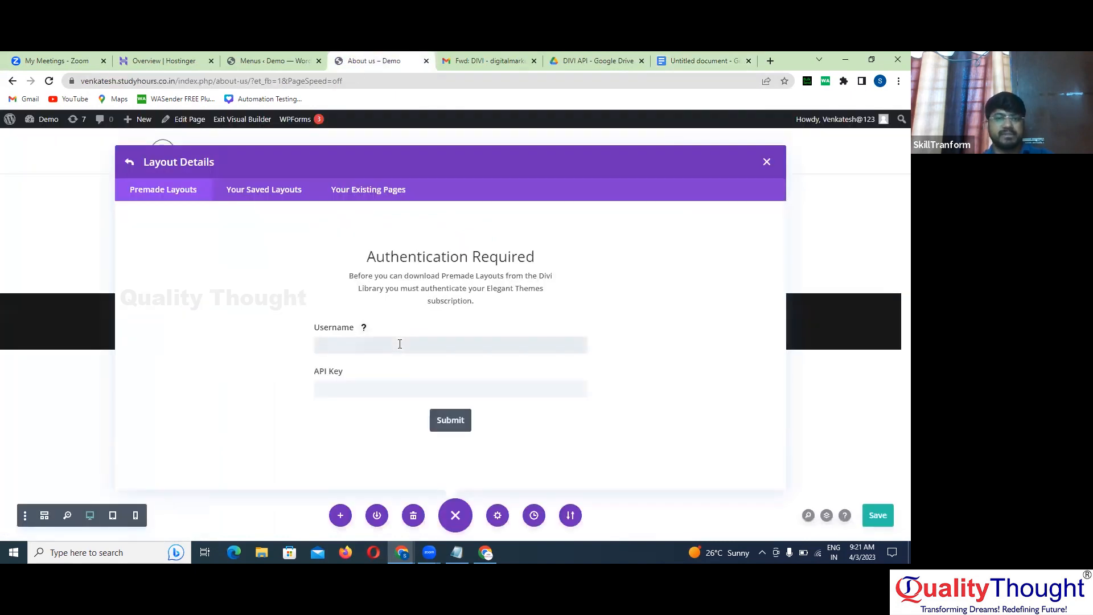
click(393, 383)
key(ctrl+v)
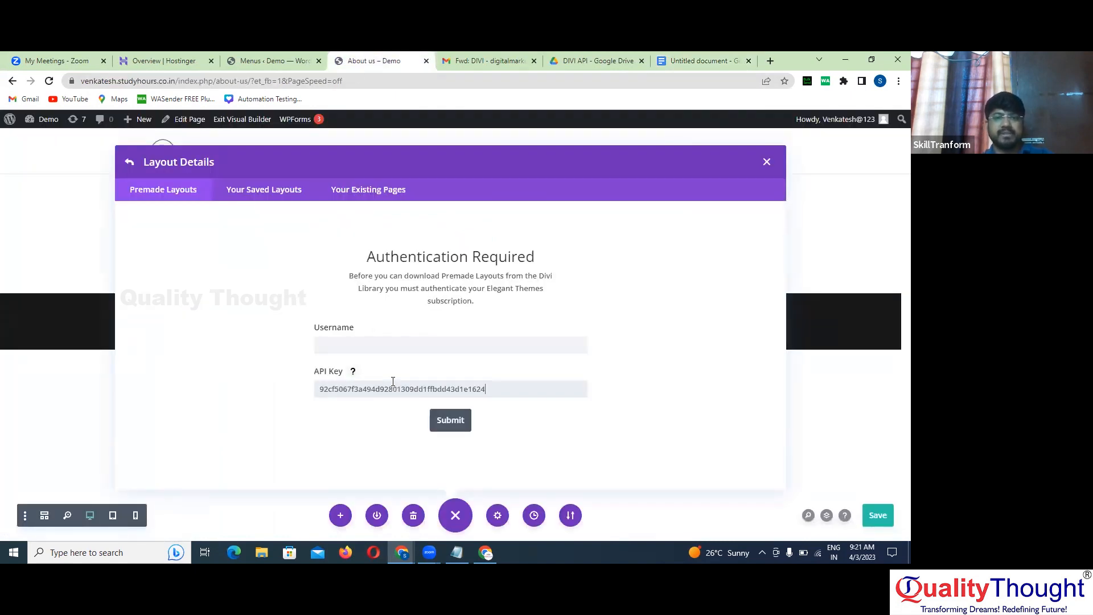
Copy the username from the document into the authentication form's Username field and try to submit the credentials
click(702, 60)
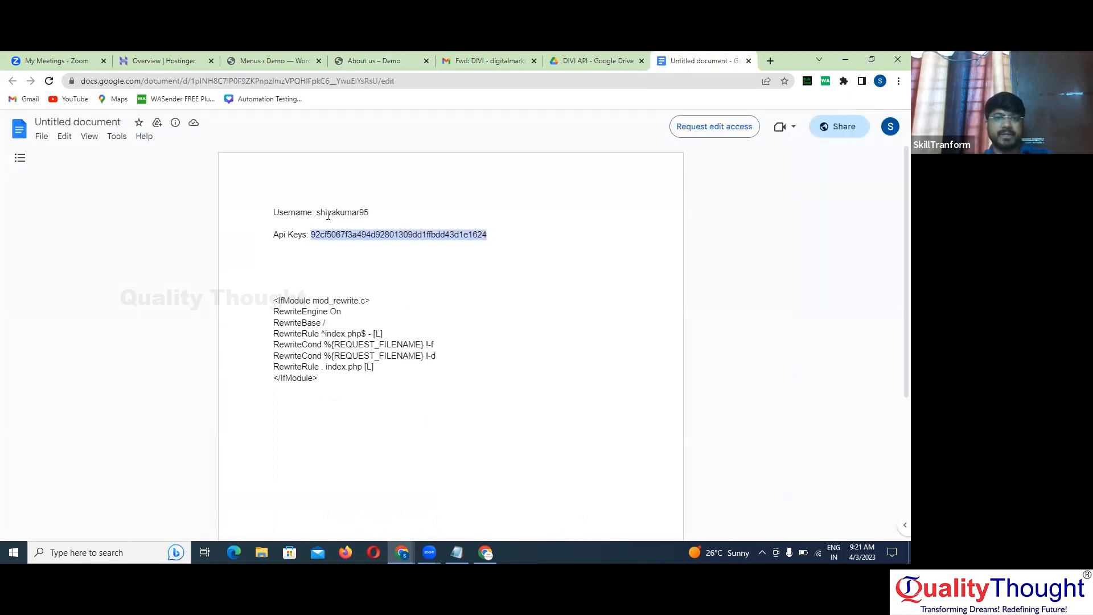
drag(317, 215, 383, 214)
key(ctrl+c)
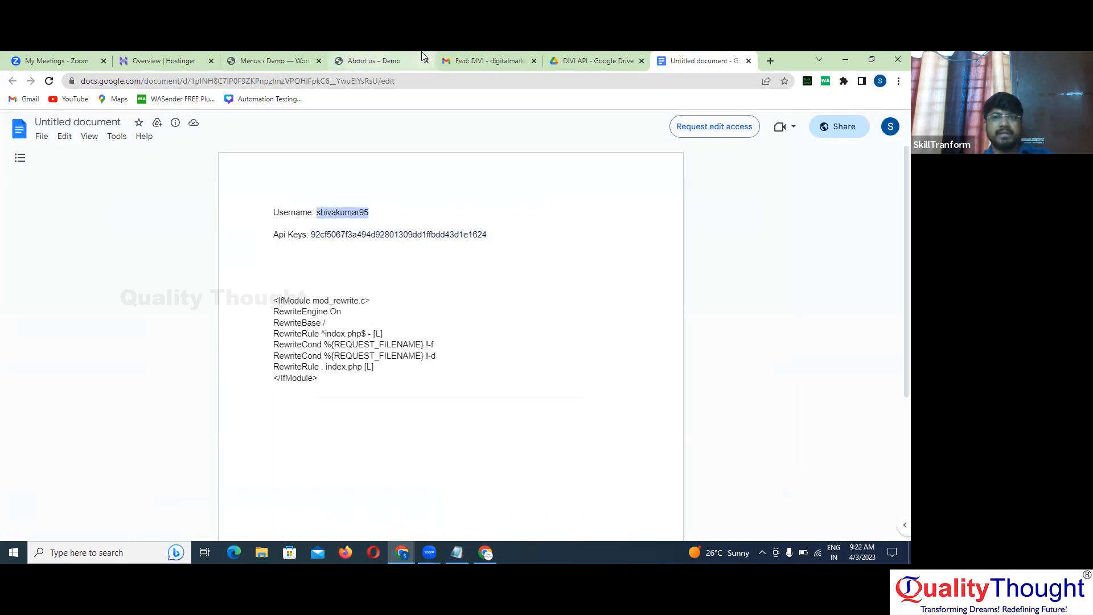
click(367, 59)
click(351, 340)
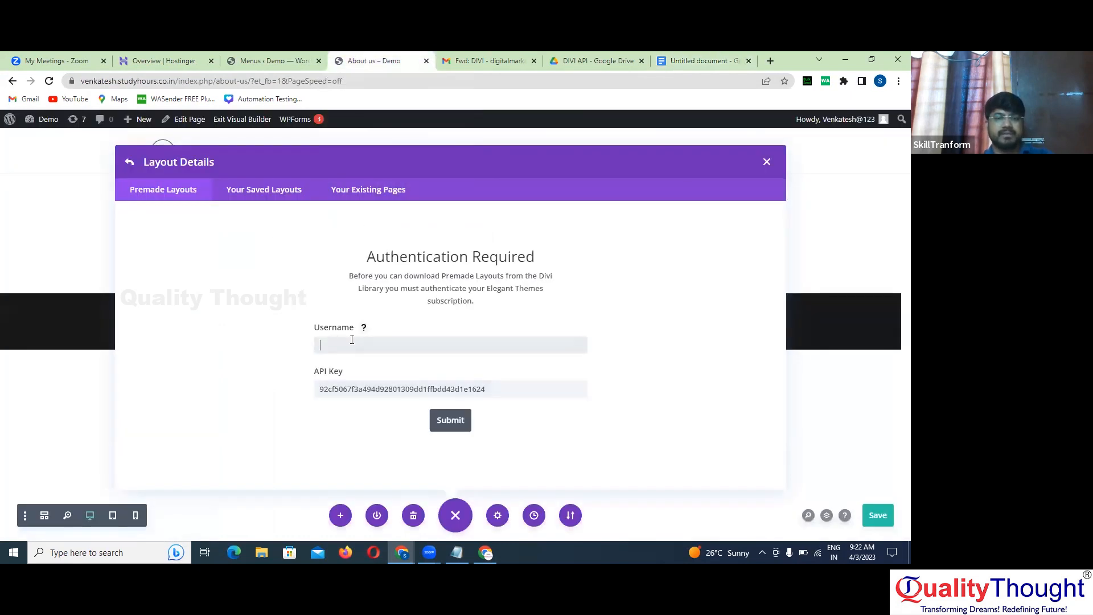
key(ctrl+v)
click(466, 422)
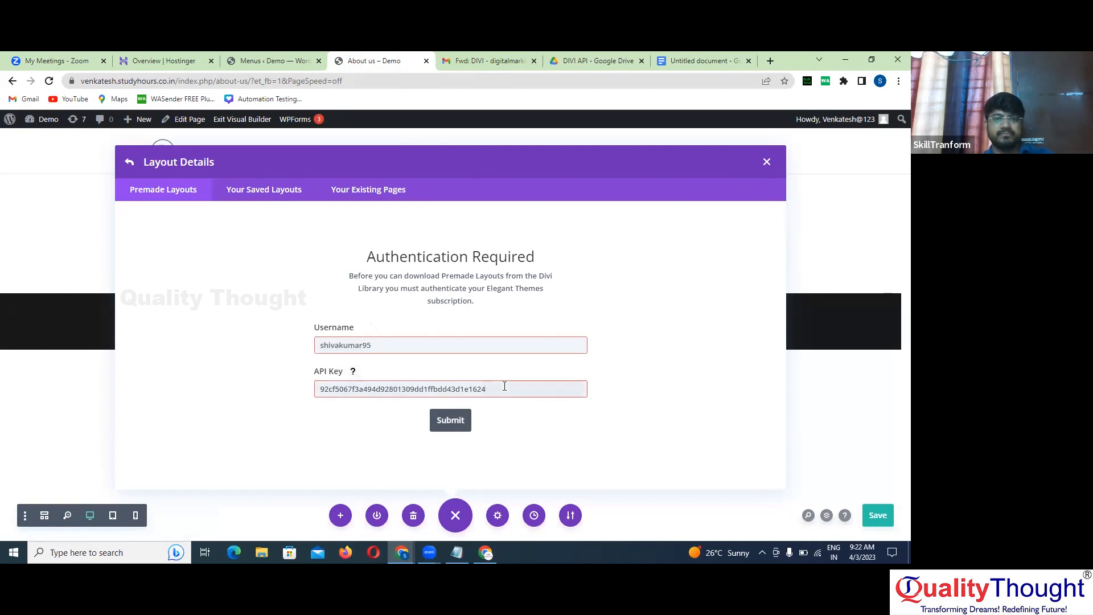
Copy the API key from the document again, replace the one in the authentication form and try submitting once more
click(415, 344)
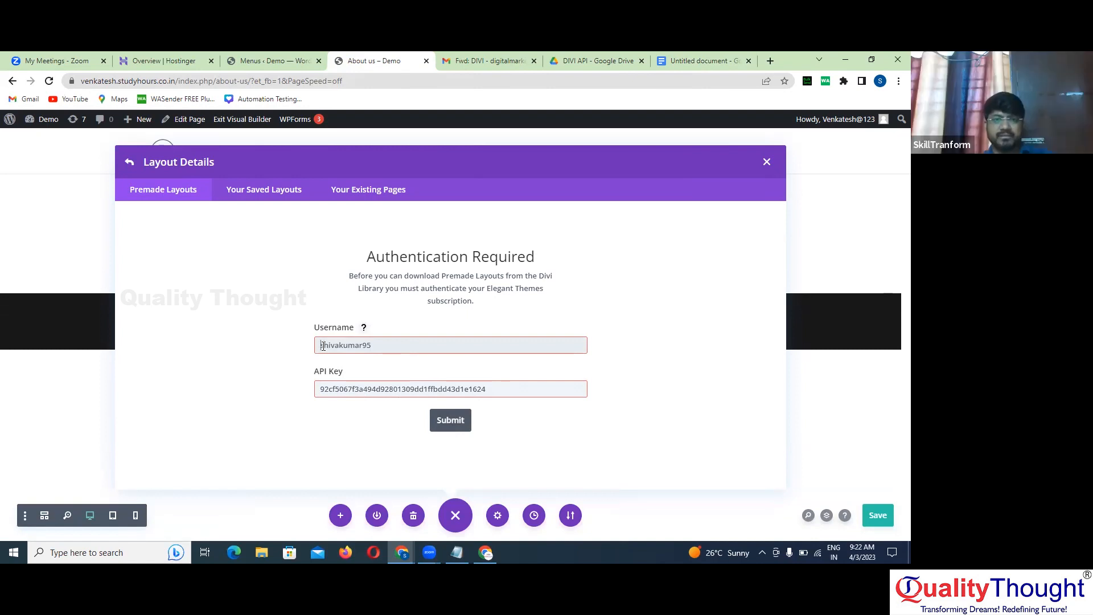
click(694, 52)
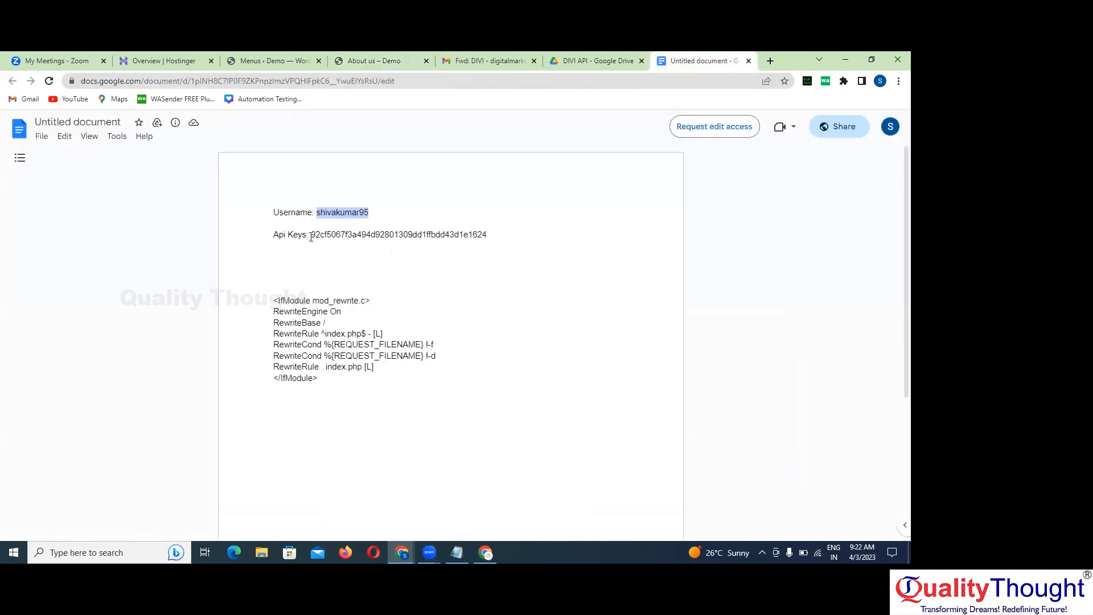
drag(312, 235, 488, 232)
key(ctrl+c)
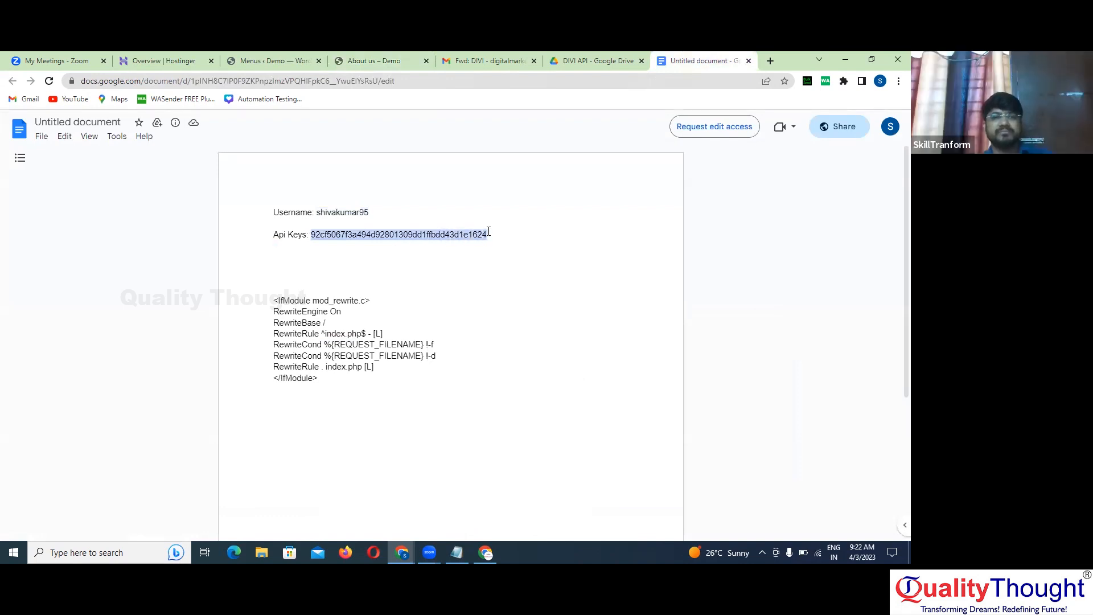
click(355, 58)
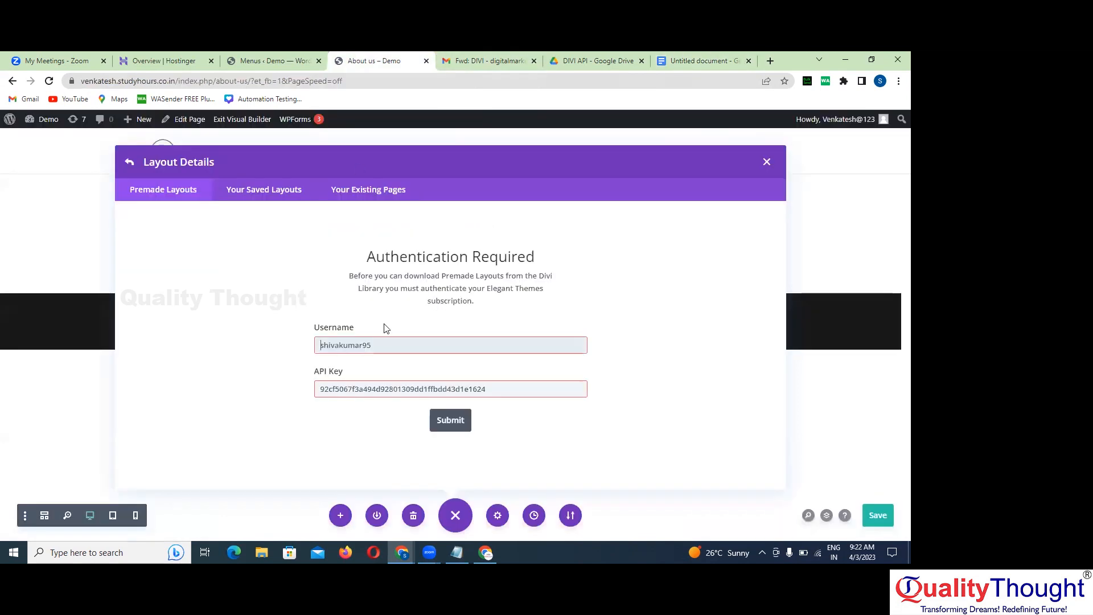
double_click(383, 389)
key(ctrl+v)
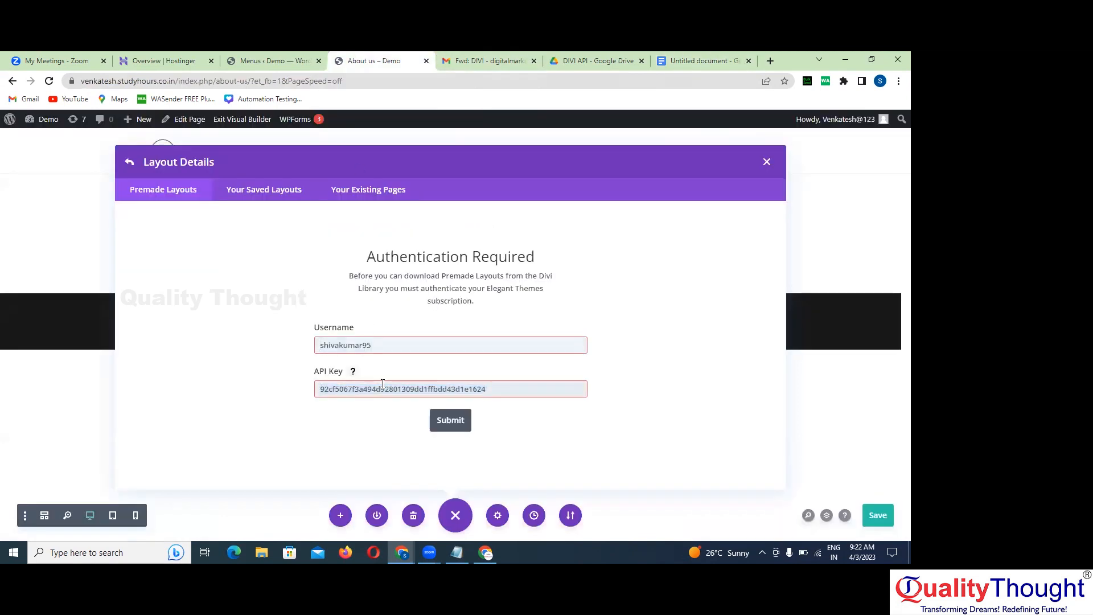
click(447, 428)
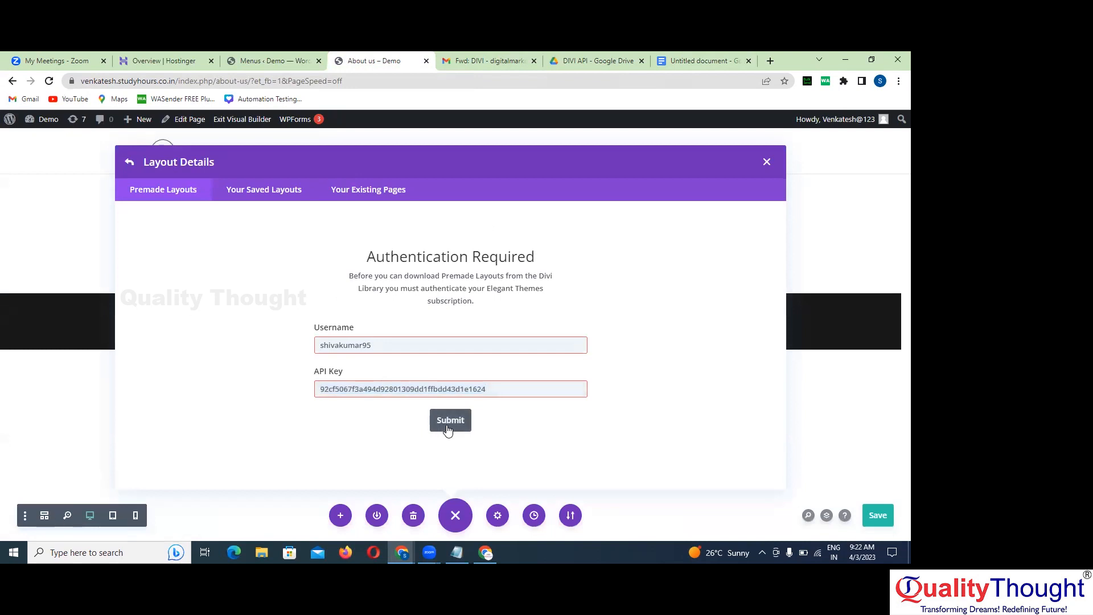
click(450, 420)
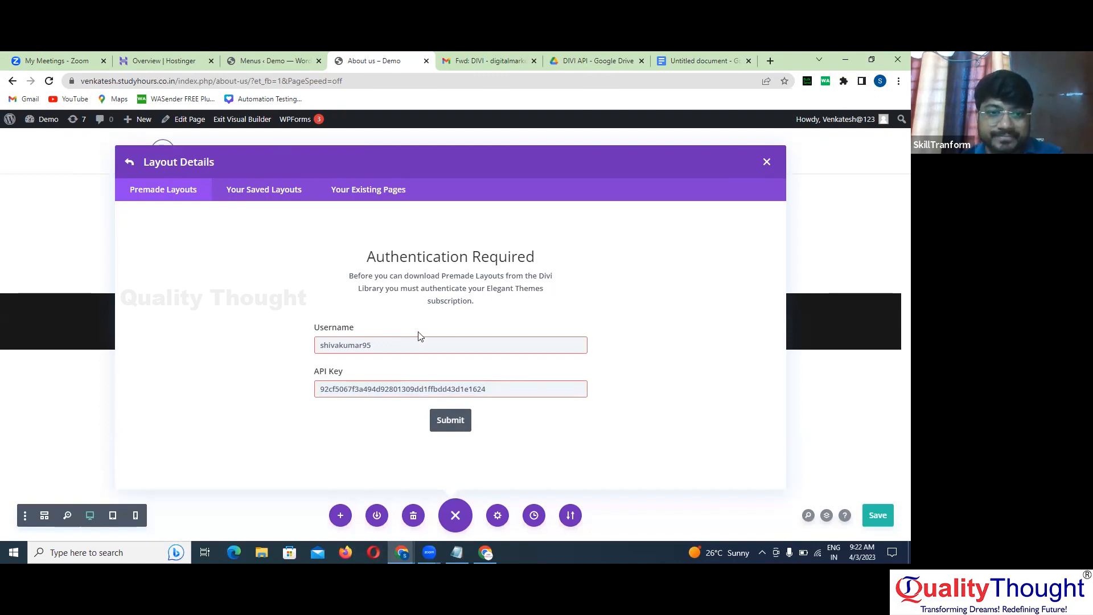
Recheck the username in the document, paste a fresh copy of the API key into the form and retry the authentication
click(703, 61)
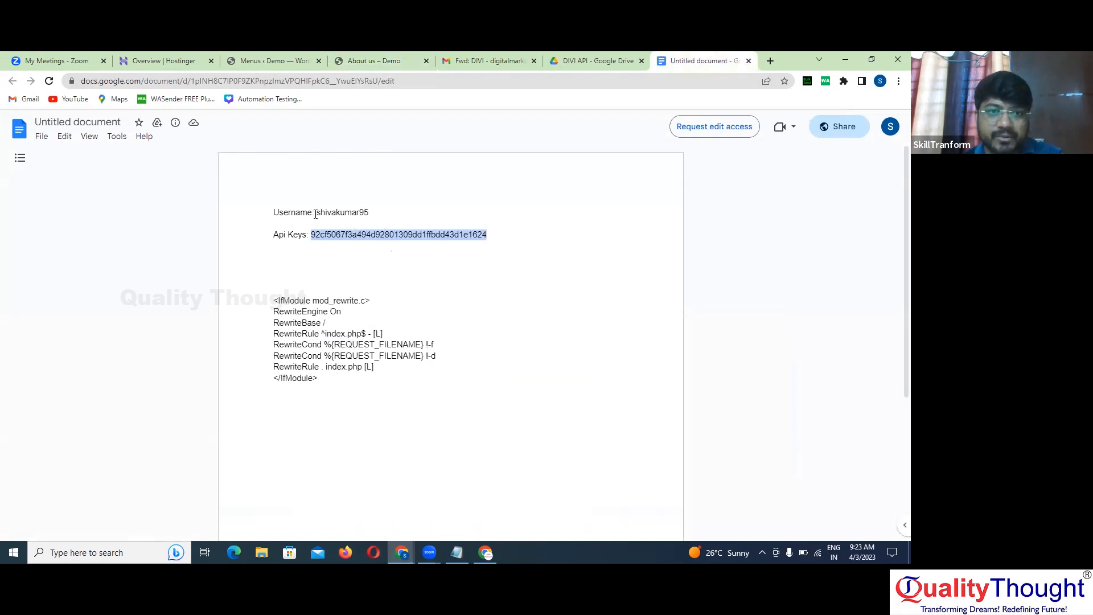
drag(317, 214, 371, 211)
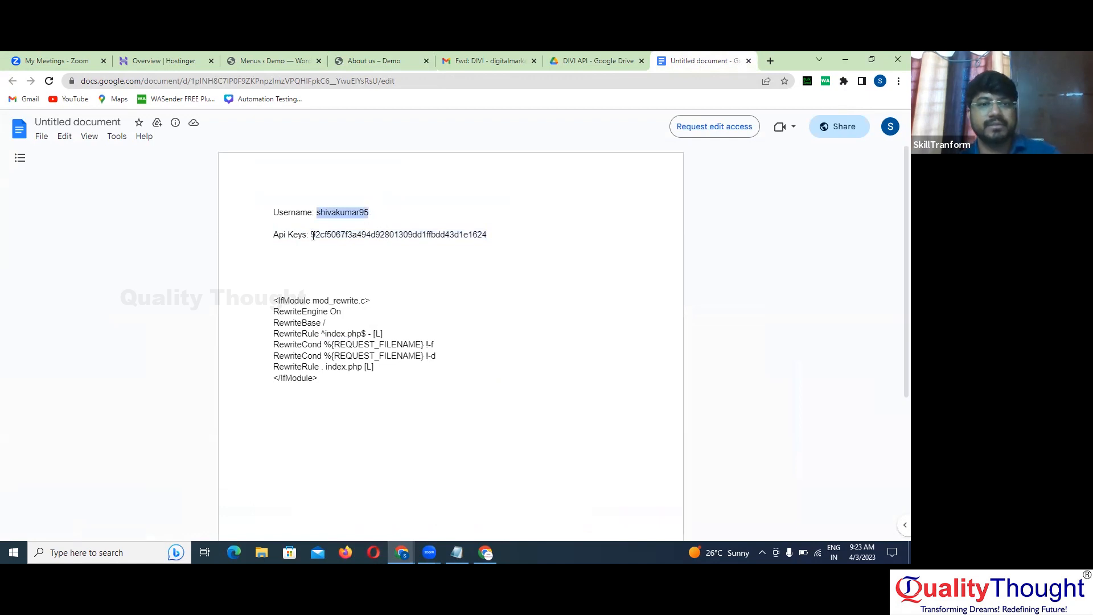
drag(310, 234, 487, 237)
key(ctrl+c)
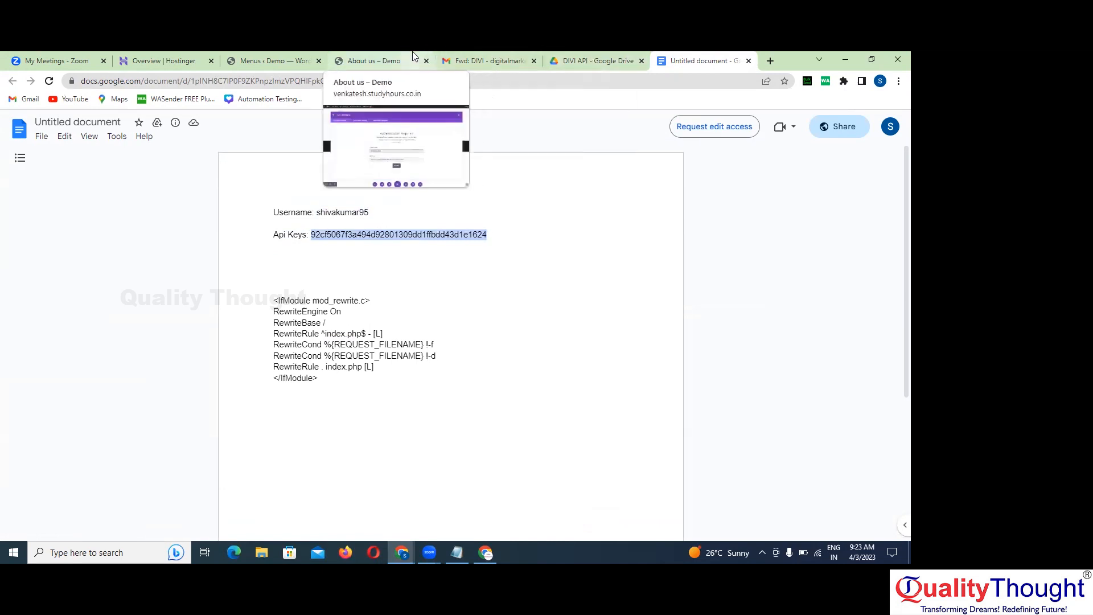
click(372, 60)
double_click(502, 385)
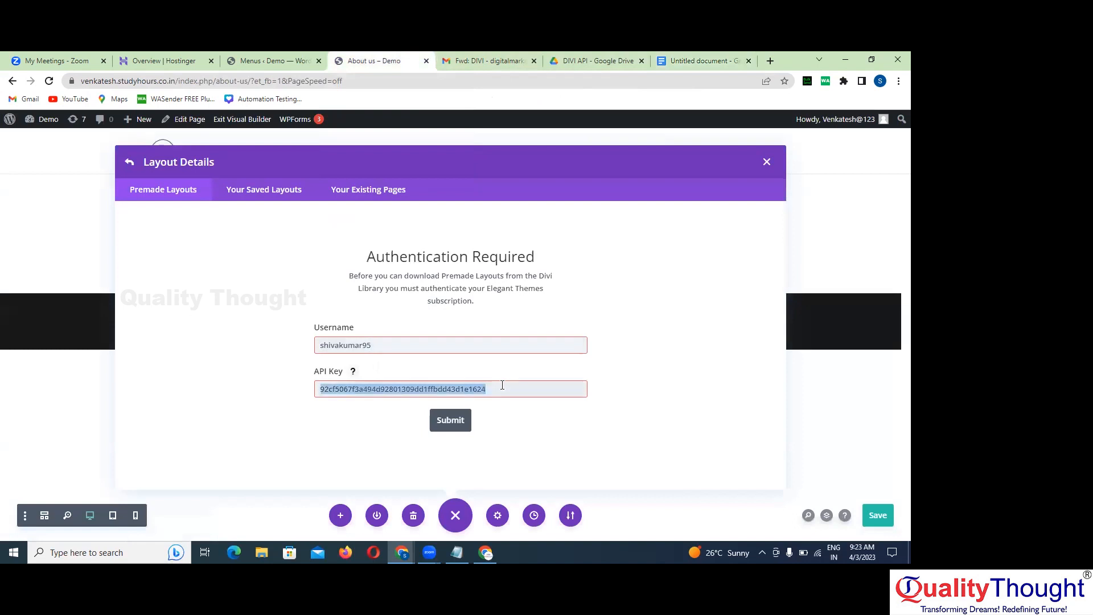
key(ctrl+v)
click(455, 425)
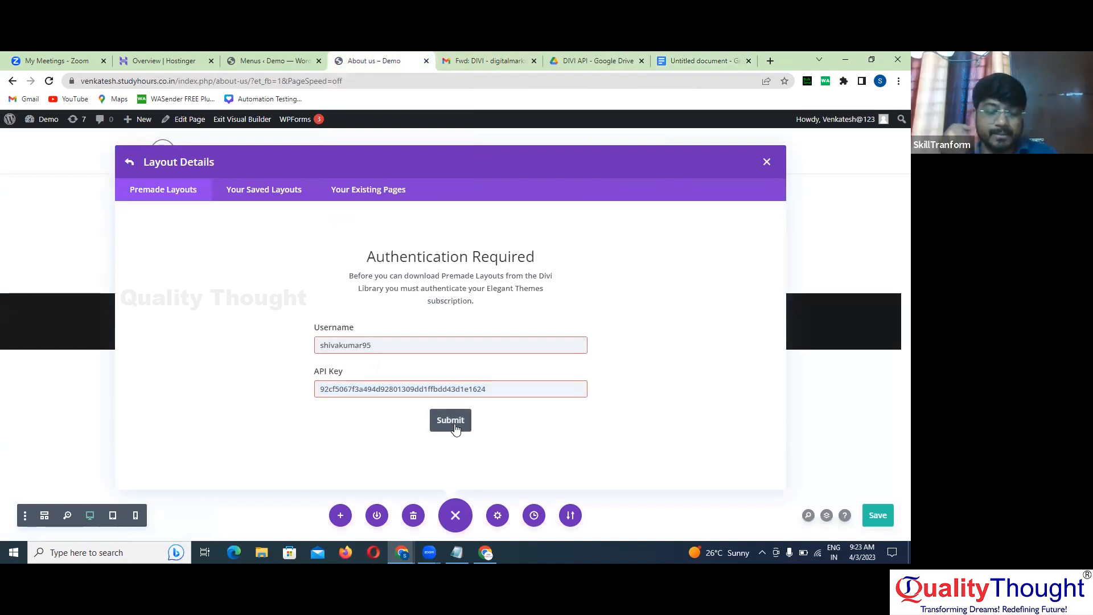
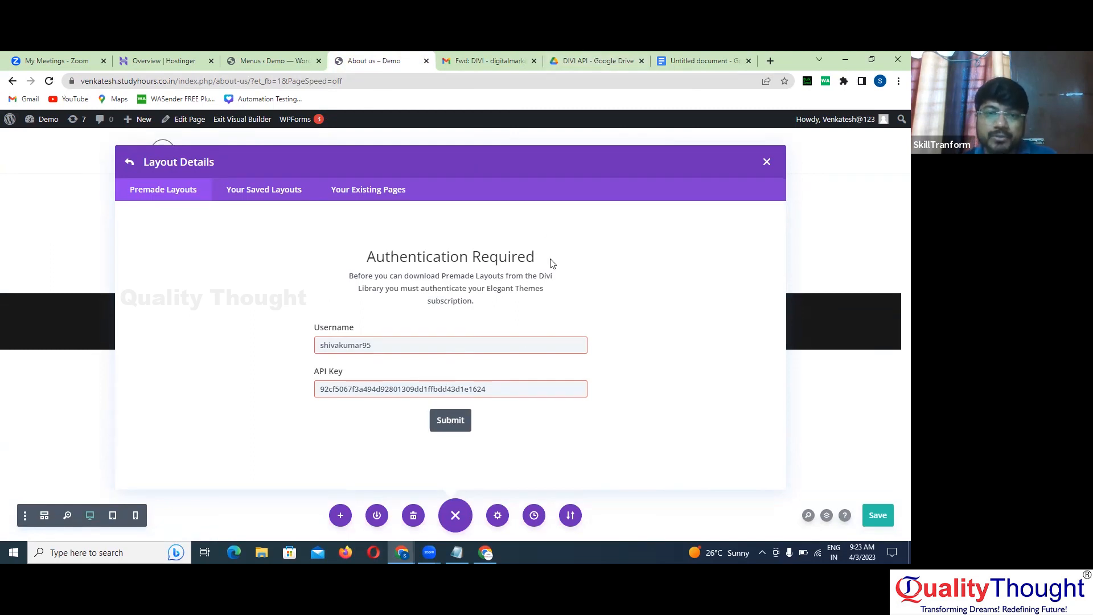
Dismiss the Layout Details dialog and close the credentials document, Google Drive and Gmail pages
drag(487, 389, 315, 386)
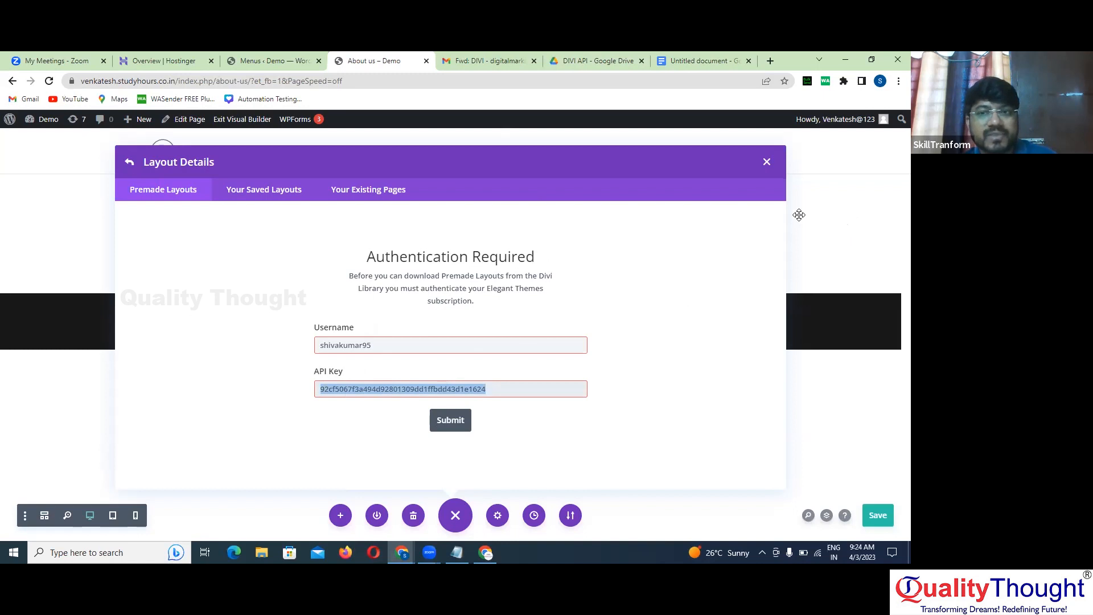
click(767, 163)
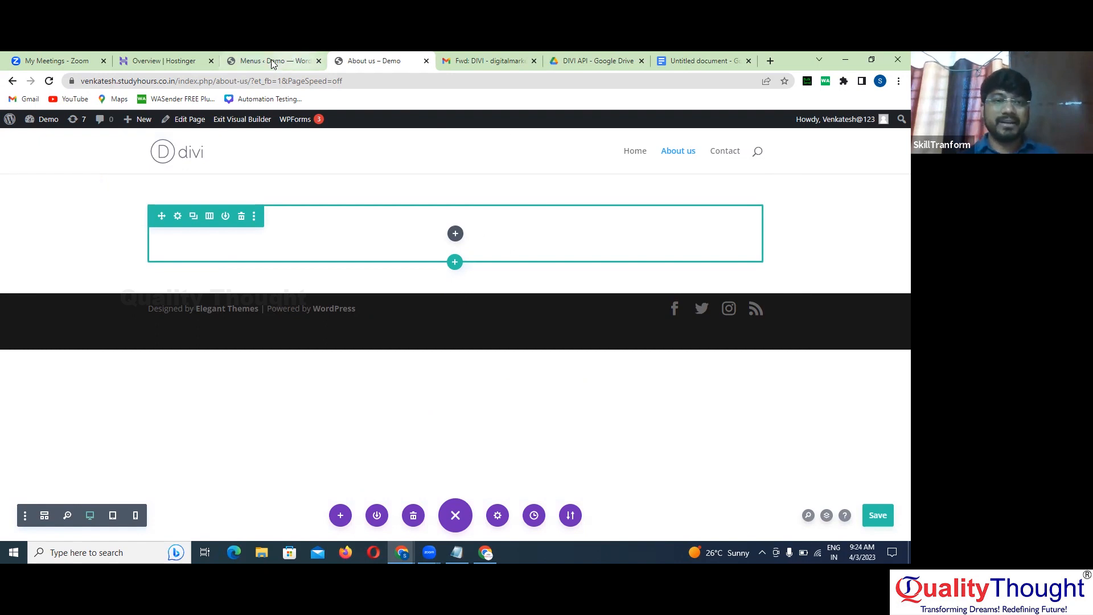
click(748, 61)
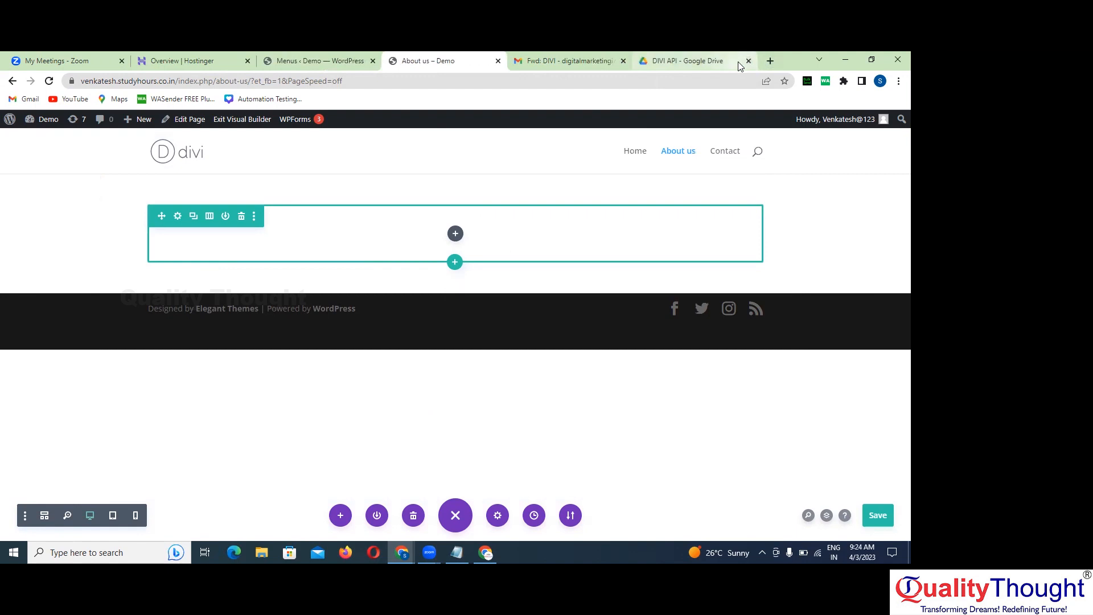
click(748, 61)
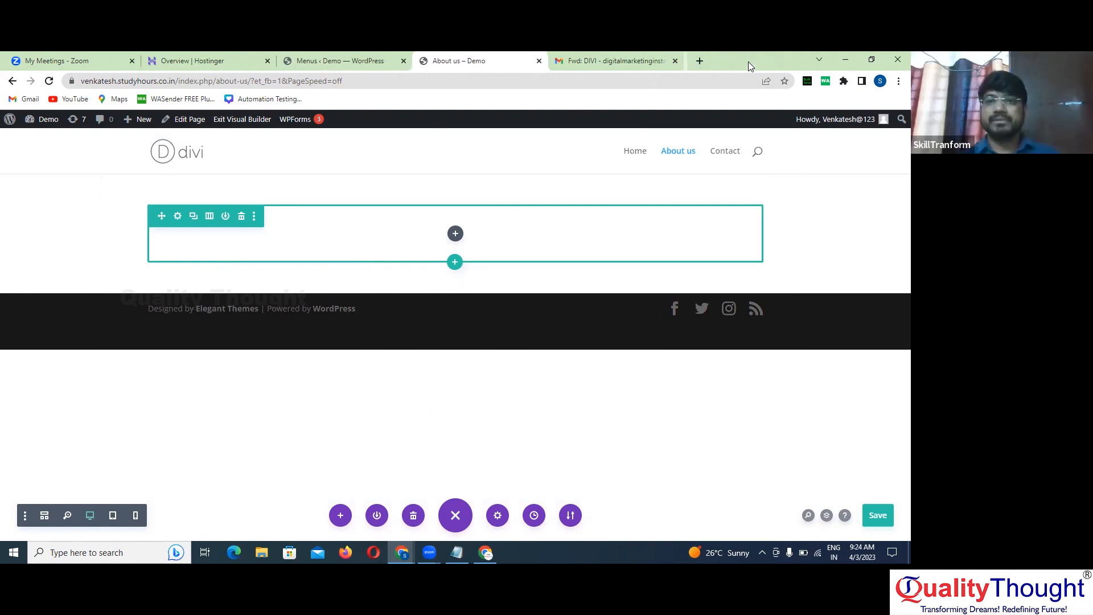
click(676, 61)
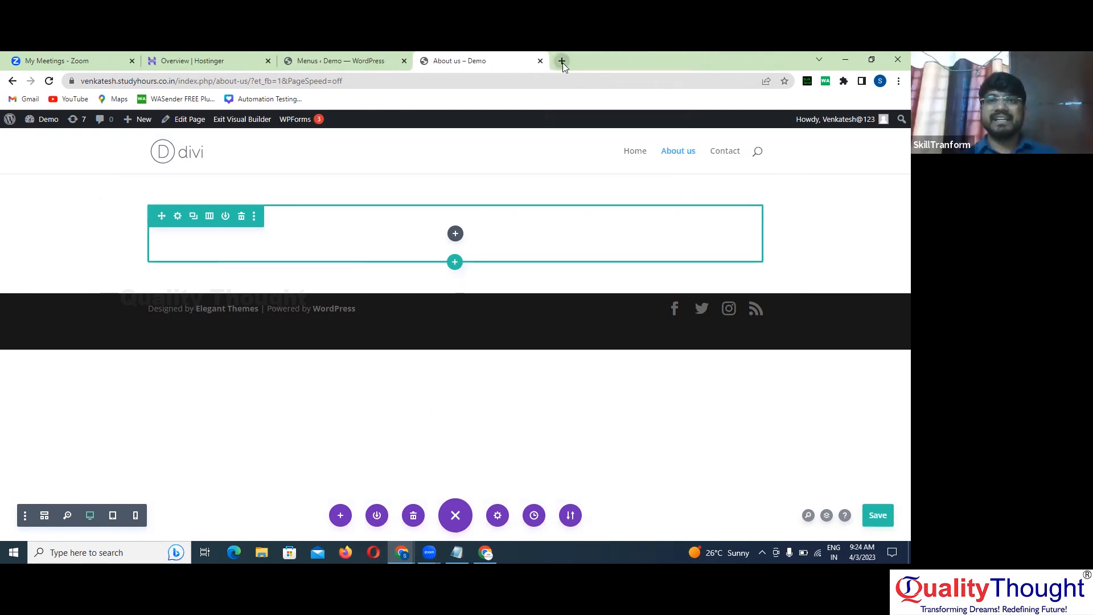
Open the demo site's home page in a new browser tab and edit it with Elementor, with the Navigator closed
click(562, 61)
text(ve)
key(Return)
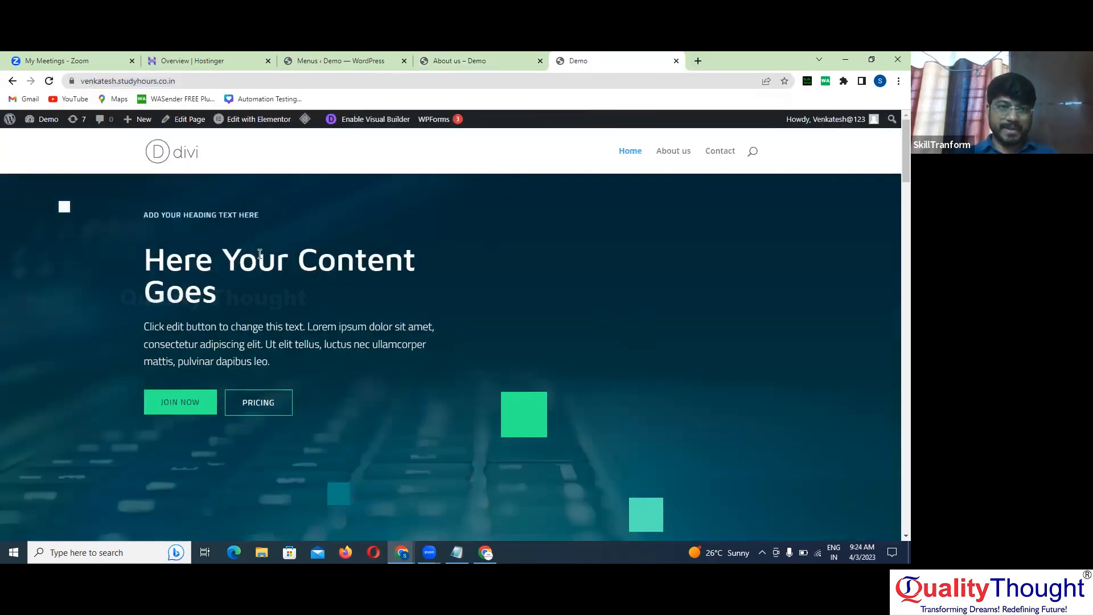
click(260, 121)
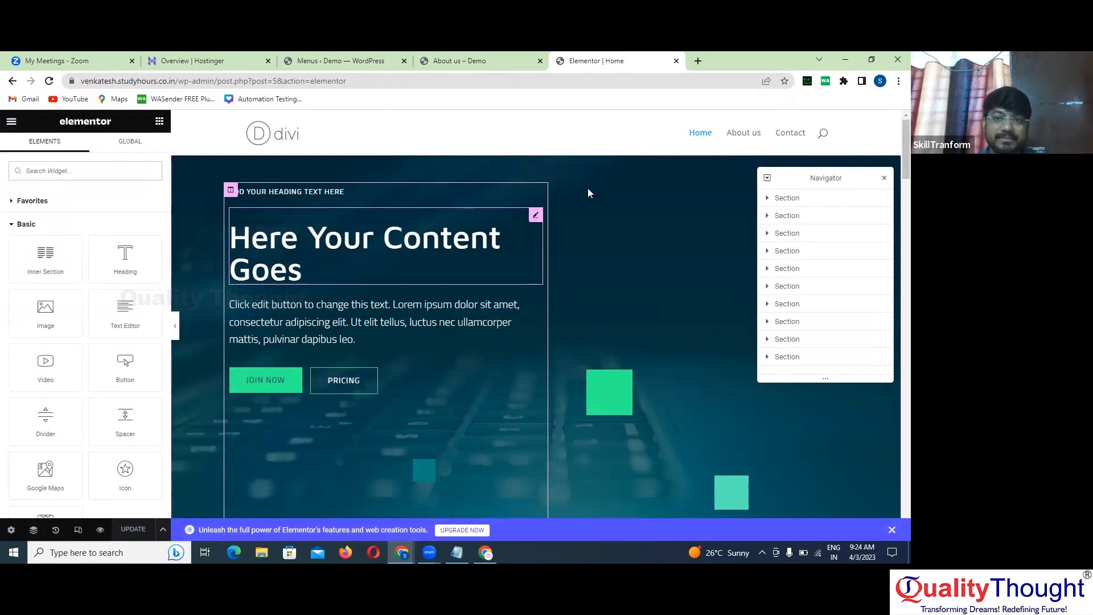
click(884, 180)
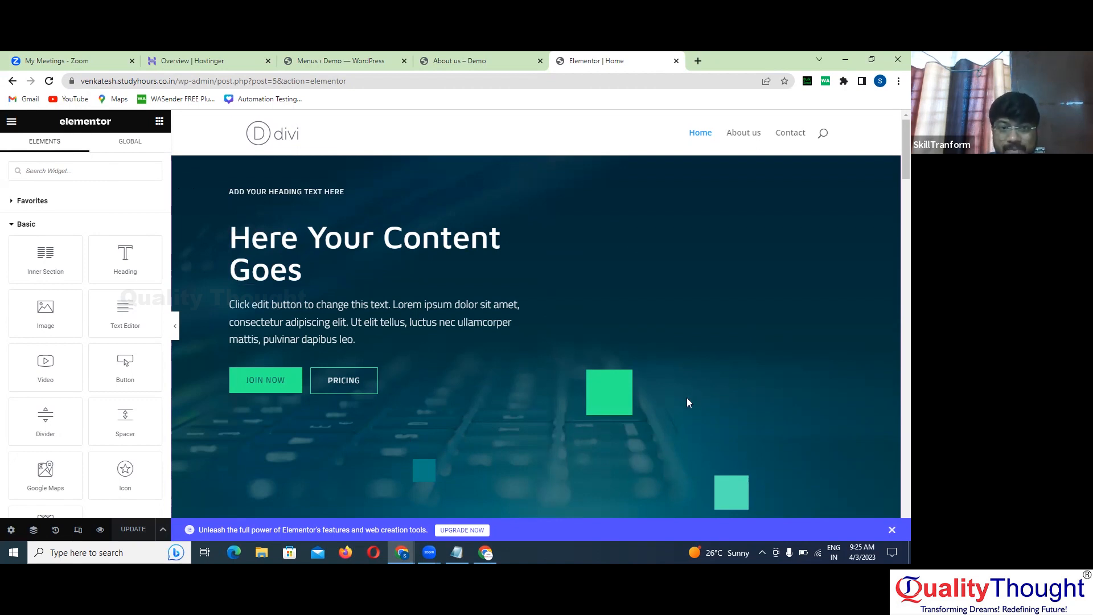
Set the hero text column's normal background type to slideshow, review its hover and layout settings, and return to the widget list
scroll(687, 403, down, 3)
scroll(686, 402, up, 3)
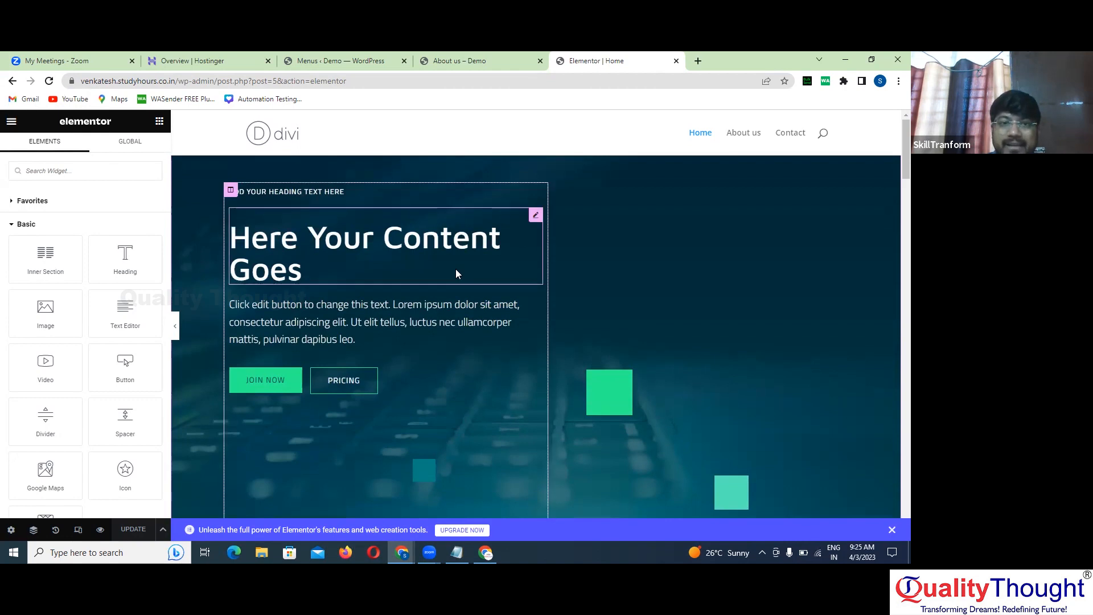
click(231, 190)
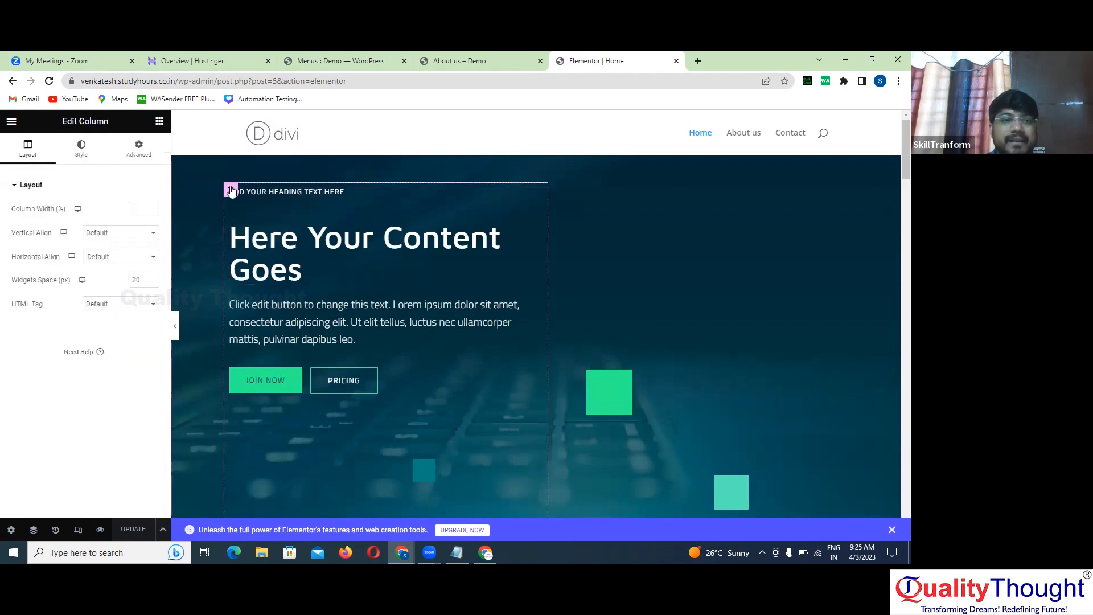
click(81, 149)
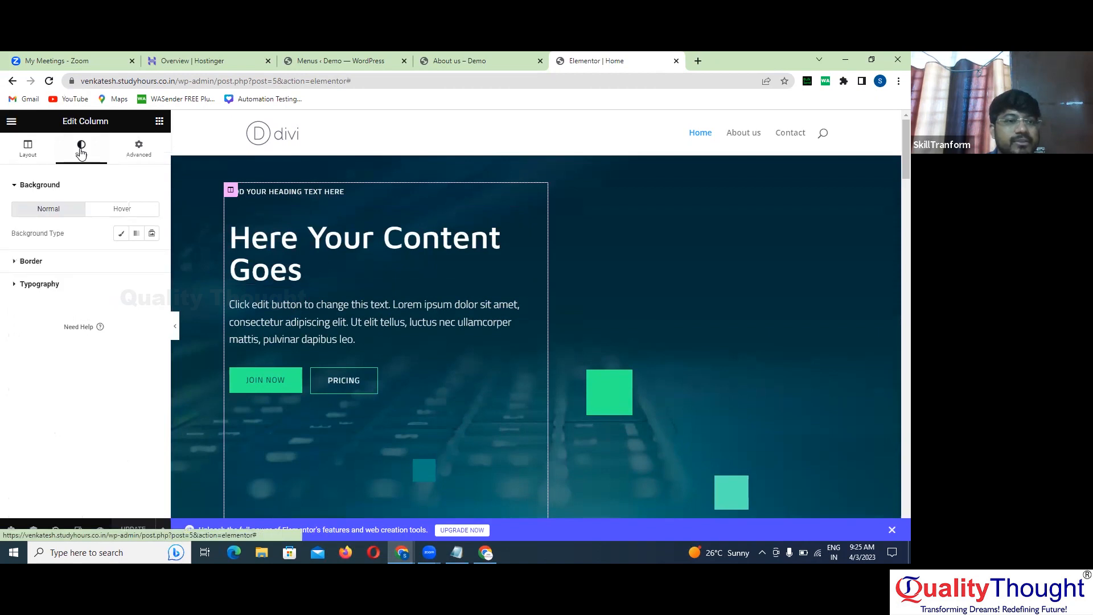
click(152, 233)
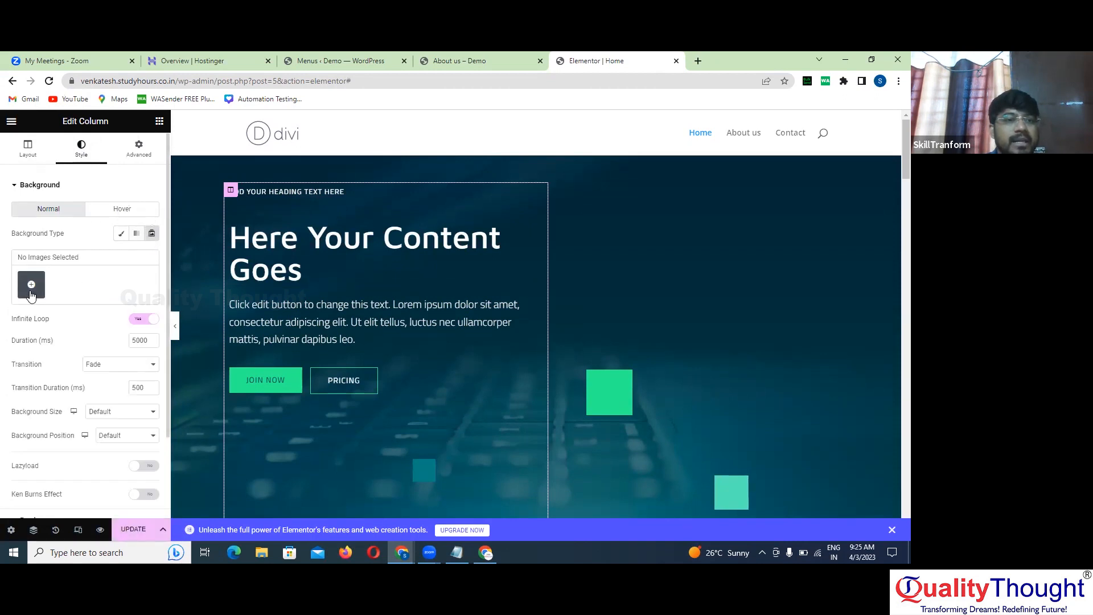
click(122, 209)
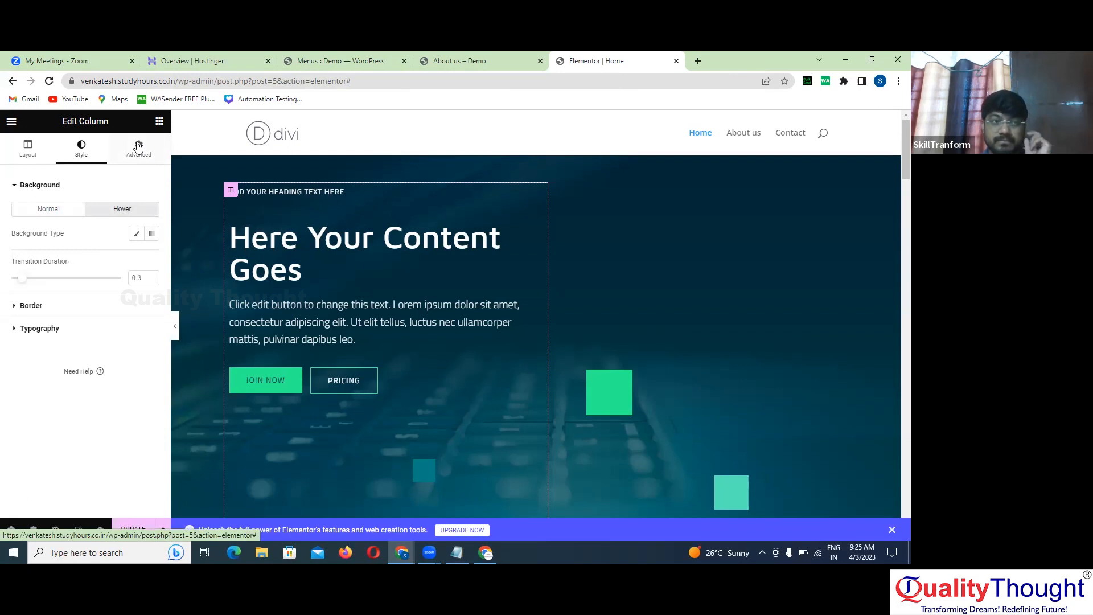
click(32, 158)
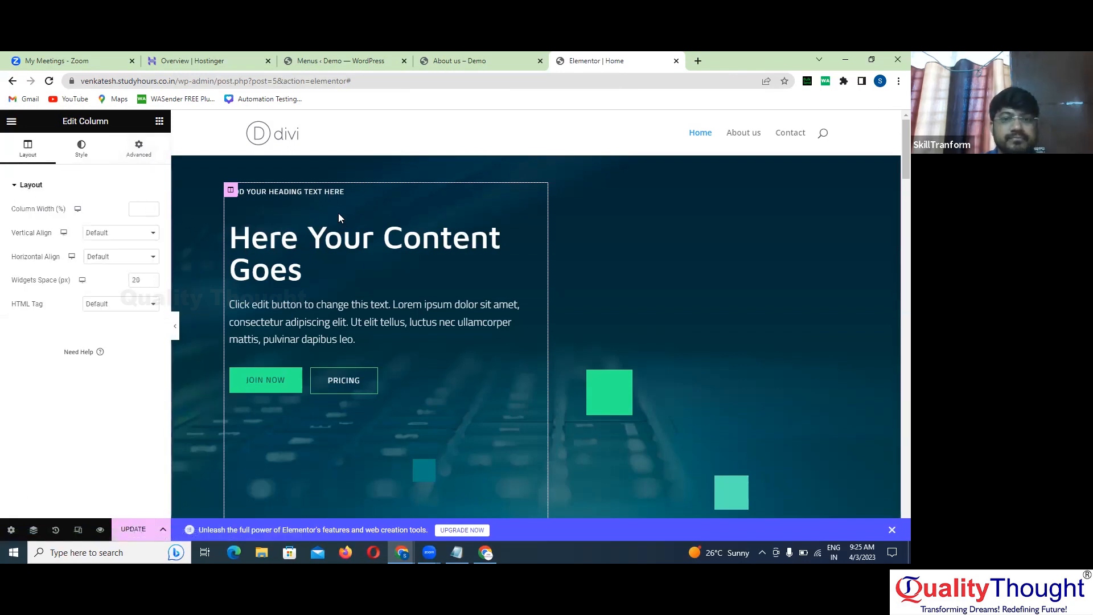
click(161, 123)
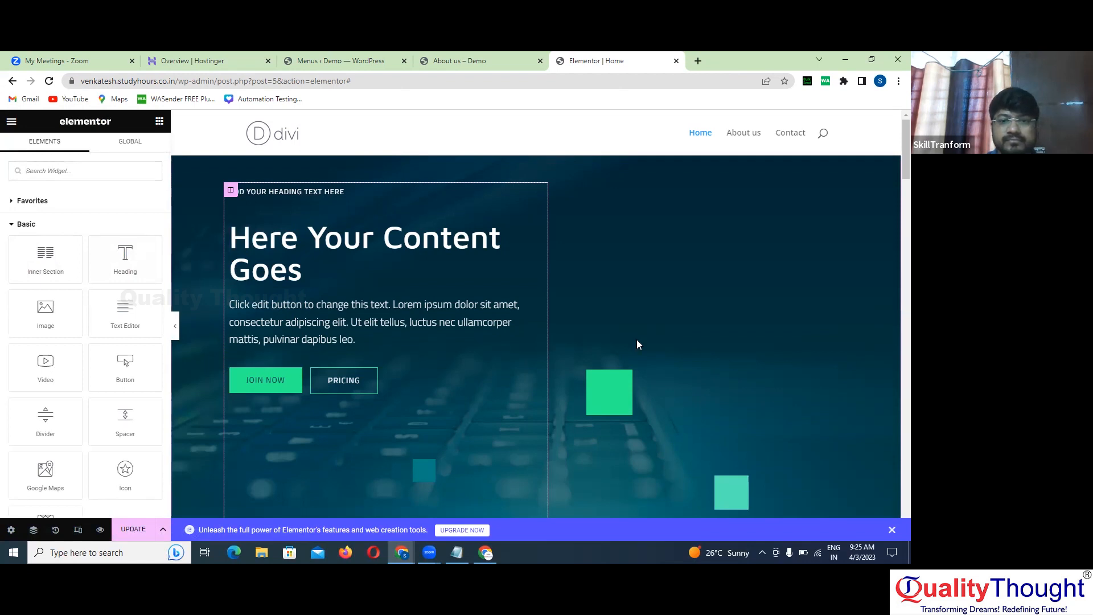
Replace the hero section's normal background image with Wordpress-Designing.png from the media library
scroll(637, 341, down, 4)
scroll(638, 341, down, 6)
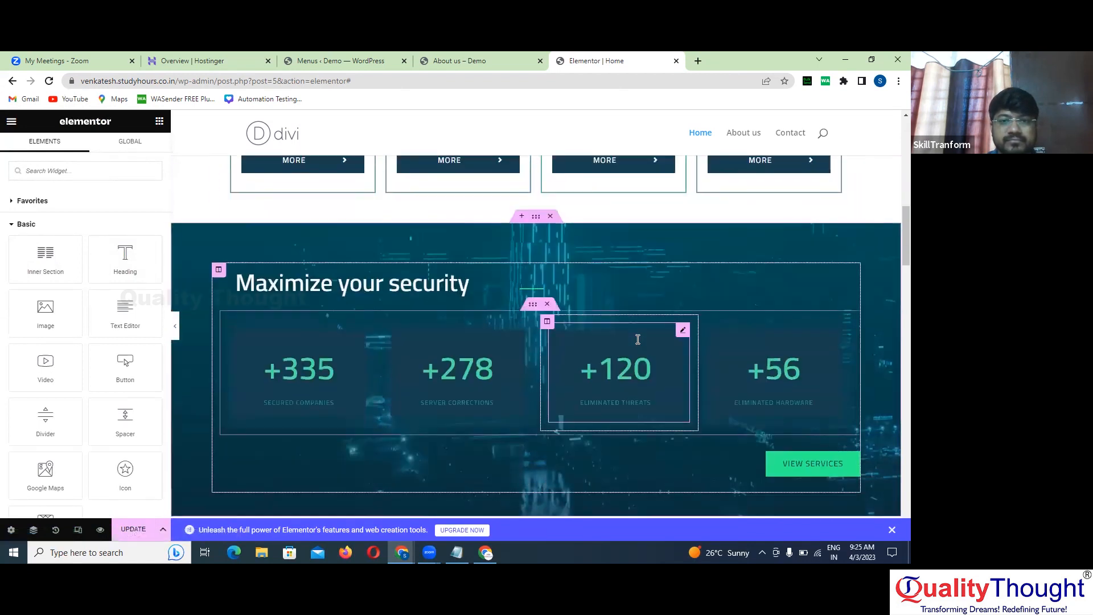
scroll(637, 340, up, 4)
scroll(637, 339, up, 3)
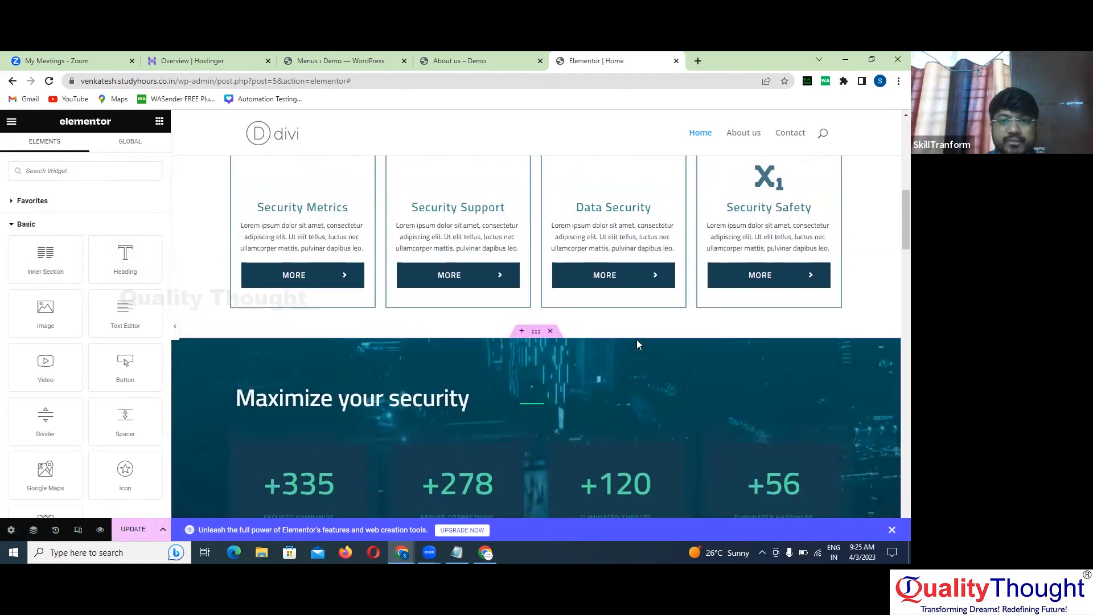
scroll(518, 337, up, 8)
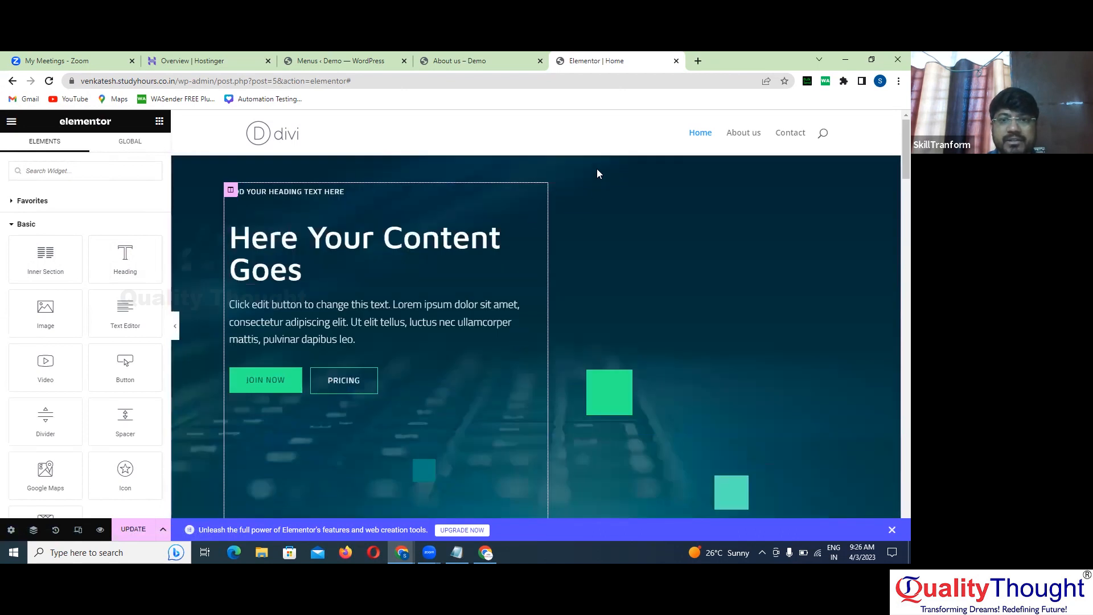
right_click(599, 207)
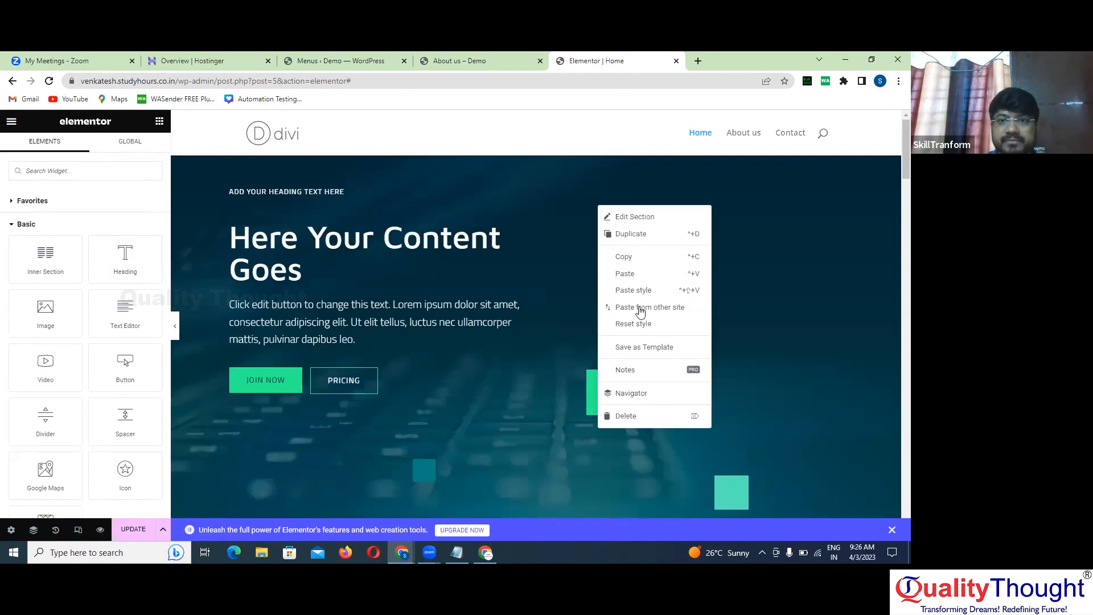
click(643, 217)
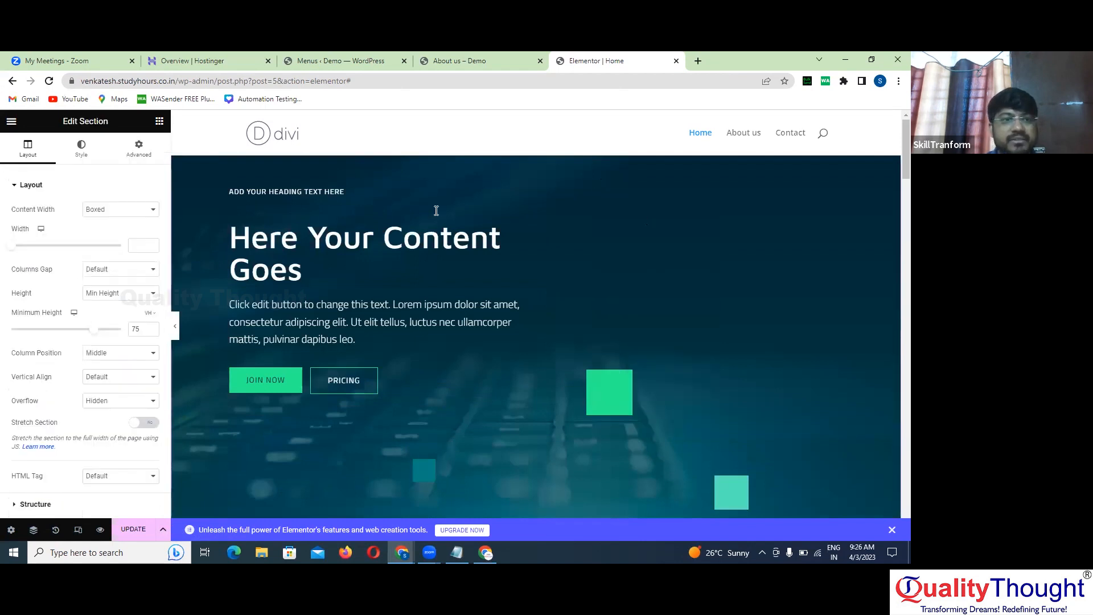
click(81, 147)
mouse_move(84, 341)
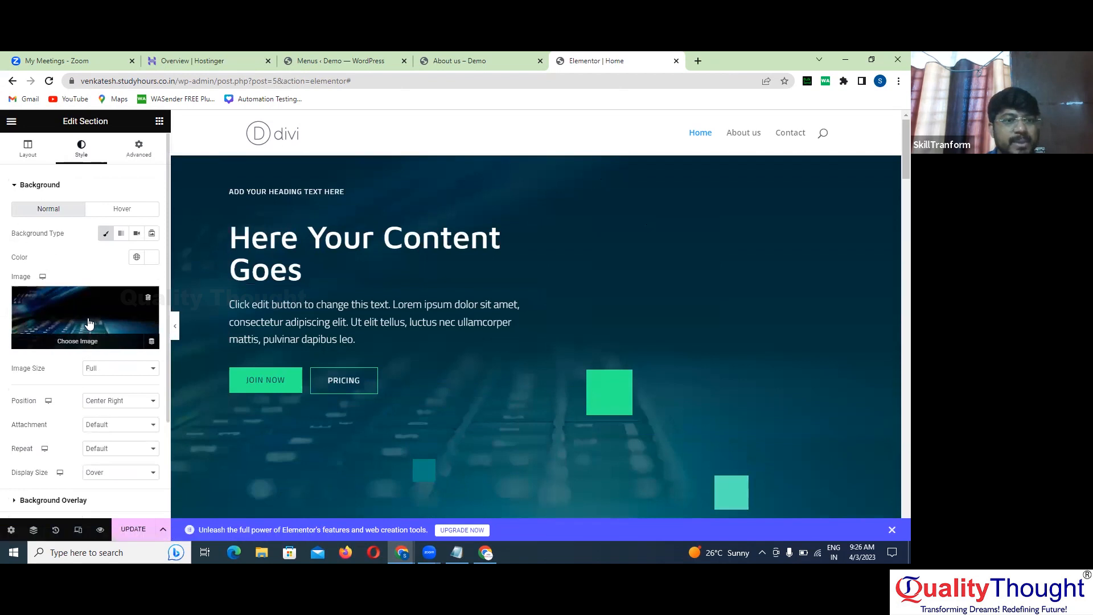
click(102, 328)
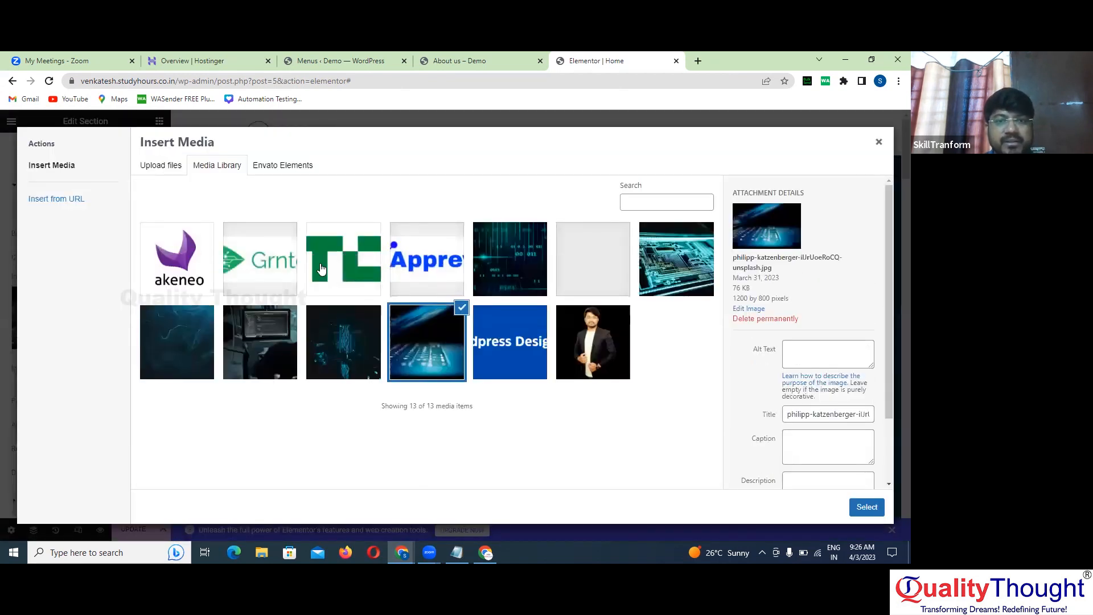
click(502, 358)
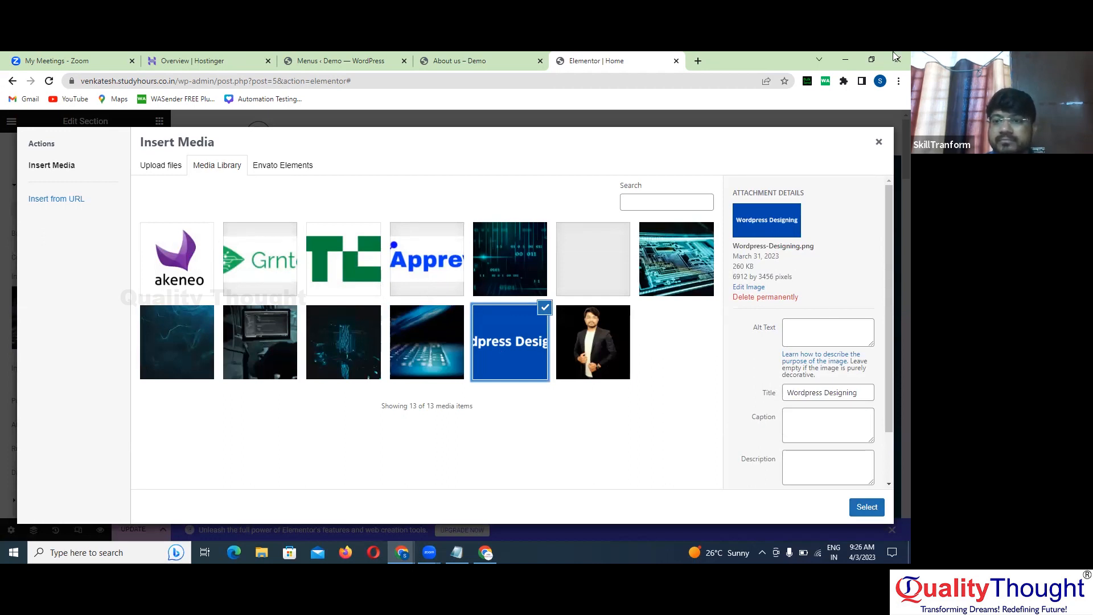
click(861, 506)
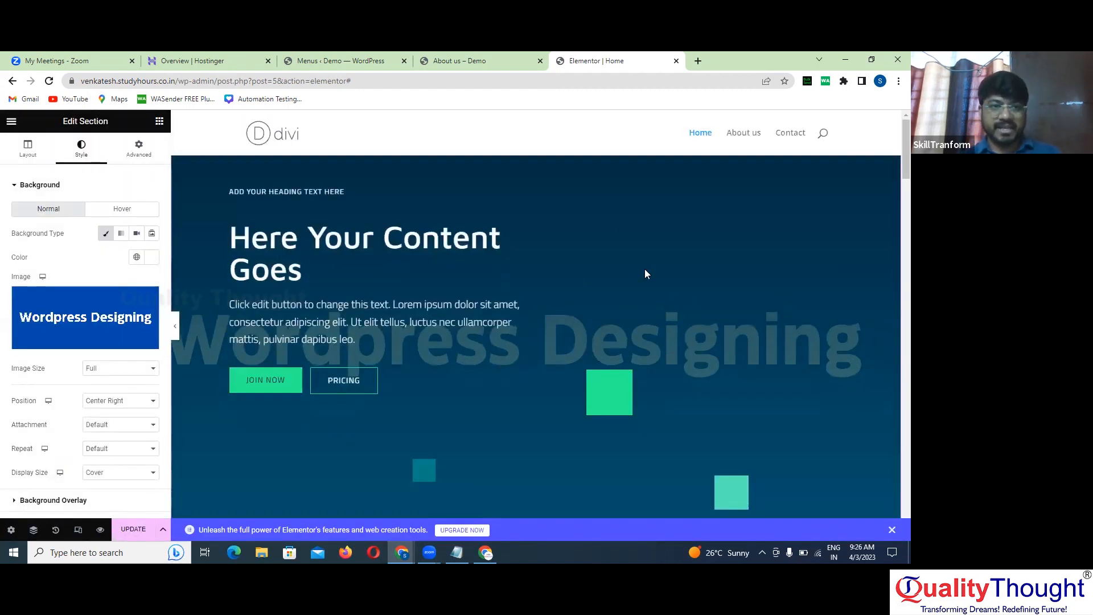
mouse_move(61, 308)
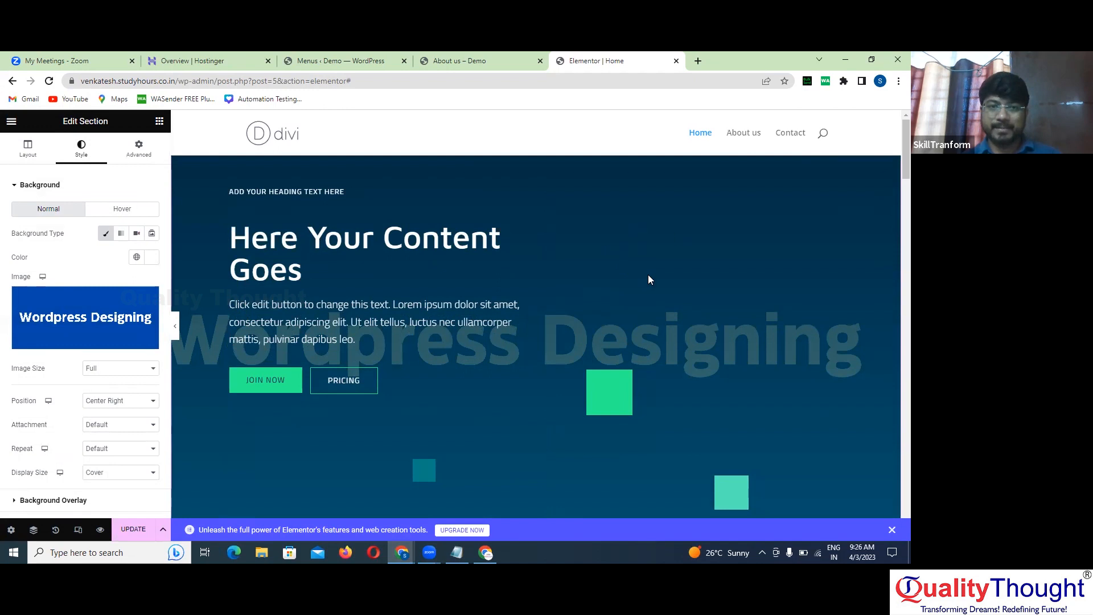
scroll(674, 265, down, 5)
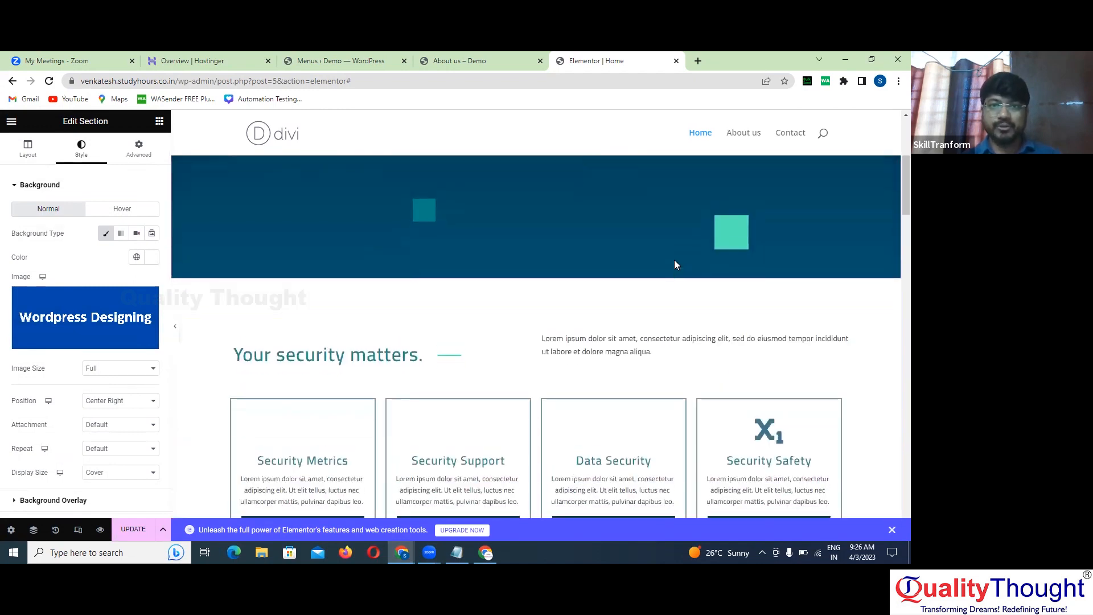
scroll(674, 265, up, 5)
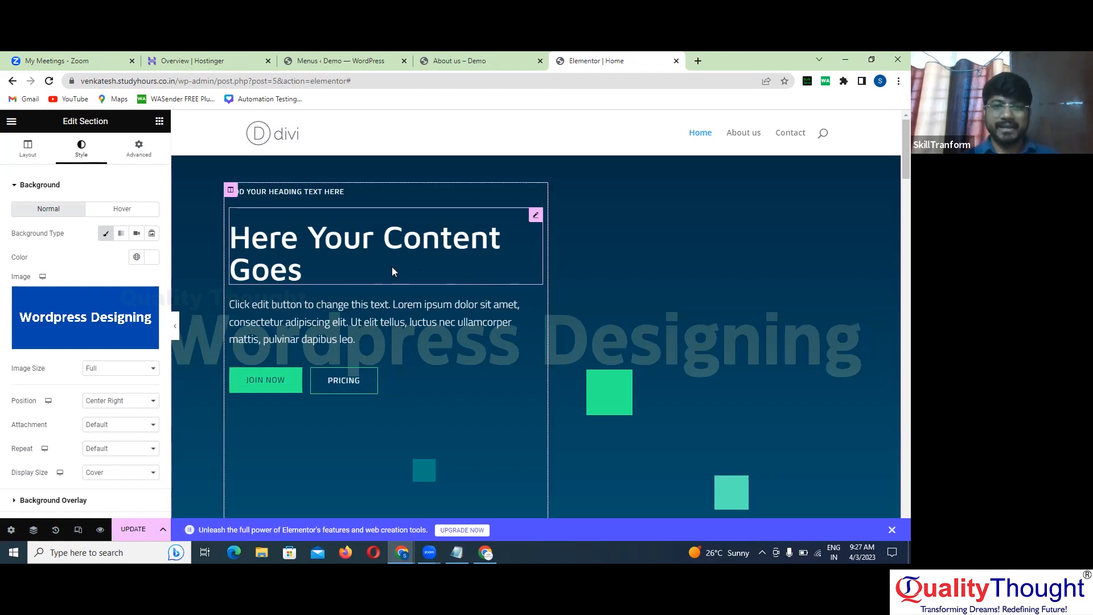
Replace the main hero heading's title with "WordPress Development & Designing", accepting the suggested spelling of WordPress
click(303, 271)
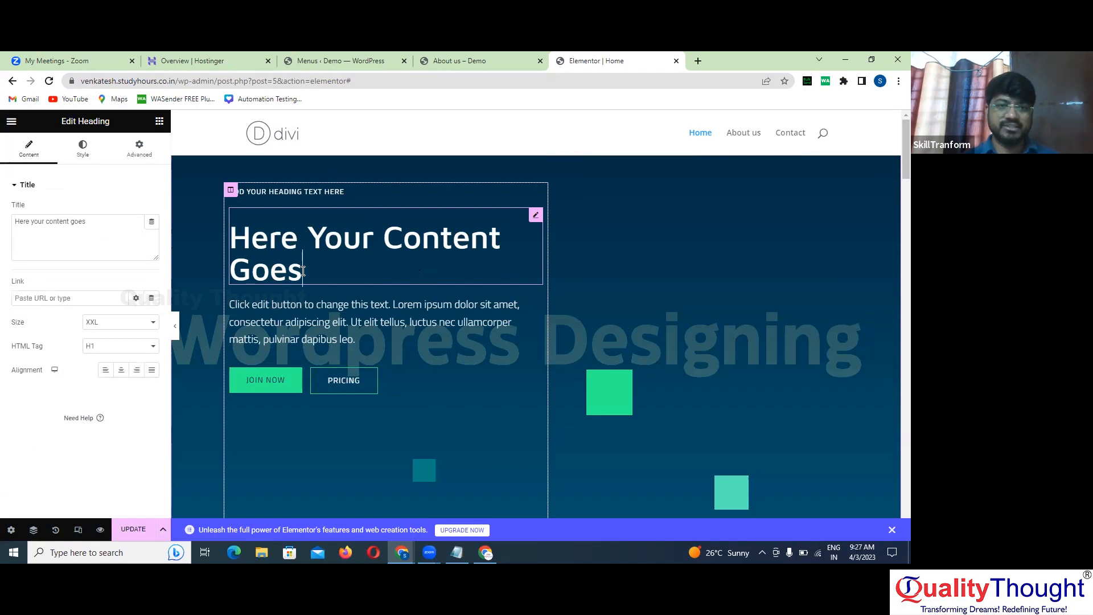
click(100, 227)
key(BackSpace)
key(BackSpace)
key(BackSpace)
key(BackSpace)
key(BackSpace)
key(BackSpace)
key(BackSpace)
key(BackSpace)
key(BackSpace)
key(BackSpace)
key(BackSpace)
key(BackSpace)
key(BackSpace)
key(BackSpace)
key(BackSpace)
key(BackSpace)
key(BackSpace)
key(BackSpace)
key(BackSpace)
key(BackSpace)
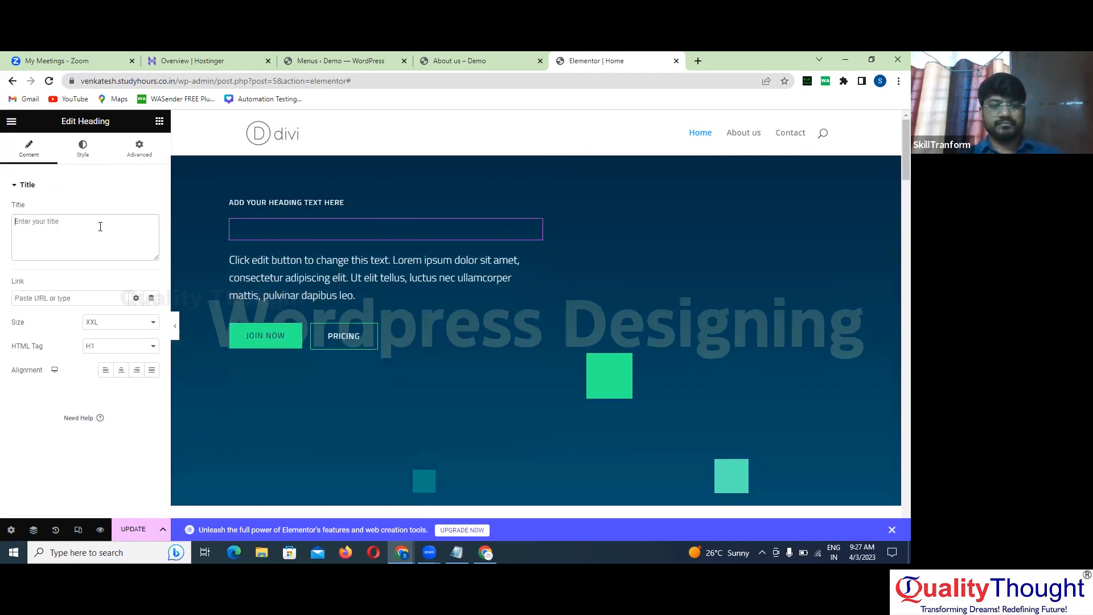
text(Wordpre)
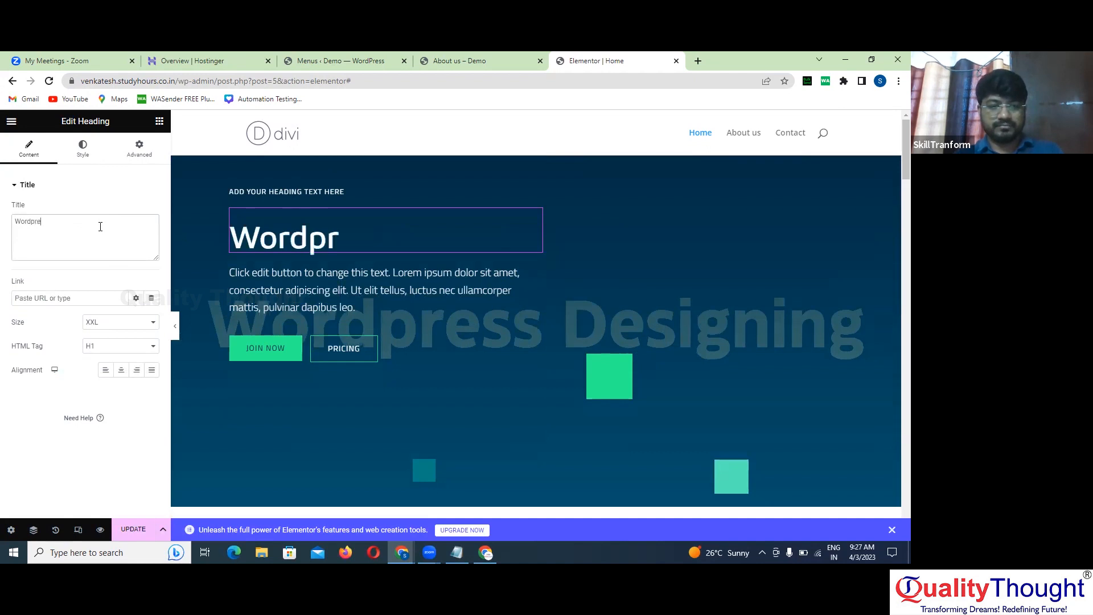
text(ss Deve)
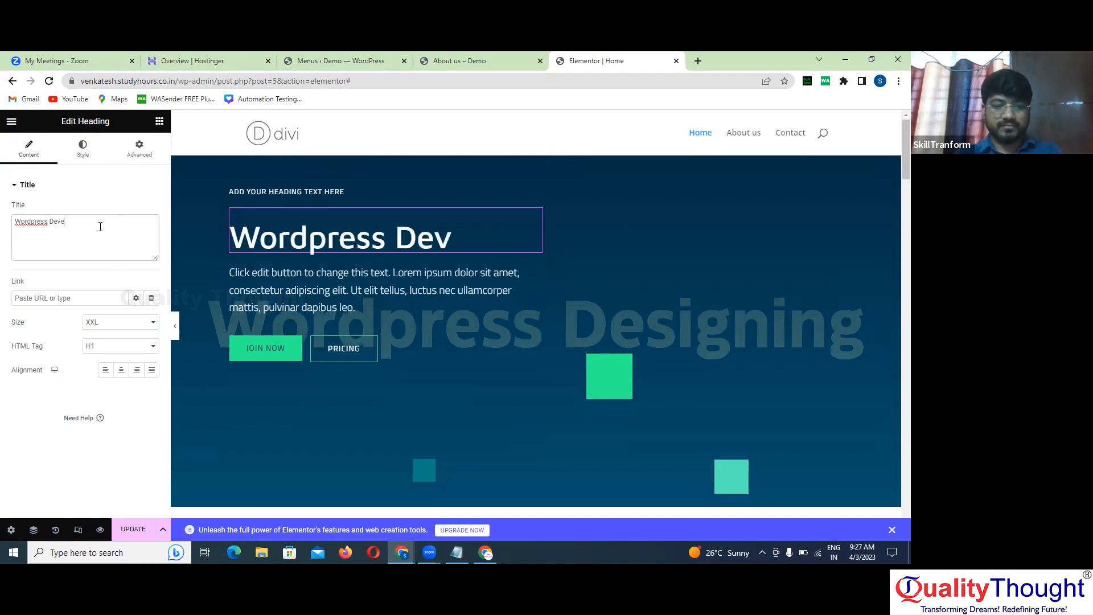
text(lopmen)
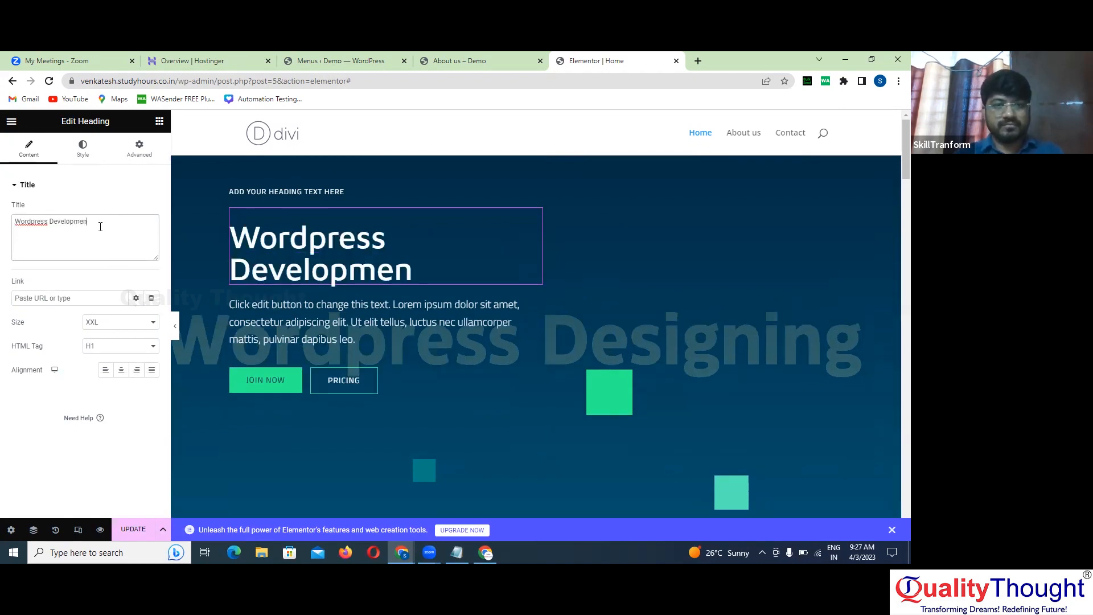
text(t & )
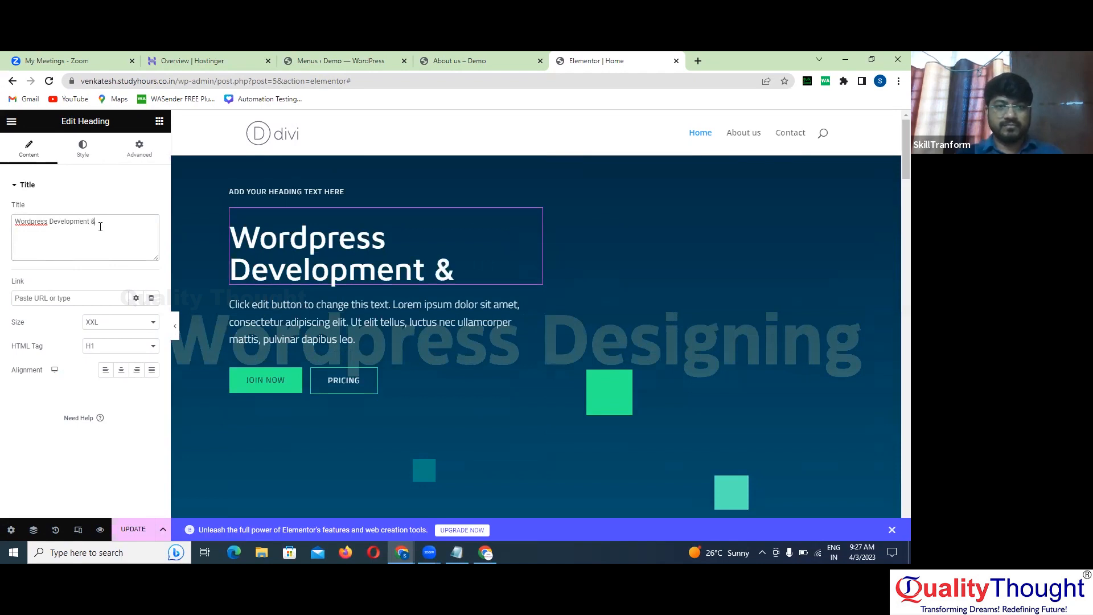
text(Designing)
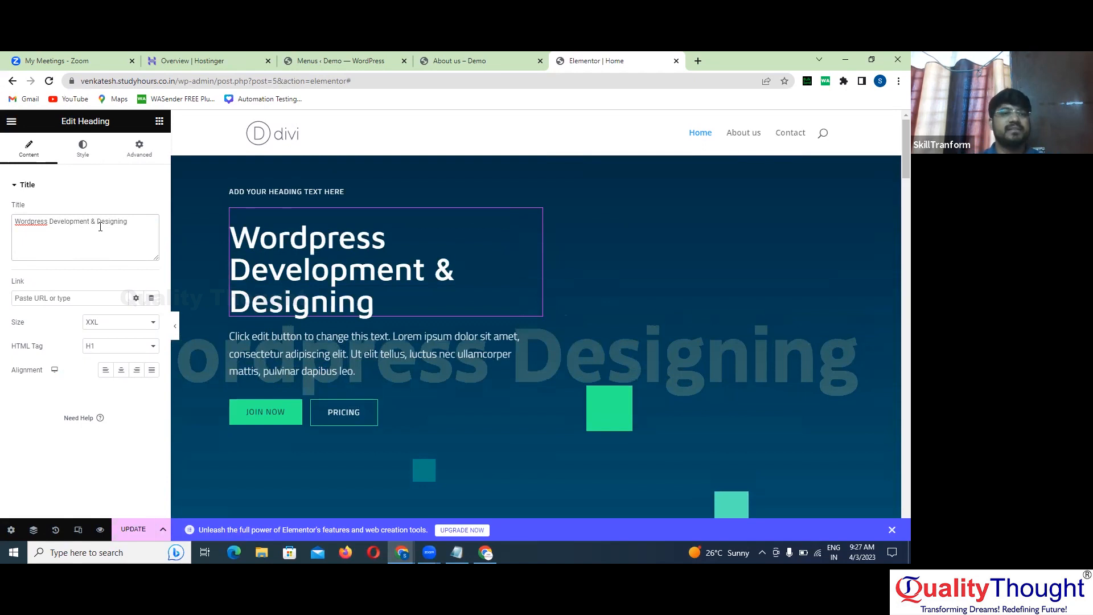
right_click(42, 222)
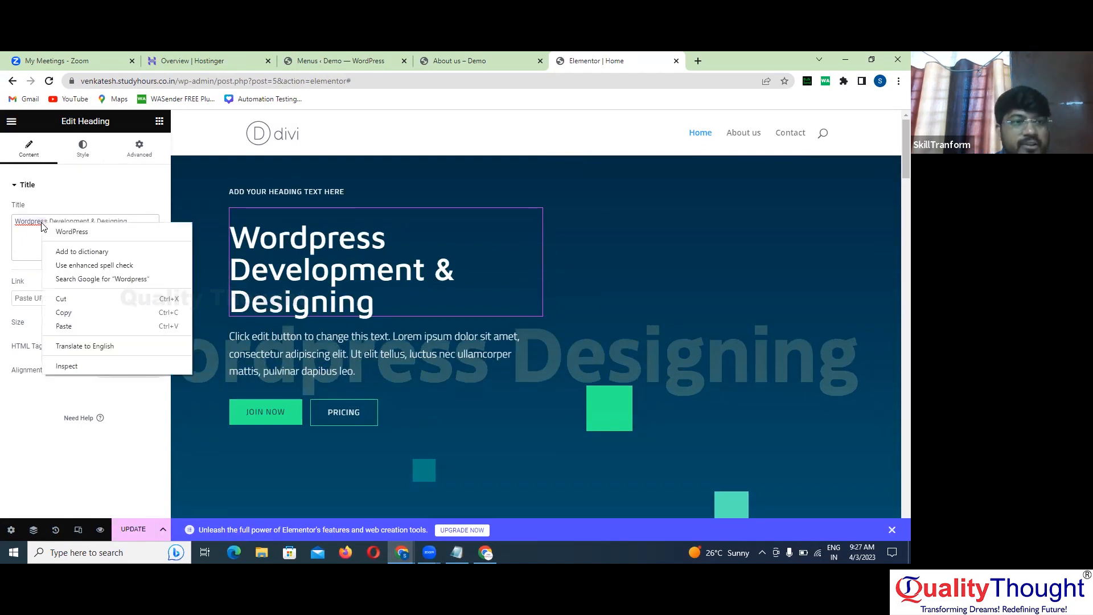
click(71, 233)
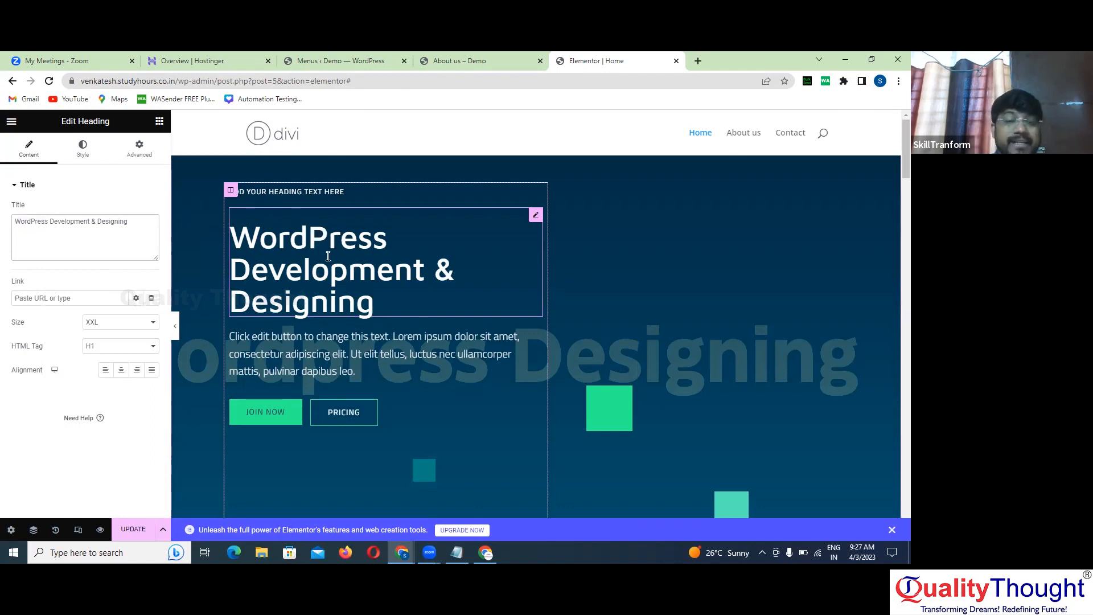
Set the hero heading's typography size to 6 em
click(72, 160)
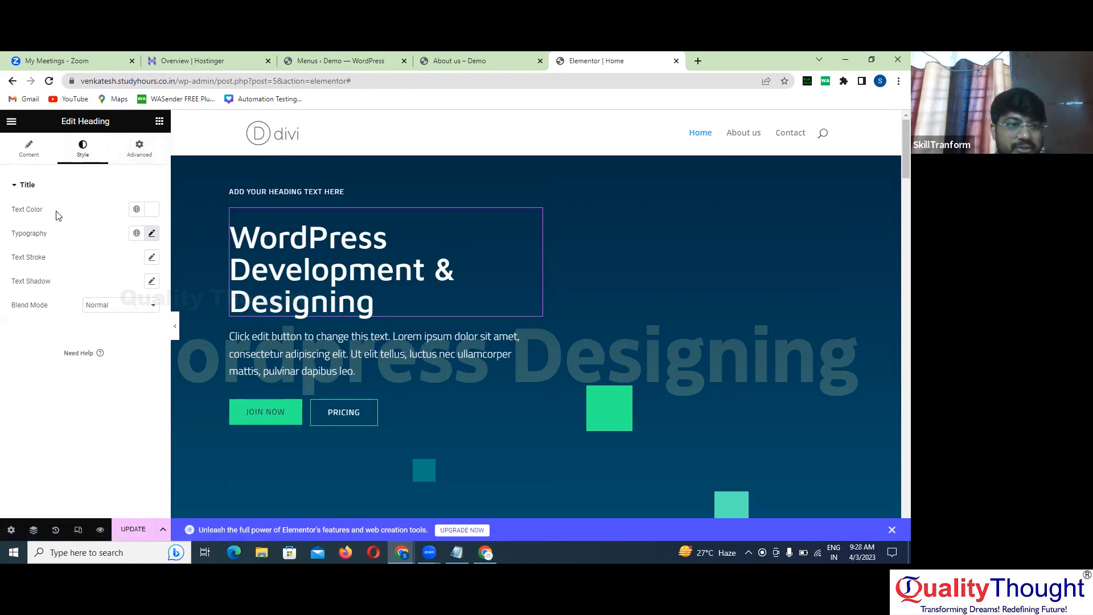
click(152, 234)
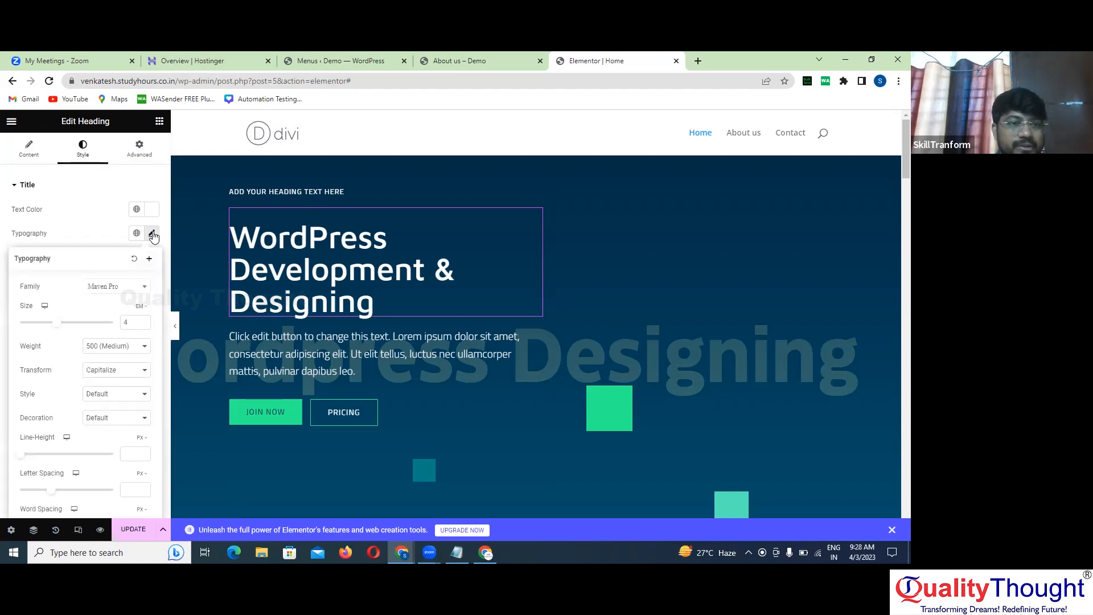
click(145, 320)
click(144, 321)
click(144, 321)
click(145, 320)
click(144, 320)
click(144, 320)
click(144, 321)
click(144, 320)
click(144, 321)
click(144, 320)
click(144, 321)
click(144, 320)
click(144, 321)
click(144, 320)
click(144, 321)
click(144, 320)
click(144, 321)
click(144, 320)
click(145, 320)
click(145, 321)
click(144, 320)
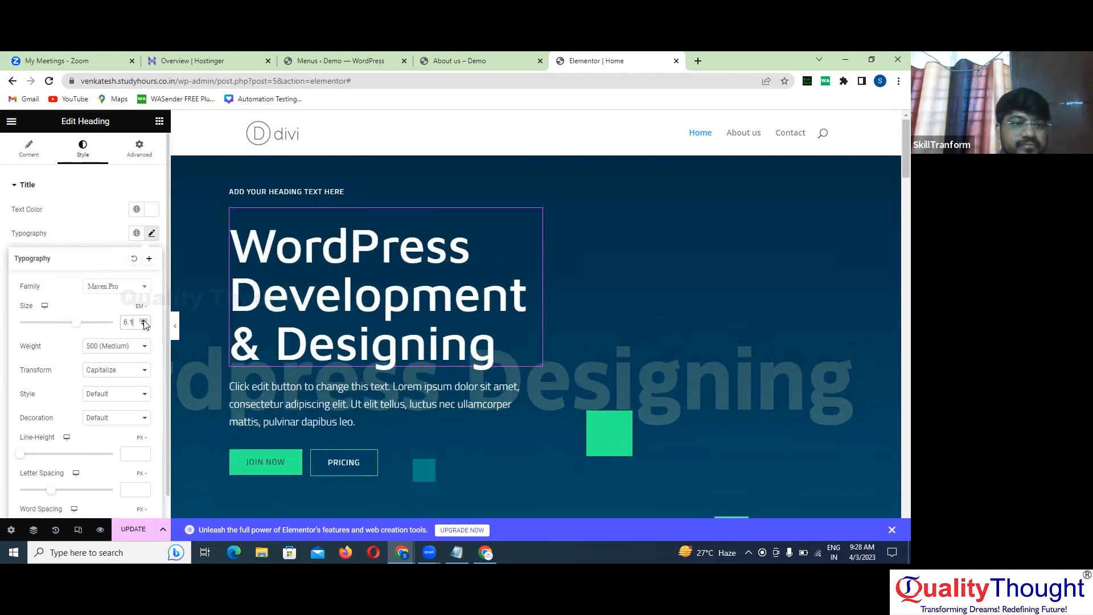
click(145, 324)
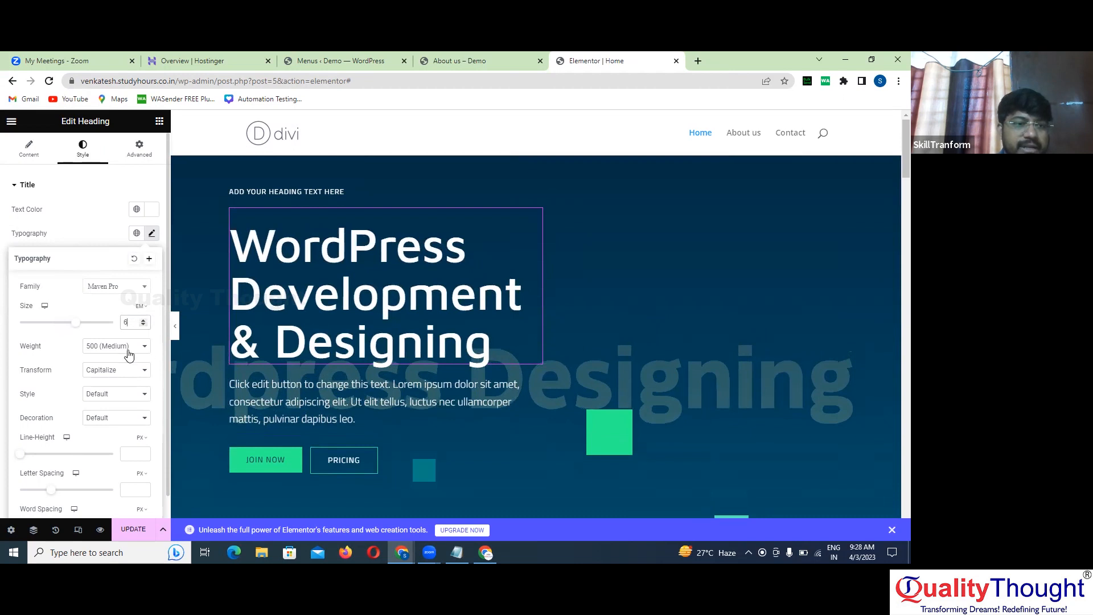
Set the hero heading's line height to 81 px and its font family to Times New Roman
scroll(85, 402, down, 1)
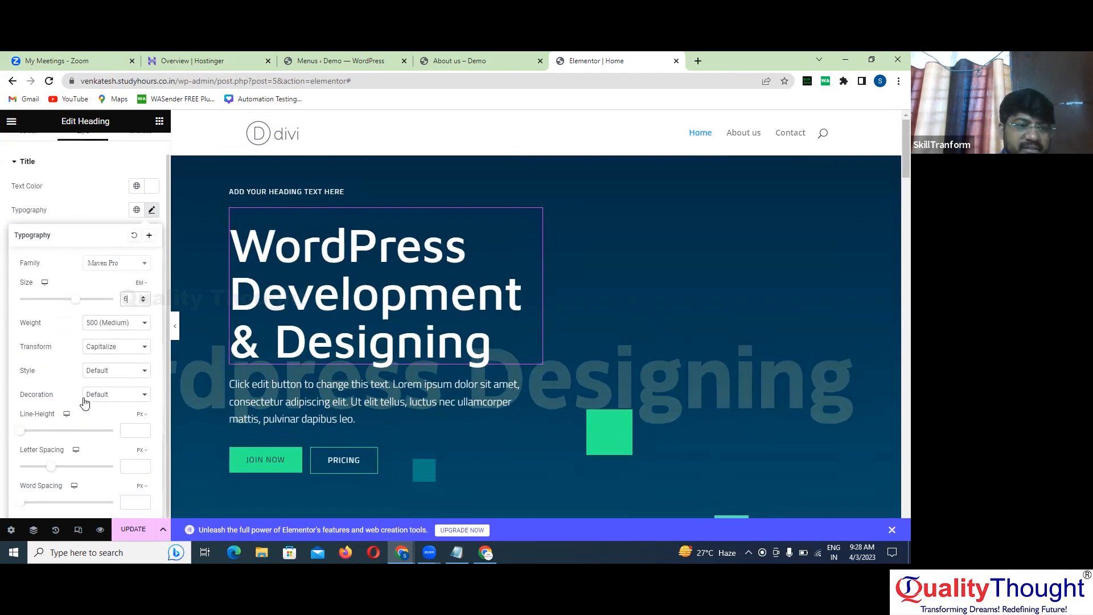
drag(28, 436, 98, 442)
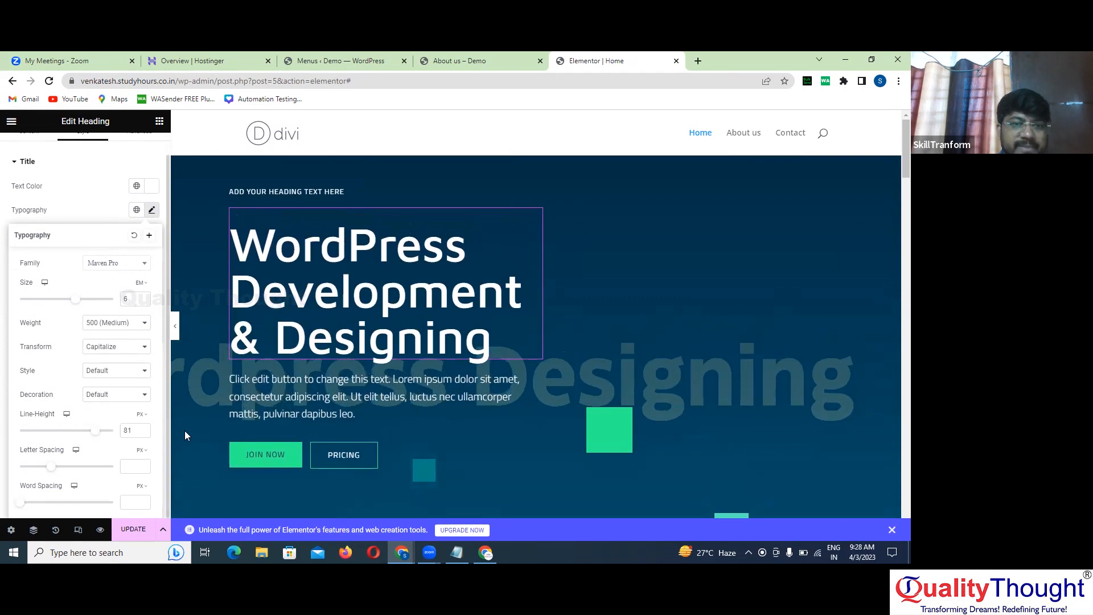
scroll(94, 306, up, 1)
scroll(94, 306, up, 1)
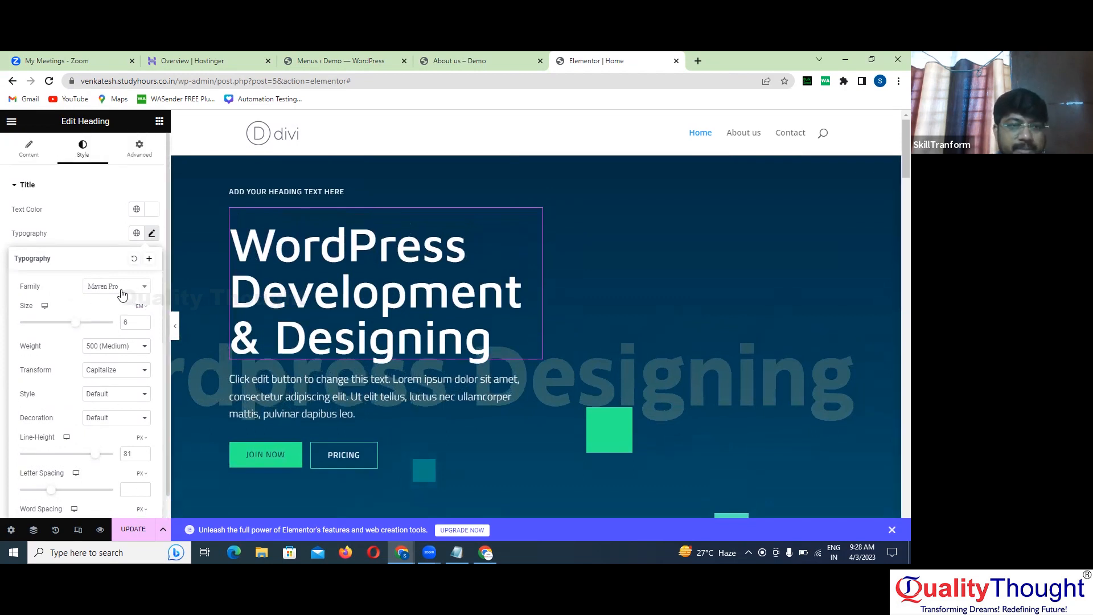
click(118, 290)
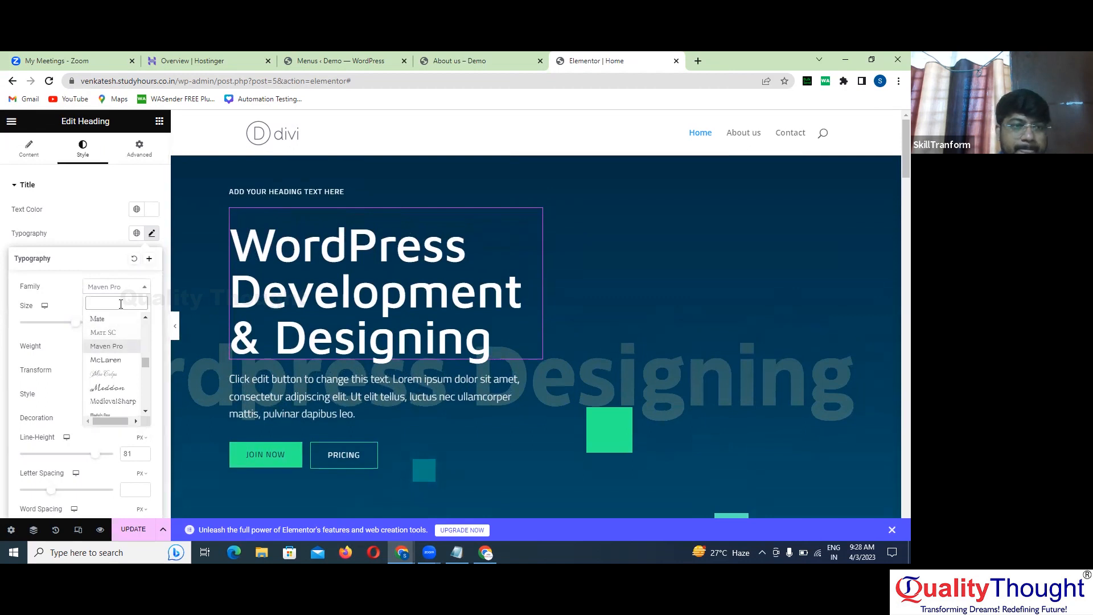
text(times)
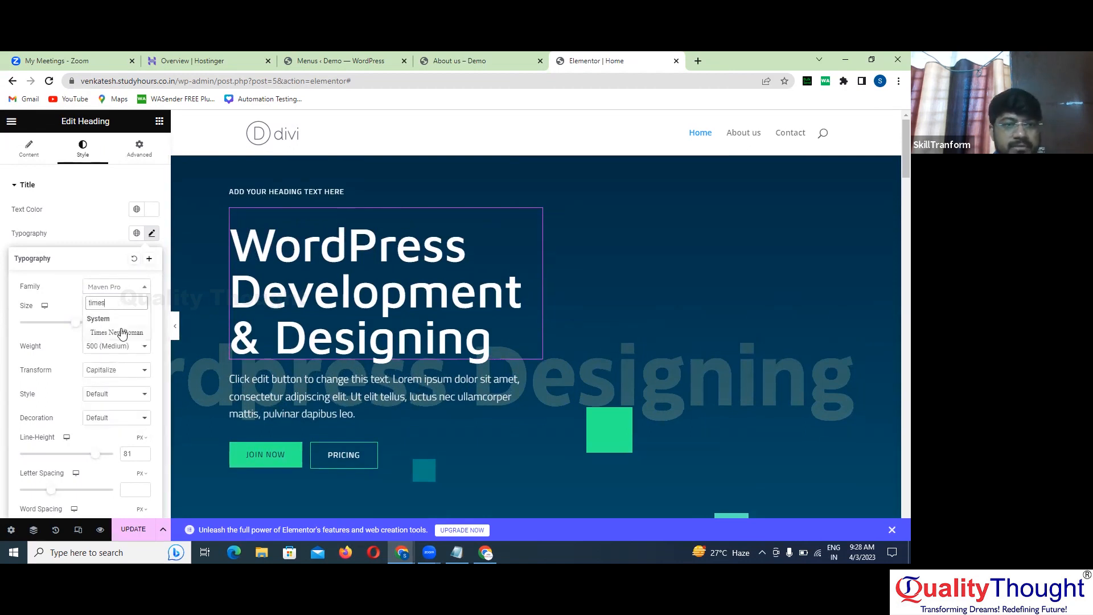
click(120, 332)
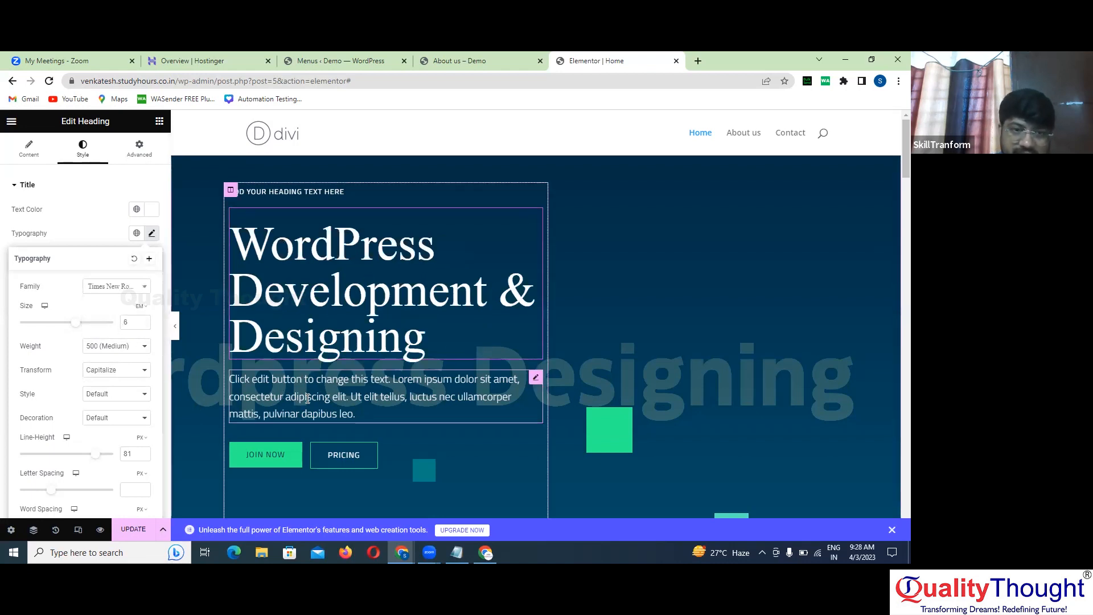
Delete the placeholder text paragraph between the hero heading and the buttons
right_click(536, 379)
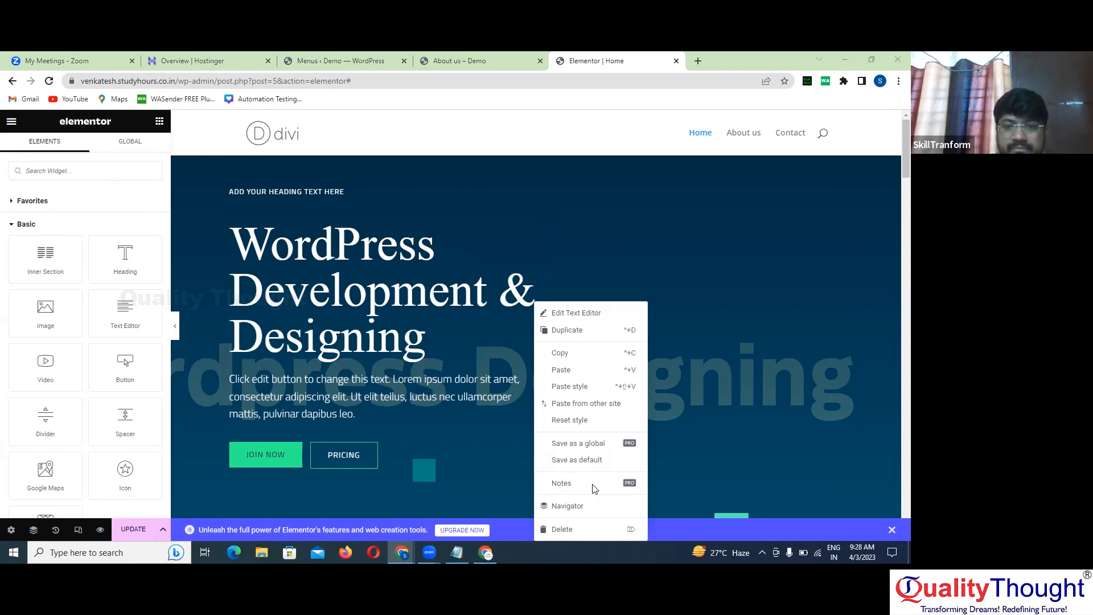
click(567, 529)
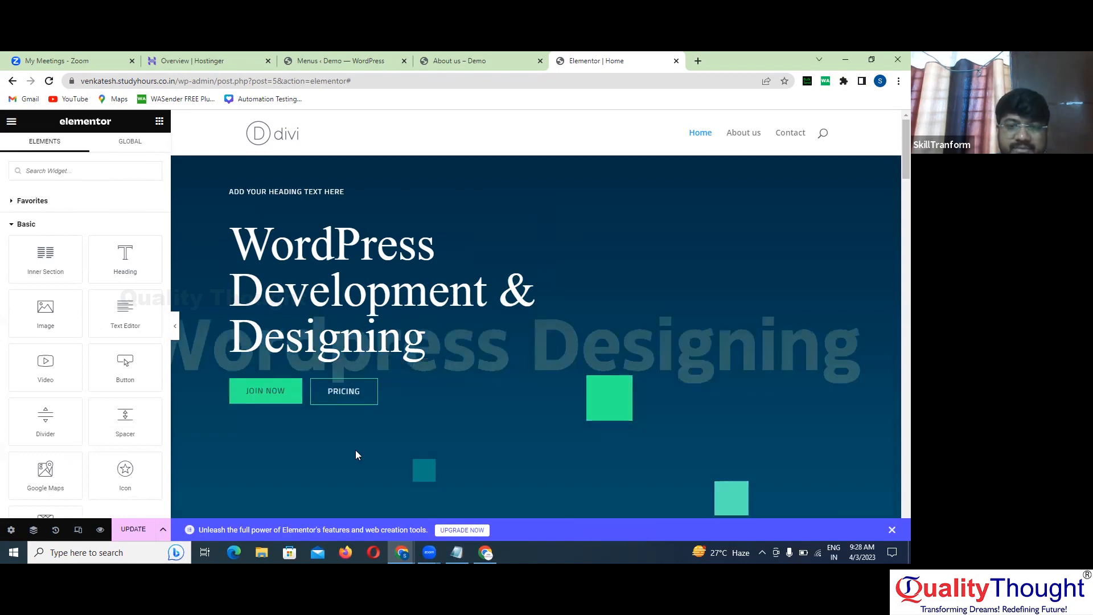
Open the Join Now button's settings, and return to the About us page in the Divi builder
click(297, 386)
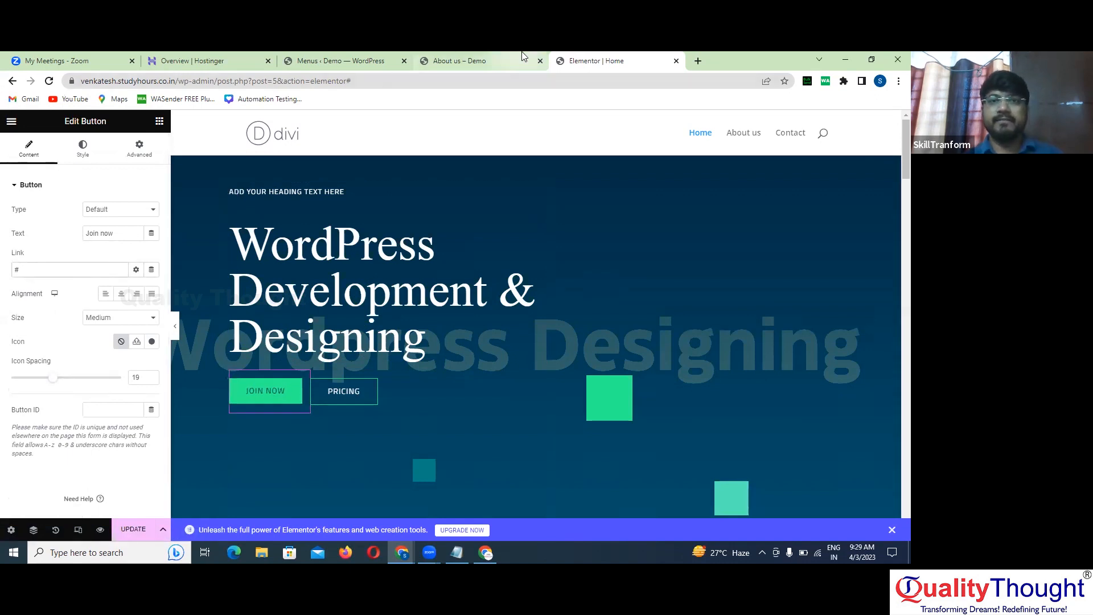
click(495, 56)
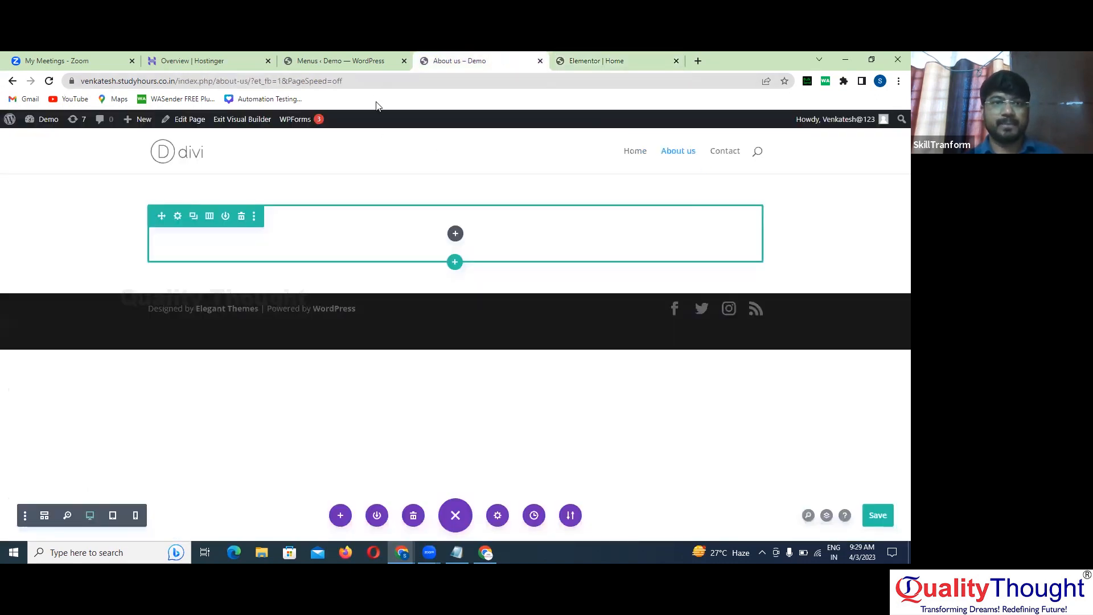
Link the home page's Join Now button to the About us page's URL, without its query string, and update the page
drag(251, 82, 78, 88)
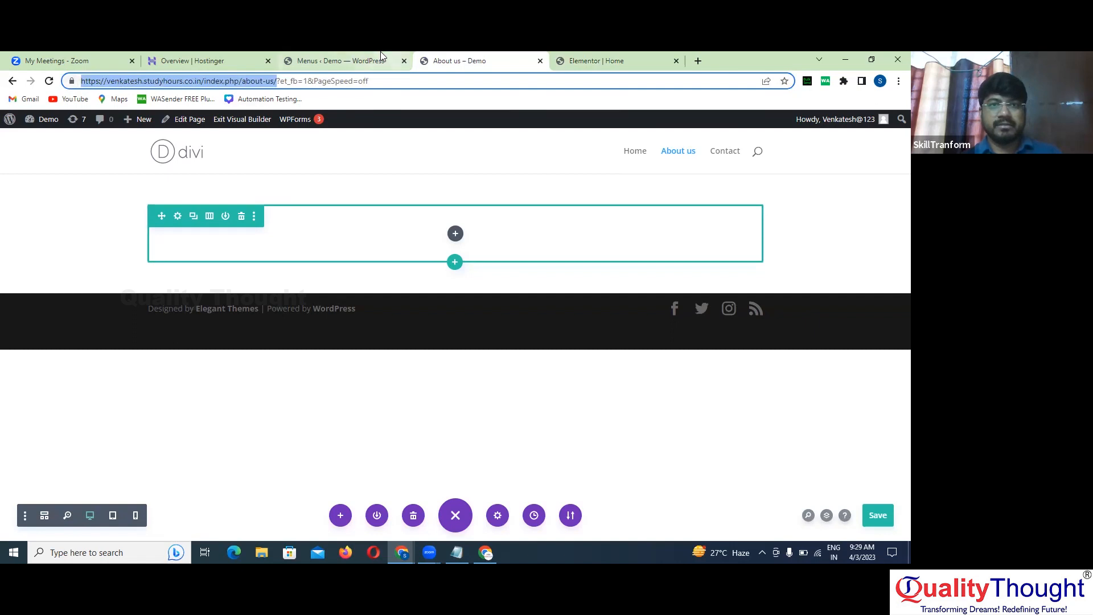
click(362, 57)
click(578, 53)
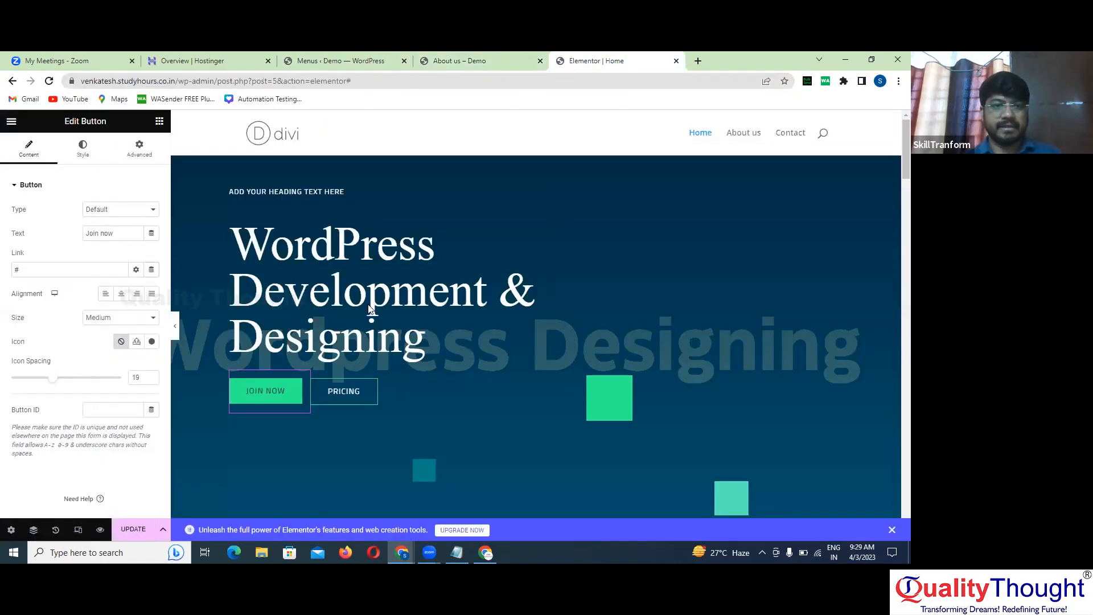
click(54, 267)
key(ctrl+v)
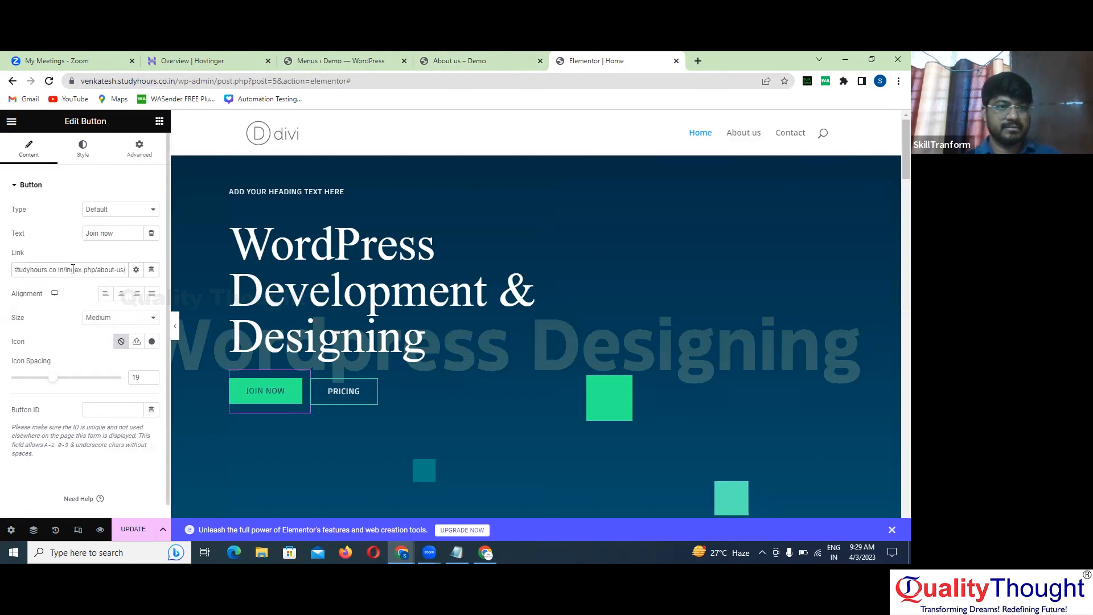
click(133, 533)
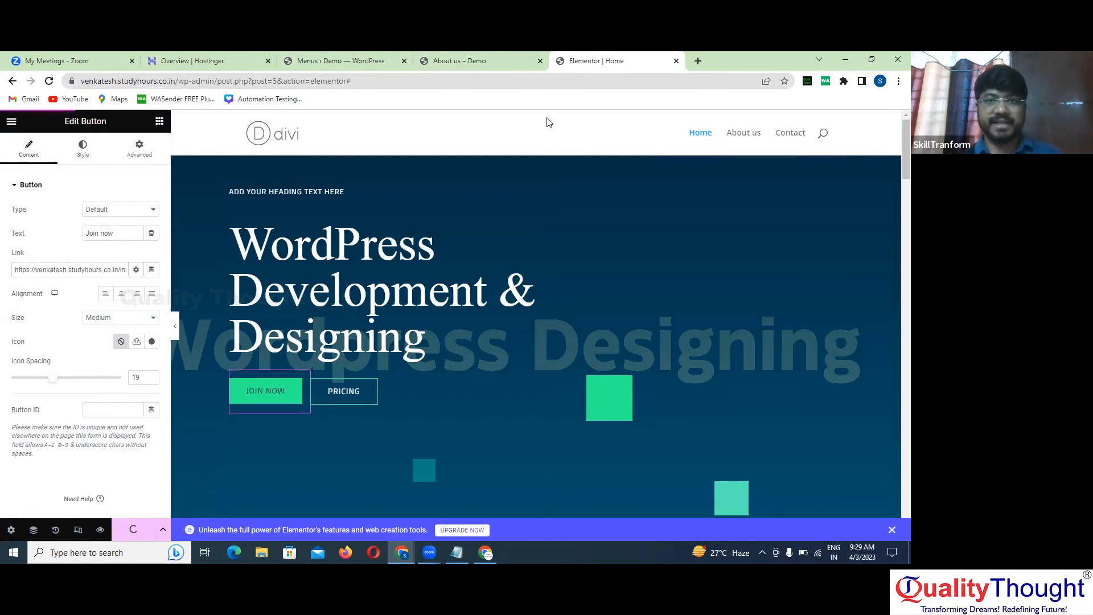
Open the live demo site in a new browser tab and test the Join Now button's link
click(695, 62)
text(venkatesh.studyhours.co.in)
key(Return)
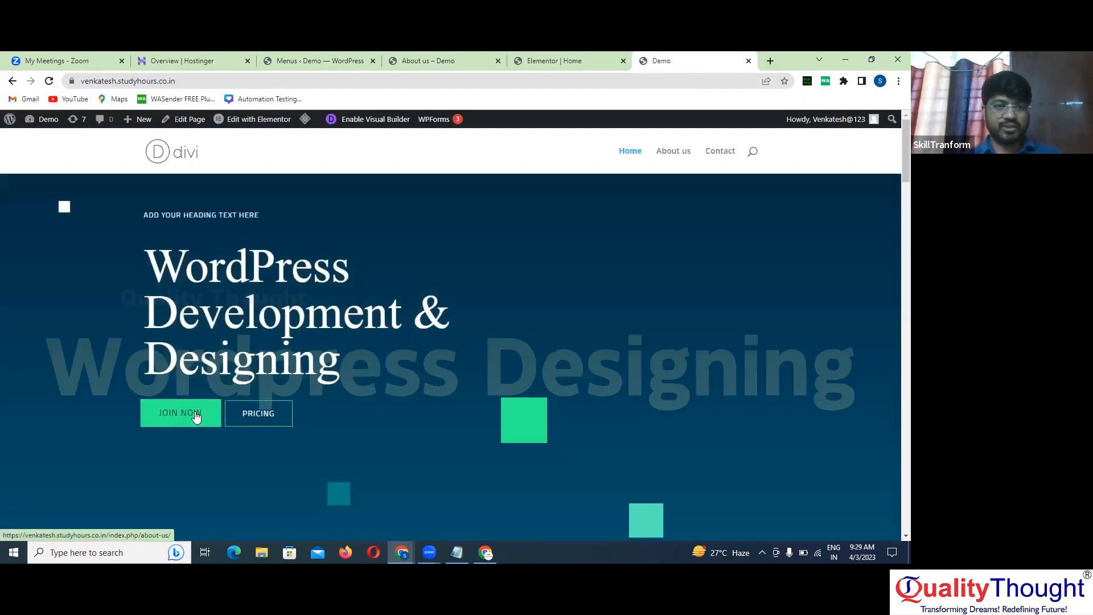
click(195, 416)
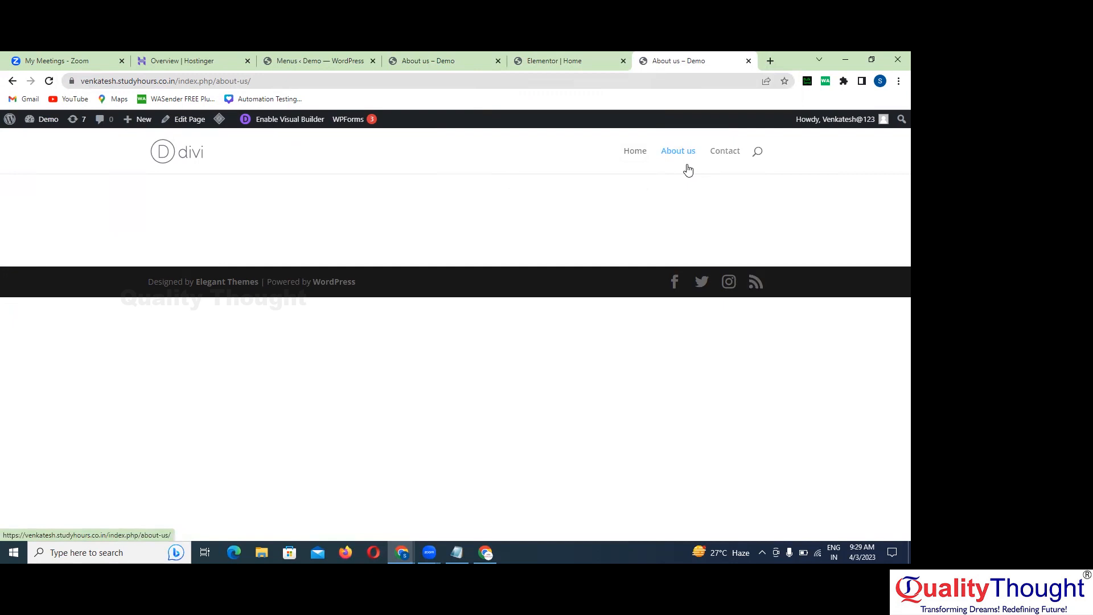
Return to the About us page in the Divi builder and give its section a solid blue background color
click(475, 60)
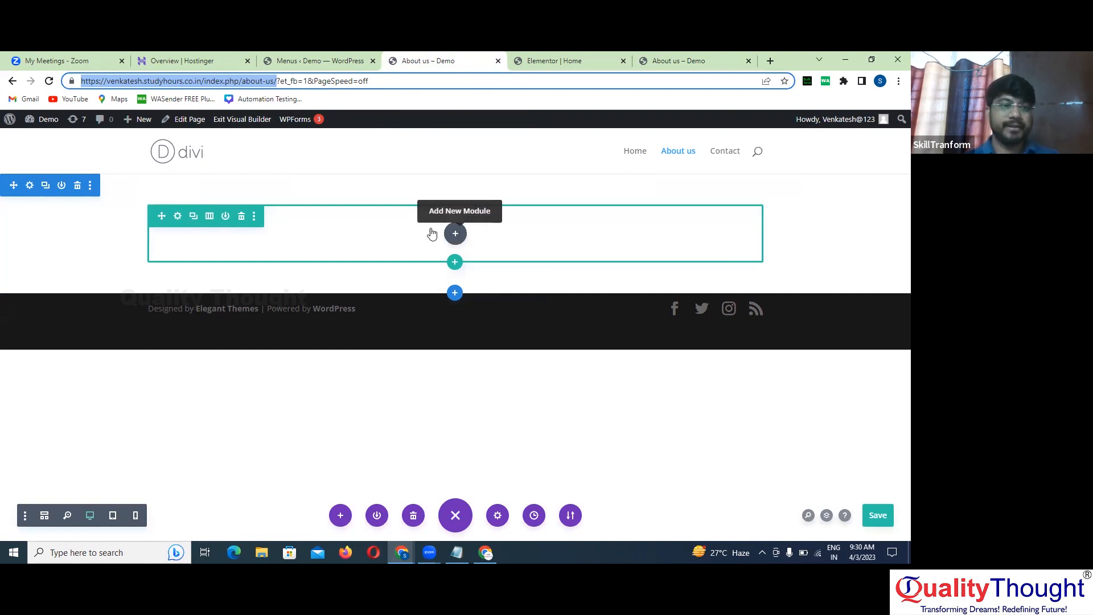
click(29, 187)
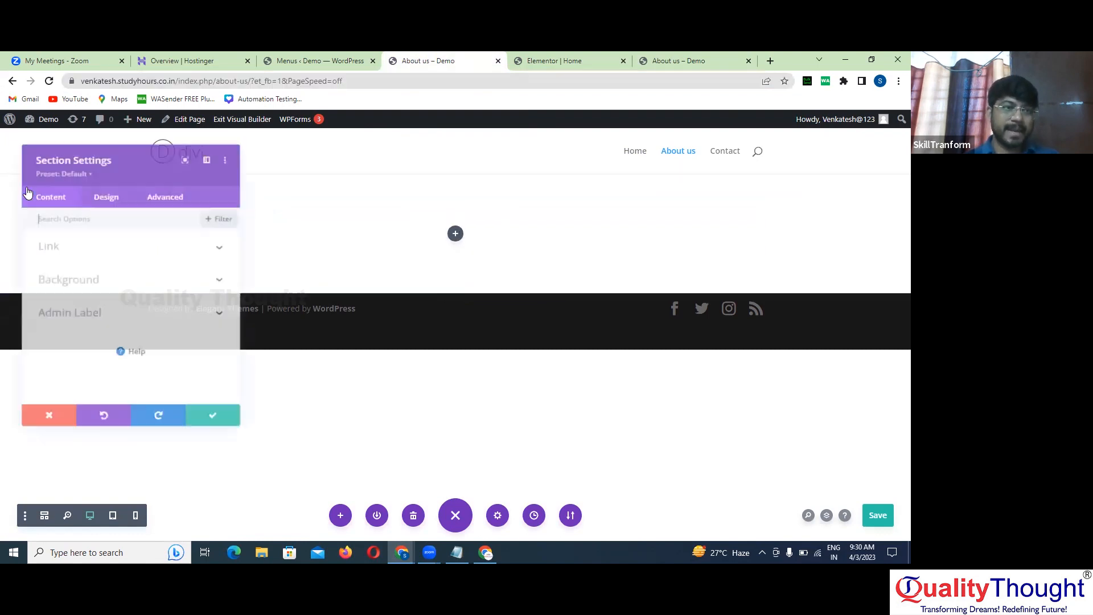
click(116, 283)
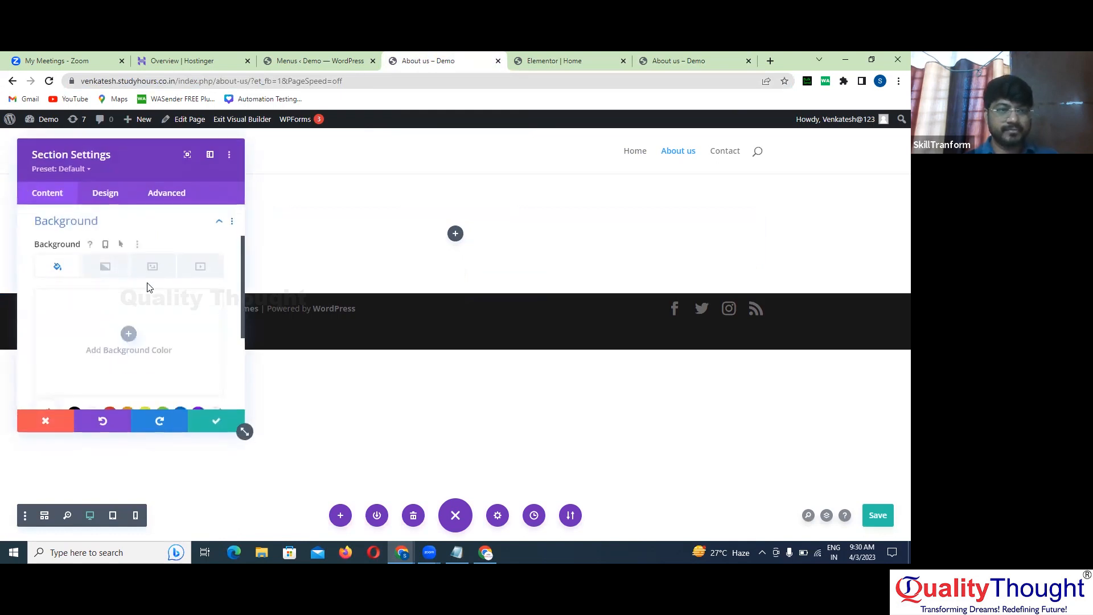
click(129, 334)
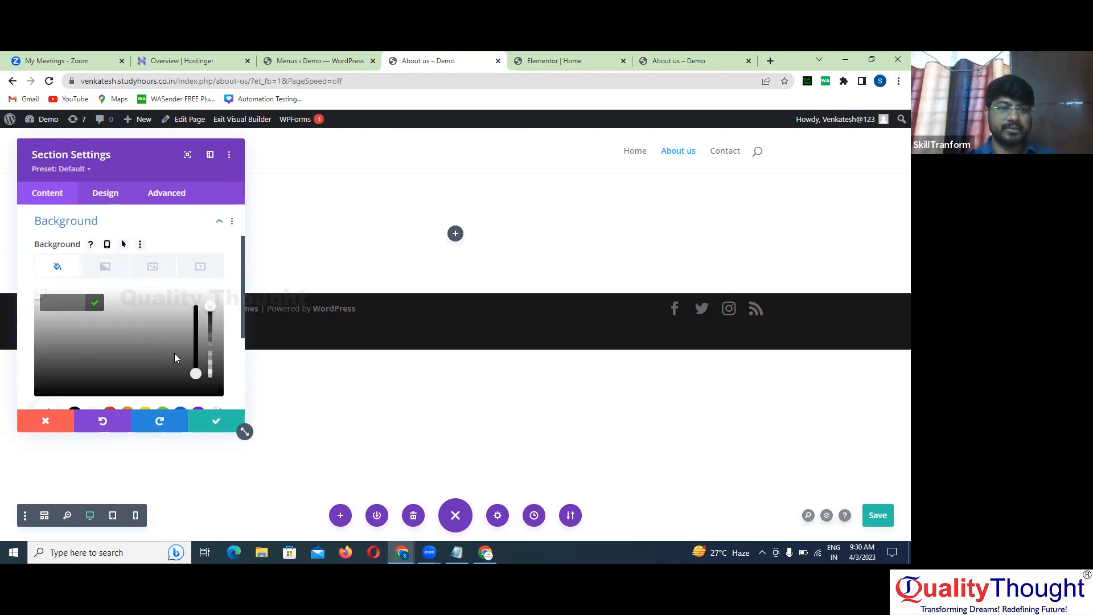
click(180, 412)
click(218, 420)
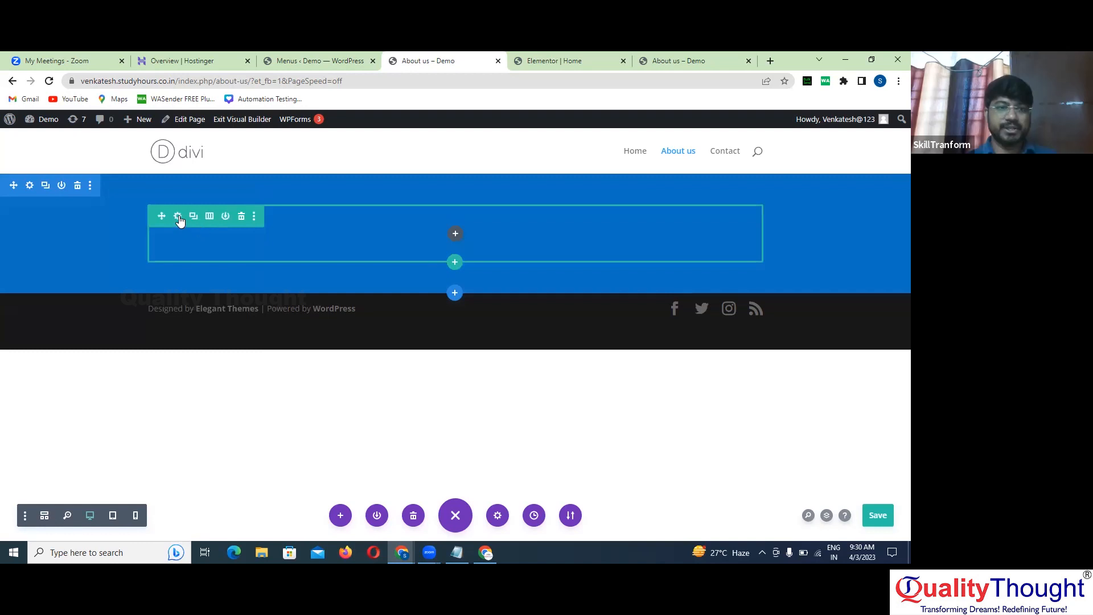
Set the Wordpress-Designing.png image from the media library as the background of the row's column
click(178, 216)
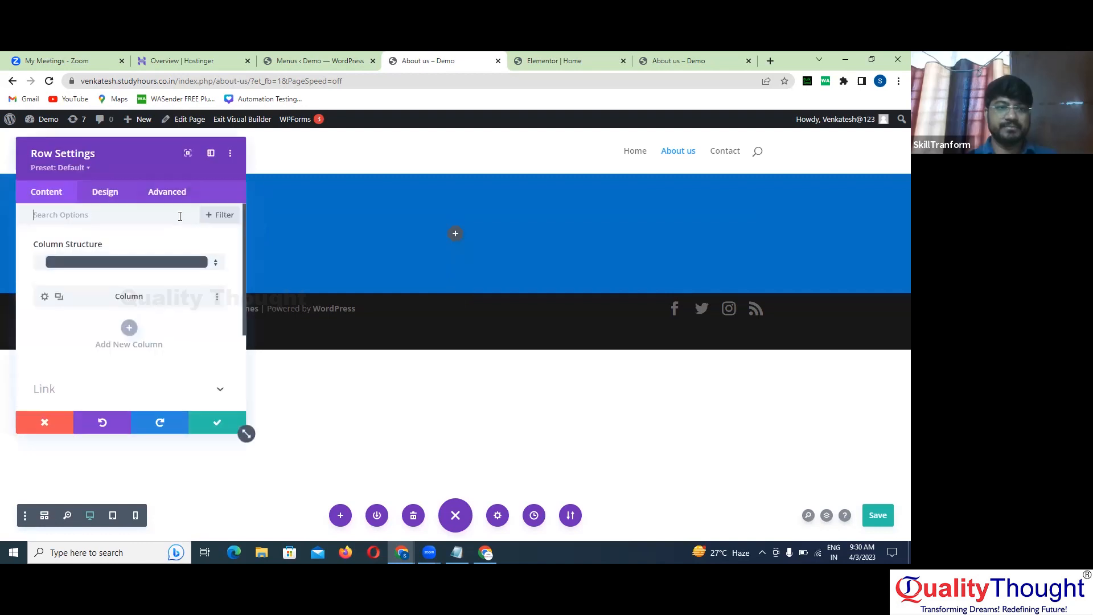
click(47, 299)
scroll(73, 339, down, 1)
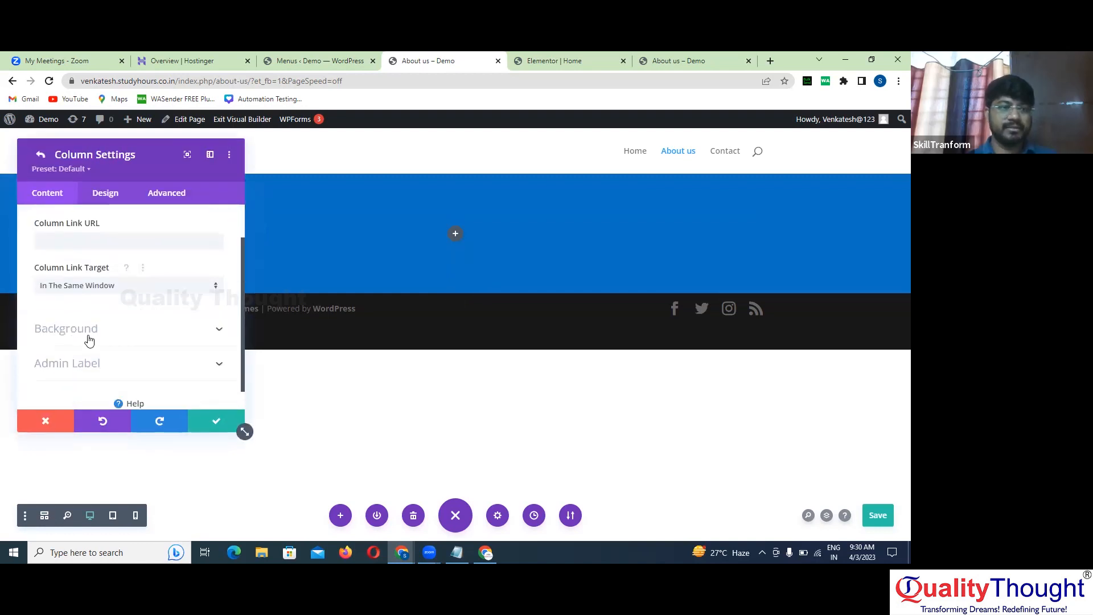
click(114, 337)
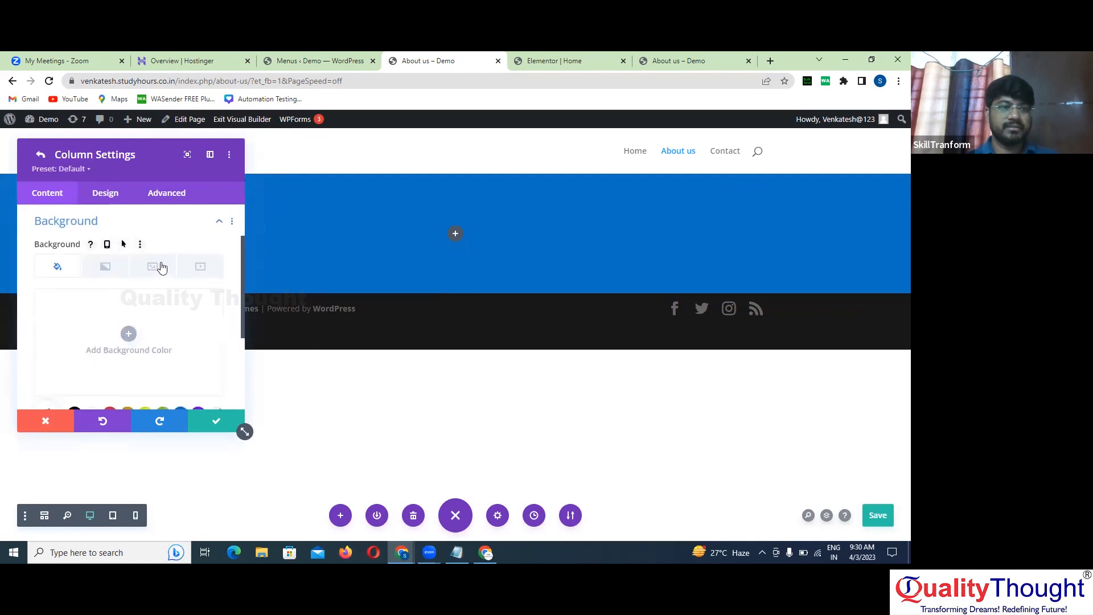
click(152, 266)
click(129, 334)
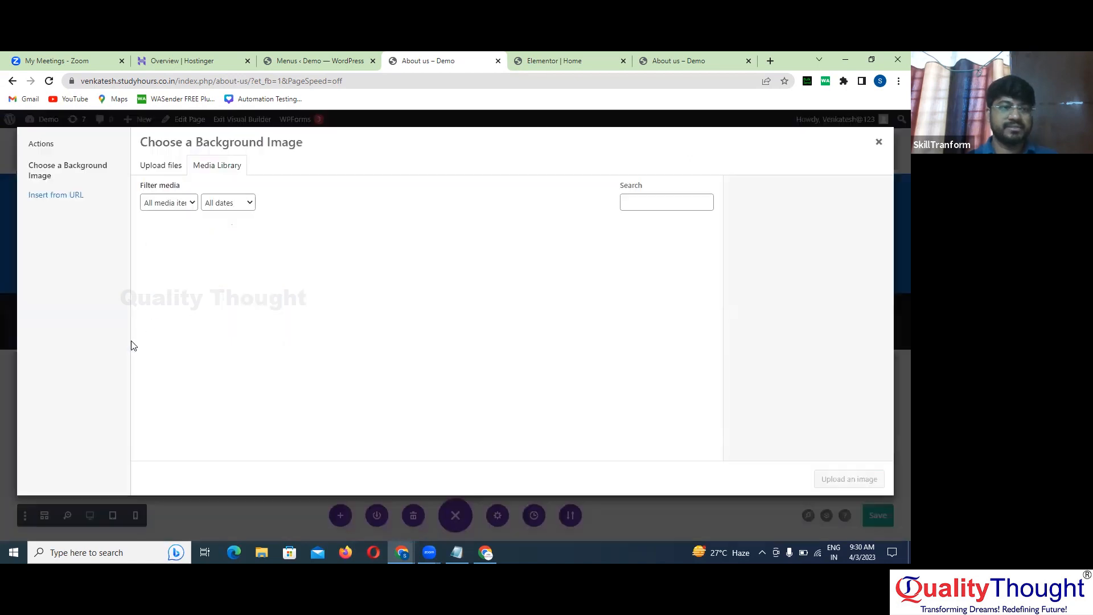
click(498, 346)
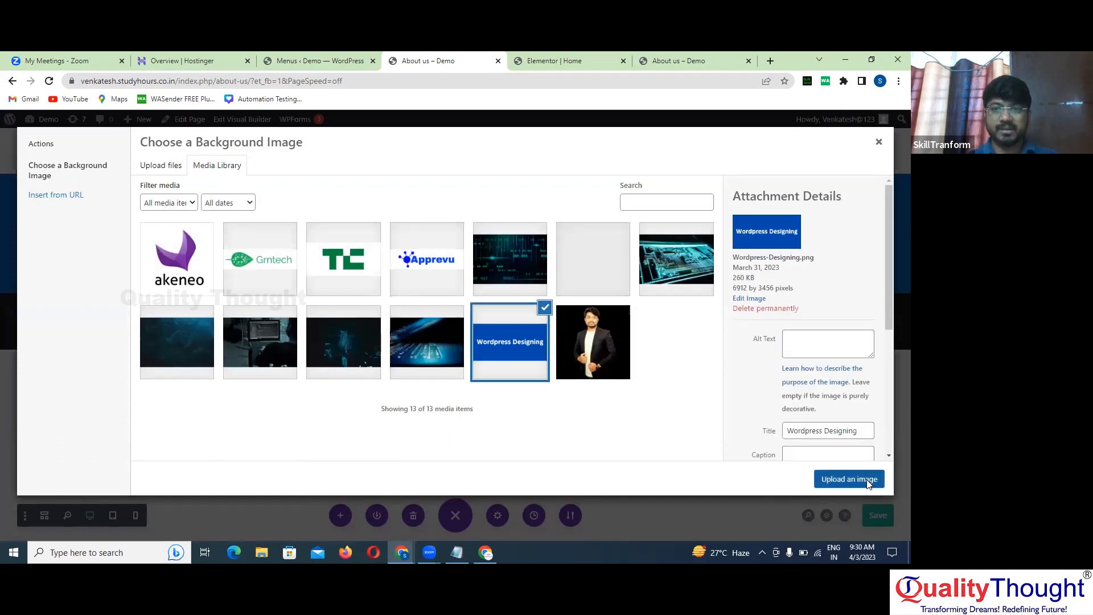
click(870, 484)
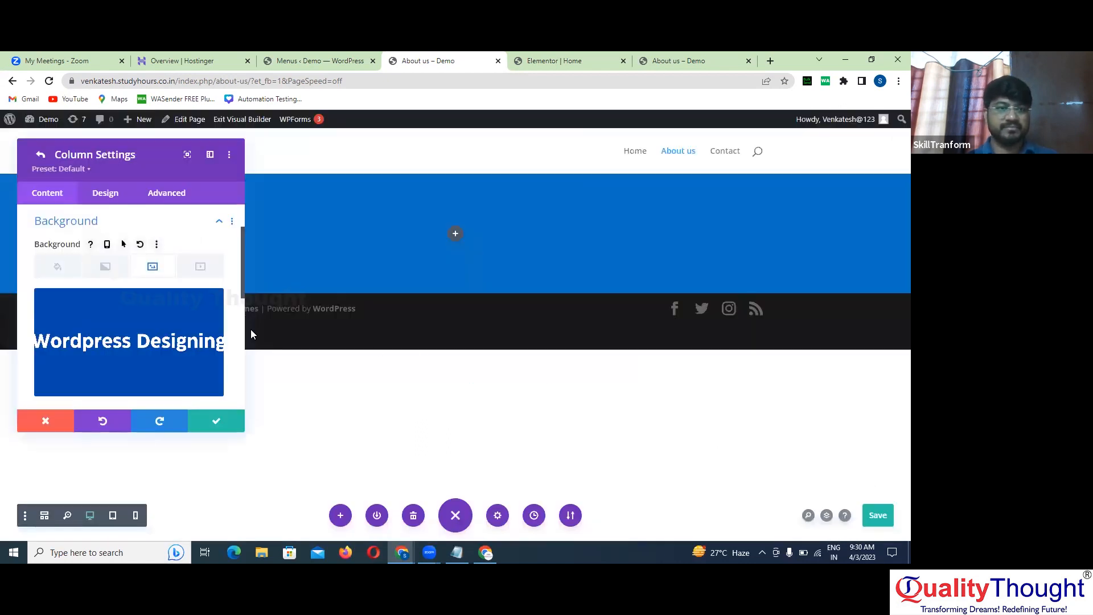
scroll(176, 335, down, 2)
scroll(178, 333, up, 3)
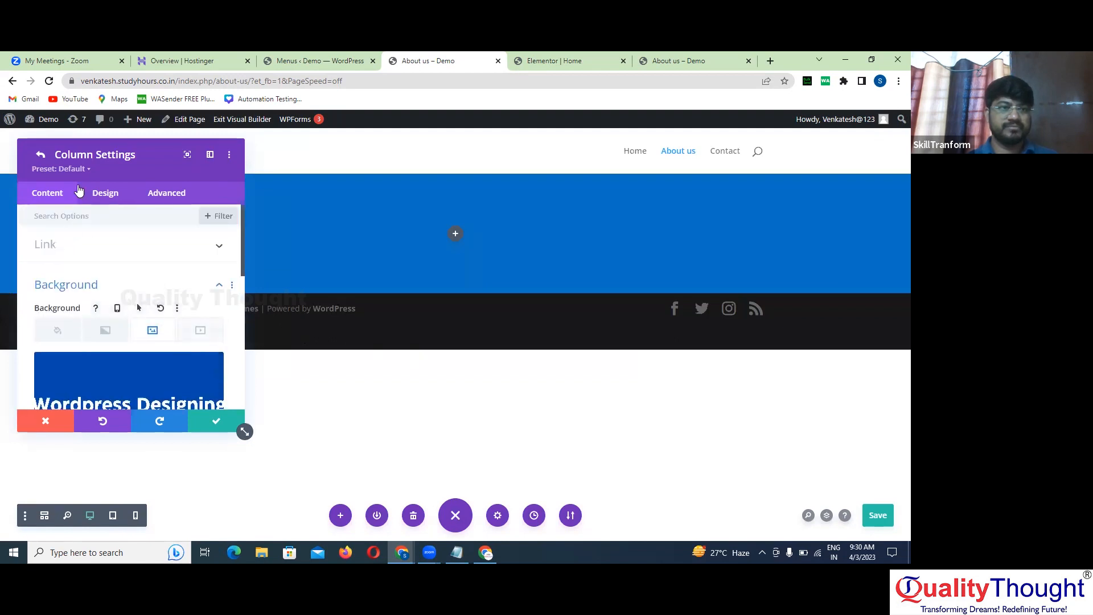
Go back to the row's settings and use the Wordpress Designing image as the row's own background
click(41, 155)
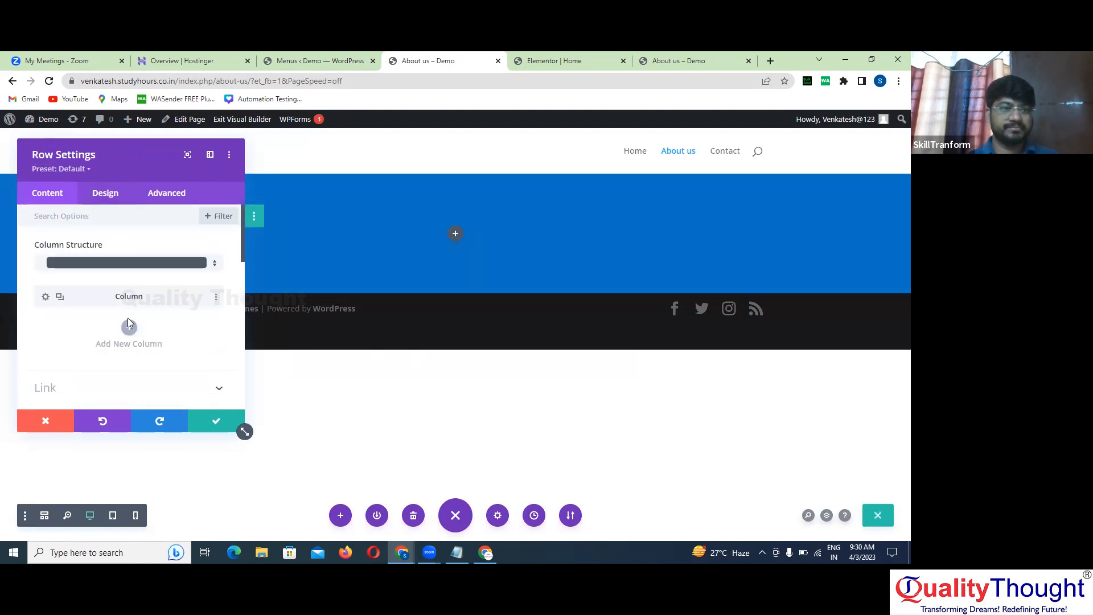
scroll(127, 318, down, 5)
scroll(129, 323, up, 3)
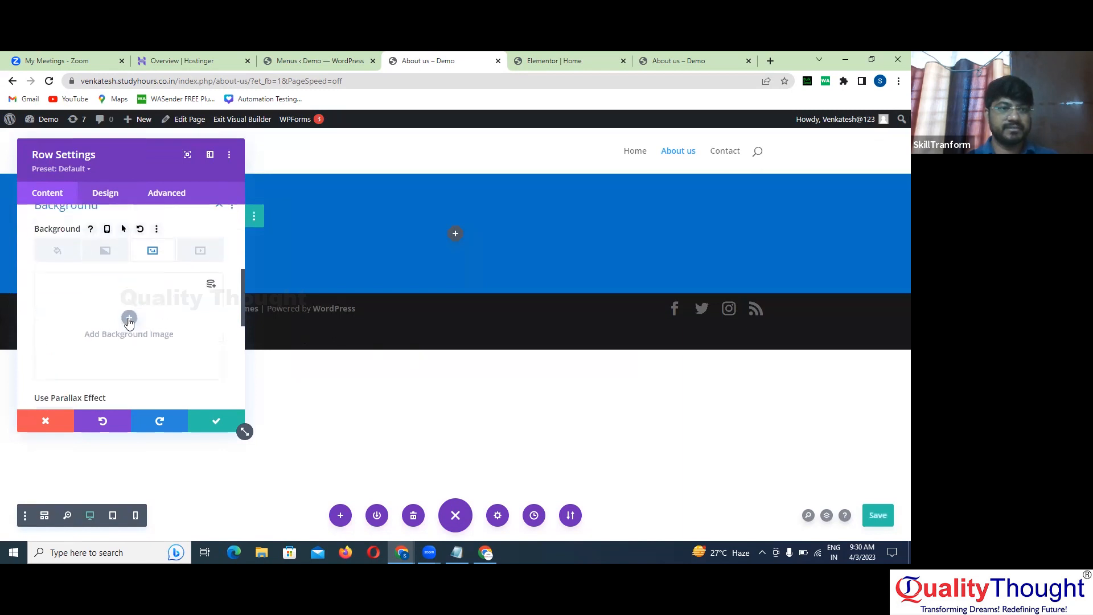
scroll(129, 323, down, 2)
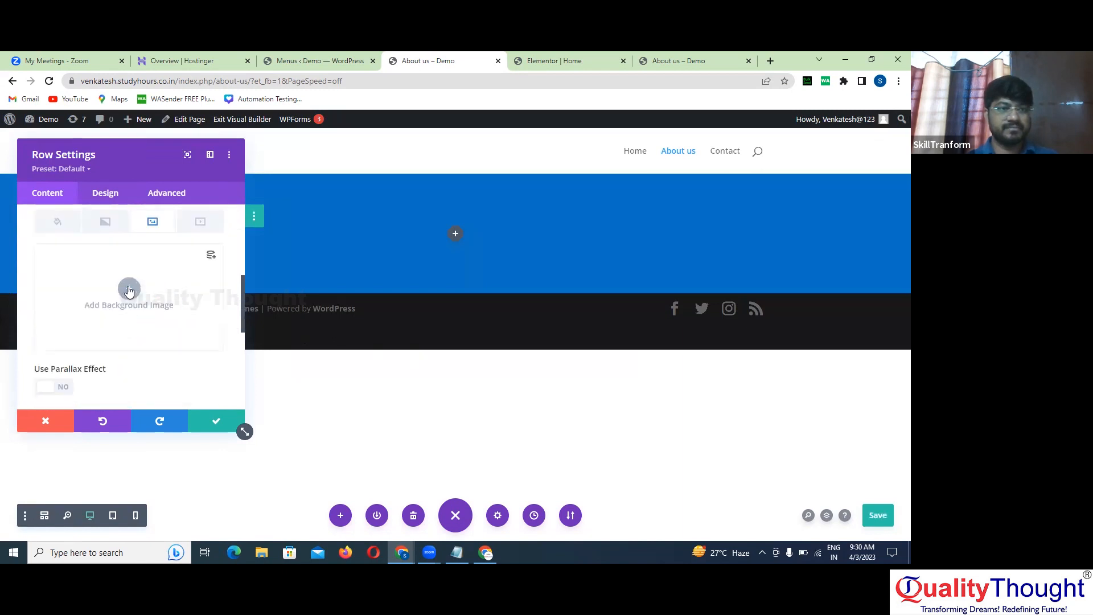
click(129, 289)
click(501, 336)
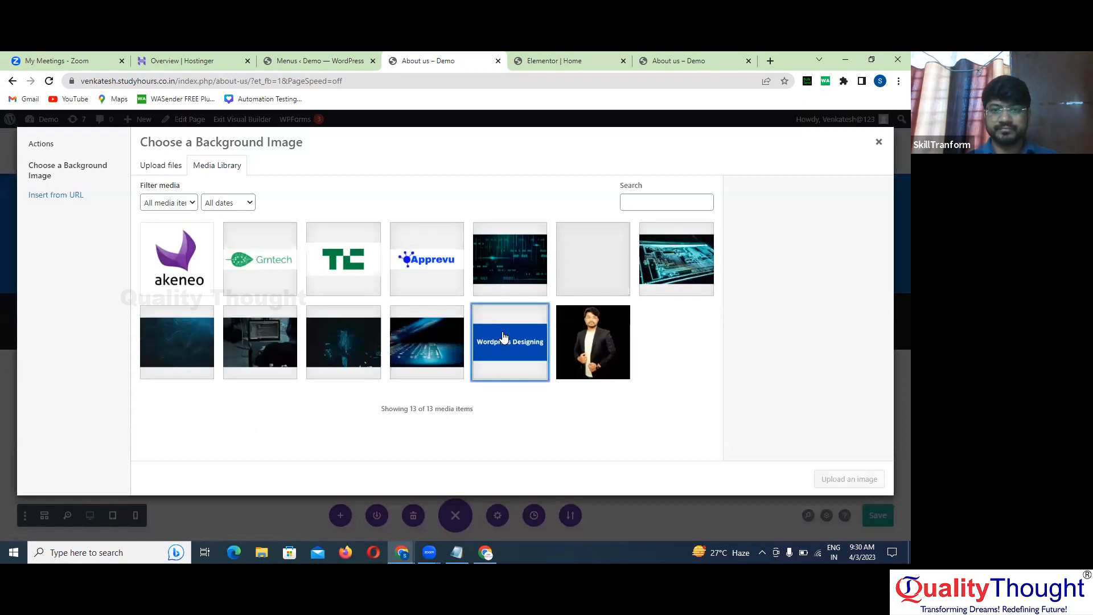
click(848, 481)
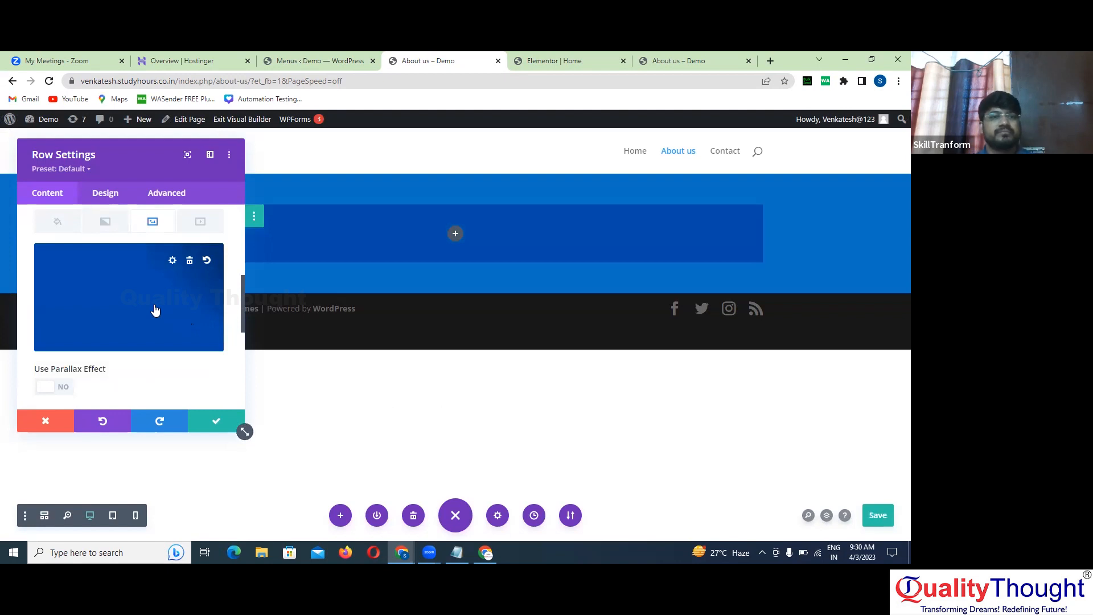
Enable the parallax effect for the row's background image with the True Parallax method
scroll(154, 309, down, 2)
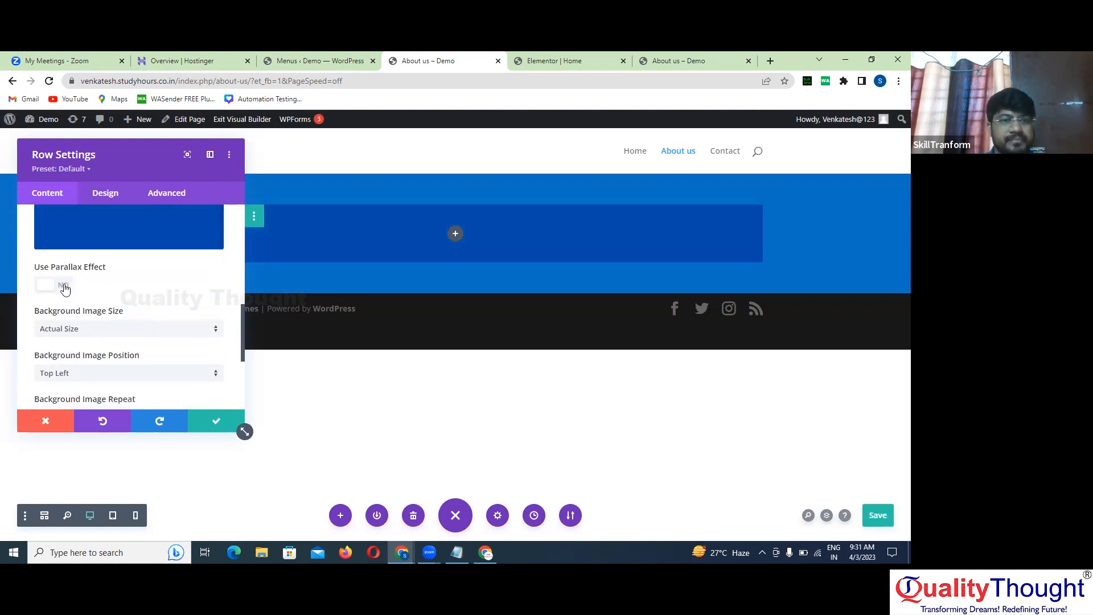
click(64, 285)
click(119, 328)
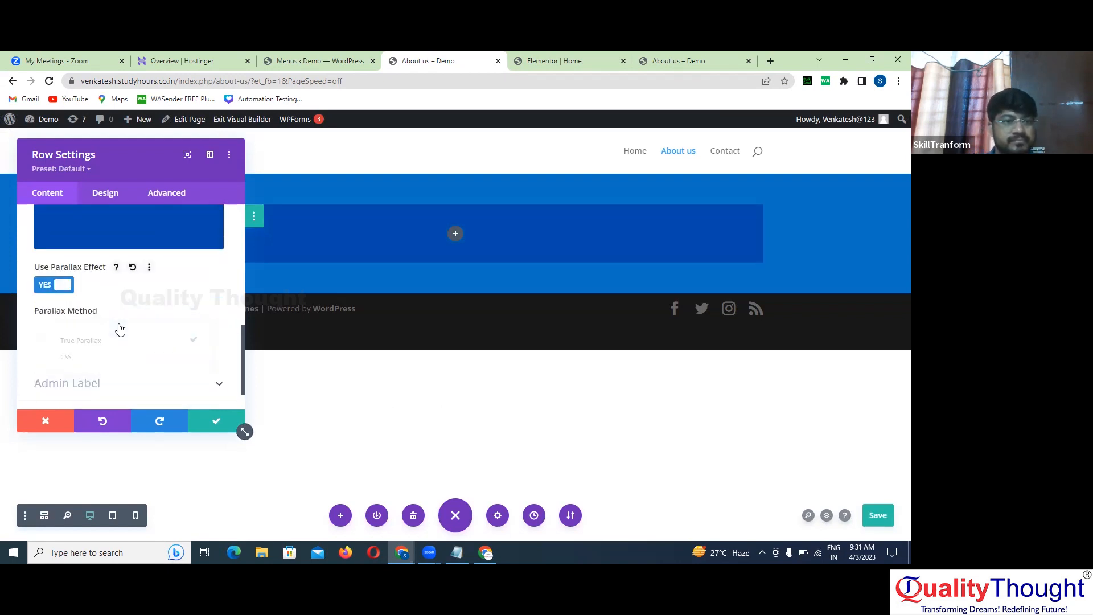
click(142, 336)
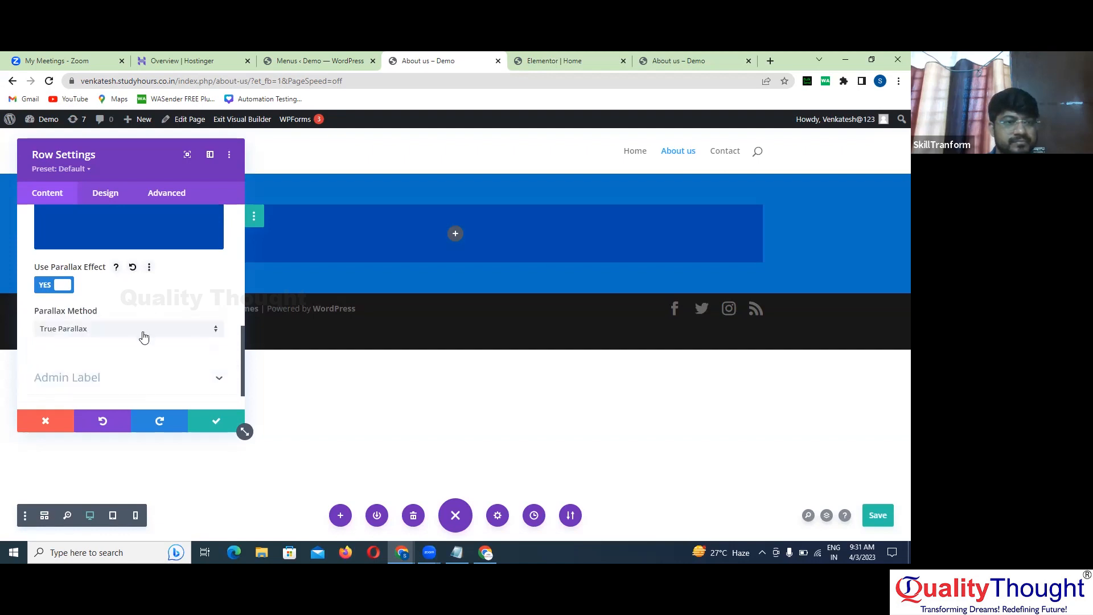
Enable the parallax effect for the column's background image, and save the column and row settings
scroll(144, 337, up, 2)
scroll(144, 336, up, 8)
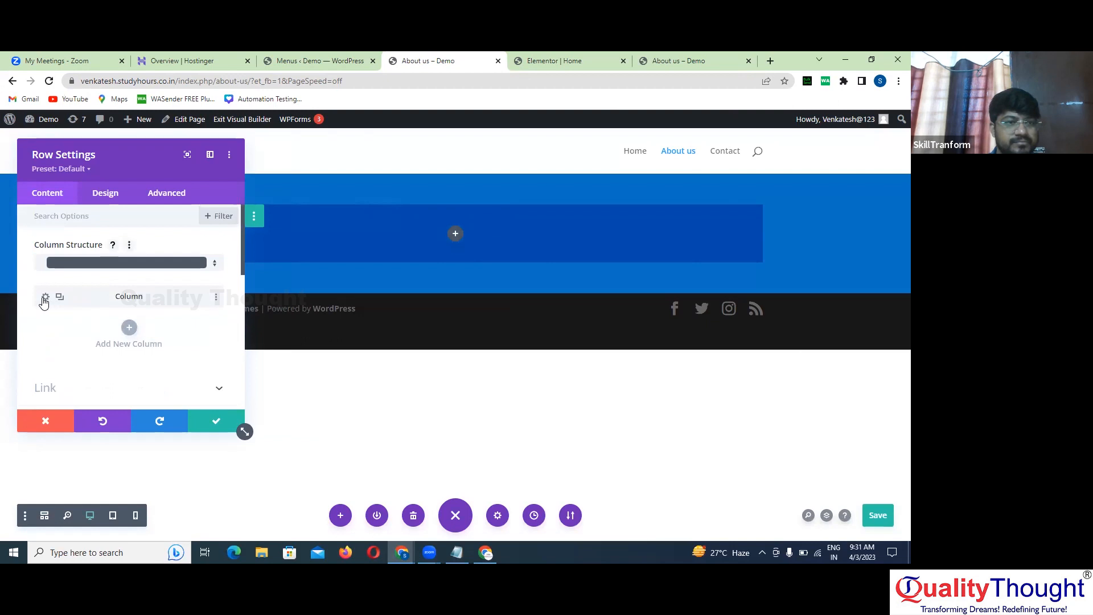
click(45, 297)
scroll(111, 342, down, 3)
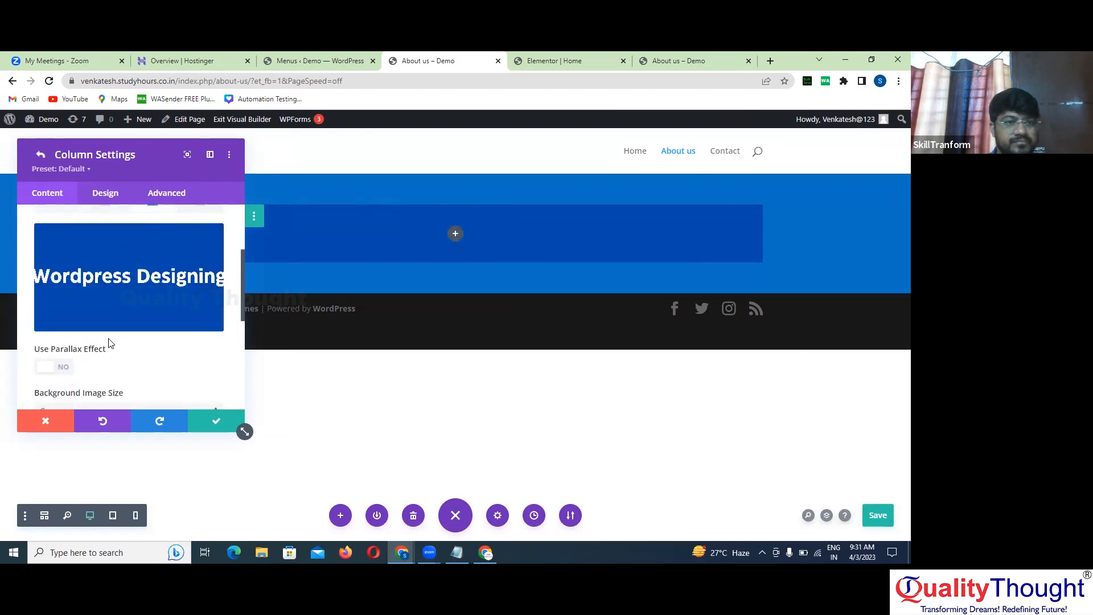
click(54, 369)
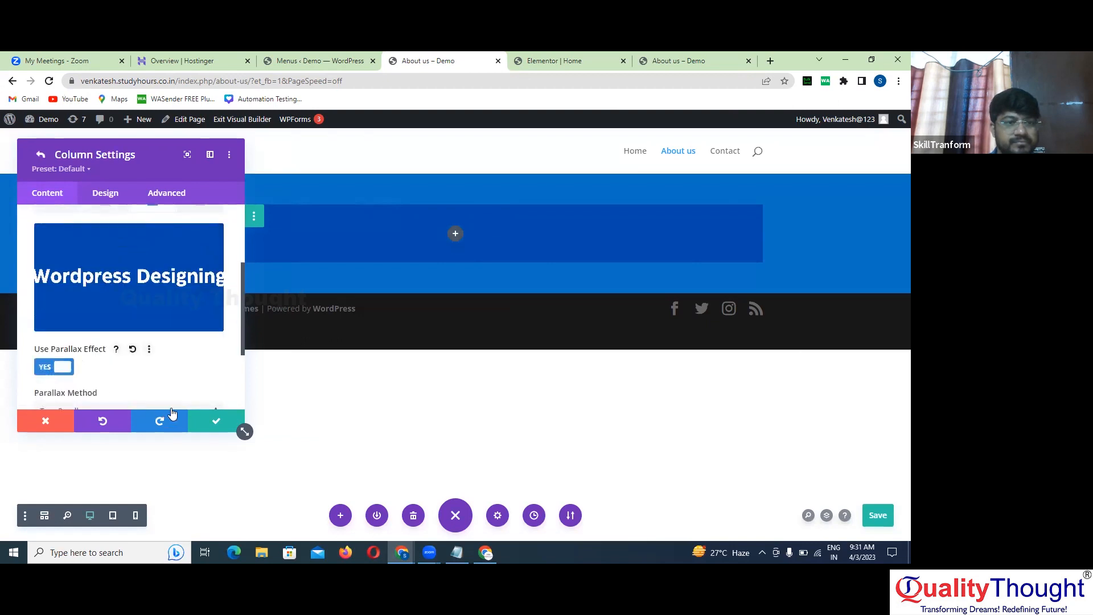
click(213, 428)
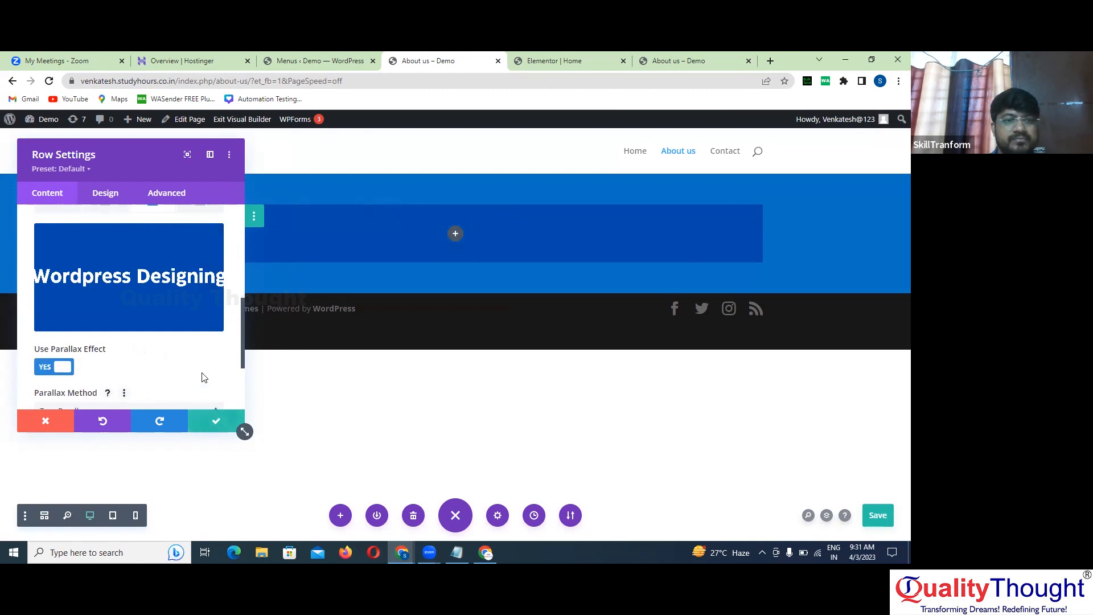
click(215, 421)
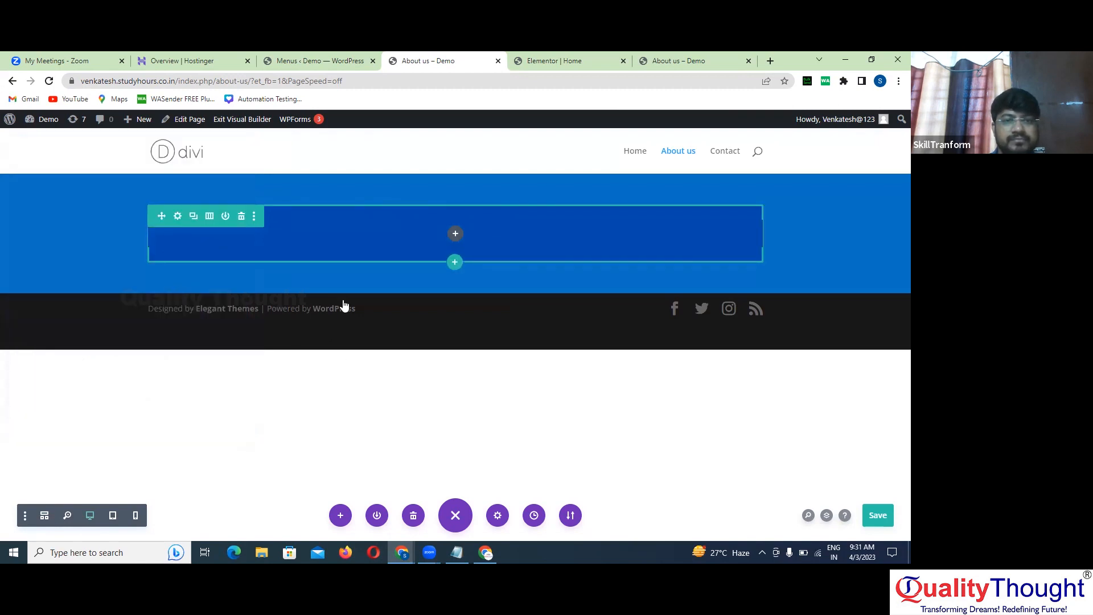
Insert an Image module into the row on the About us page
click(456, 234)
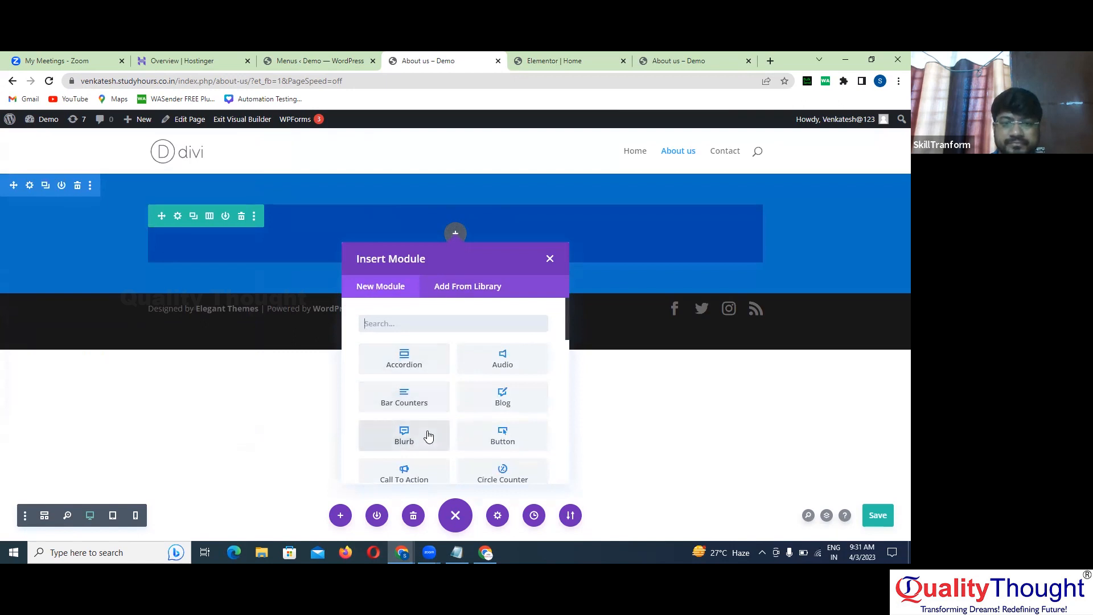
scroll(427, 433, down, 3)
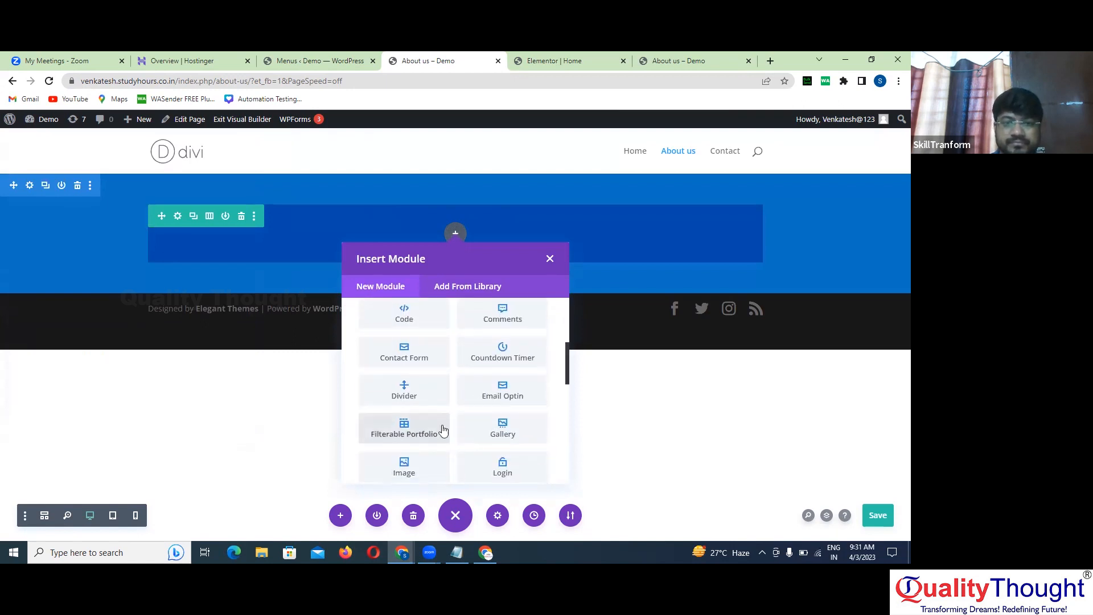
scroll(421, 399, down, 4)
scroll(418, 364, up, 2)
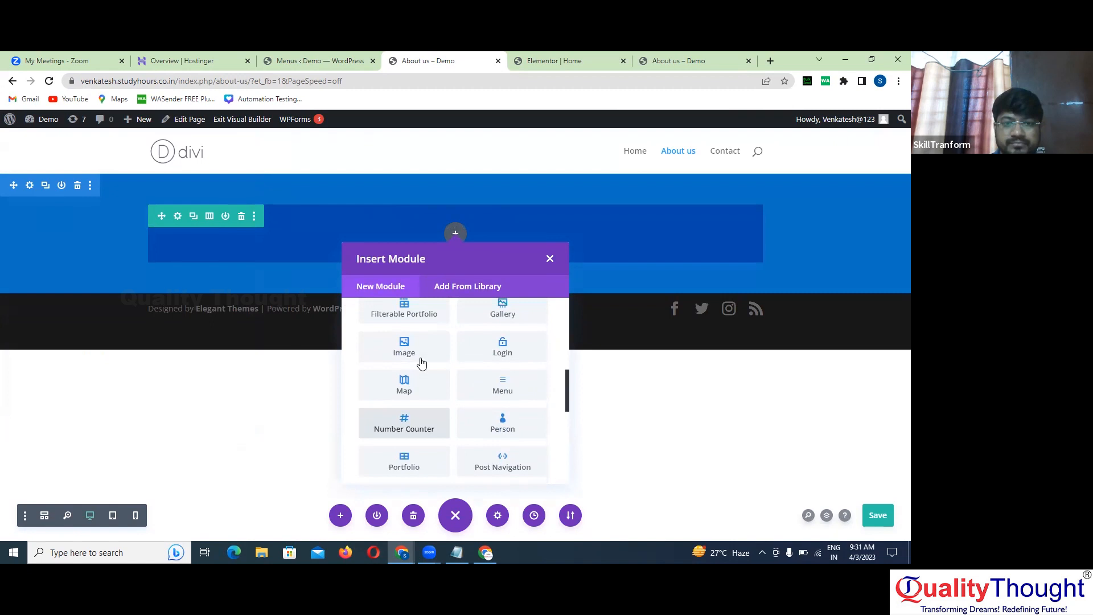
click(398, 348)
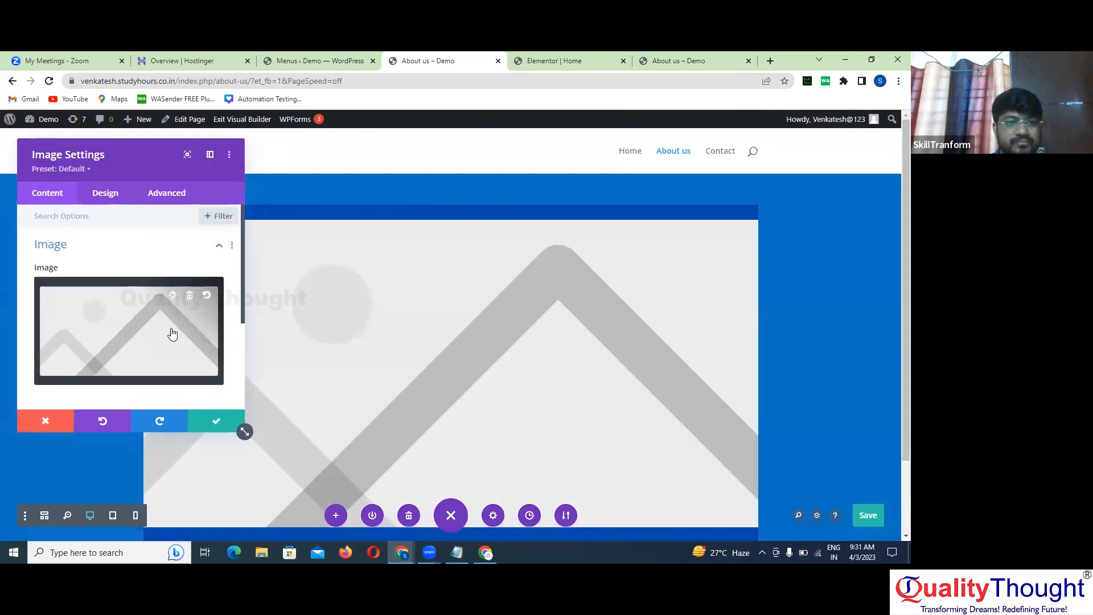
Use the Wordpress Designing picture from the media library as the Image module's image and save the module
click(171, 328)
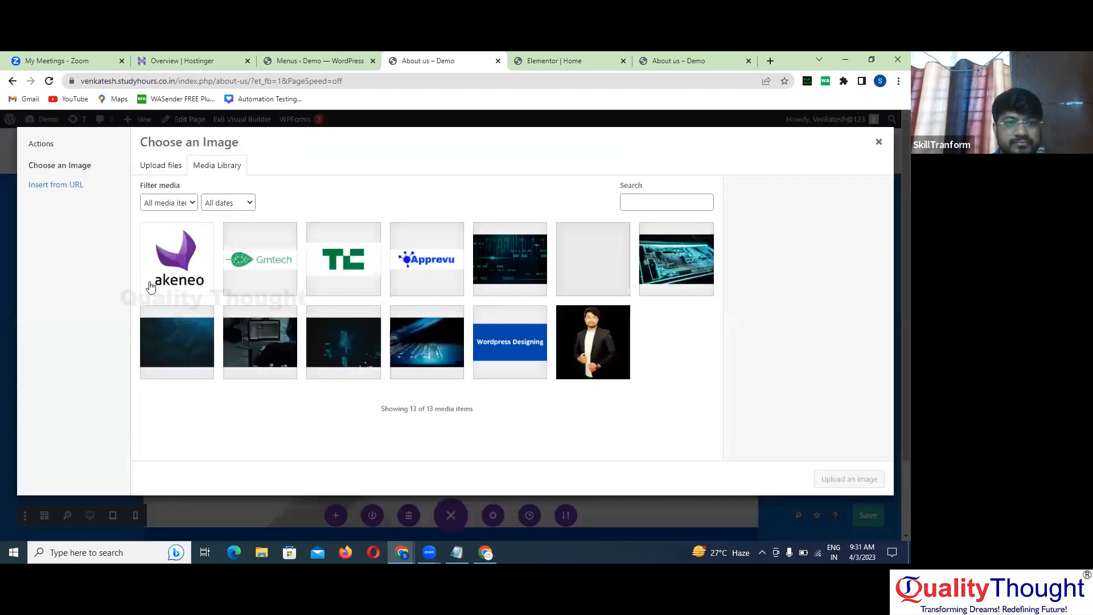
click(524, 337)
click(851, 479)
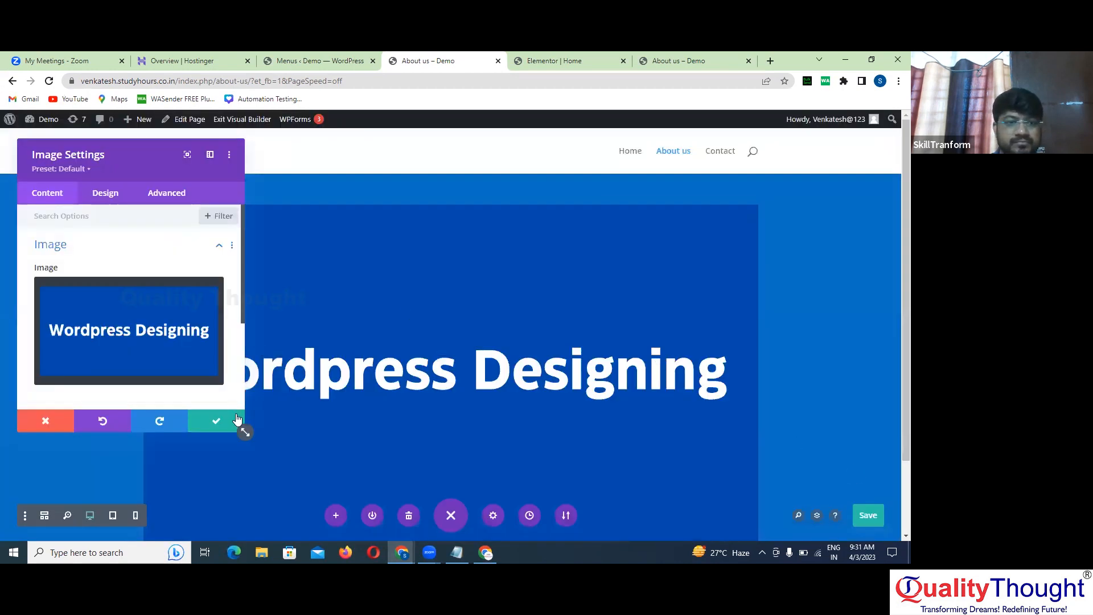
click(228, 422)
Add a new row with two equal columns below the image row
scroll(518, 379, down, 1)
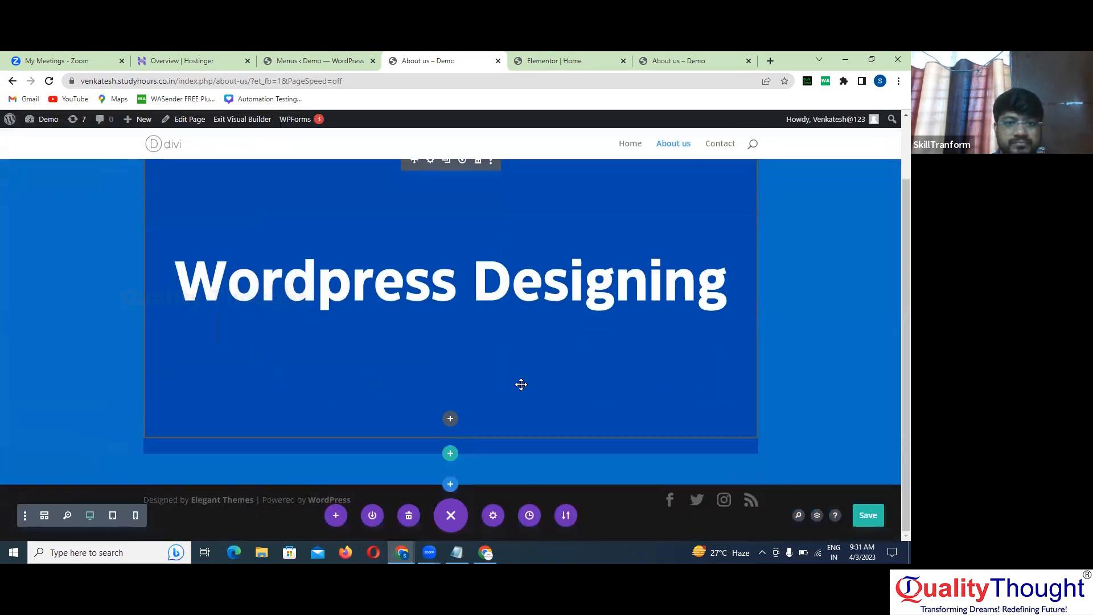
scroll(521, 384, up, 1)
scroll(520, 383, down, 2)
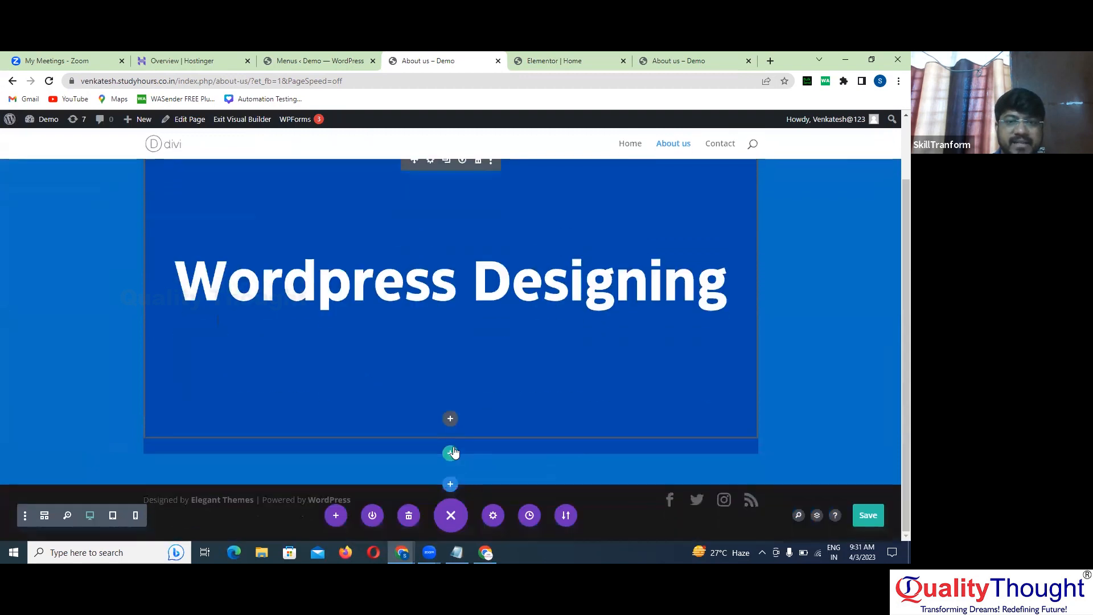
mouse_move(471, 425)
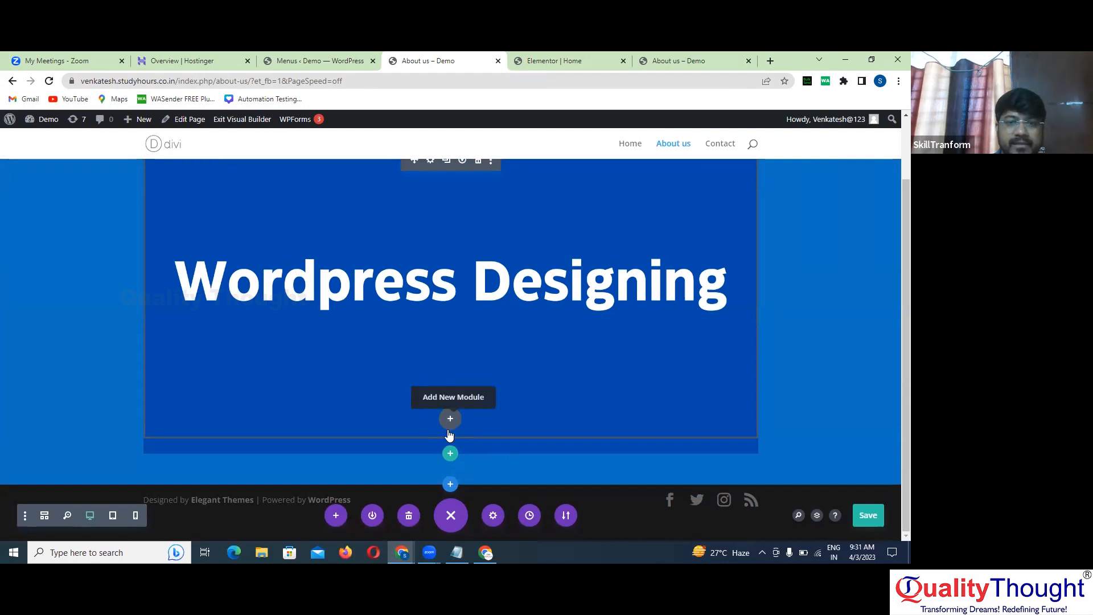
click(449, 455)
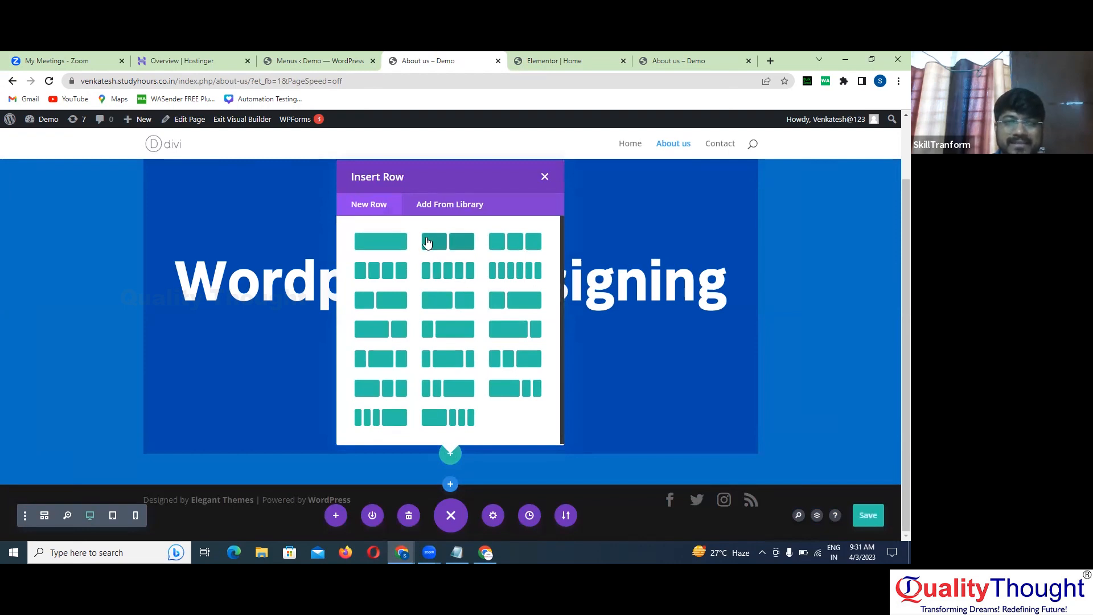
click(460, 245)
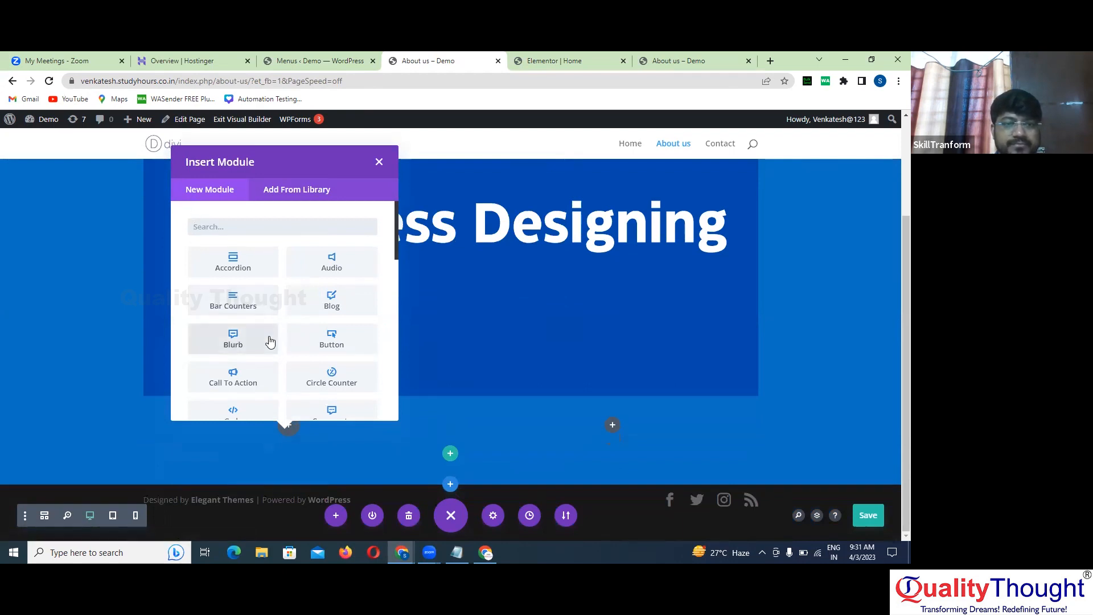
Insert a Text module into the first column of the new two-column row
scroll(270, 340, down, 3)
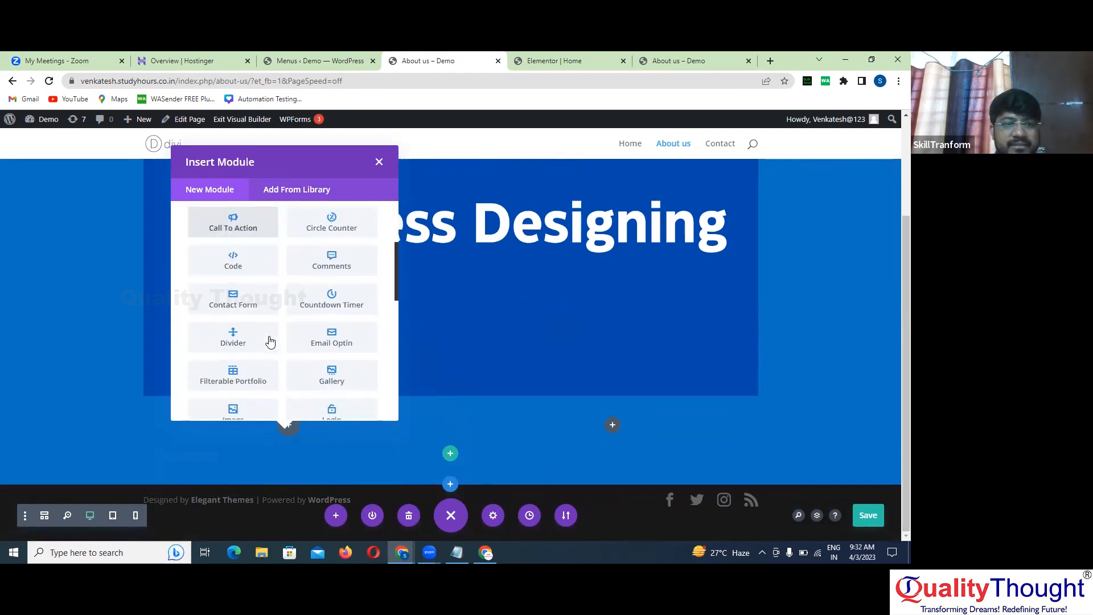
scroll(270, 341, down, 8)
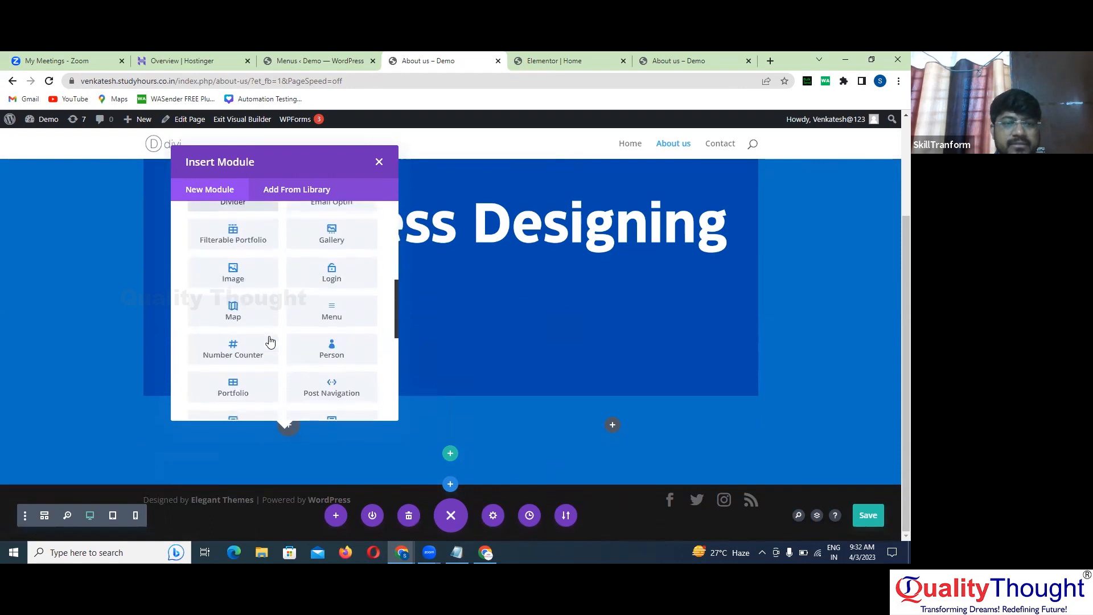
click(233, 322)
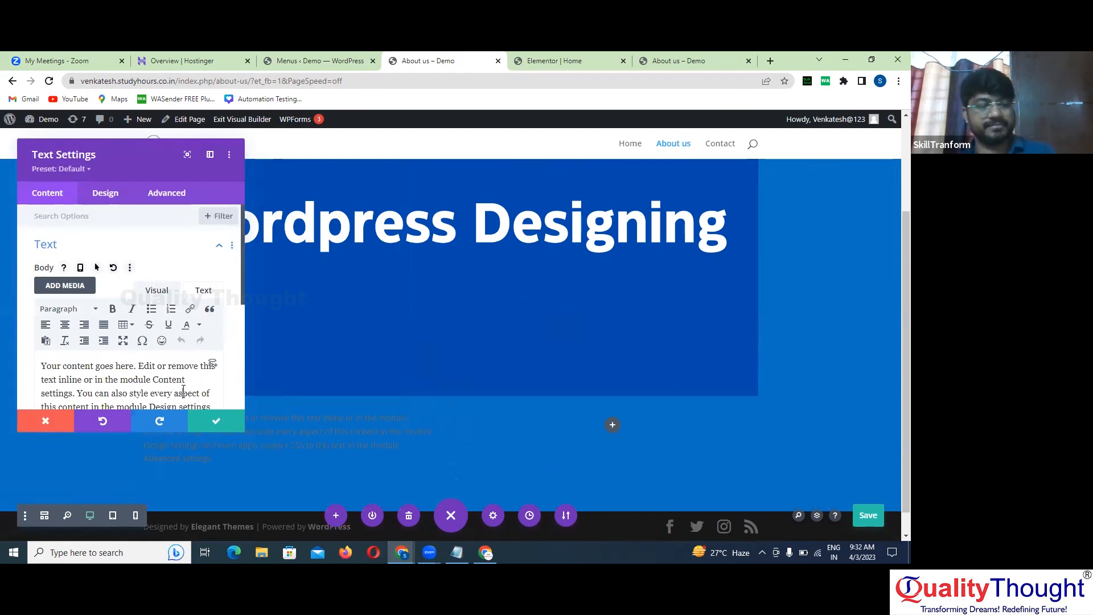
Replace the Text module's placeholder content with "Wordpress Development & Designing" and format it as Heading 1
triple_click(183, 390)
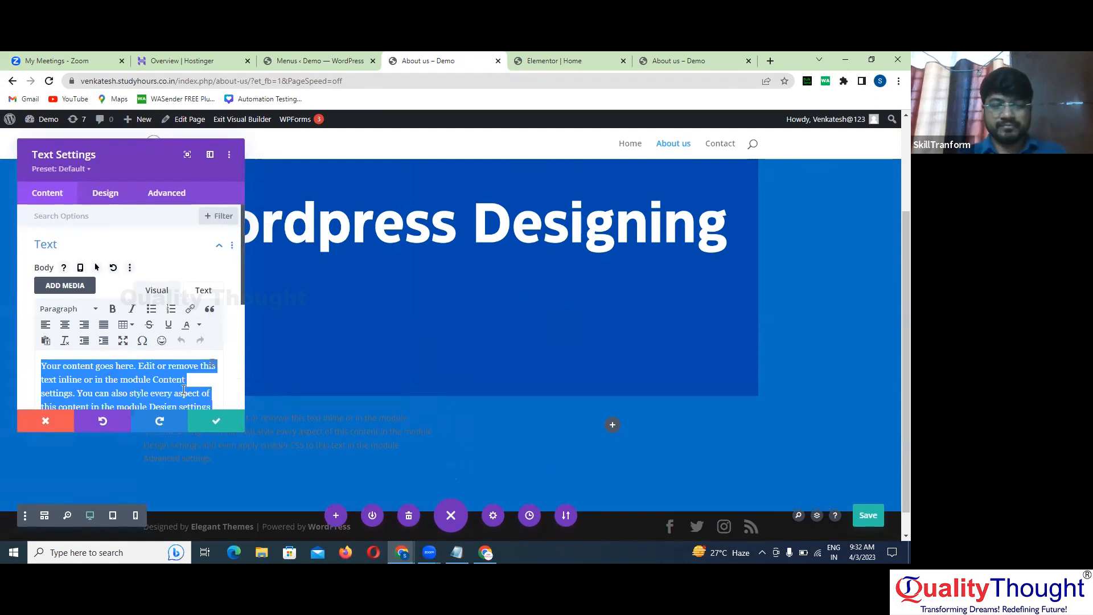
text(Wordpress Development & Designing)
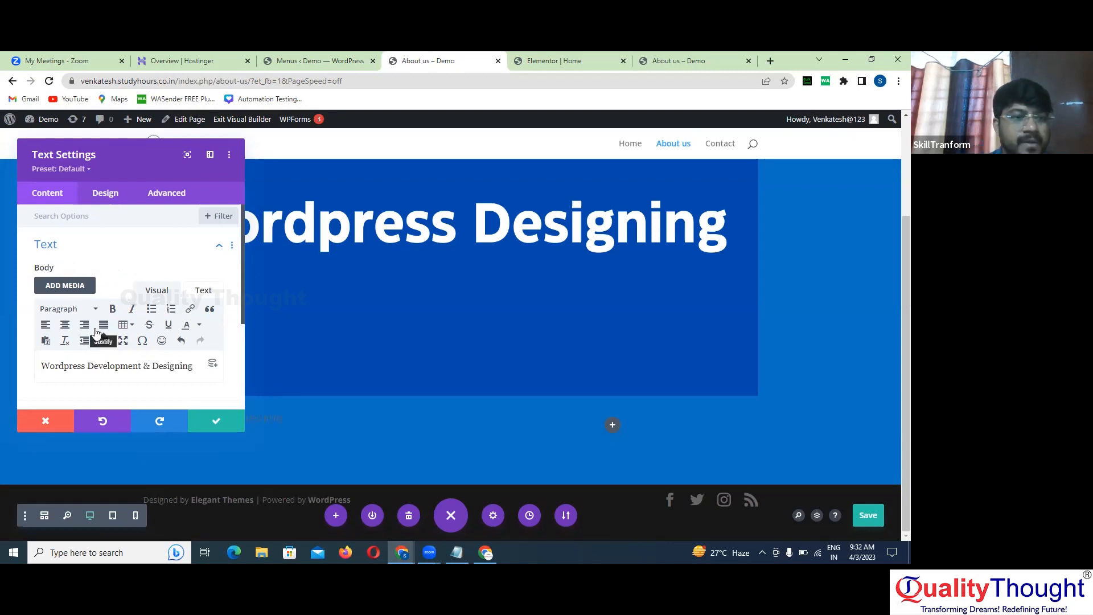
click(88, 314)
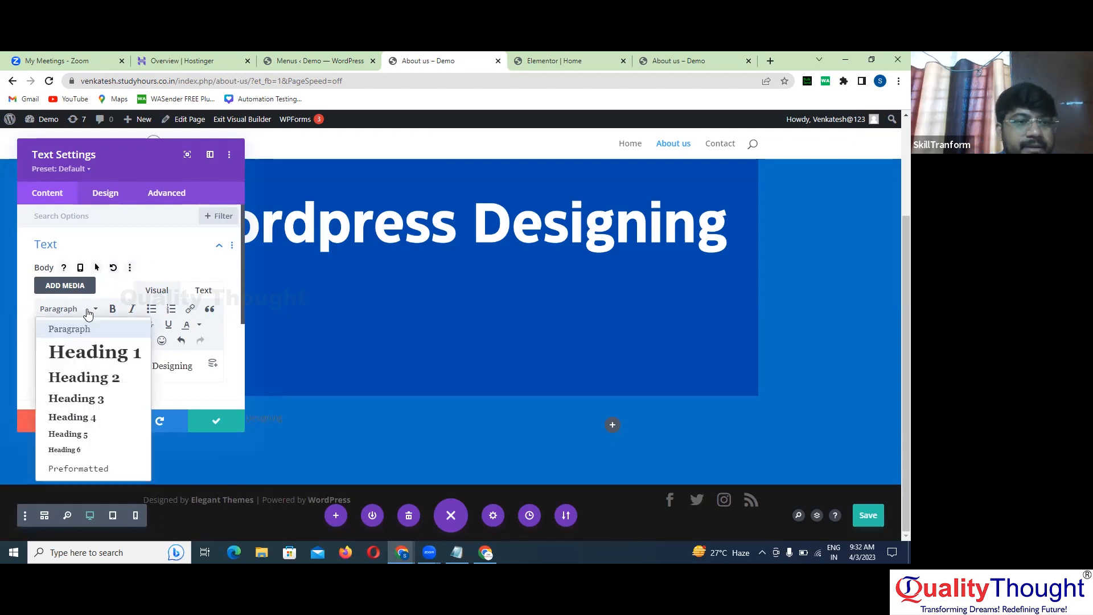
click(106, 352)
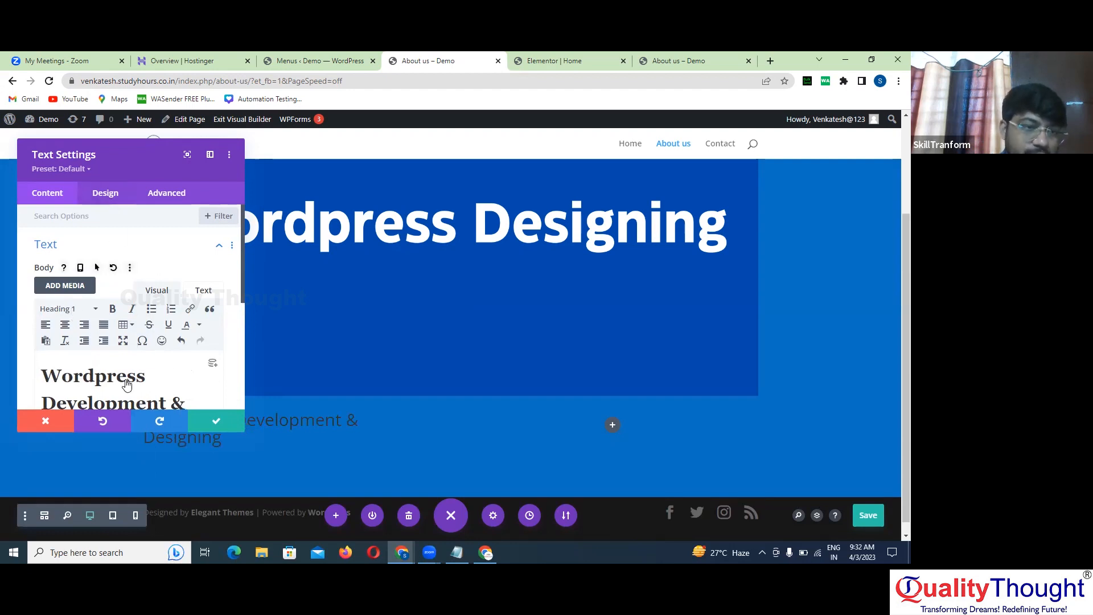
Set the H1 heading's text size to 60px and its text color to white (#FFFFFF)
click(114, 205)
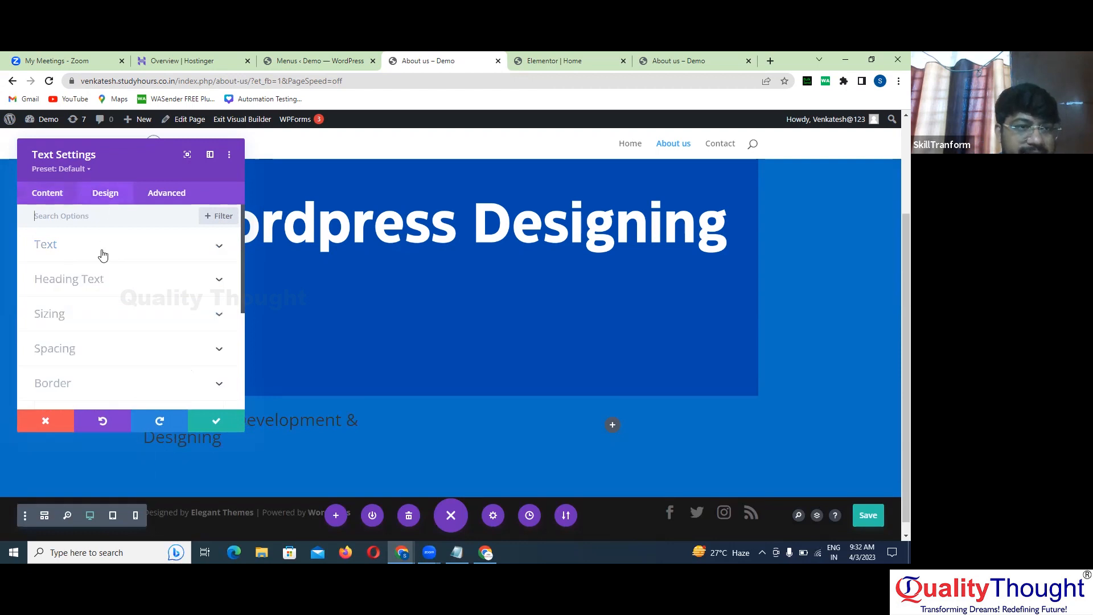
click(107, 281)
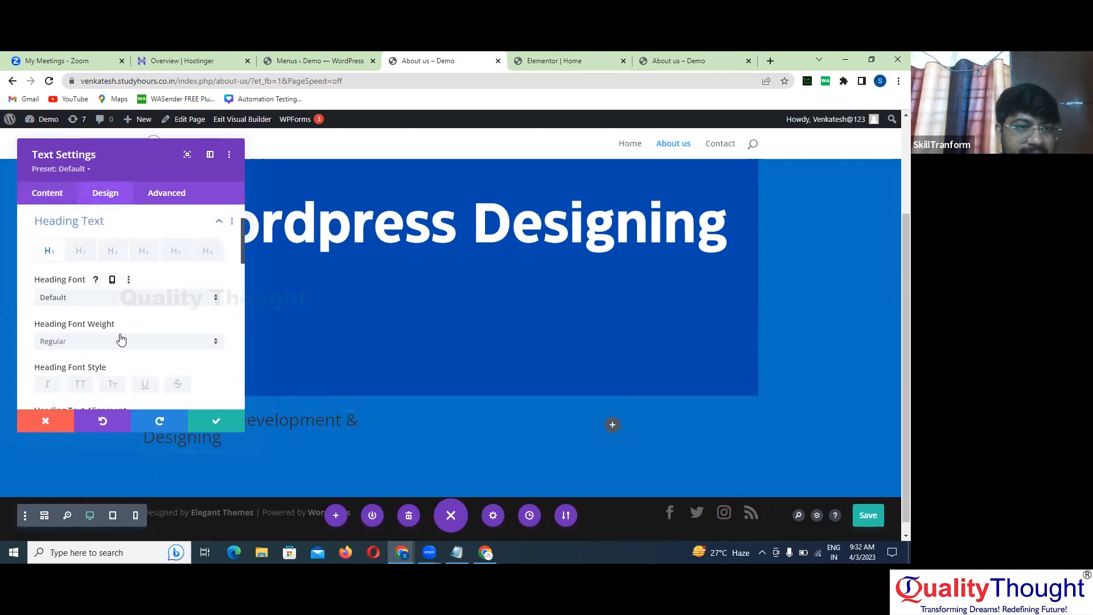
scroll(121, 339, down, 2)
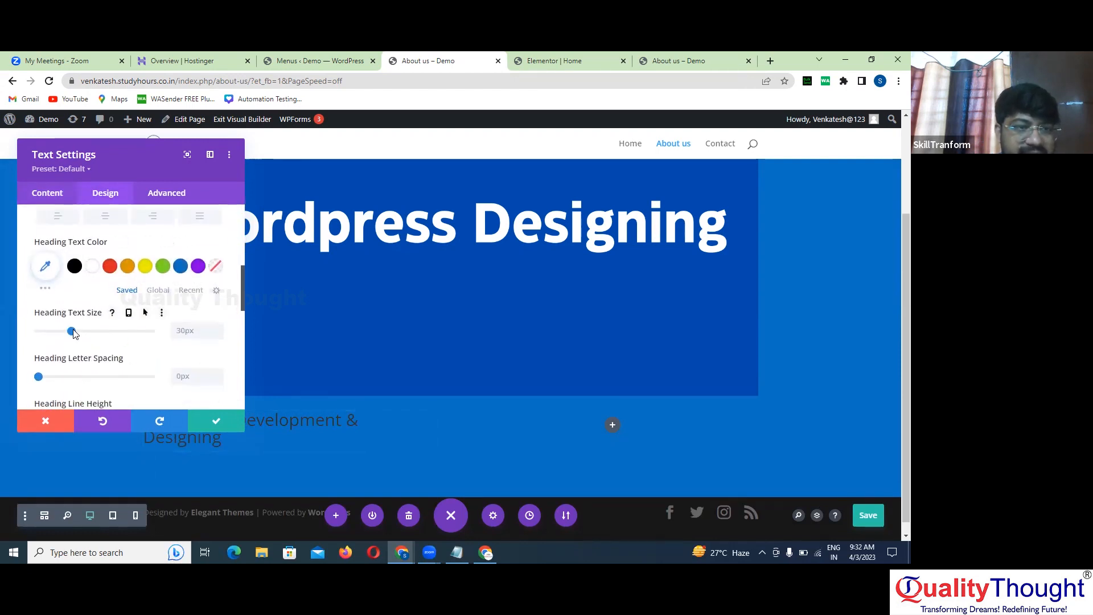
drag(73, 333, 106, 338)
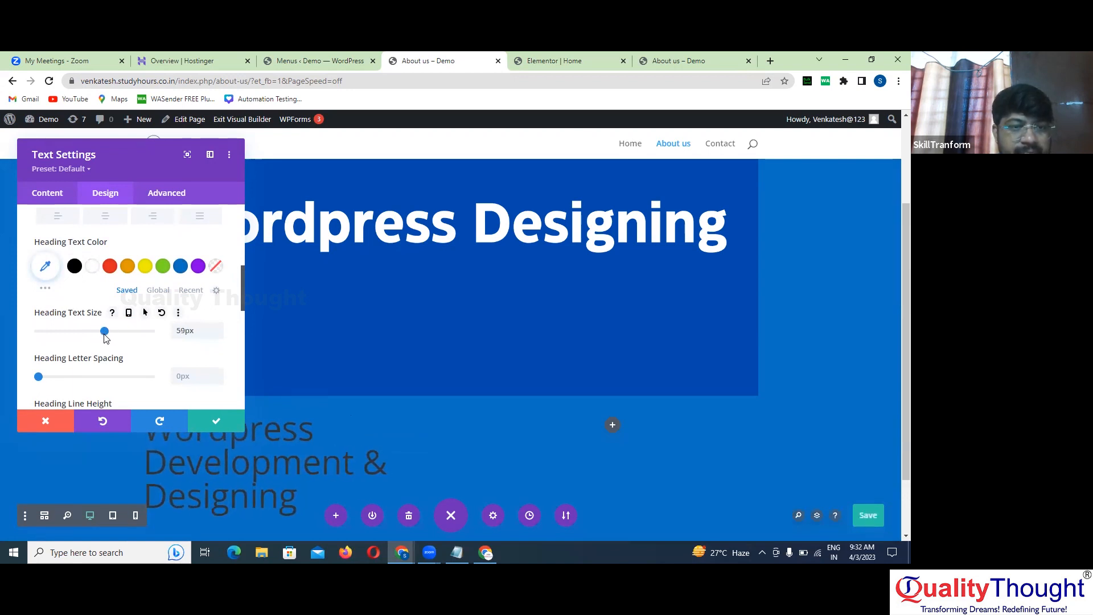
click(217, 328)
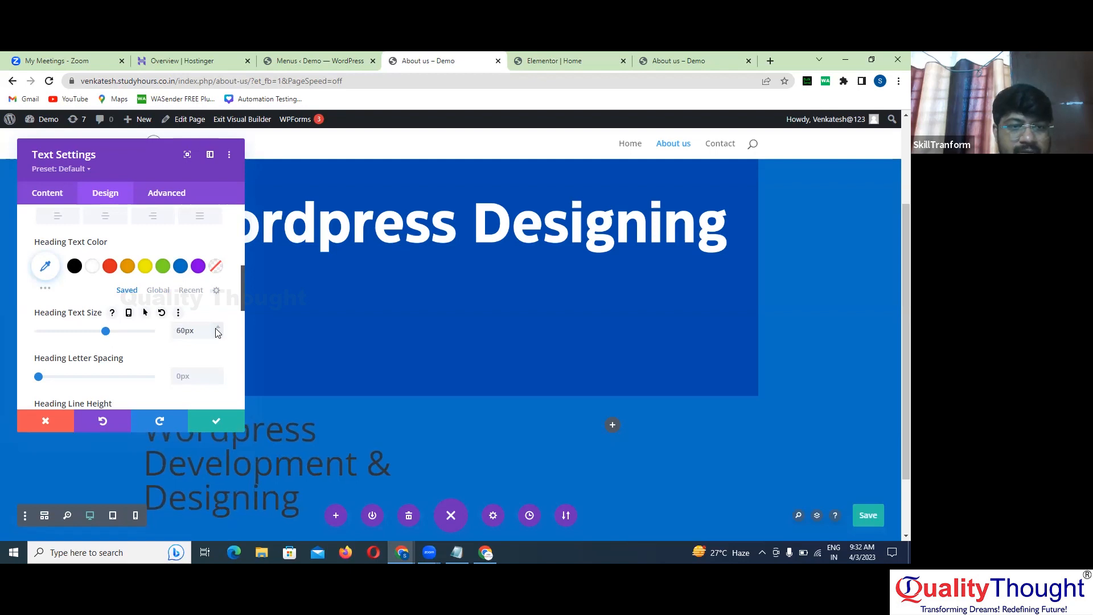
click(93, 267)
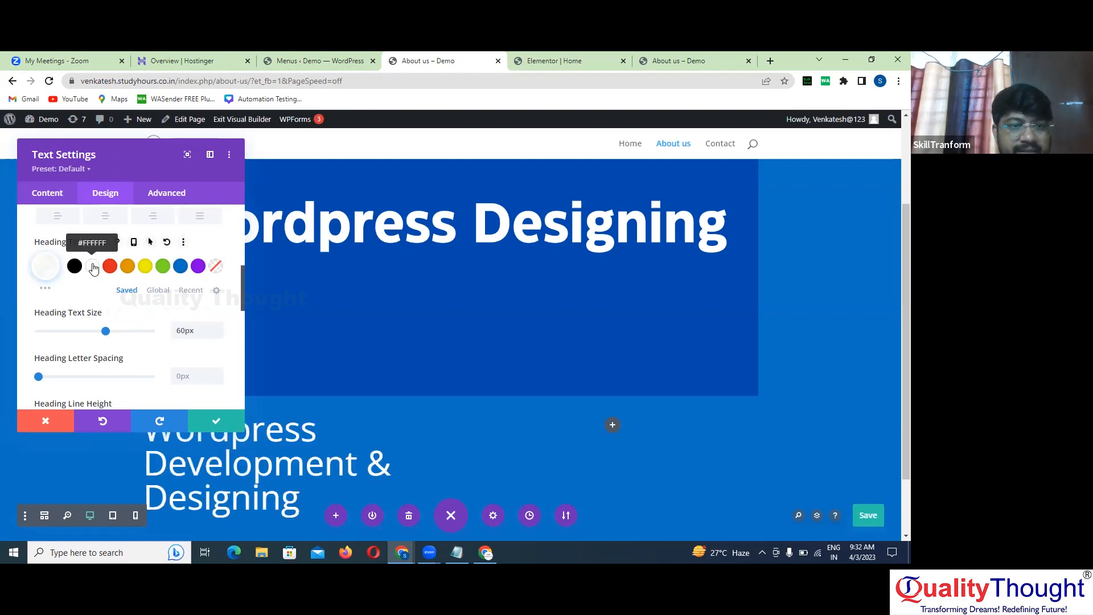
Set the H1 heading's font weight to Bold
scroll(129, 324, up, 3)
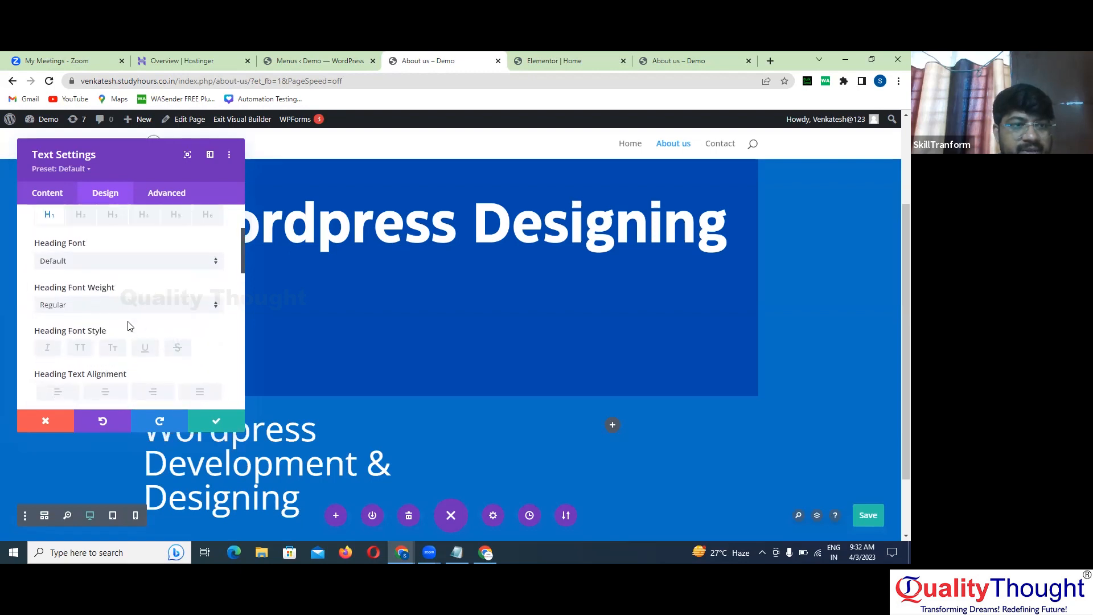
scroll(125, 342, up, 1)
click(125, 348)
click(108, 414)
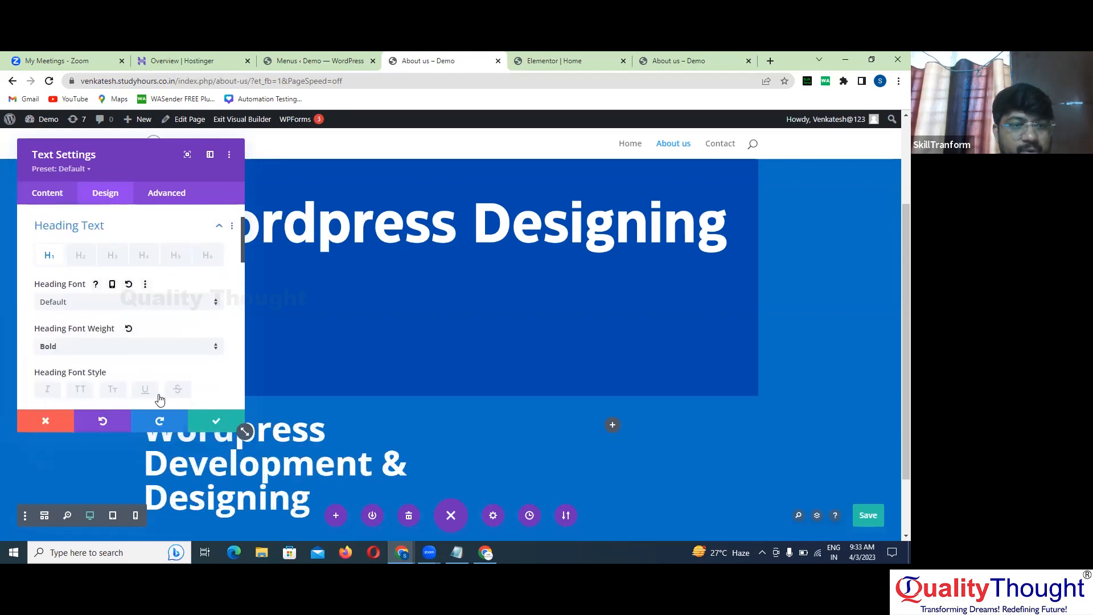
Apply the heading text shadow preset with 0.08em horizontal and vertical lengths, and save the Text module
scroll(177, 345, down, 5)
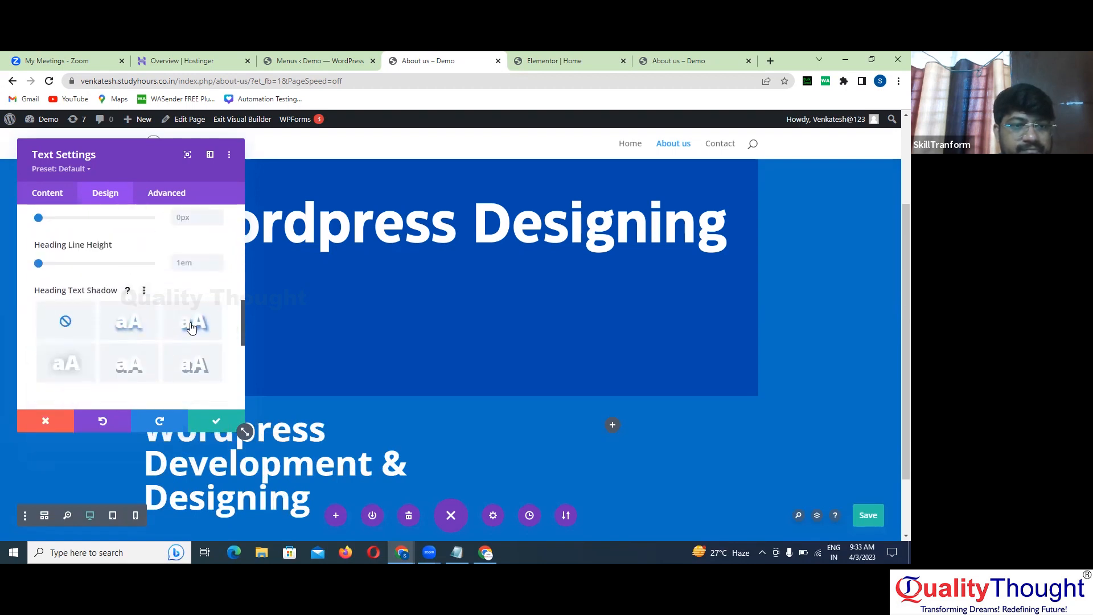
click(191, 328)
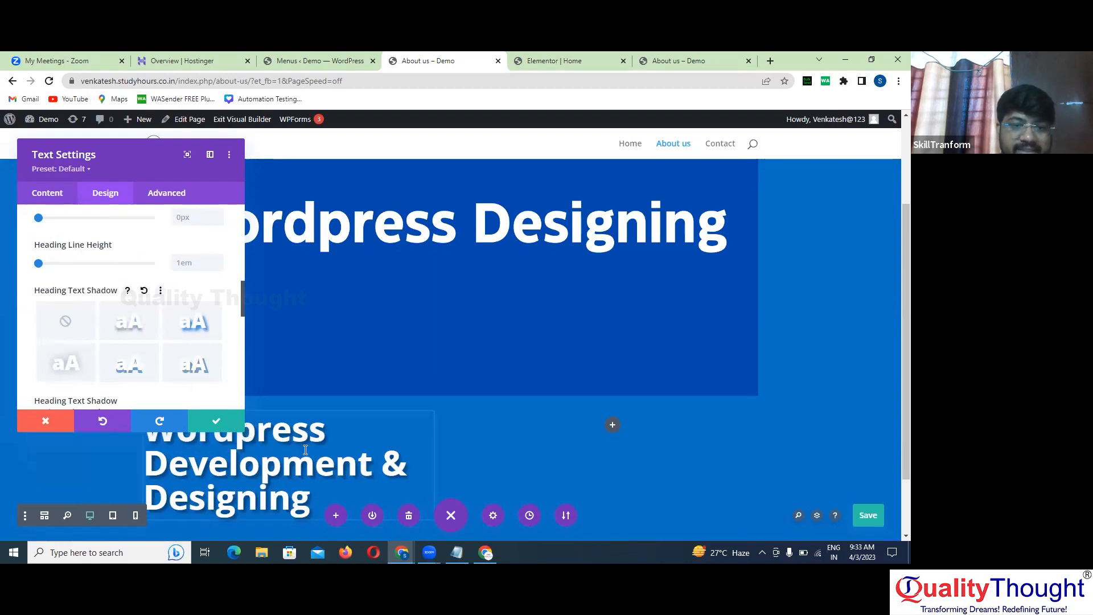
scroll(192, 389, down, 3)
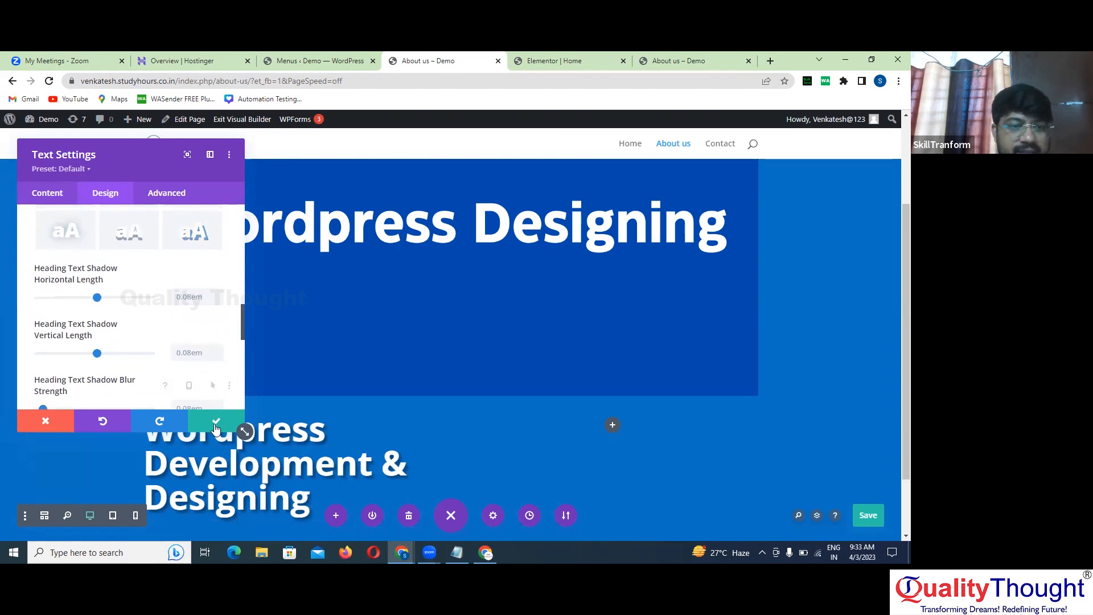
click(217, 423)
Insert a second Text module below the "Wordpress Development & Designing" heading in the same column
scroll(353, 411, down, 2)
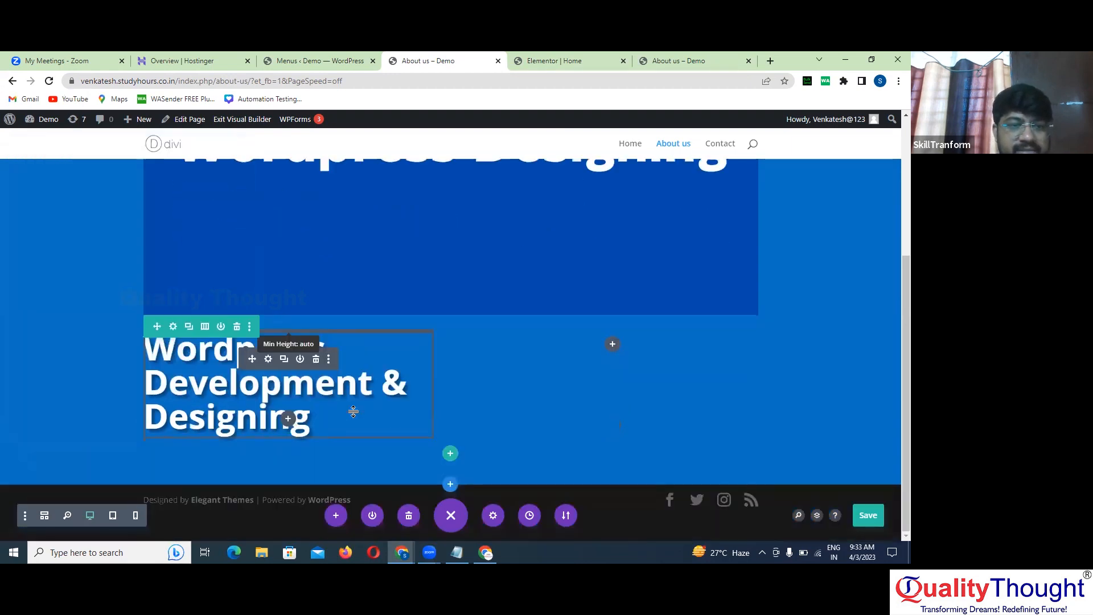
click(288, 420)
scroll(266, 333, down, 10)
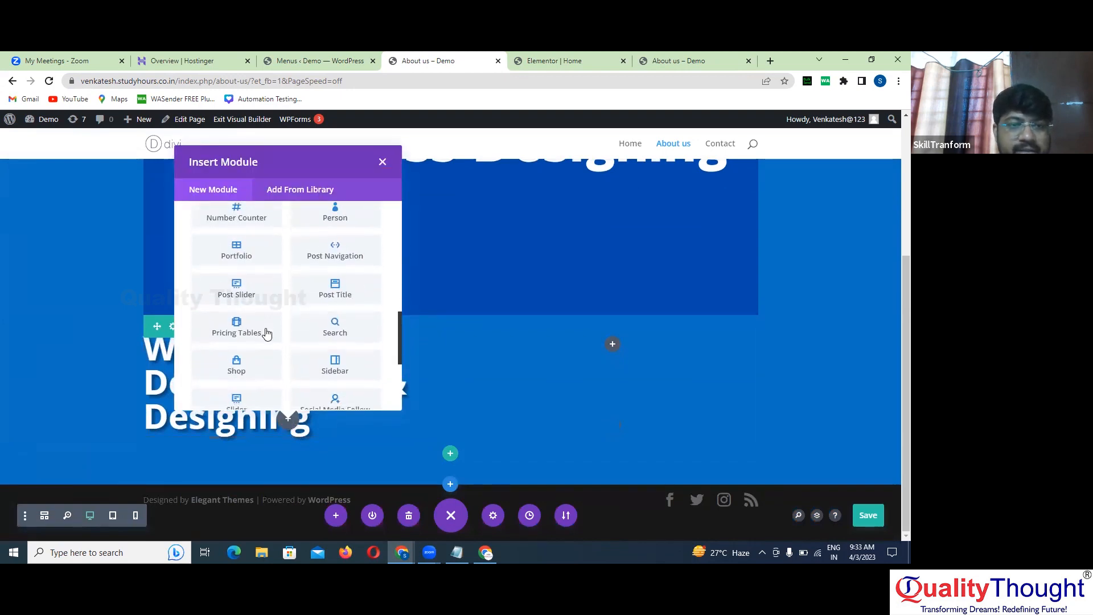
click(253, 300)
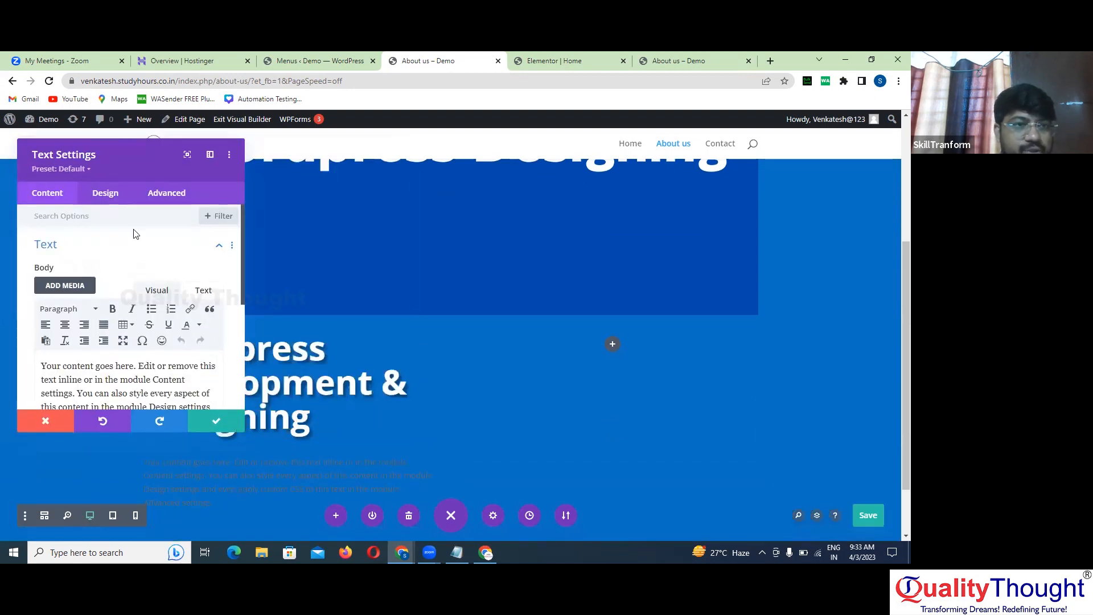
Set the second Text module's text color to white (#FFFFFF) and its text size to 15px, and save it
click(112, 194)
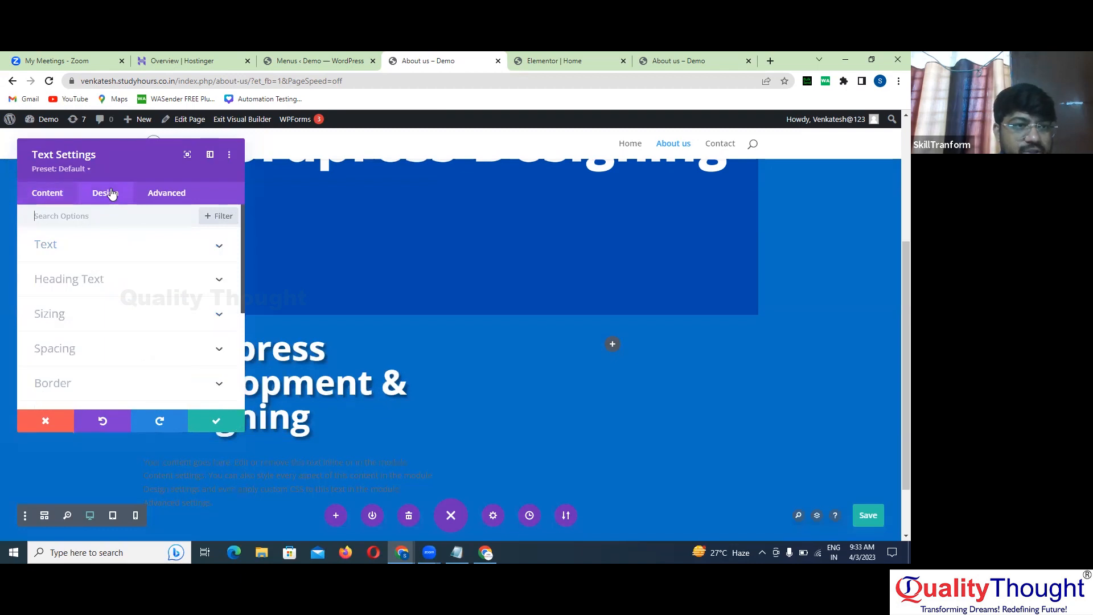
click(119, 249)
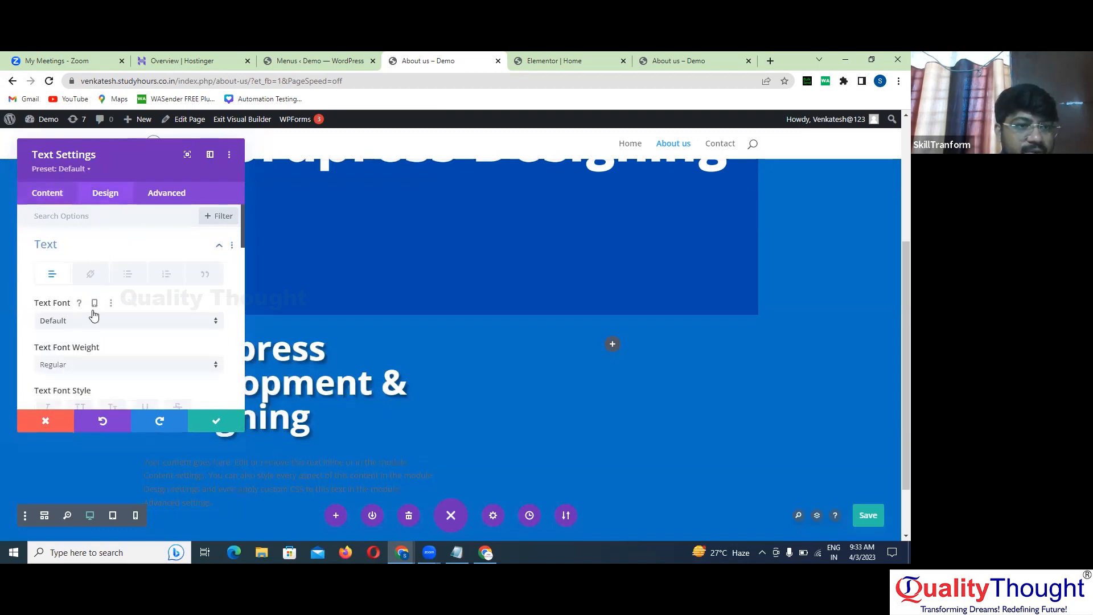
scroll(90, 312, down, 5)
scroll(94, 314, up, 1)
scroll(94, 314, up, 1)
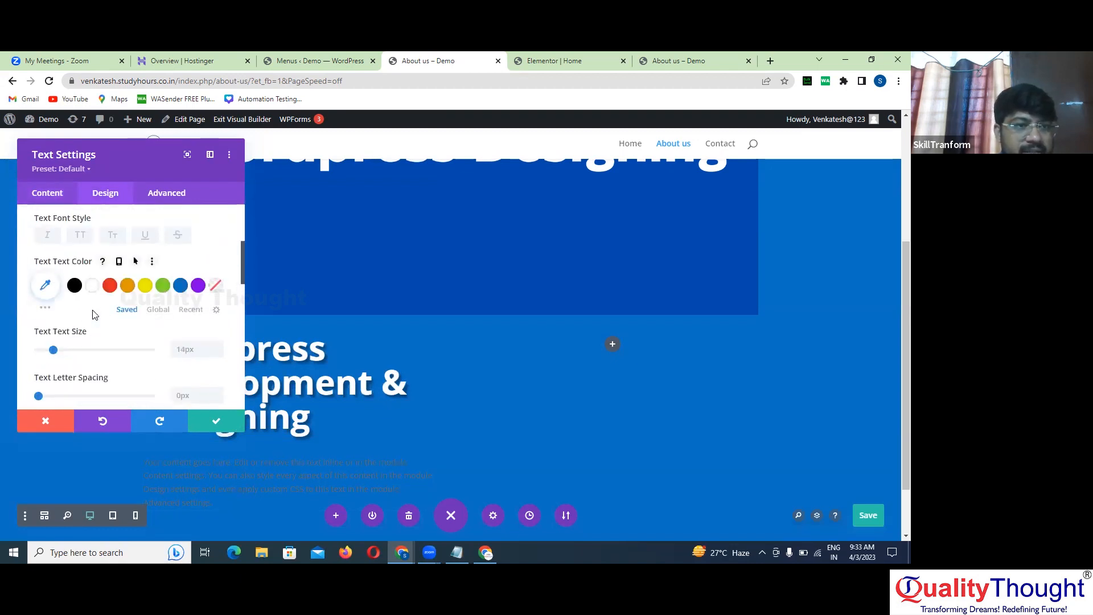
click(92, 286)
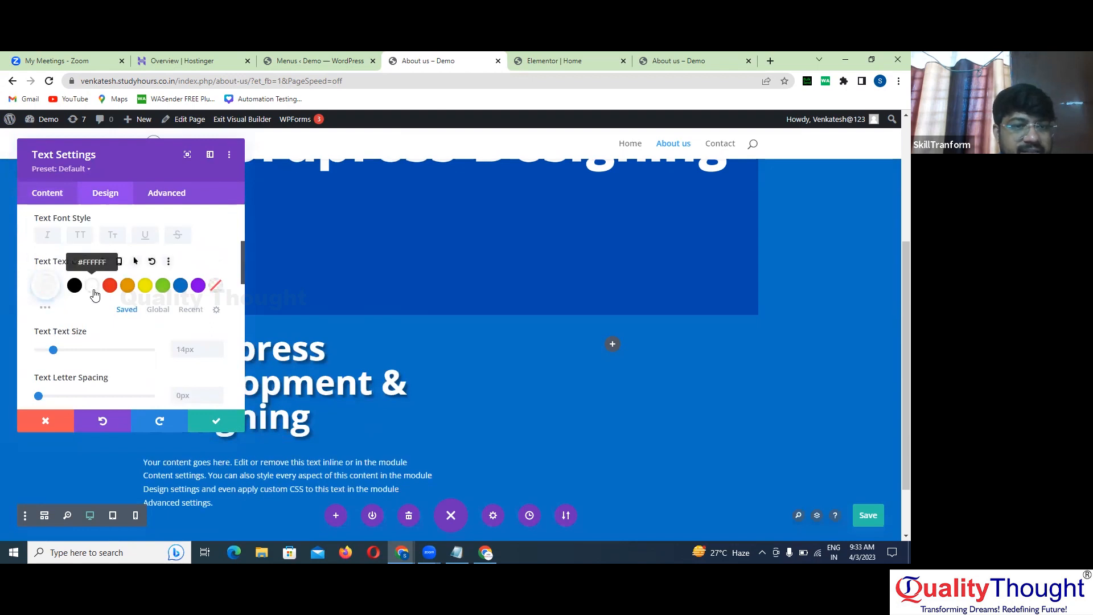
scroll(138, 363, down, 3)
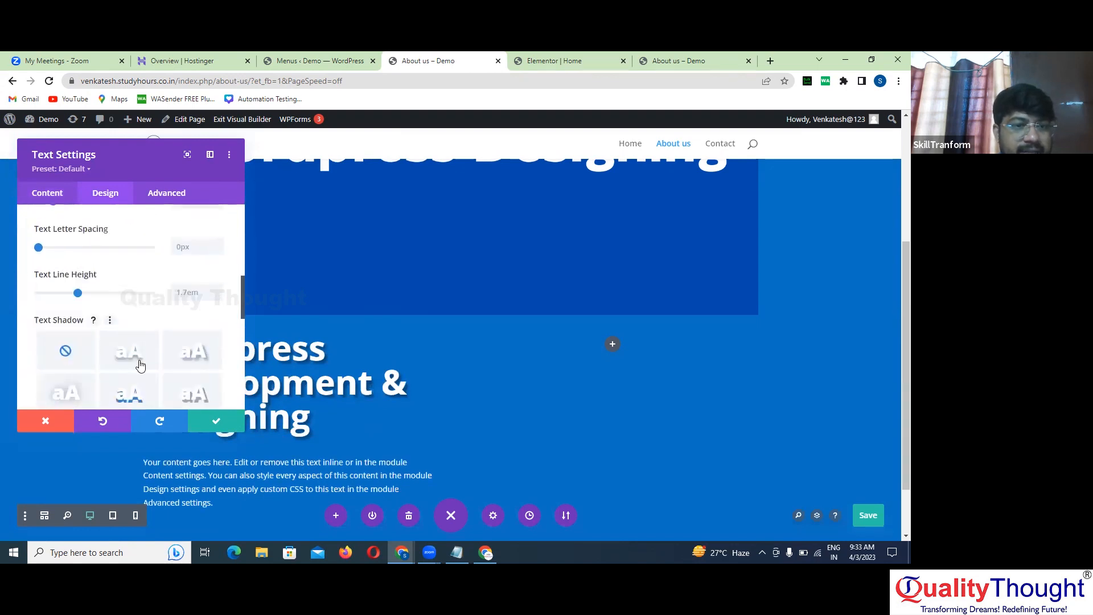
scroll(140, 365, up, 2)
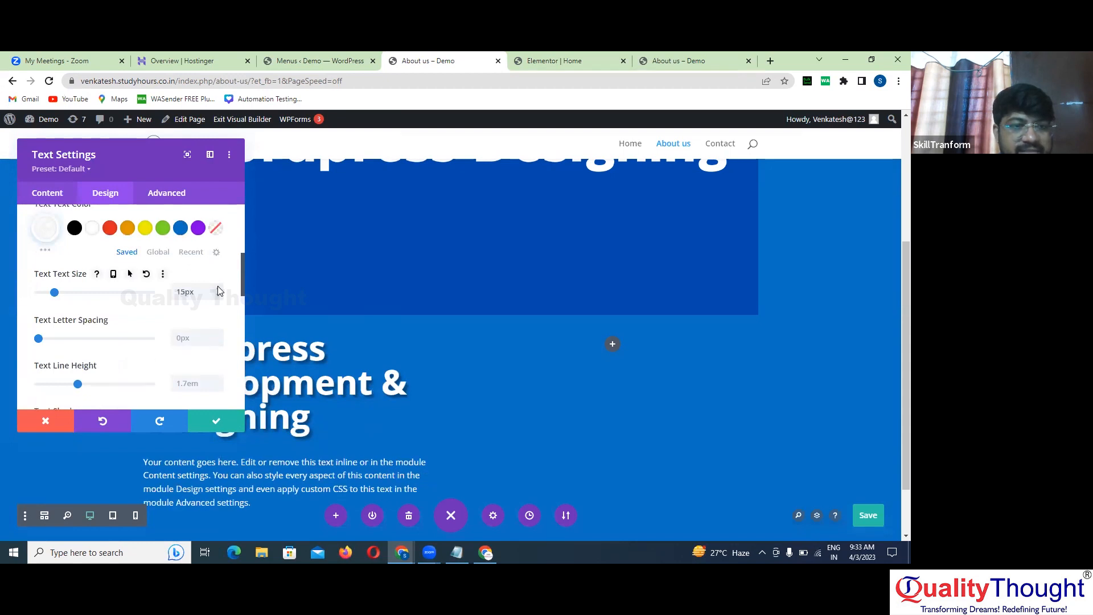
click(211, 421)
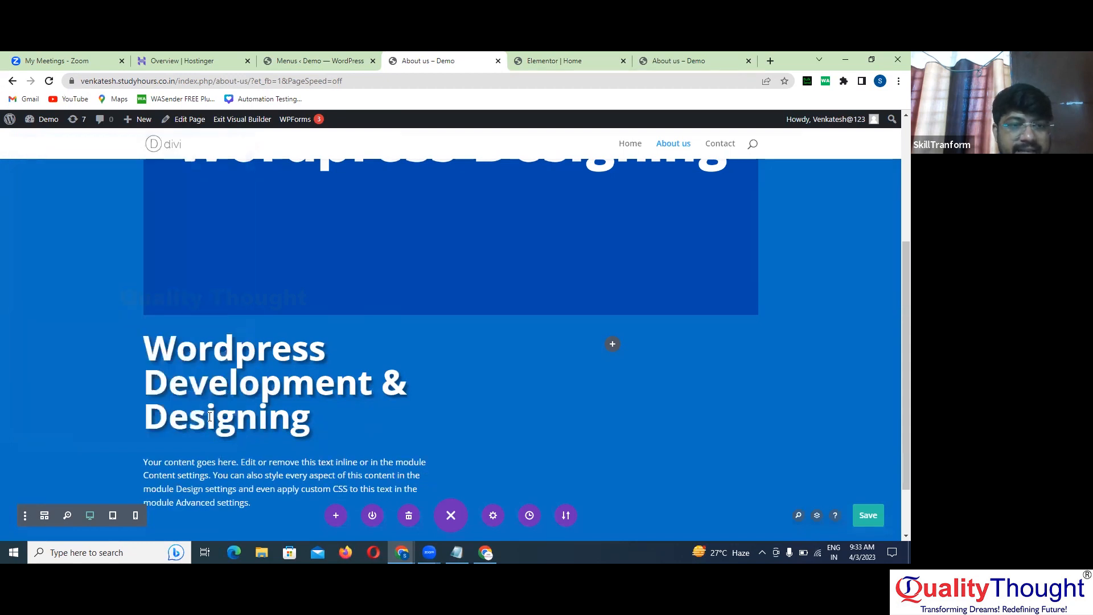
Insert a Button module below the second Text module in the same column
scroll(290, 412, down, 1)
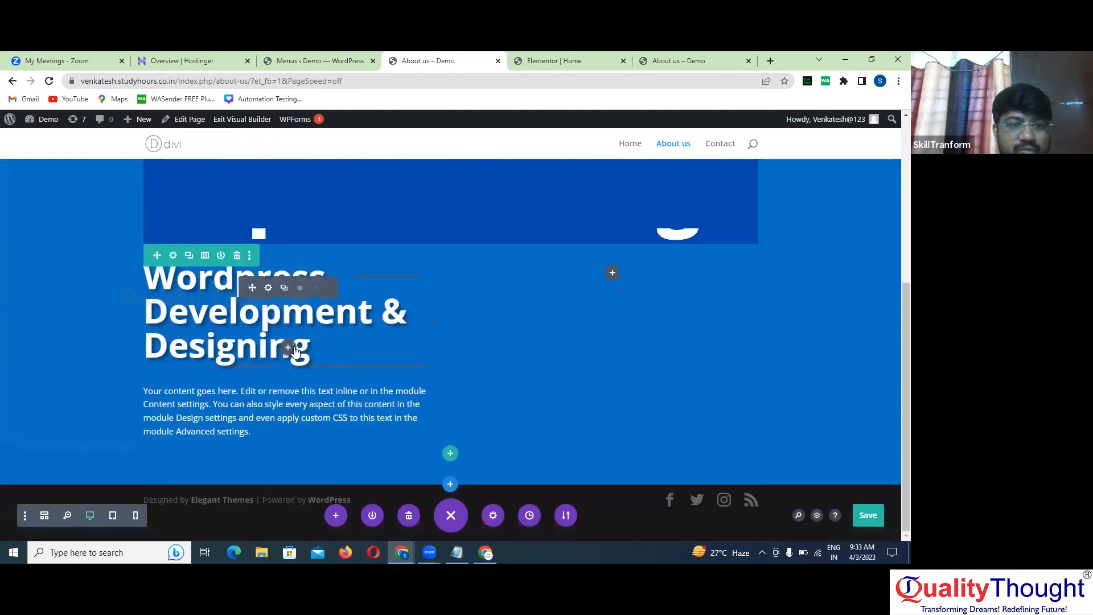
click(288, 416)
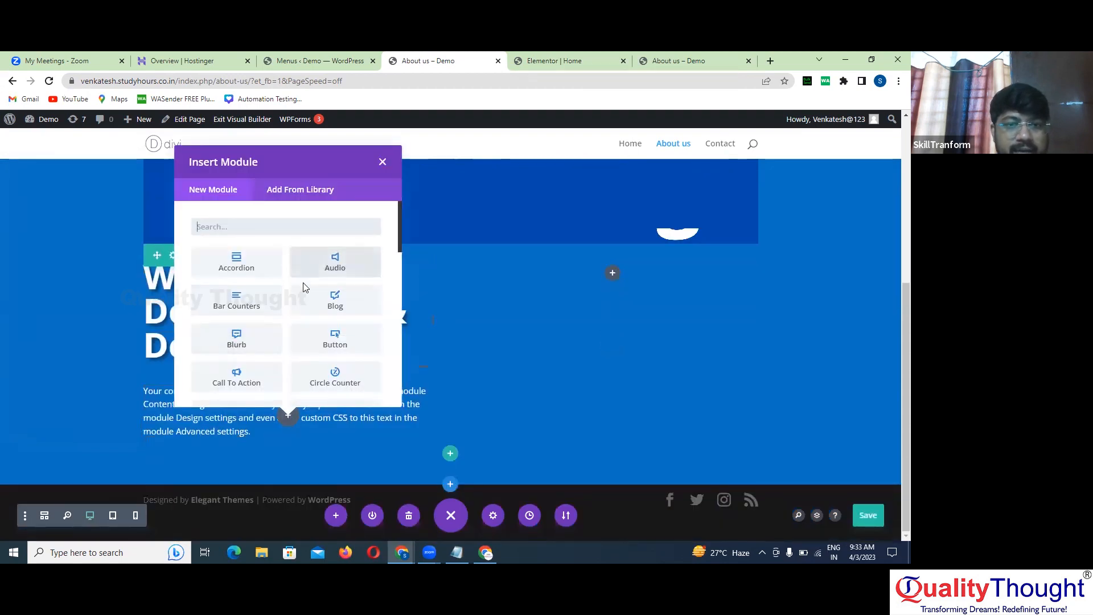
click(335, 339)
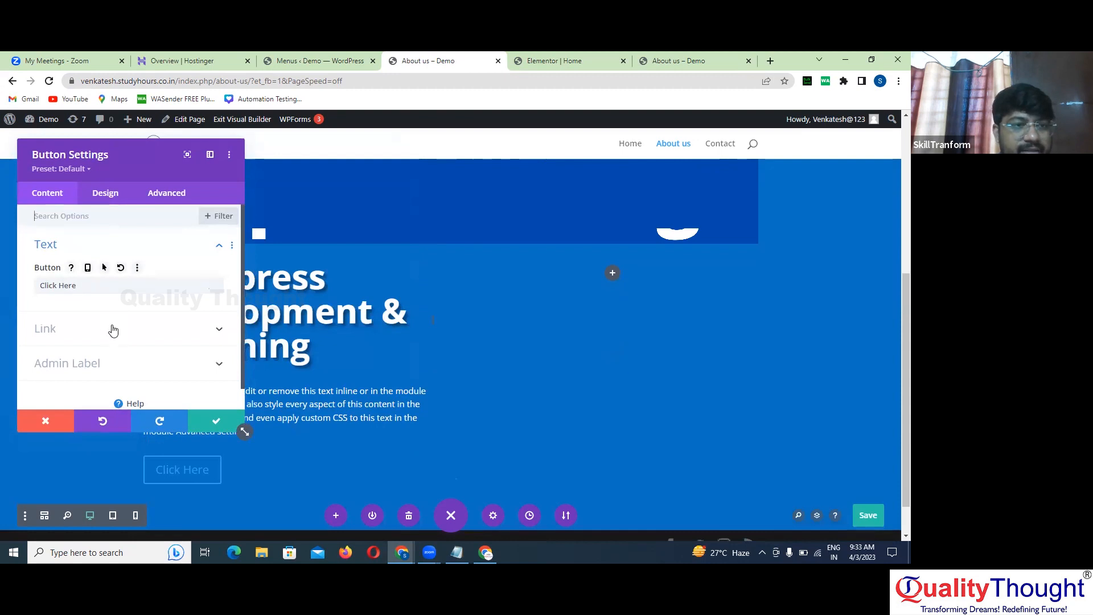
Paste the About us page address as the button's link URL and set the link target to In The New Tab
click(114, 330)
click(118, 264)
key(ctrl+v)
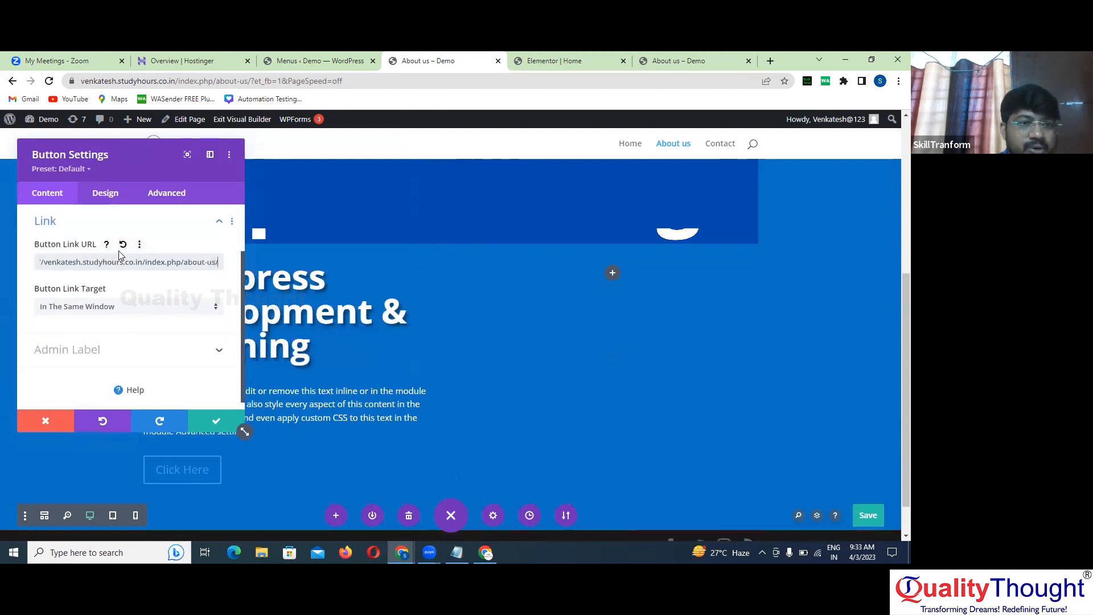
click(126, 311)
click(116, 340)
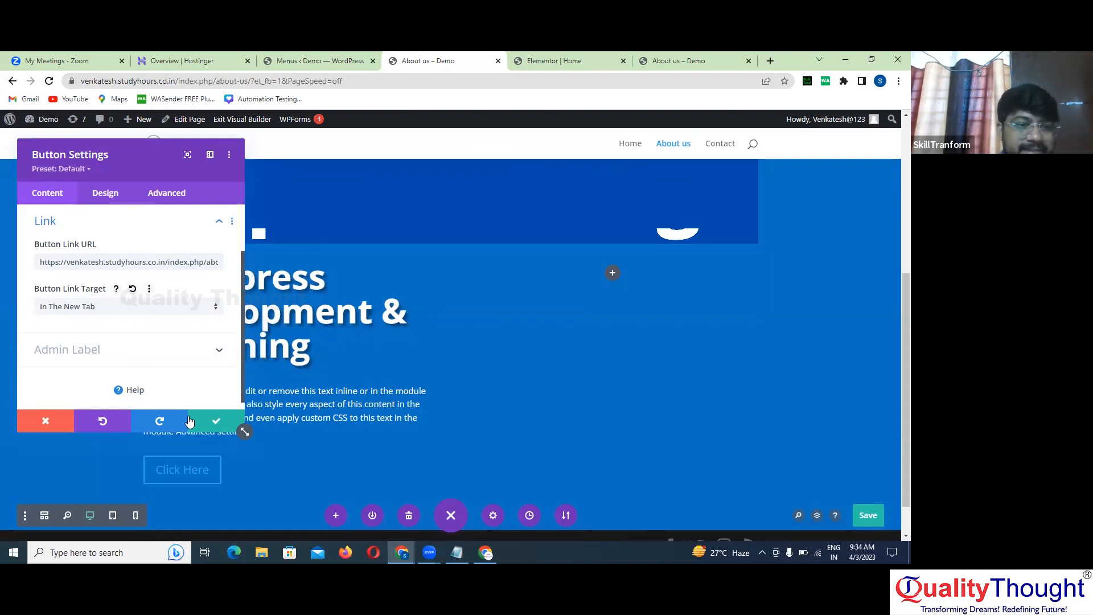
click(113, 306)
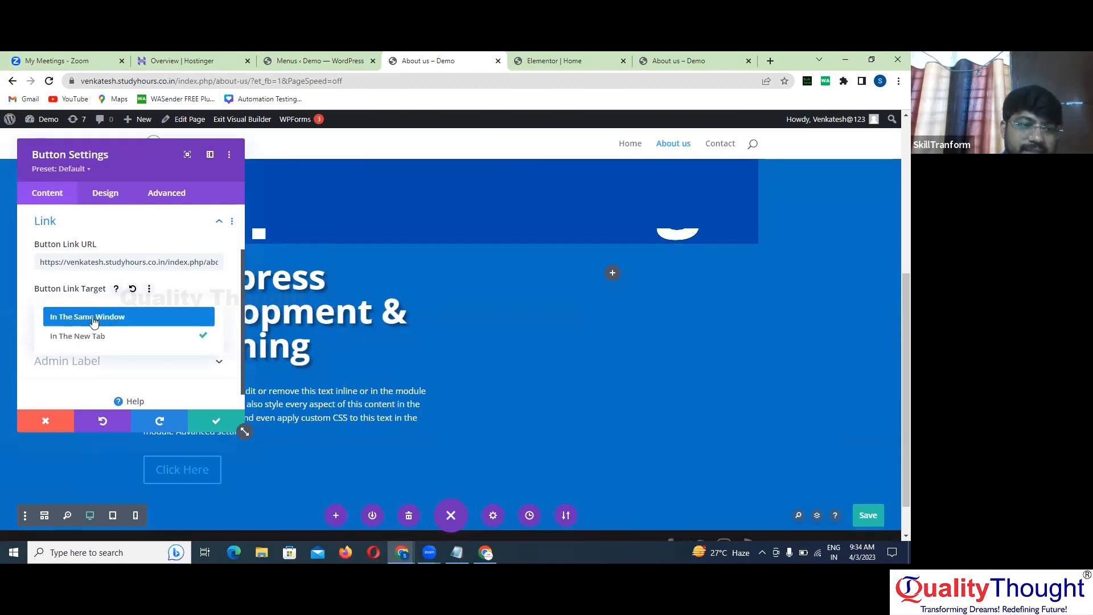
click(134, 364)
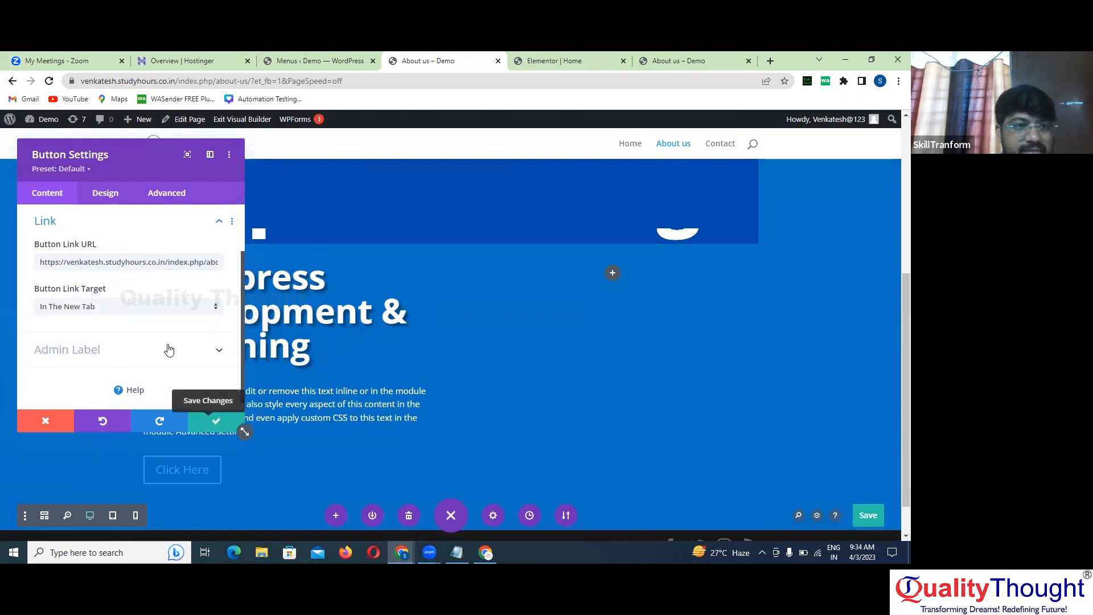
Enable custom styles for the button and set its text color to white (#FFFFFF)
click(106, 192)
click(101, 312)
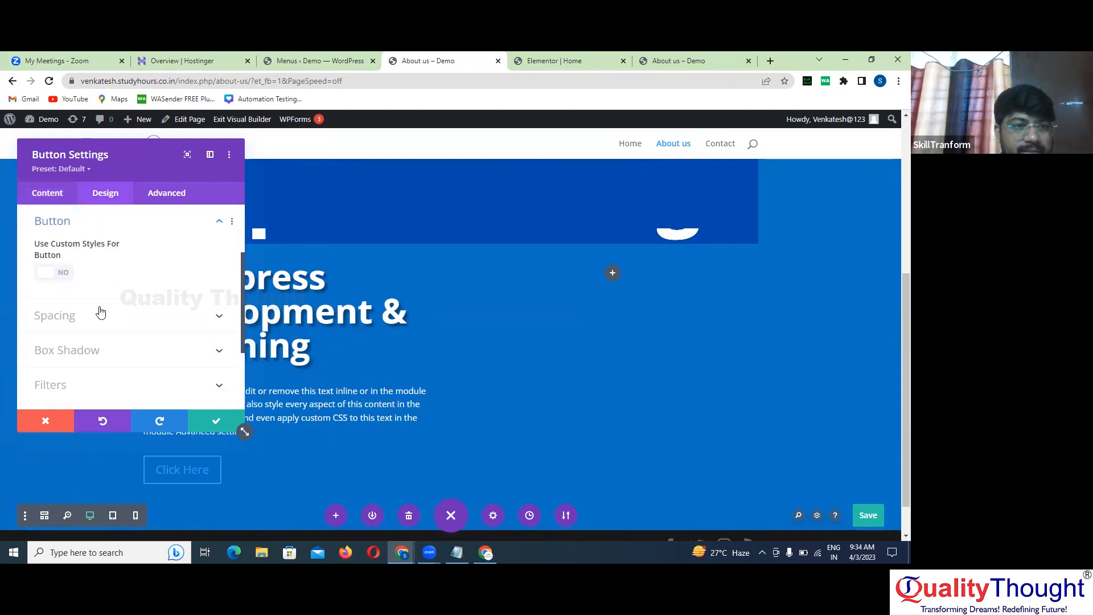
scroll(99, 284, down, 1)
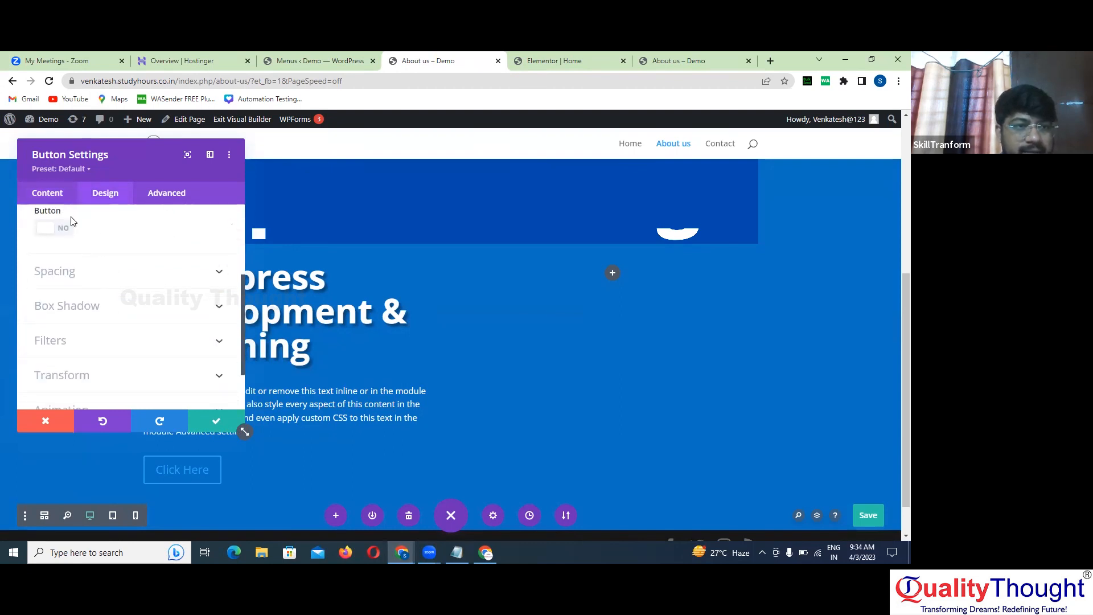
click(62, 229)
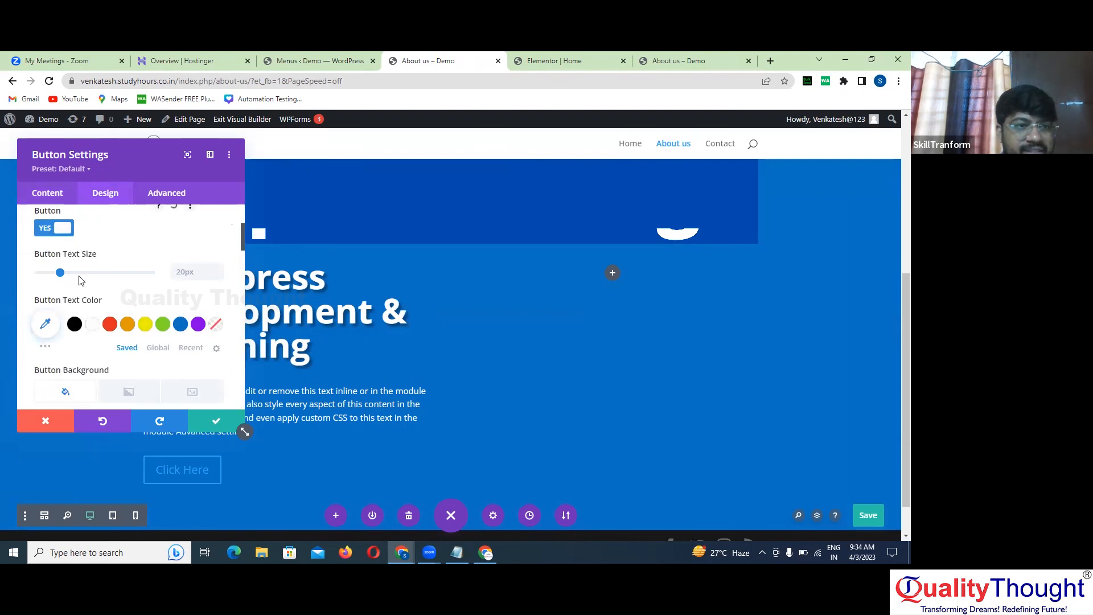
click(94, 330)
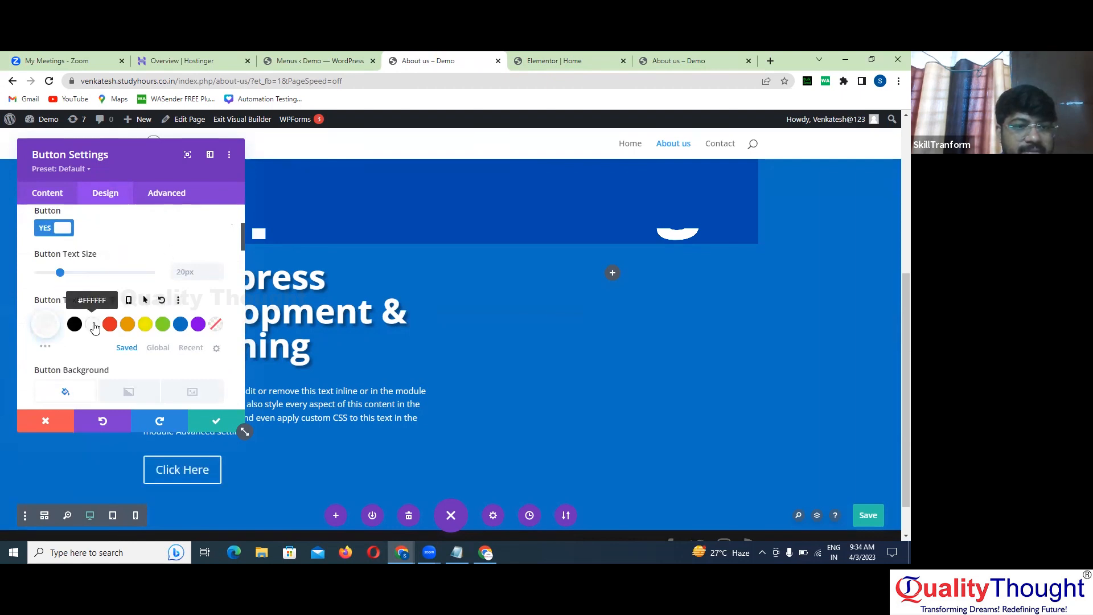
Add a red (#E02B20) background color to the button
scroll(127, 352, down, 2)
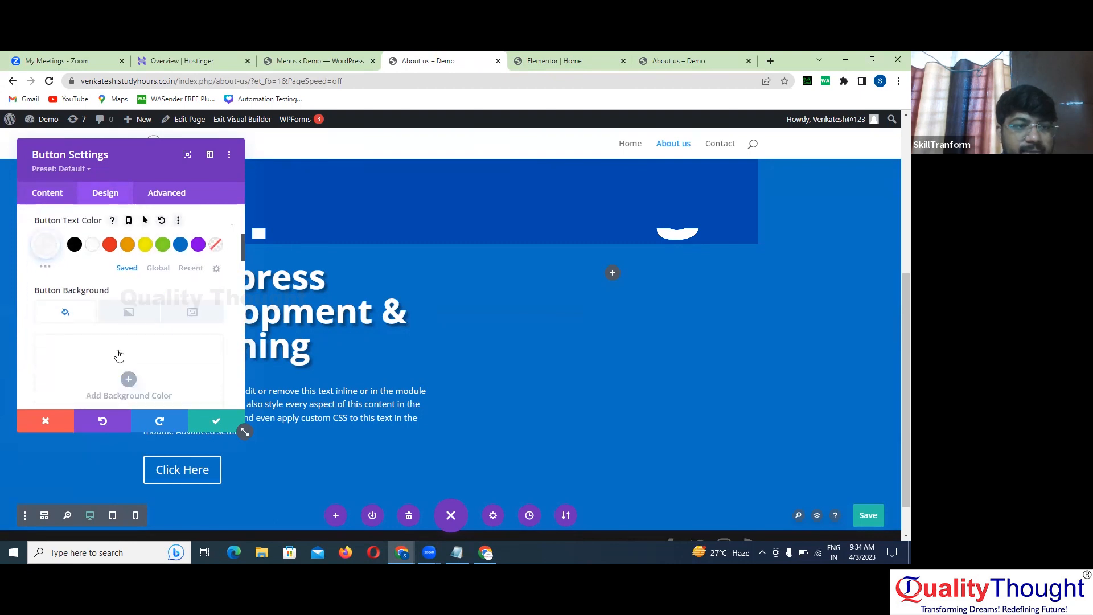
scroll(137, 353, down, 1)
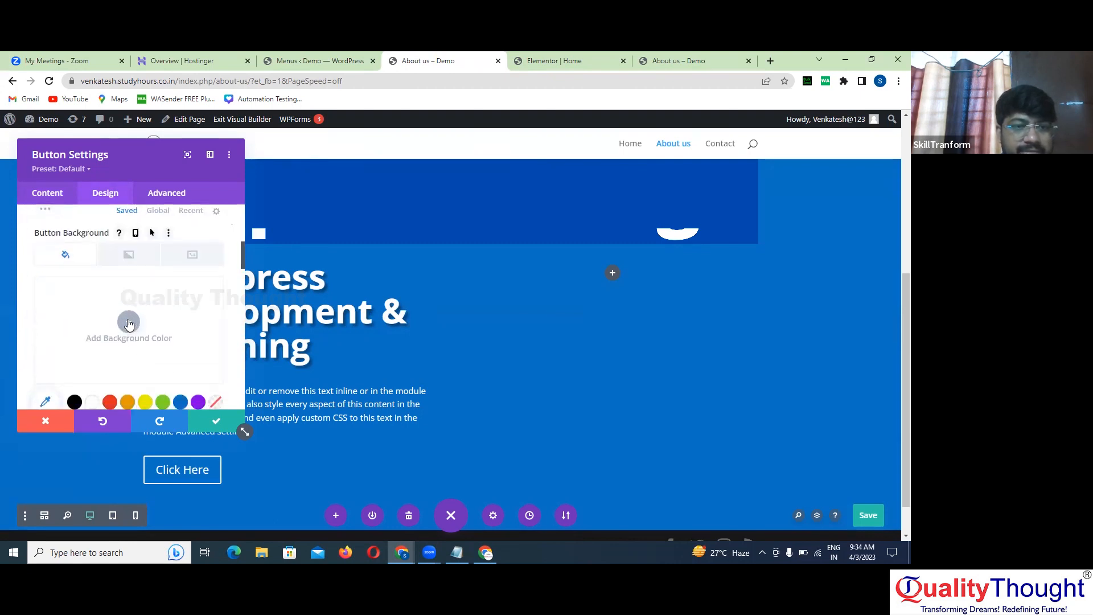
click(129, 322)
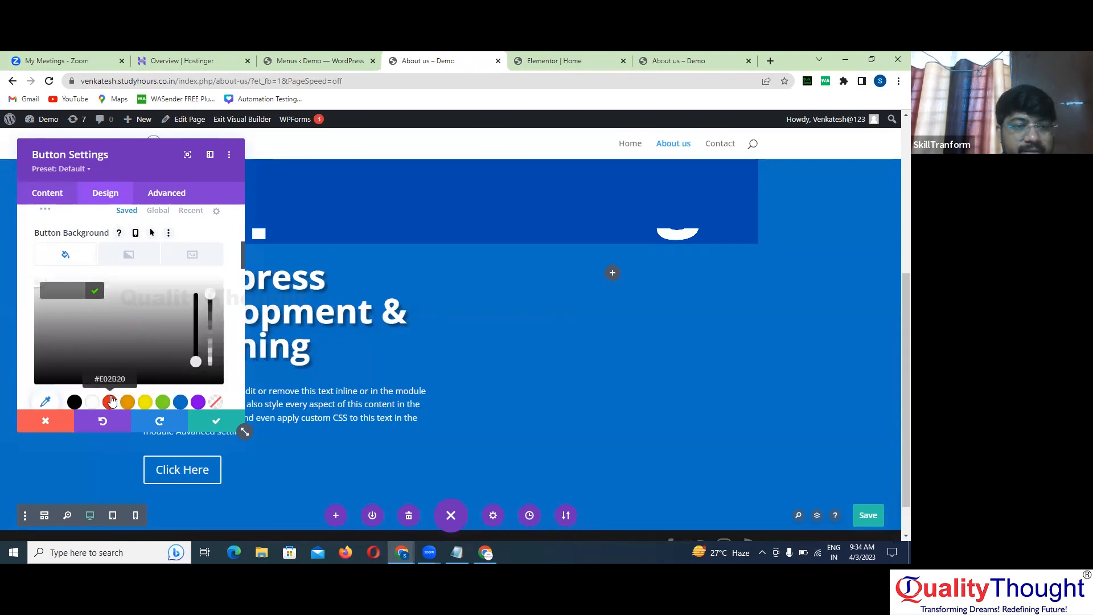
click(110, 401)
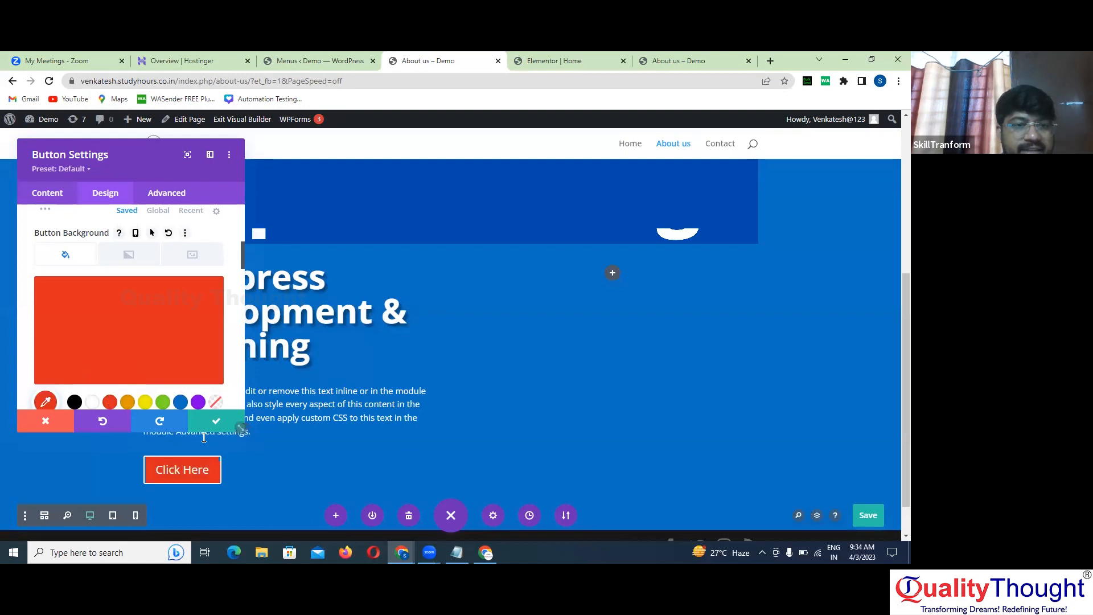
mouse_move(193, 358)
scroll(193, 359, up, 1)
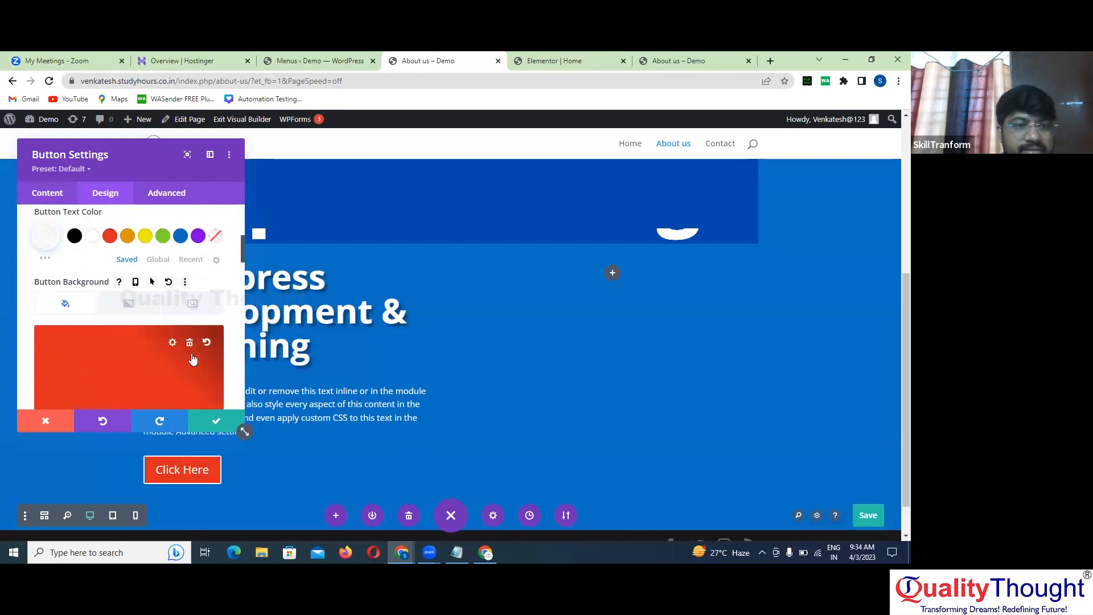
Try red (#E02B20) and yellow (#EDF000) as the button's border color, and settle on white
scroll(193, 359, down, 3)
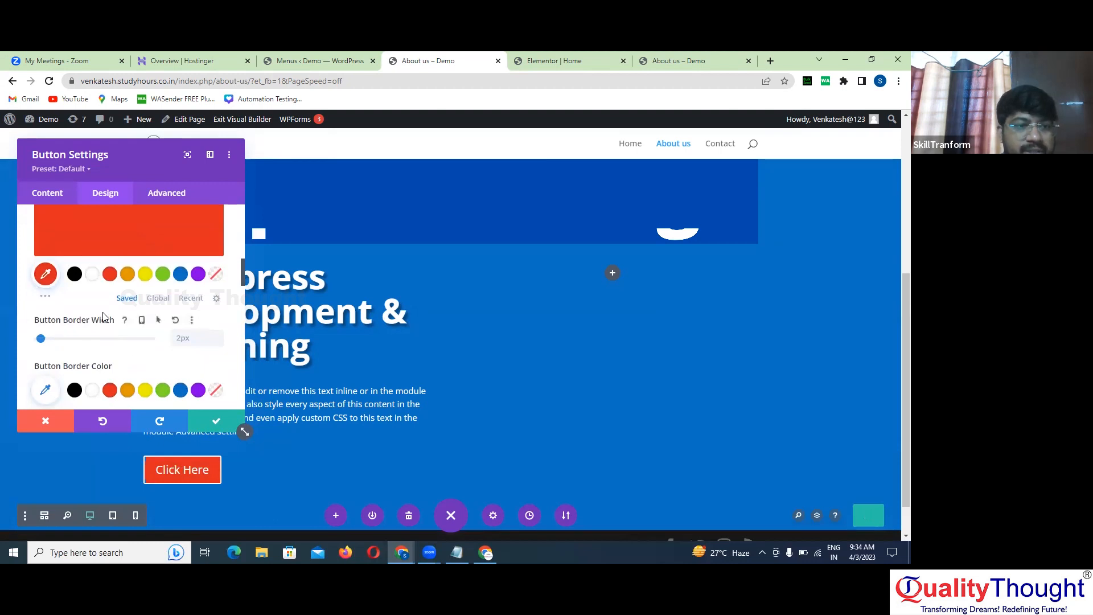
scroll(122, 376, down, 1)
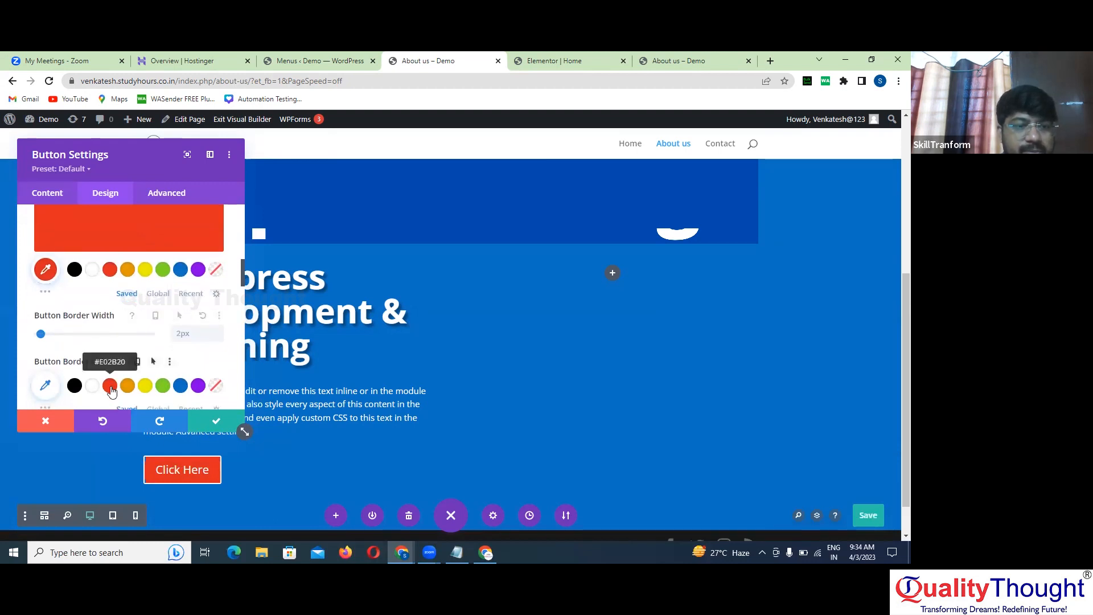
click(110, 387)
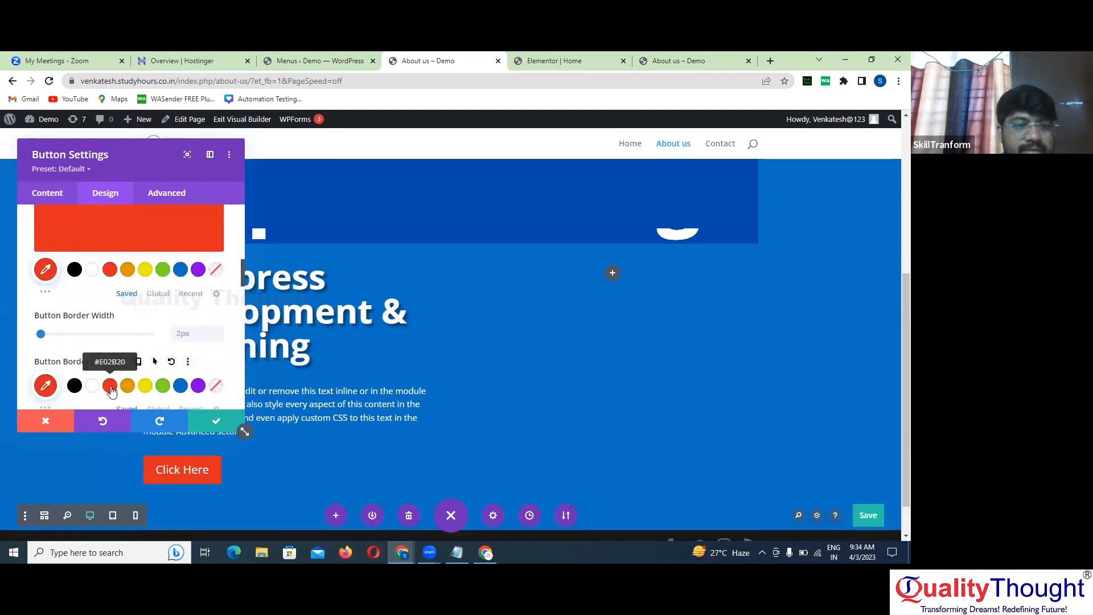
click(145, 387)
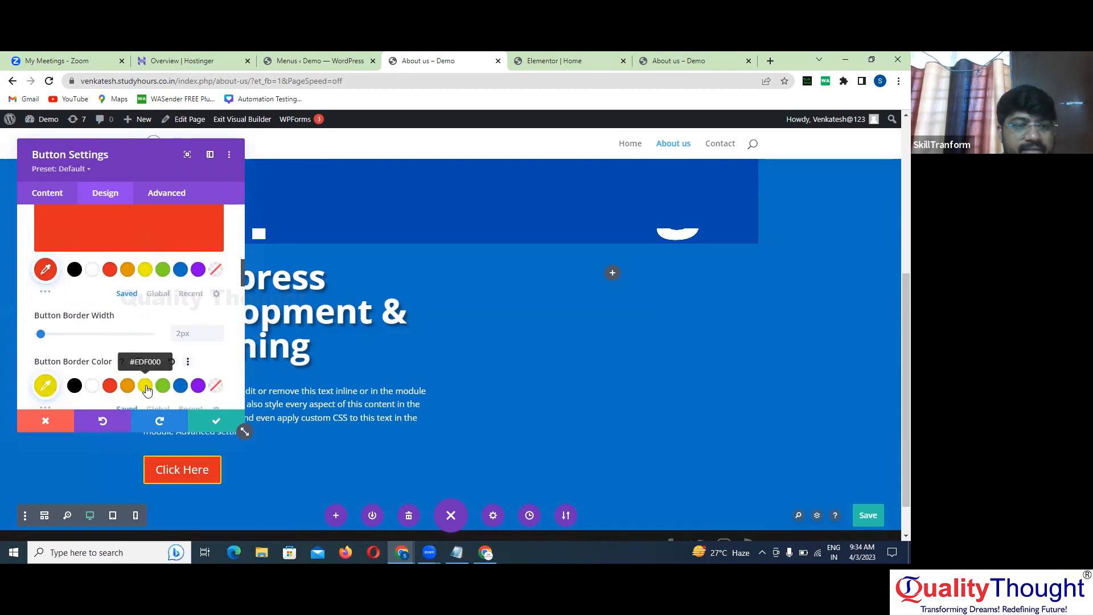
click(95, 386)
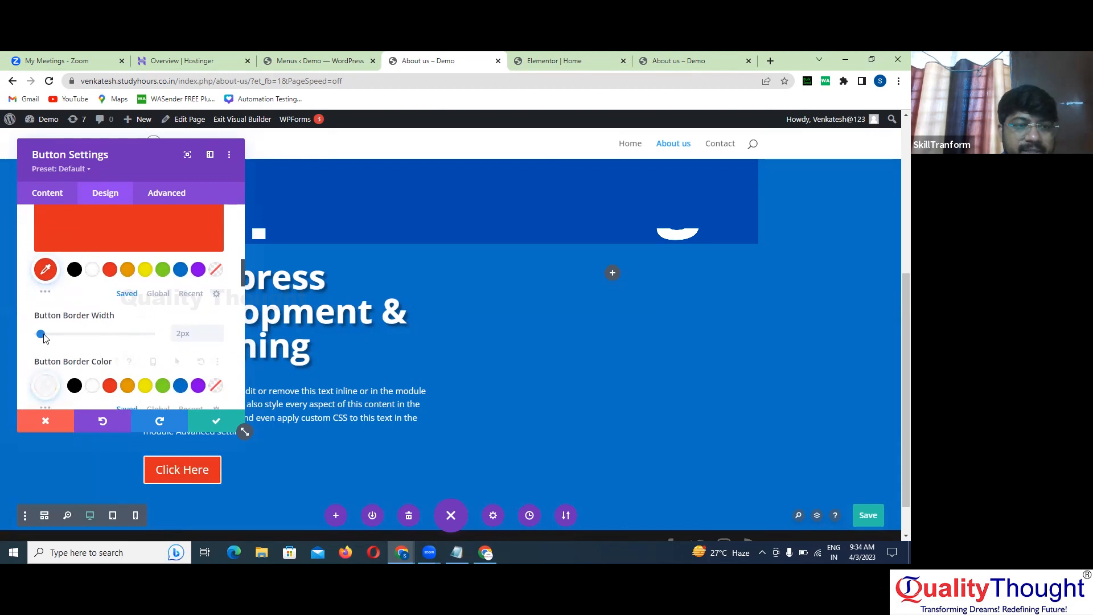
Set the button's border width to 6px and save the Button module
mouse_move(41, 335)
mouse_down()
mouse_move(61, 340)
mouse_move(51, 341)
mouse_up()
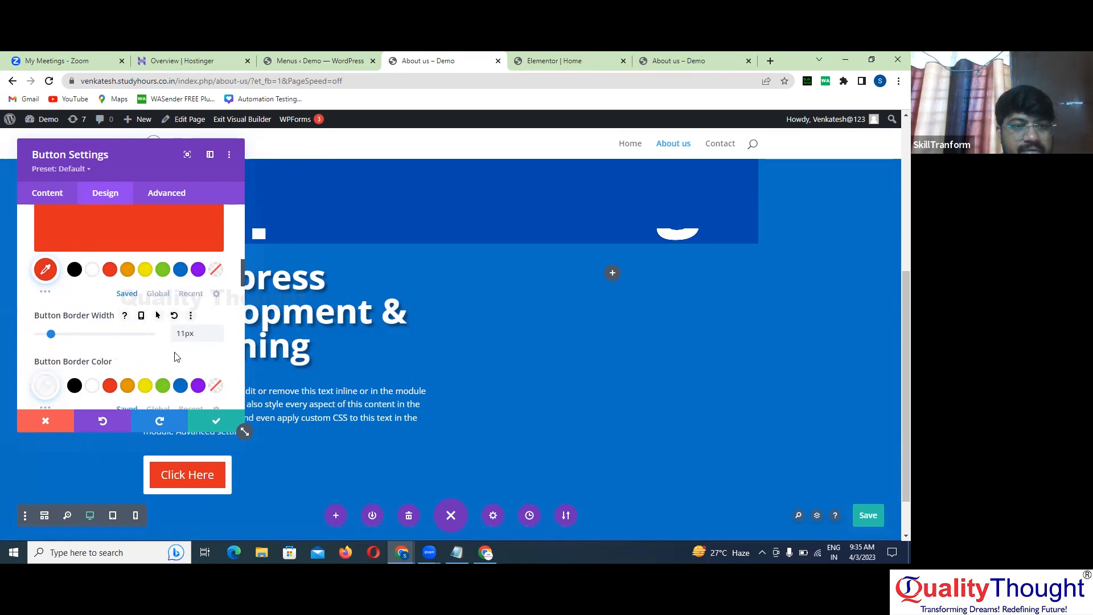
click(219, 337)
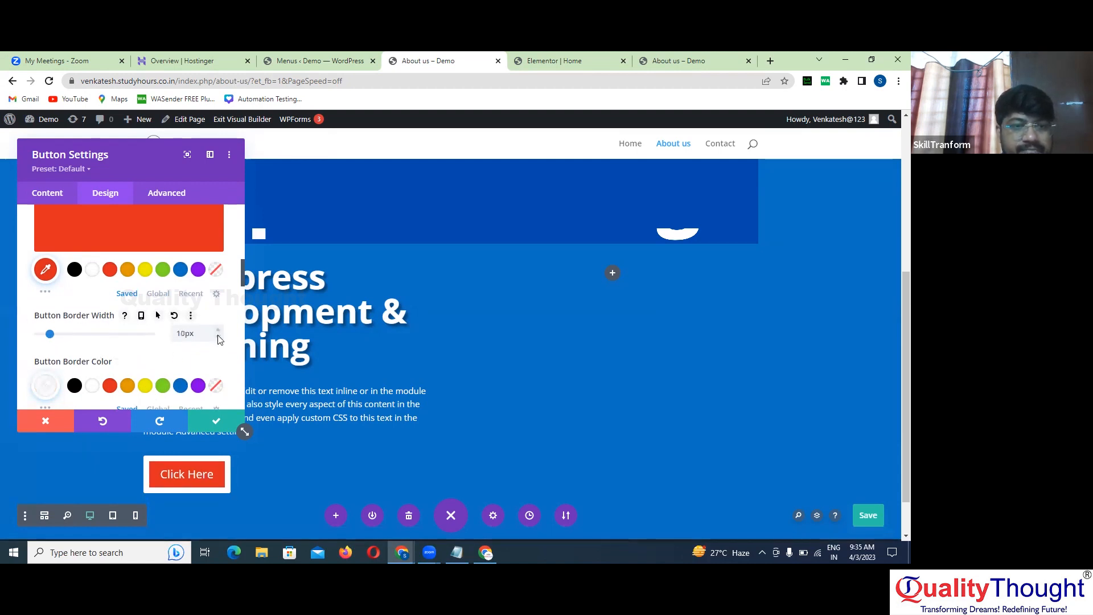
click(219, 337)
click(219, 337)
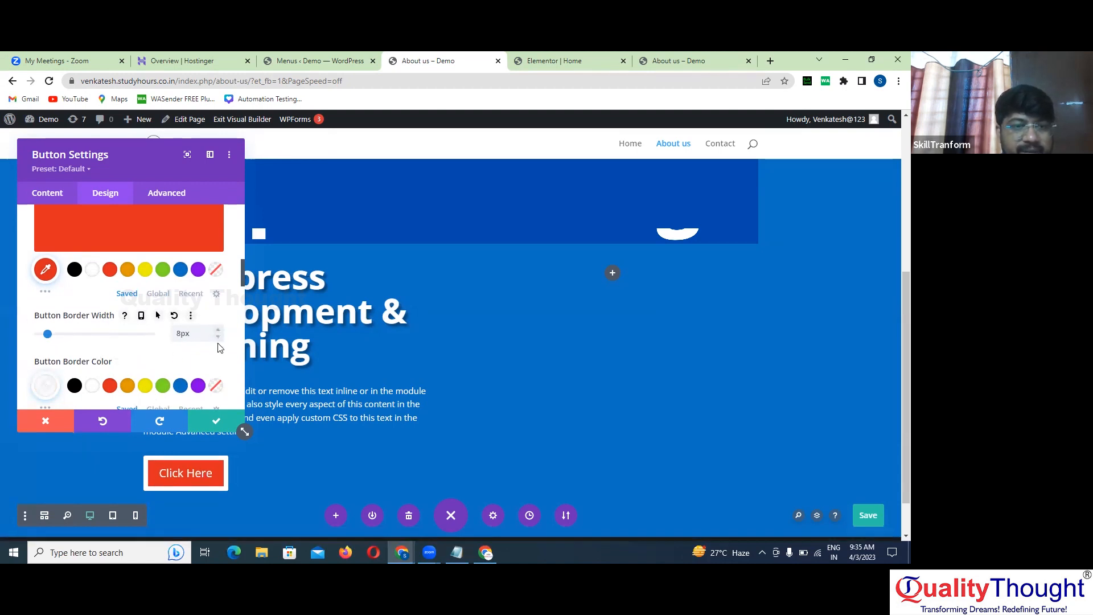
click(220, 337)
click(219, 337)
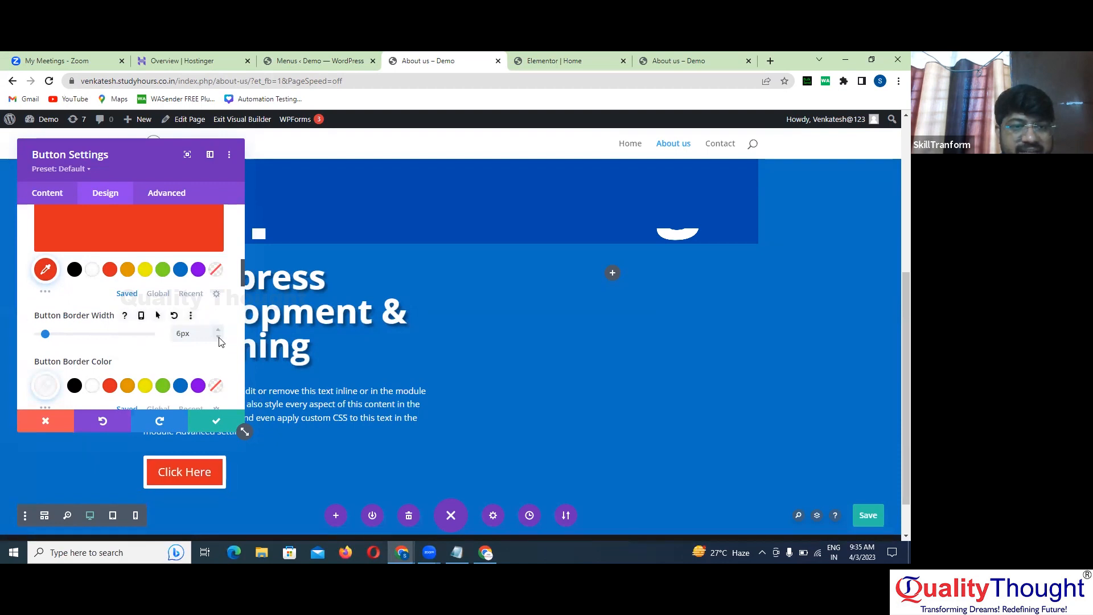
click(213, 420)
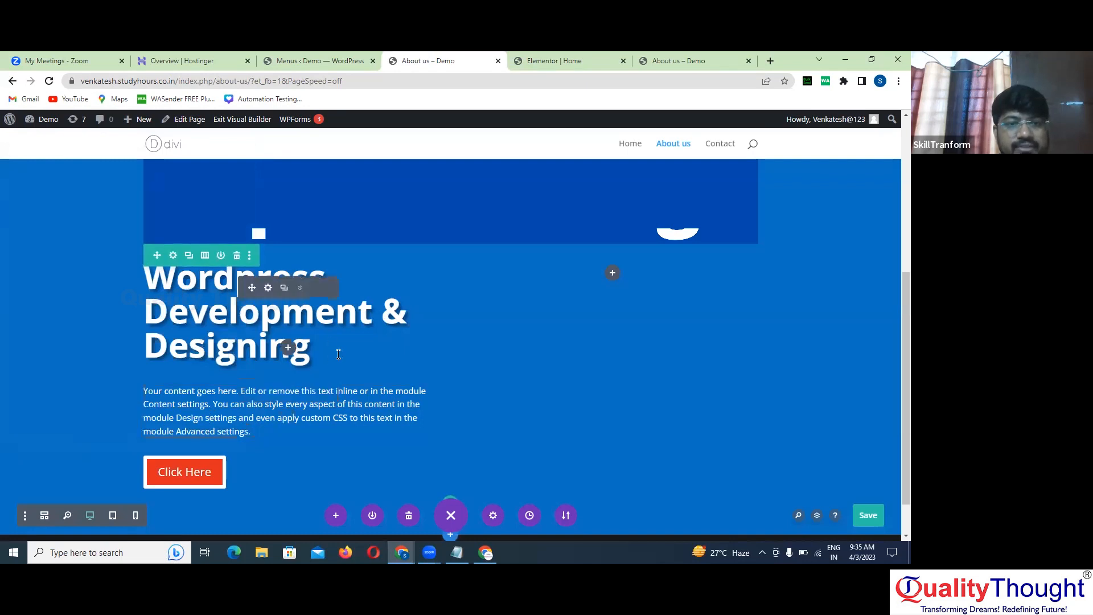
Insert an Image module in the row's empty second column using the akeneo logo from the media library, and save it
click(618, 275)
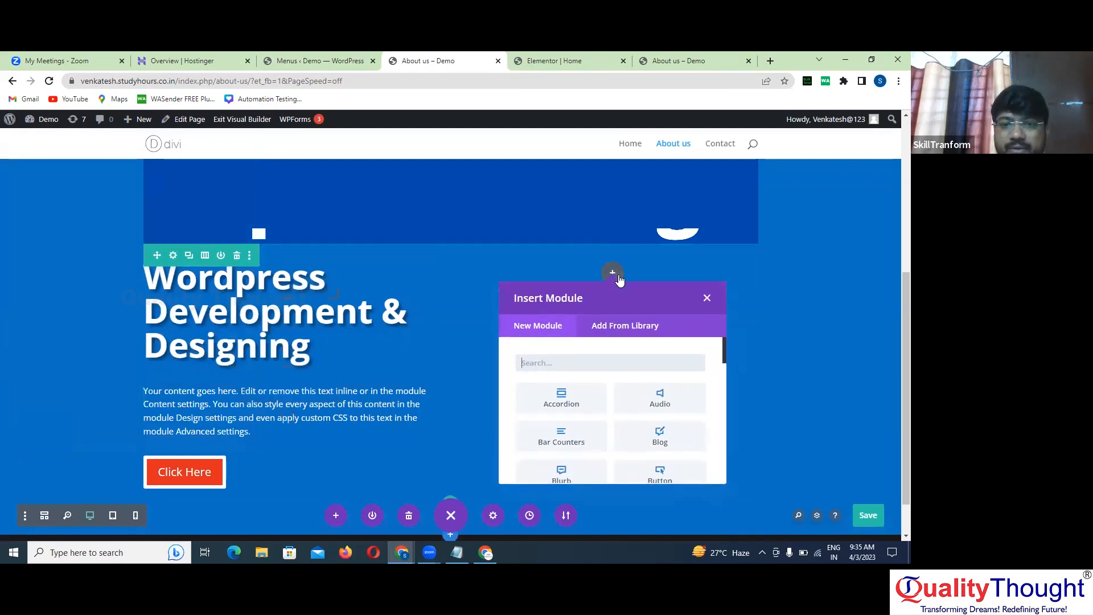
text(ima)
click(583, 399)
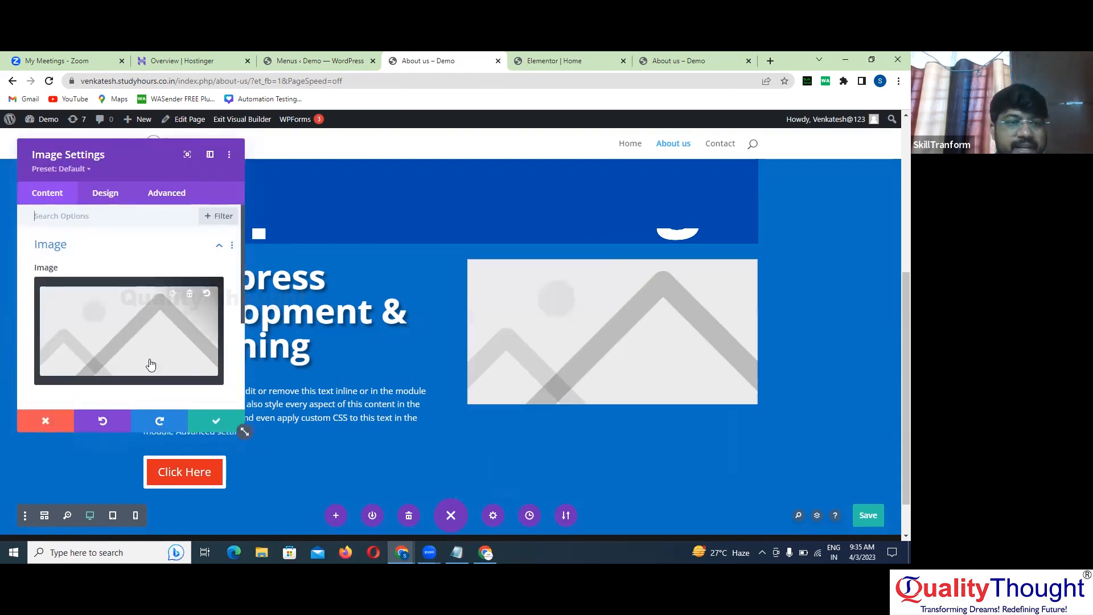
click(160, 333)
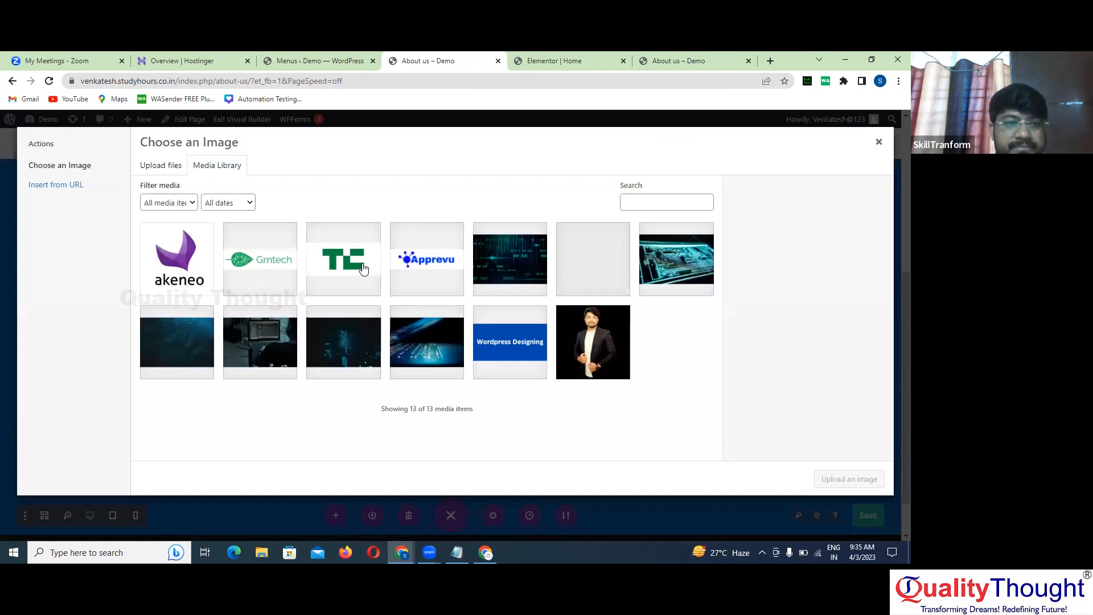
click(185, 261)
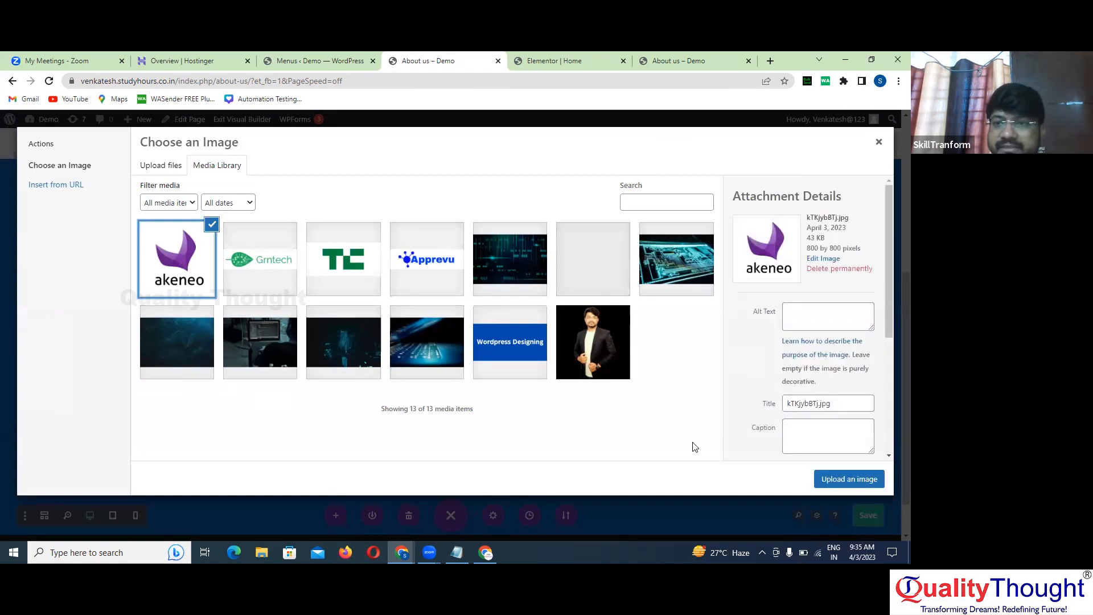
click(850, 480)
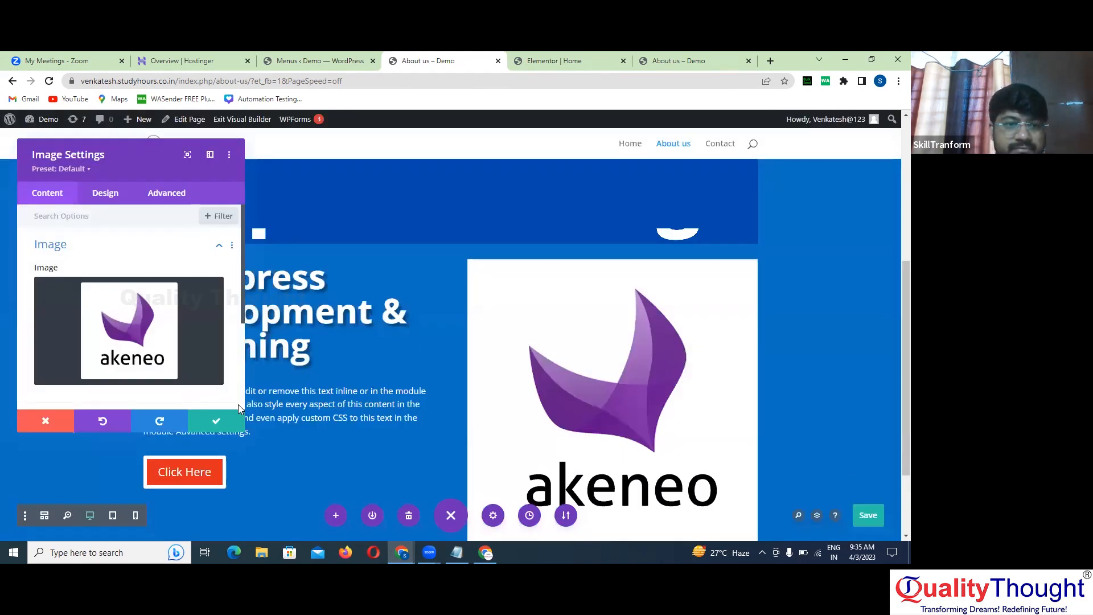
click(238, 427)
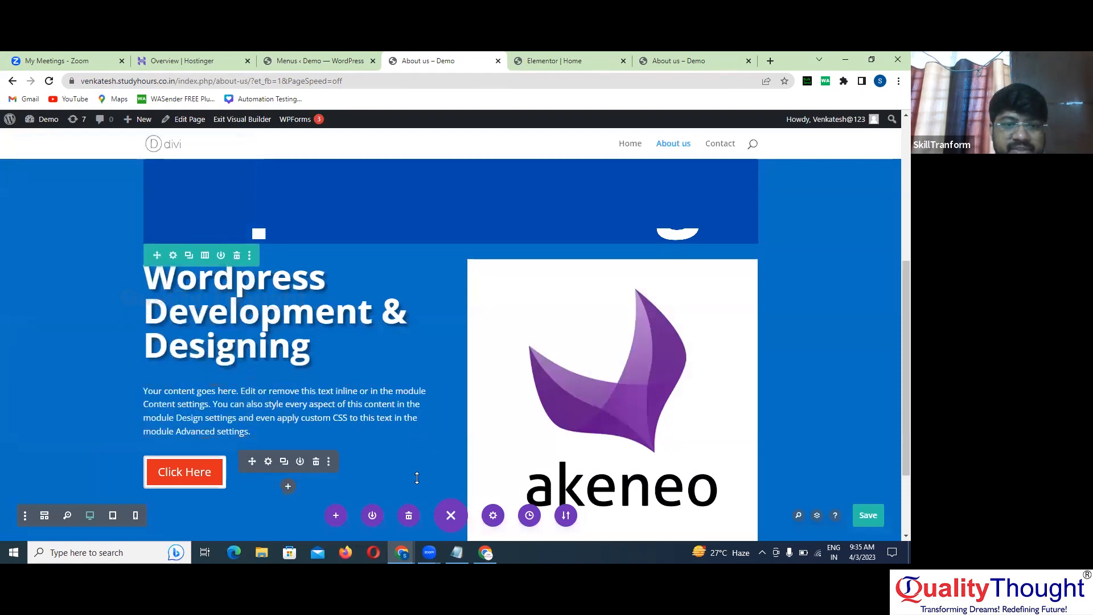
Save the About us page and reload its live view to review the new row
click(868, 517)
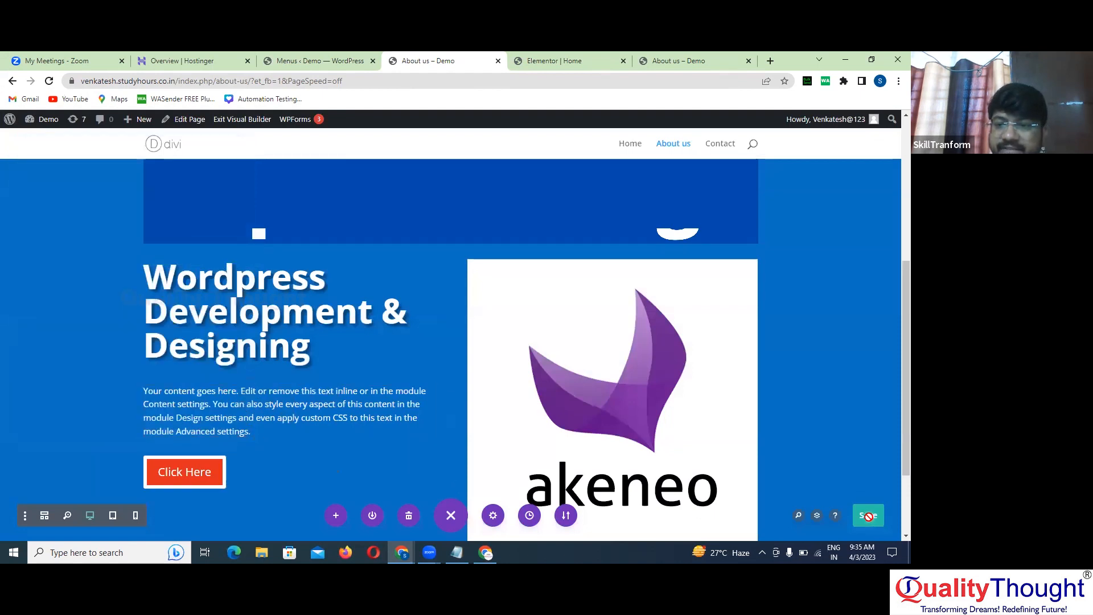
click(693, 63)
key(F5)
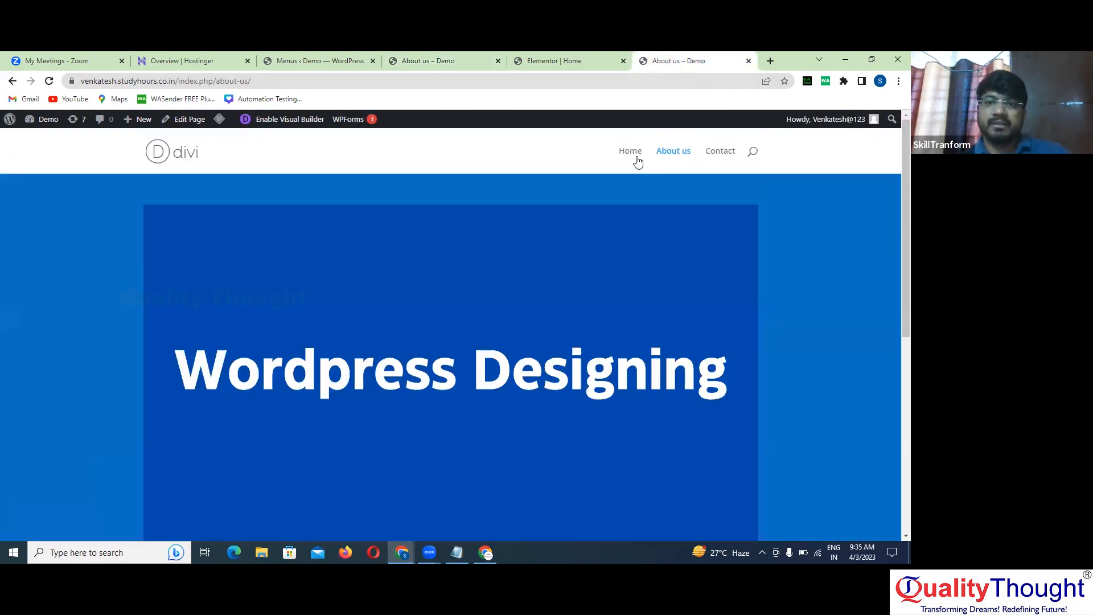
scroll(834, 296, down, 6)
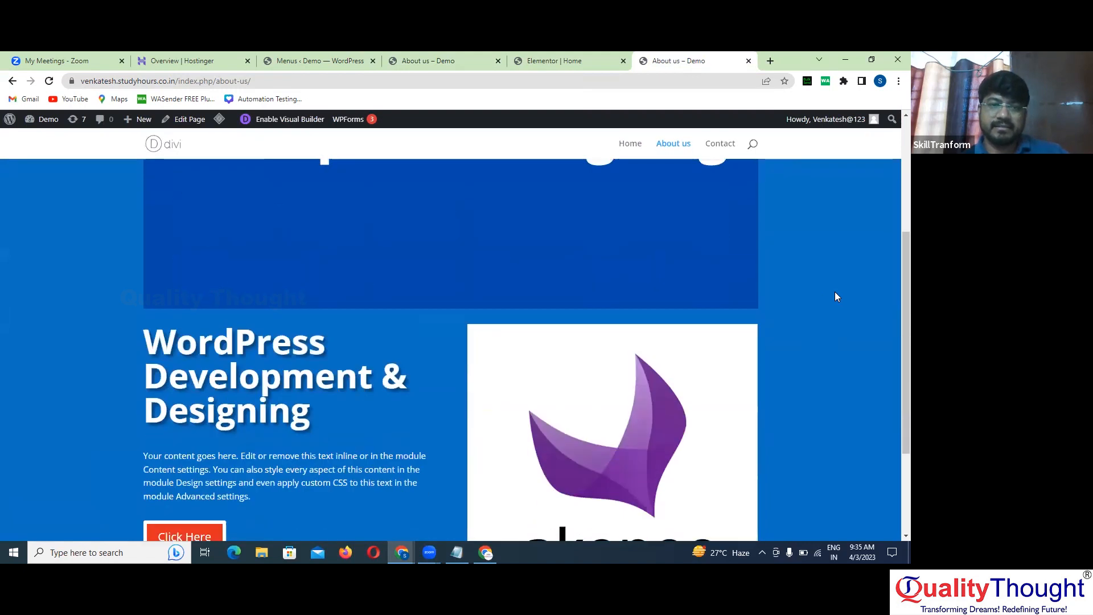
Examine how the hero background and the text, button and image row behave while scrolling the live About us page
scroll(835, 296, up, 5)
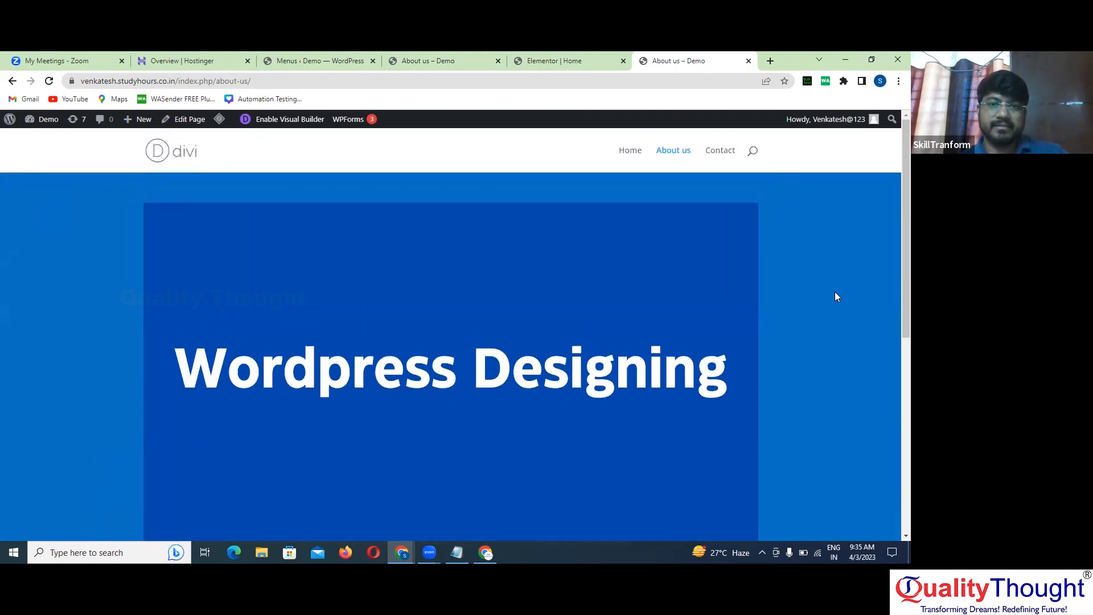
scroll(835, 297, down, 5)
scroll(834, 297, up, 5)
scroll(835, 297, down, 5)
scroll(836, 296, up, 2)
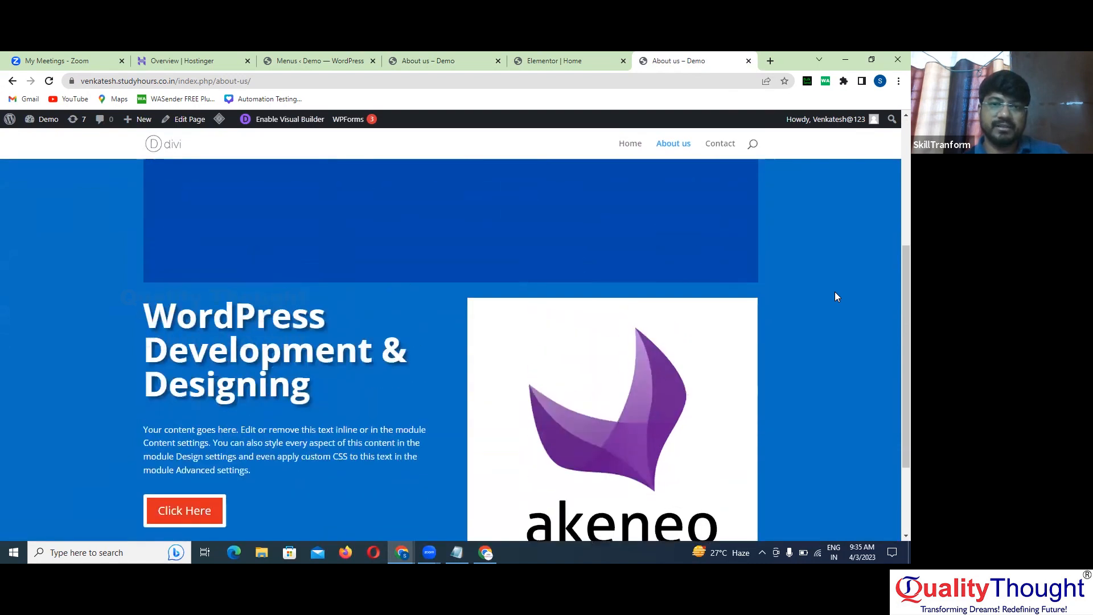
scroll(829, 281, down, 1)
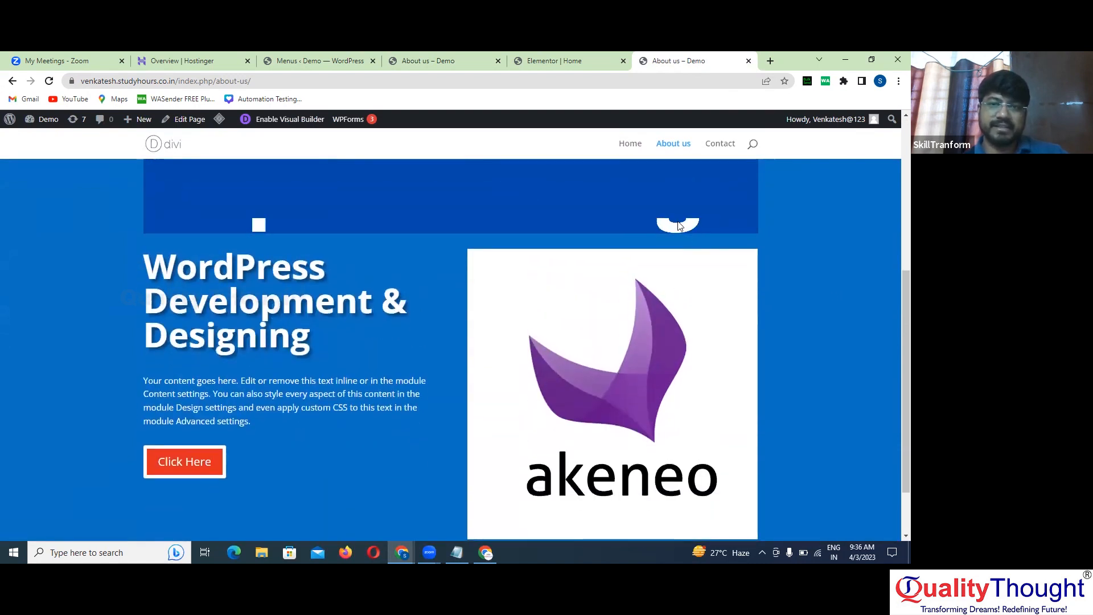
In the About us page builder, delete the background image from the hero row and save the row settings
click(555, 63)
click(346, 60)
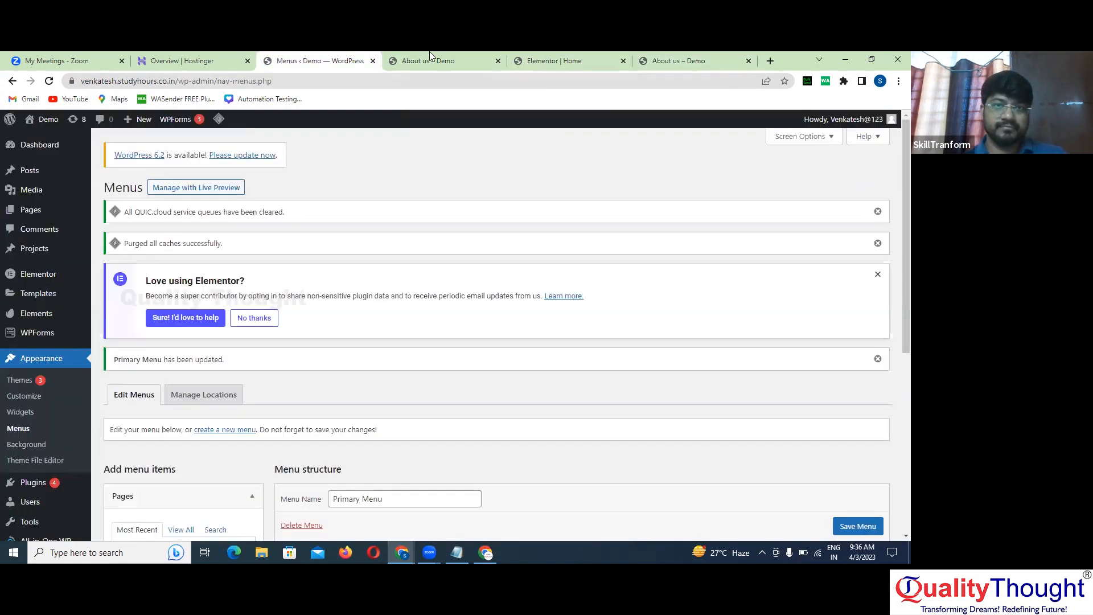
click(398, 60)
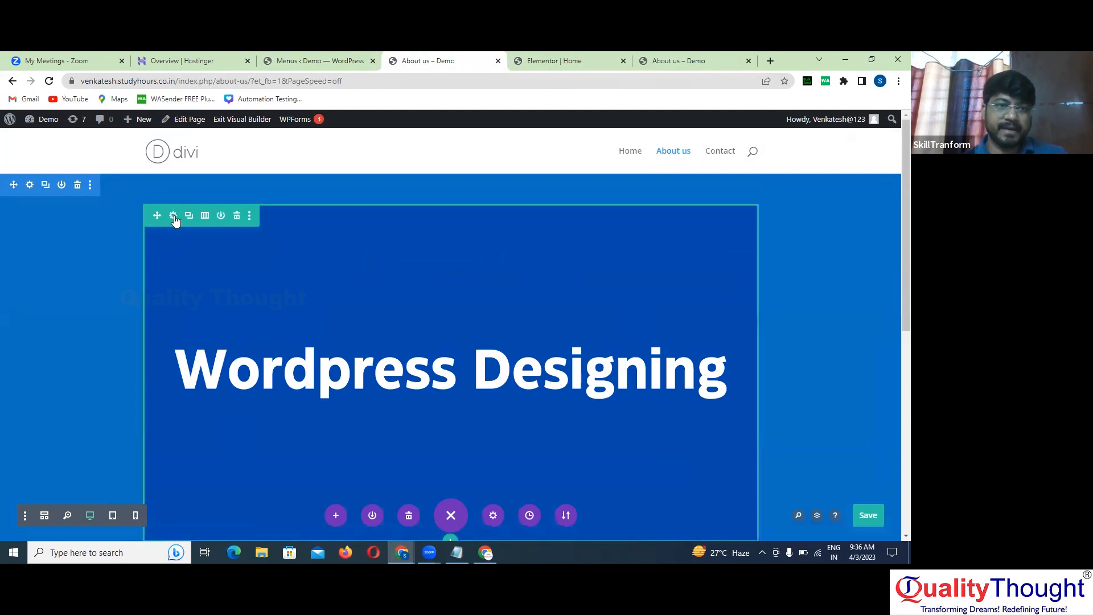
click(173, 215)
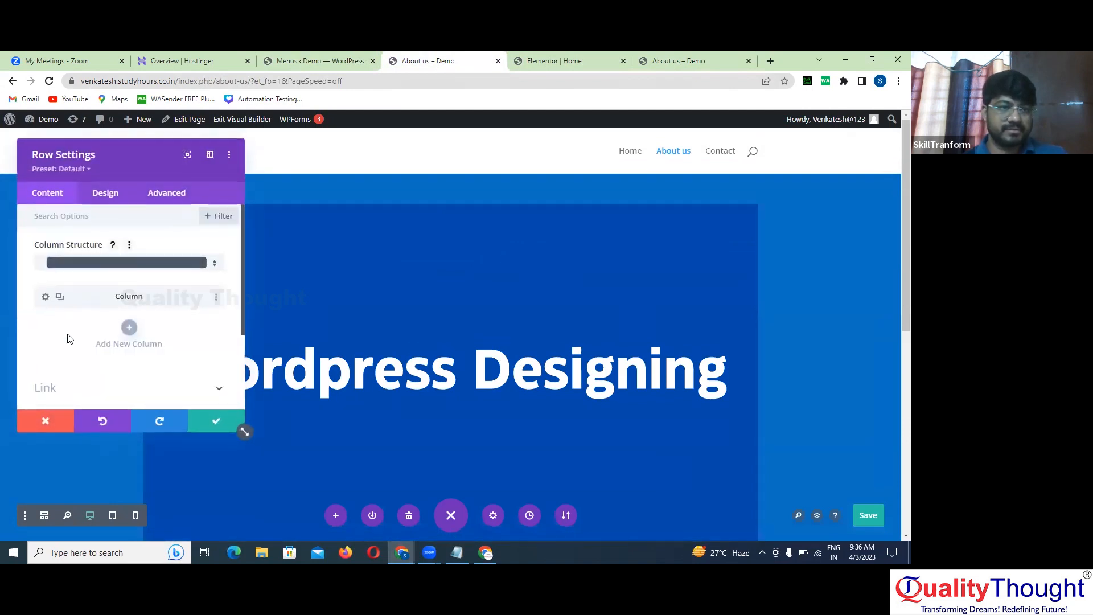
scroll(64, 337, down, 2)
click(125, 300)
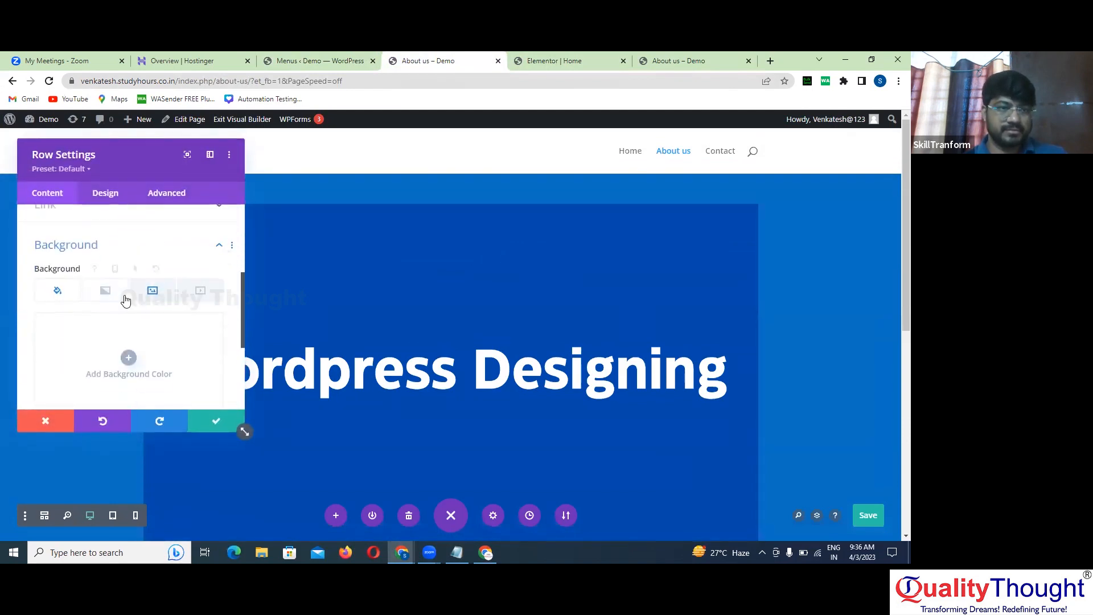
click(152, 292)
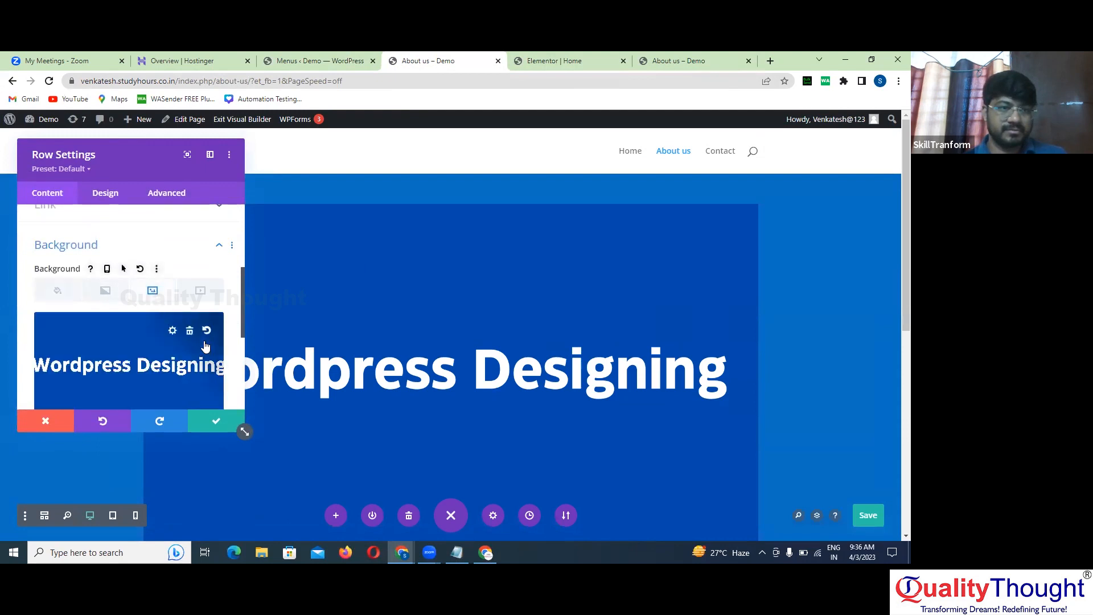
click(191, 330)
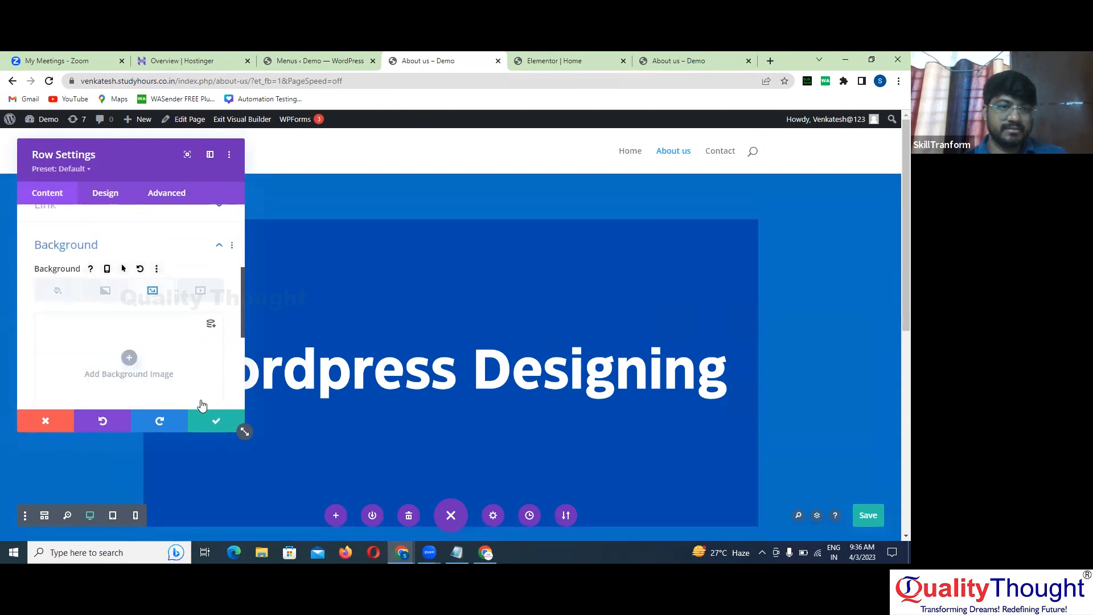
click(215, 421)
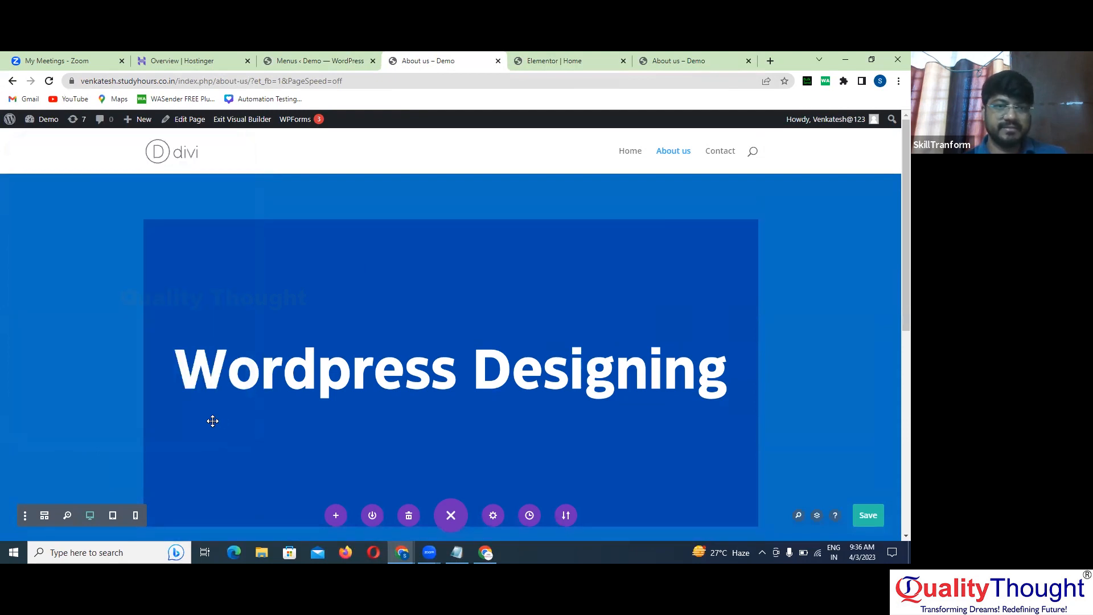
Reload the live About us page and check the hero area's scrolling behavior
click(660, 59)
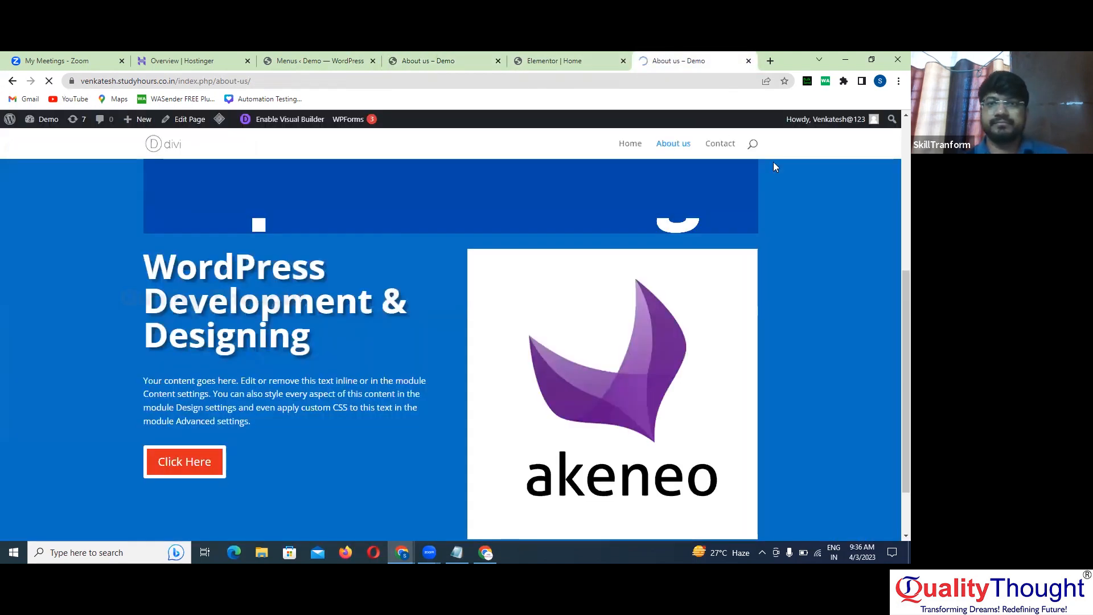
scroll(830, 252, down, 5)
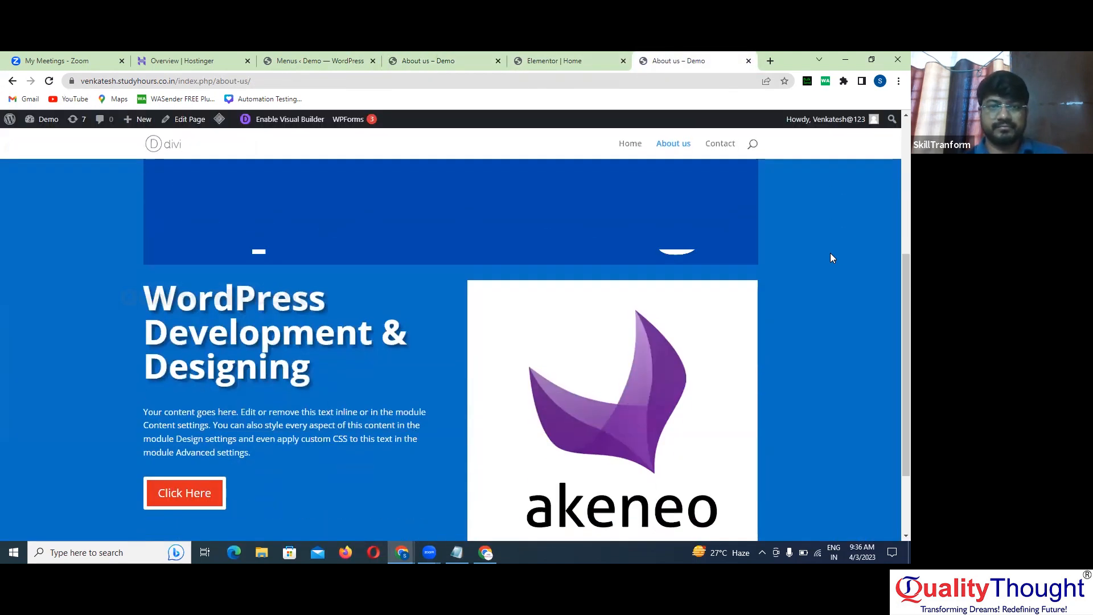
scroll(830, 253, up, 5)
Inspect the background image settings of the hero's Image module in the builder, and close them without saving
click(459, 57)
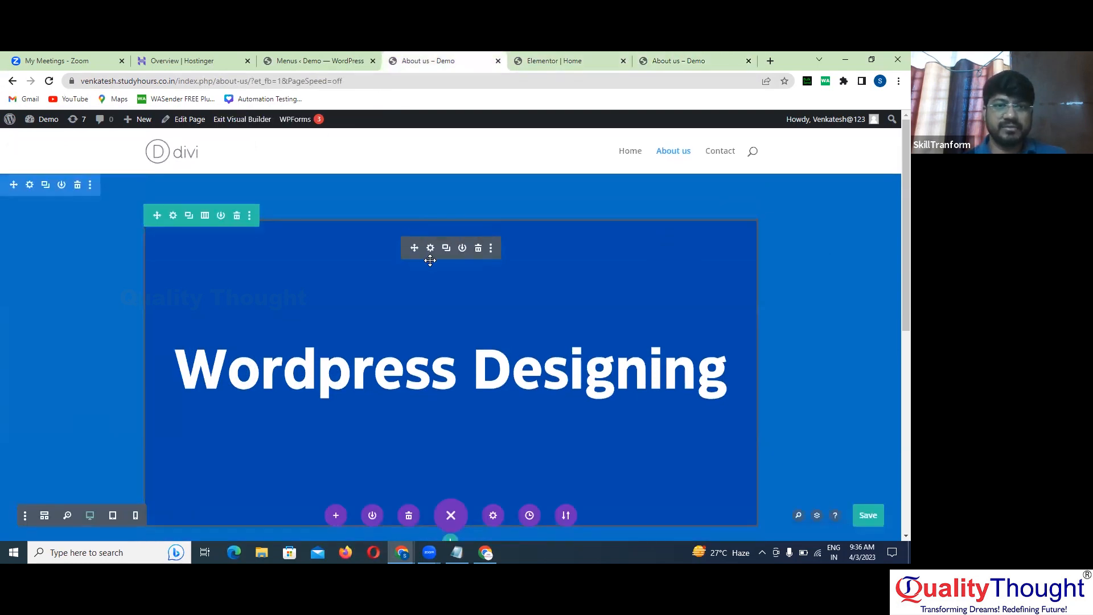
click(431, 248)
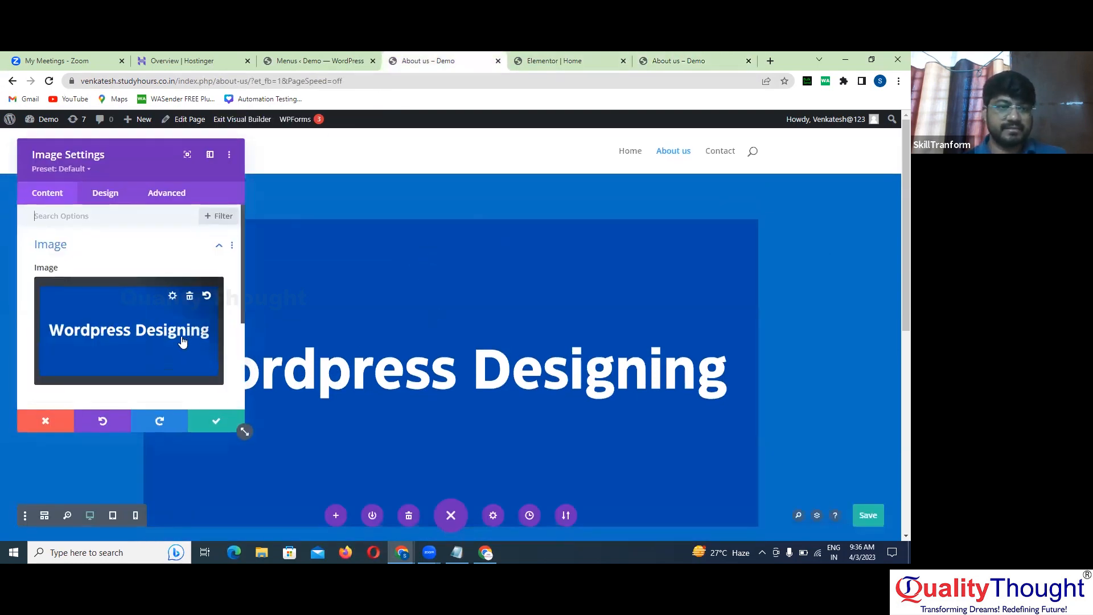
scroll(183, 340, down, 2)
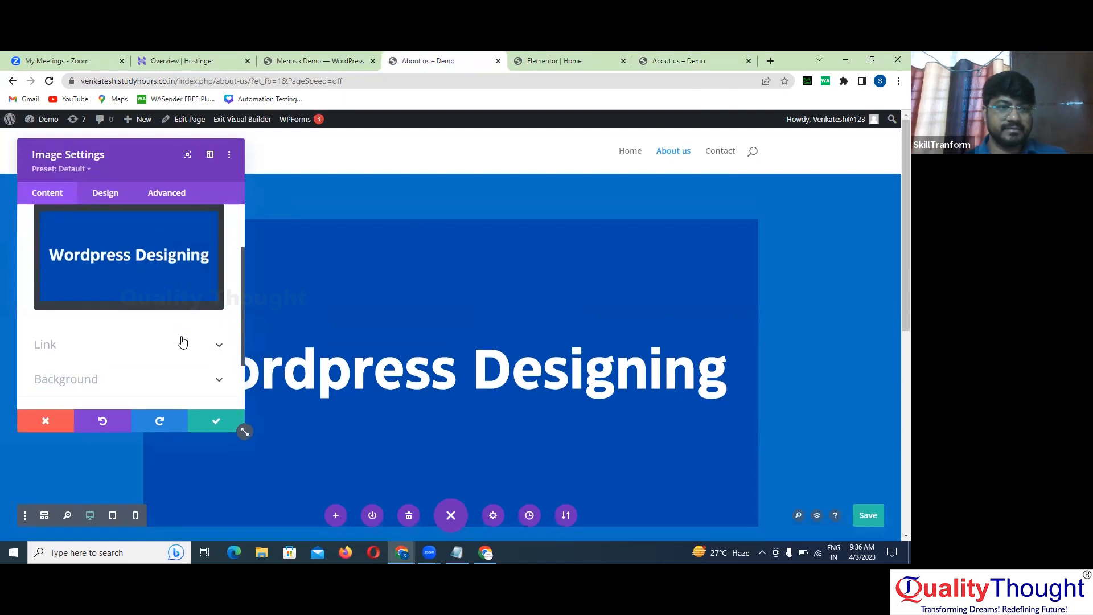
click(156, 380)
click(155, 275)
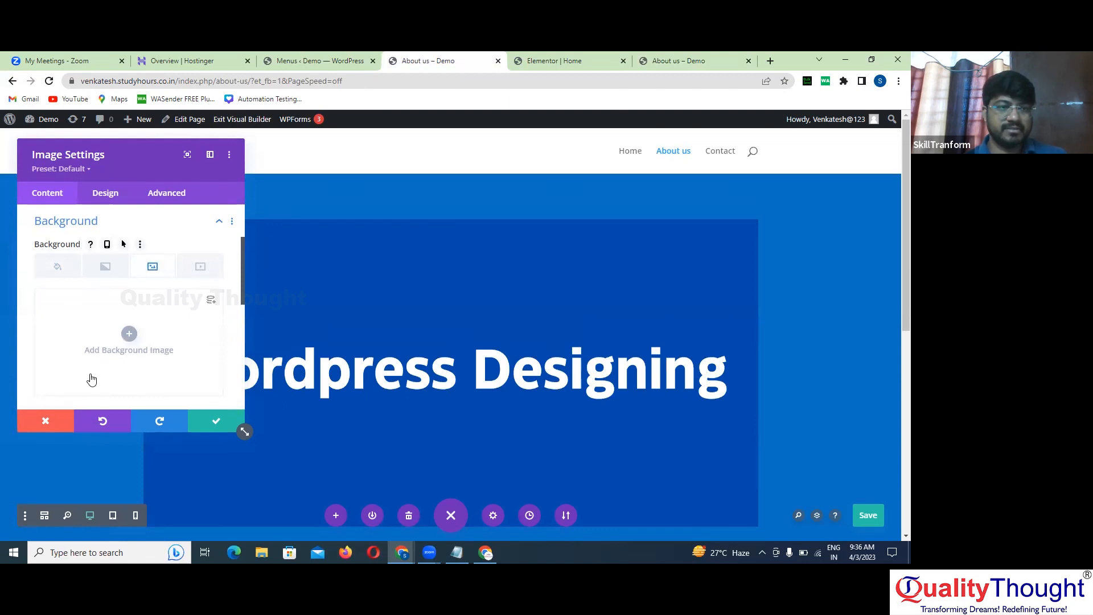
scroll(91, 380, down, 3)
click(45, 420)
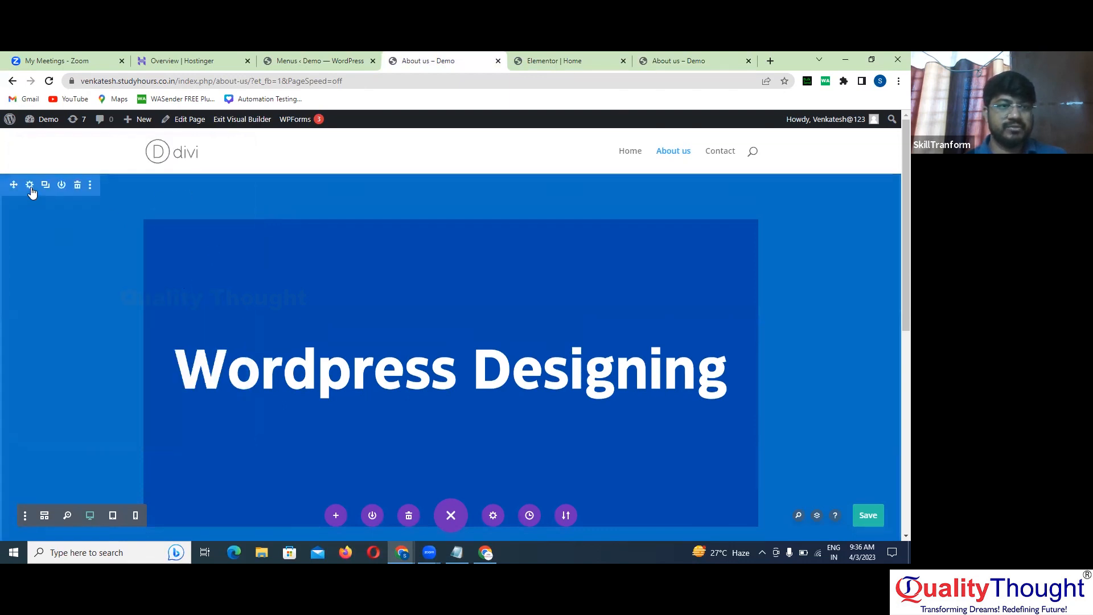
Inspect the hero section's background color and background image settings, and close the section settings
click(30, 184)
click(120, 277)
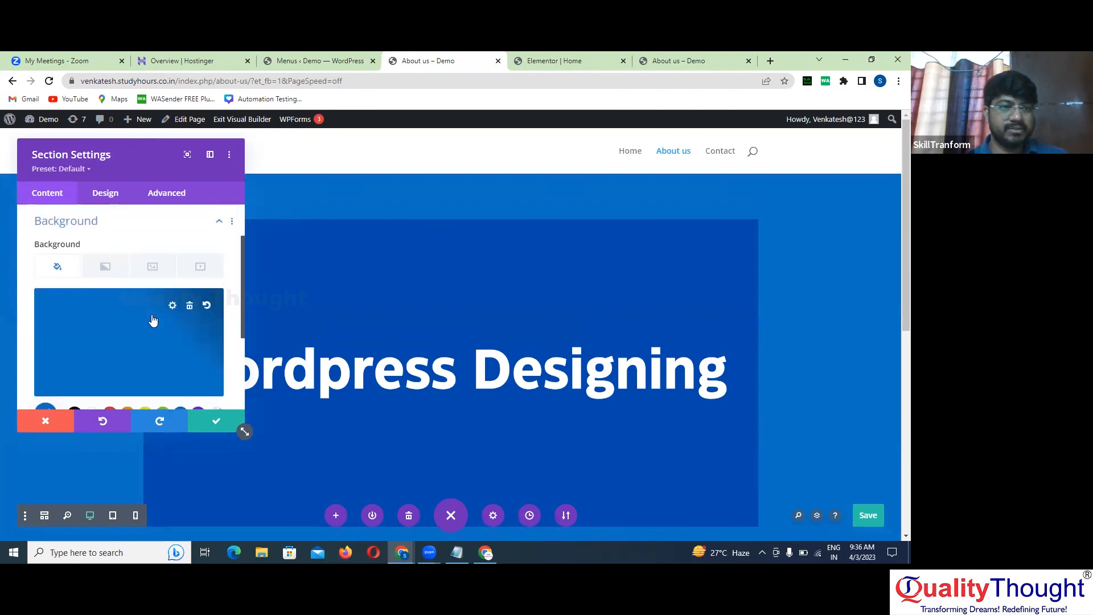
click(152, 266)
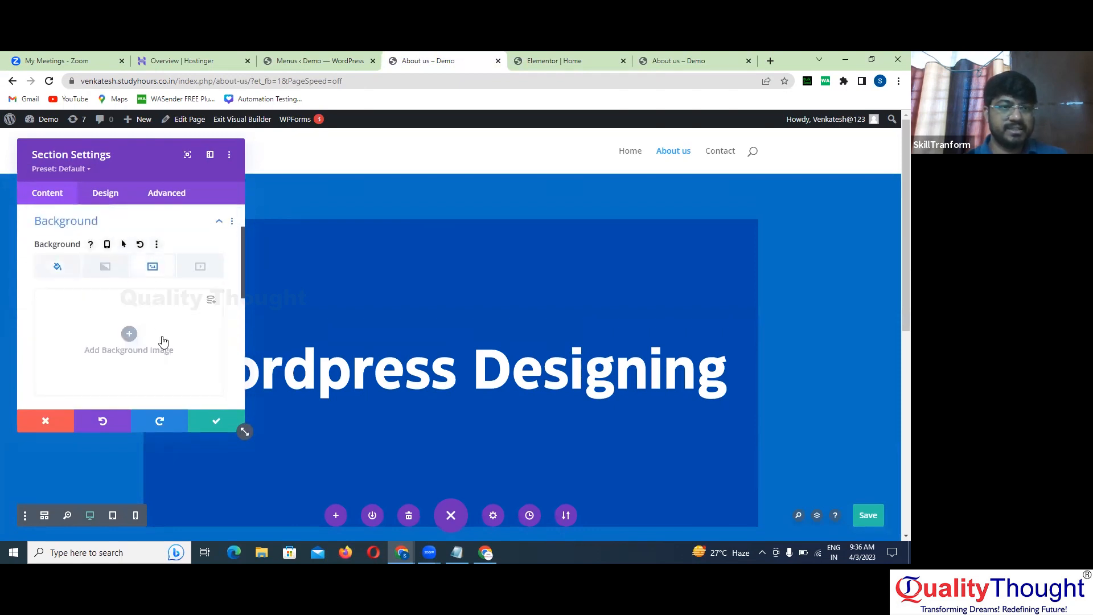
scroll(163, 340, down, 5)
scroll(163, 342, down, 1)
click(202, 421)
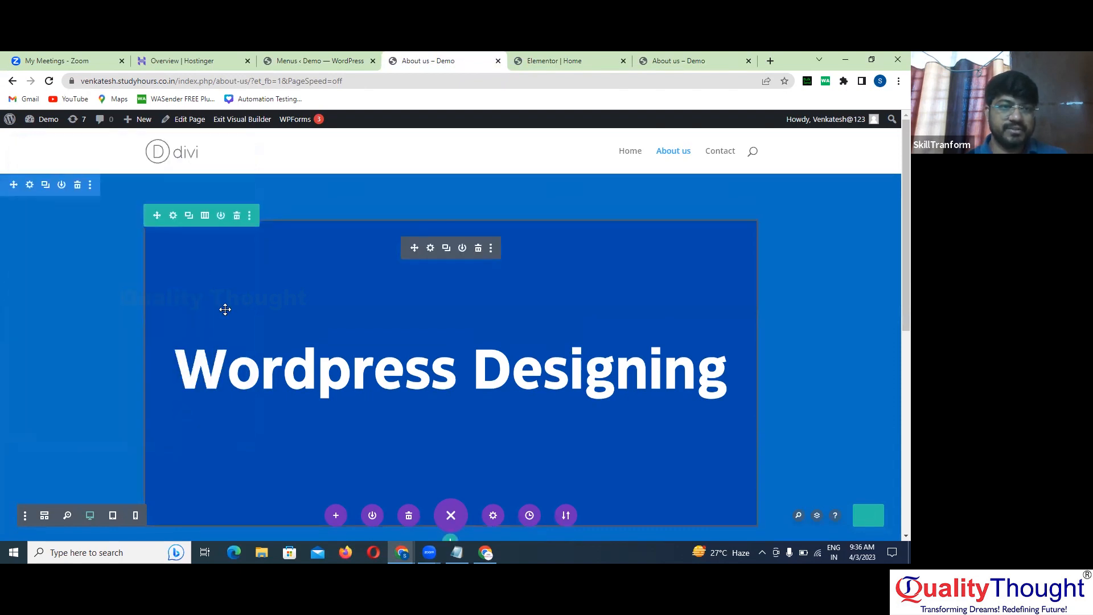
Delete the background image from the hero row's column
scroll(224, 308, down, 3)
scroll(224, 308, up, 1)
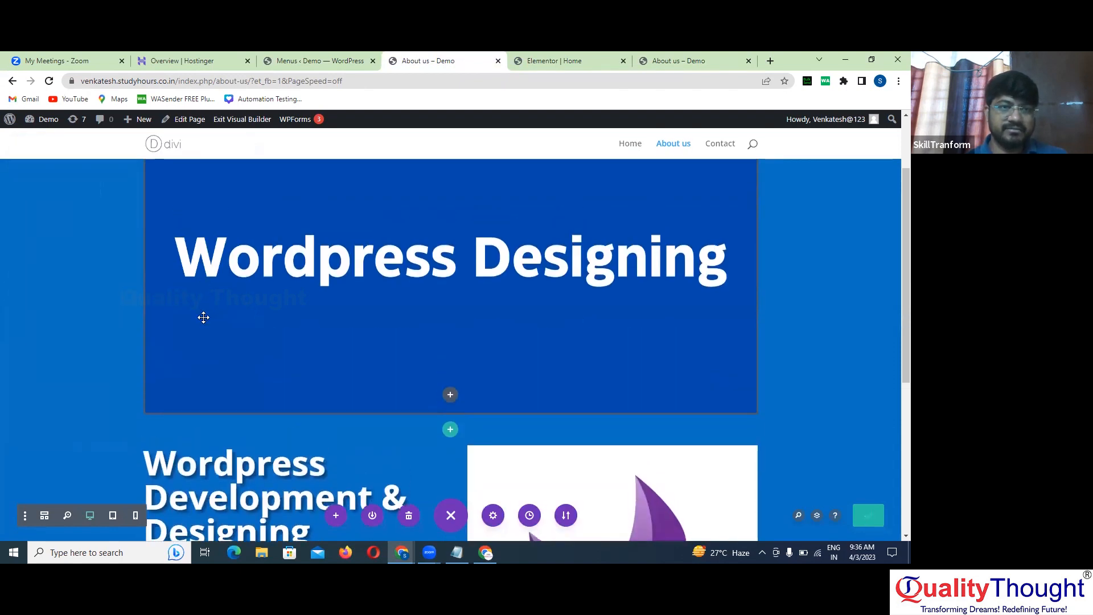
scroll(203, 317, up, 3)
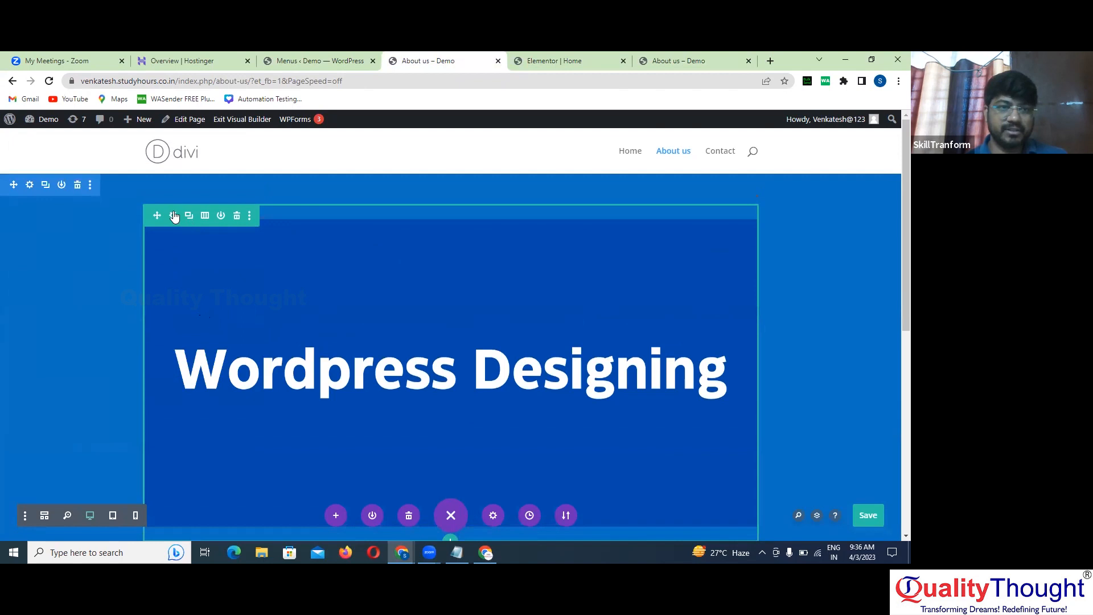
click(173, 216)
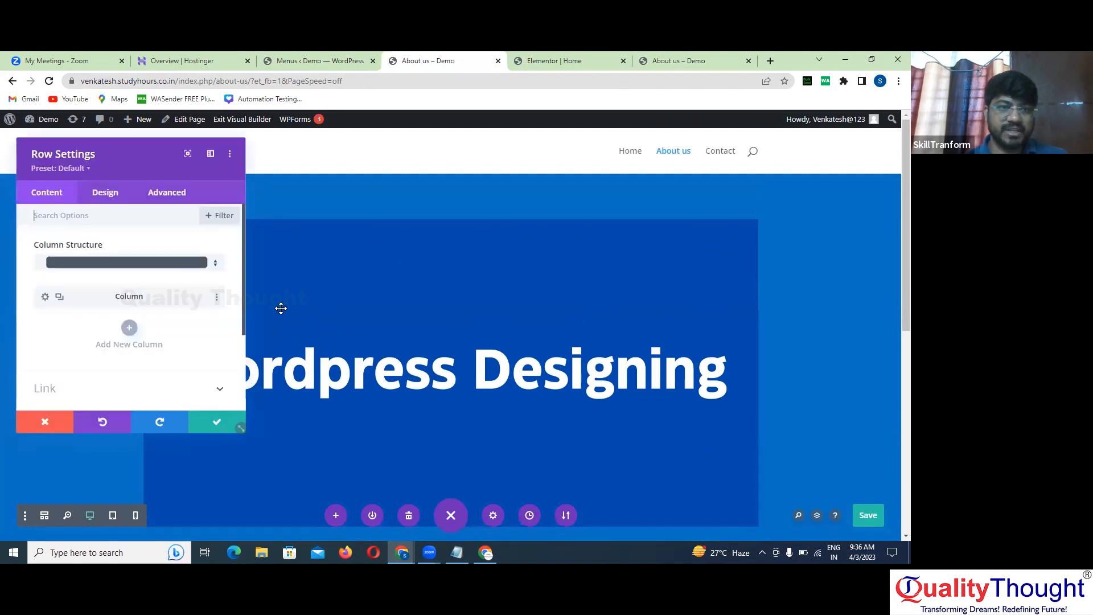
click(45, 297)
scroll(134, 311, down, 3)
click(151, 302)
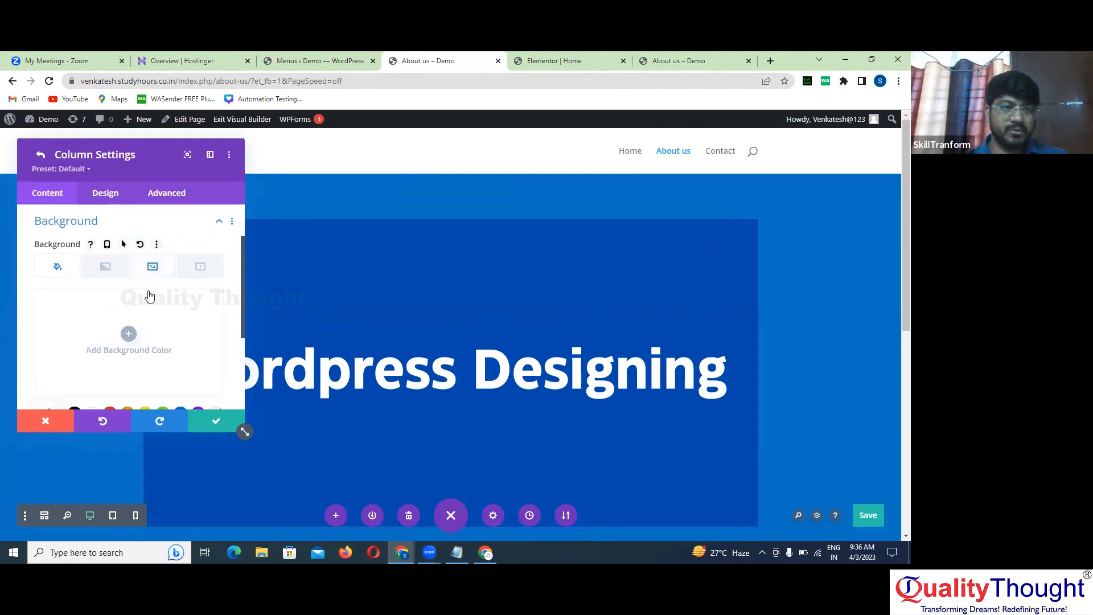
click(152, 268)
click(190, 307)
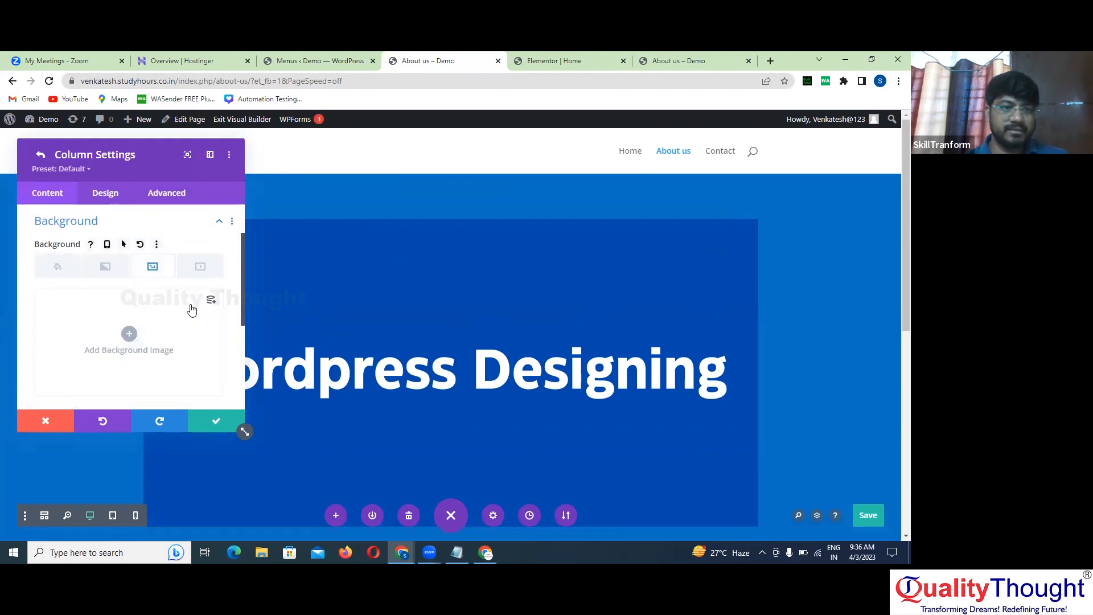
Turn off the parallax effect for the column's background, and save the column and row settings
scroll(179, 335, down, 2)
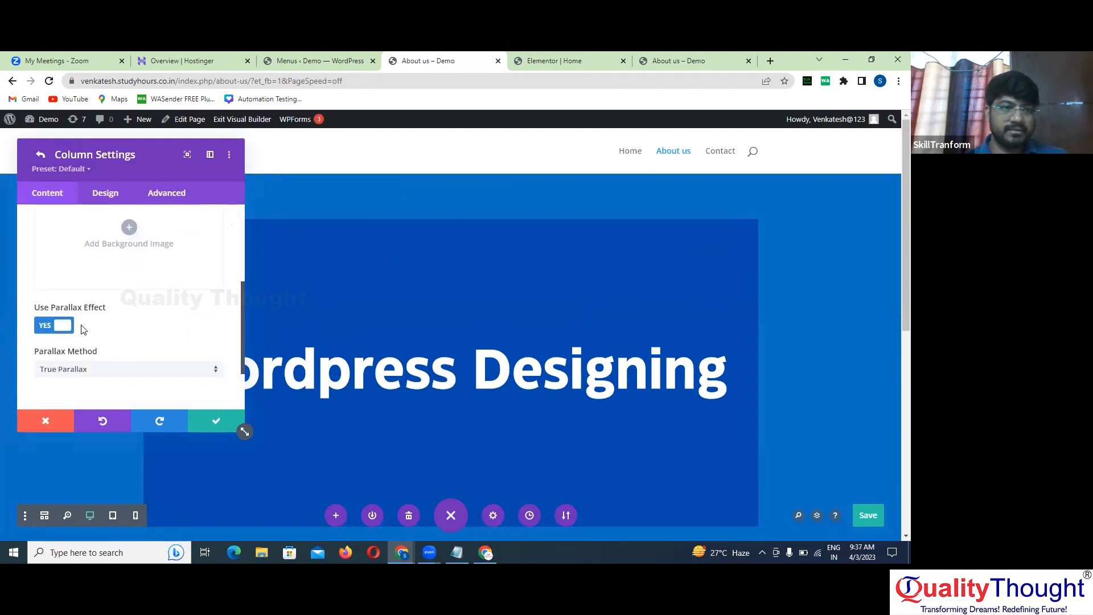
click(61, 330)
scroll(143, 344, down, 1)
scroll(143, 344, down, 3)
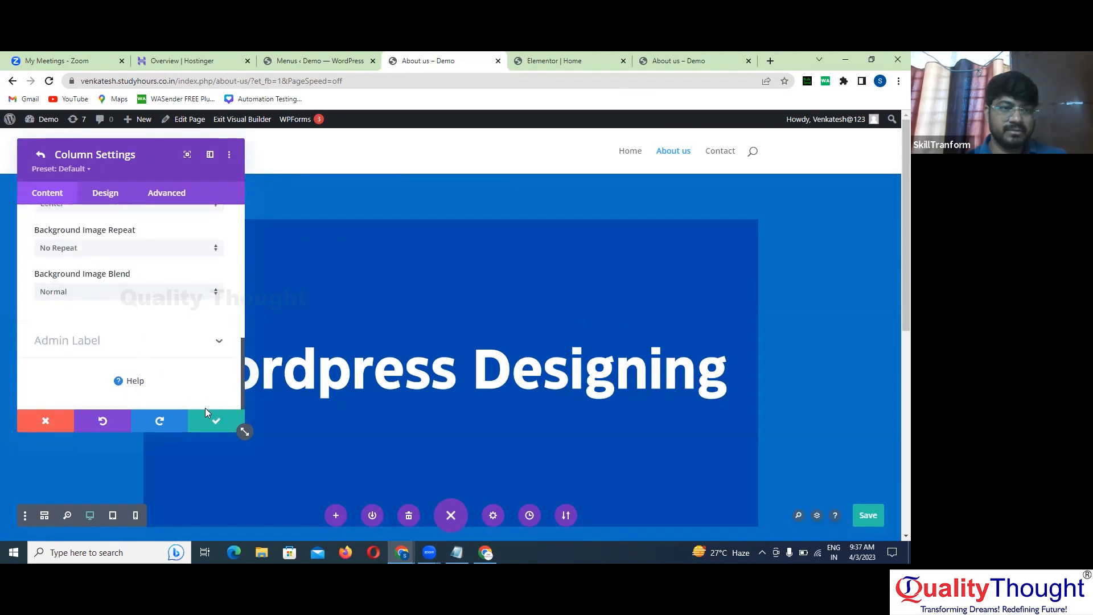
click(216, 424)
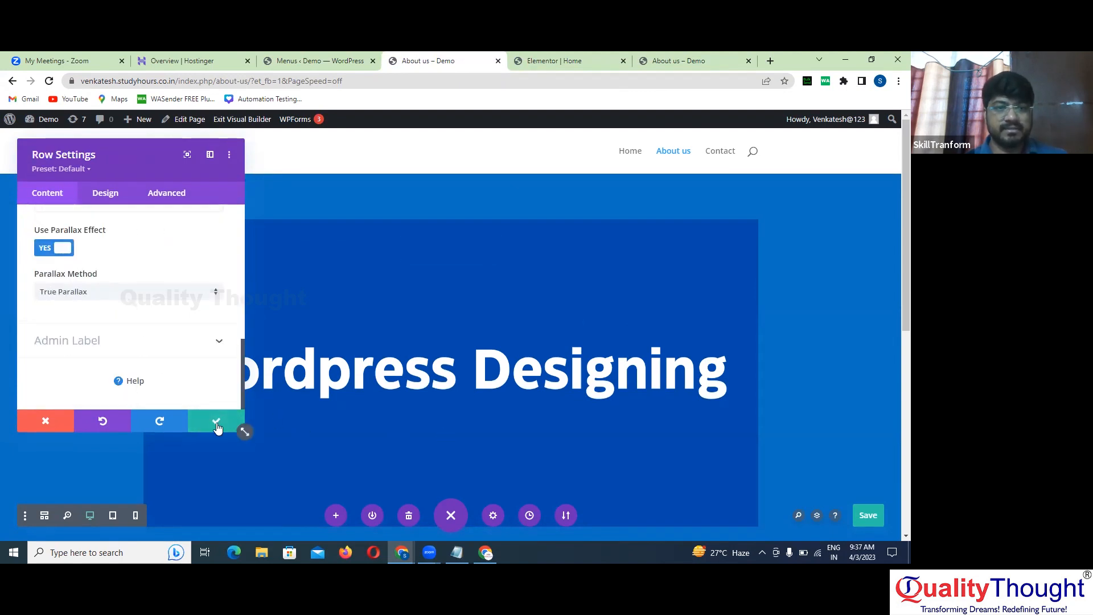
click(216, 422)
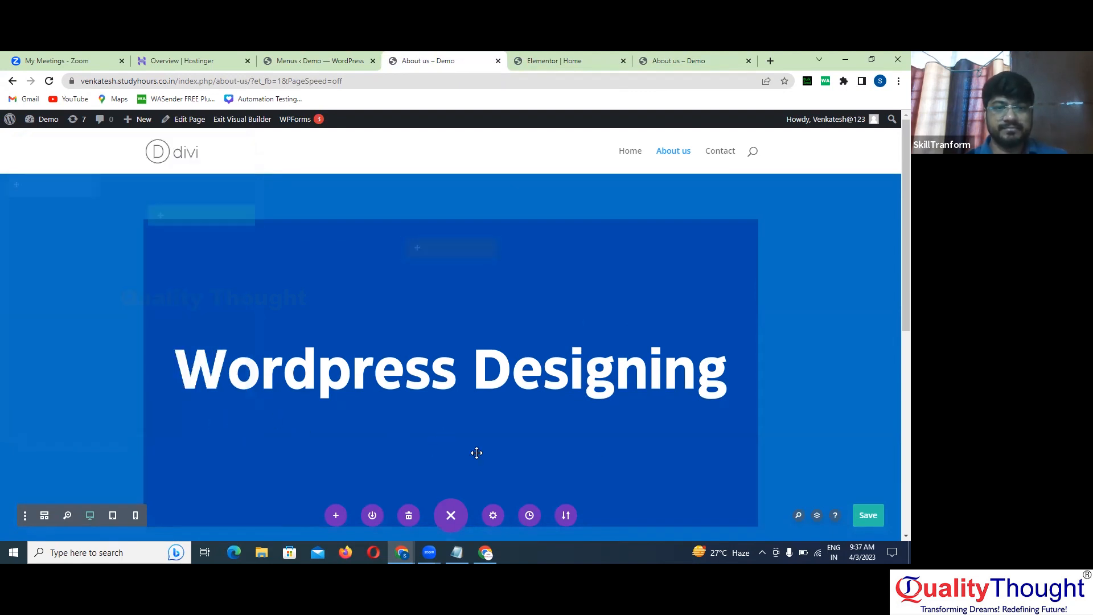
Save the About us page and reload its live view
click(868, 515)
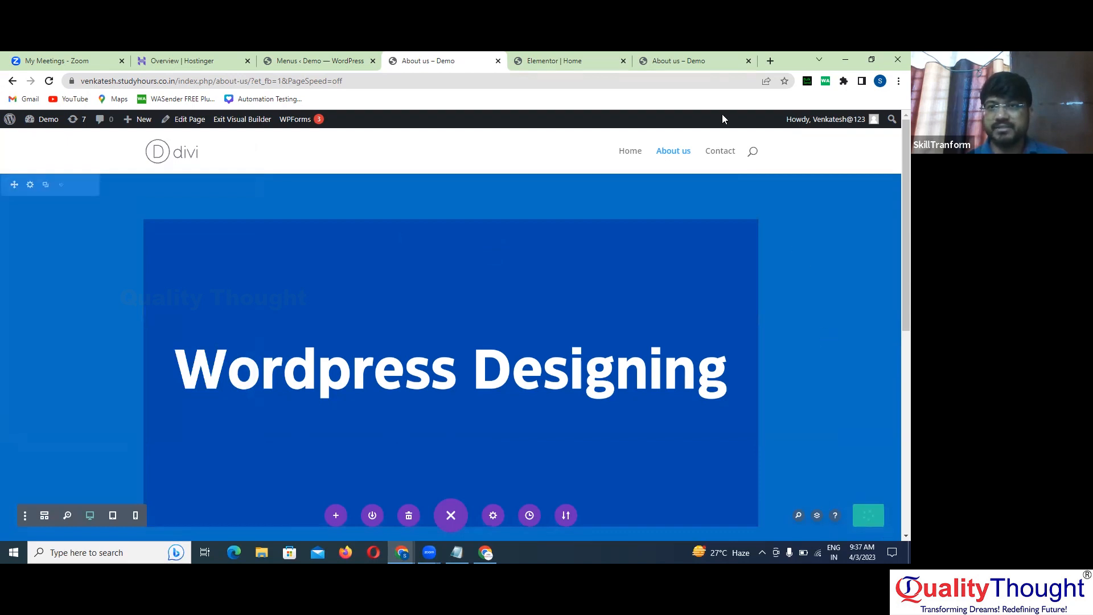
click(679, 56)
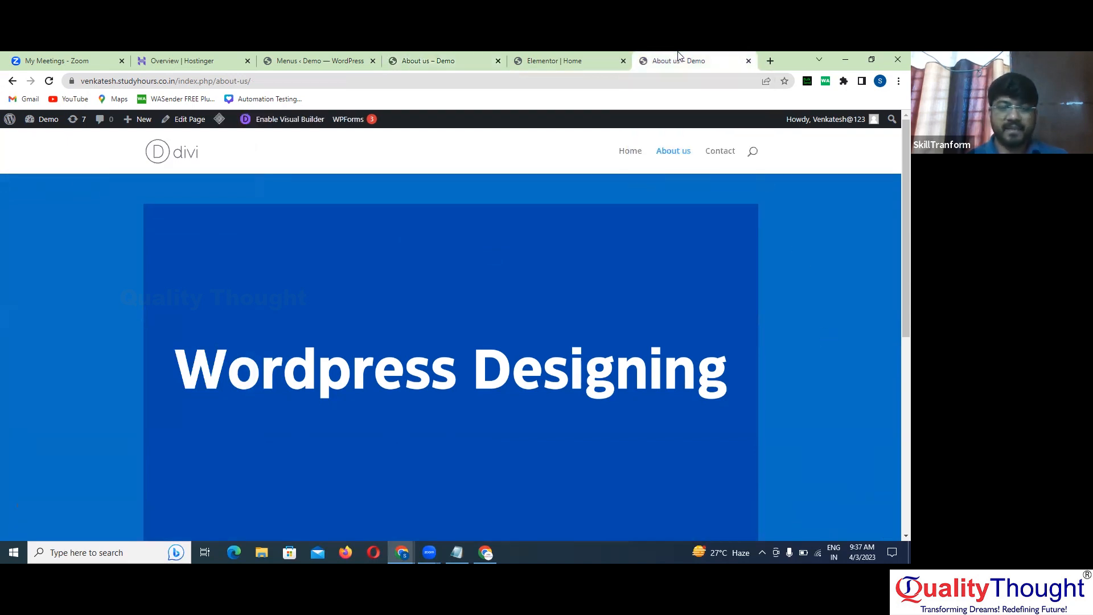
key(F5)
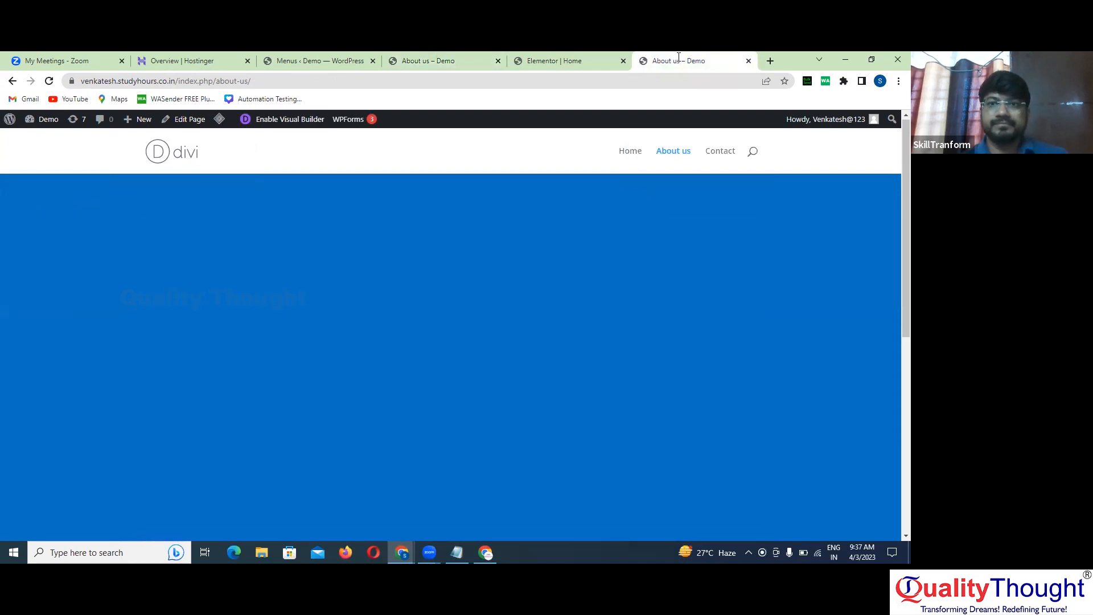
Examine the hero image and the row below it on the reloaded live page while scrolling
scroll(732, 259, down, 3)
scroll(732, 260, up, 2)
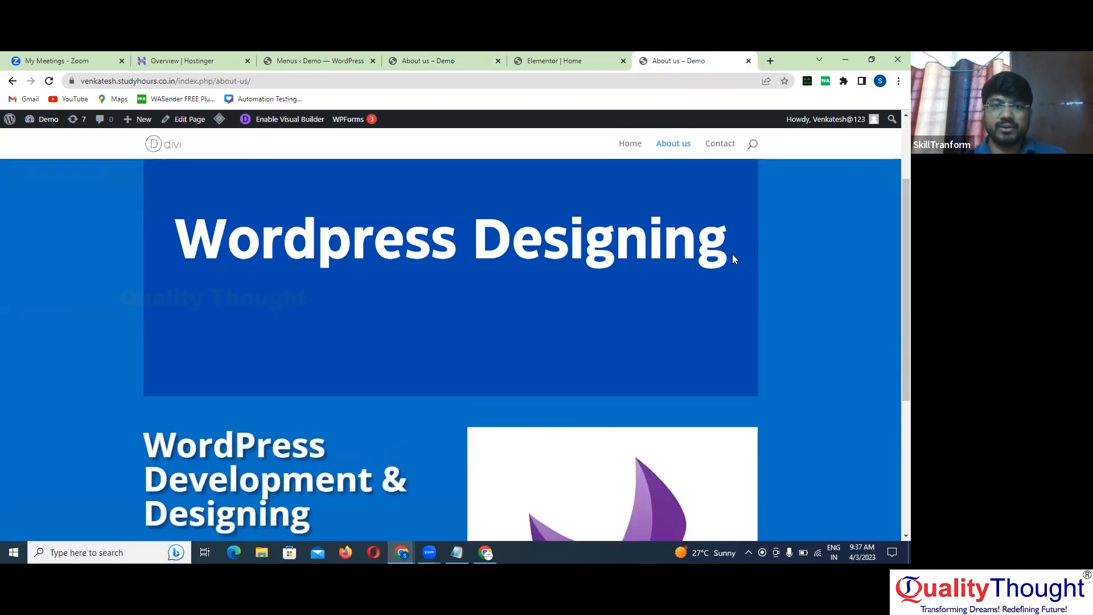
scroll(734, 259, down, 1)
scroll(733, 259, up, 3)
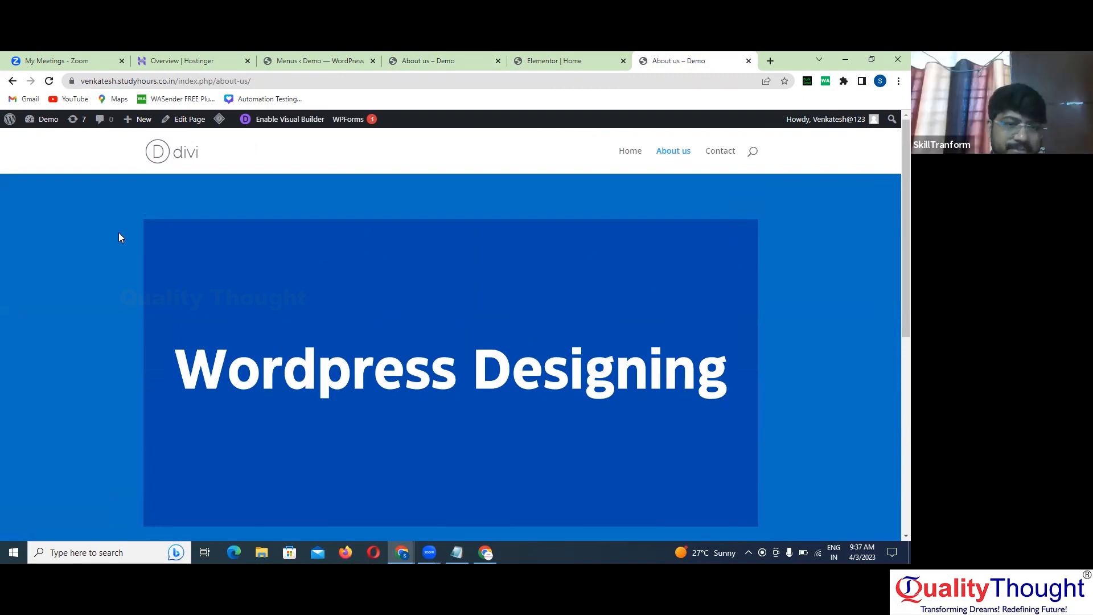
scroll(117, 292, down, 7)
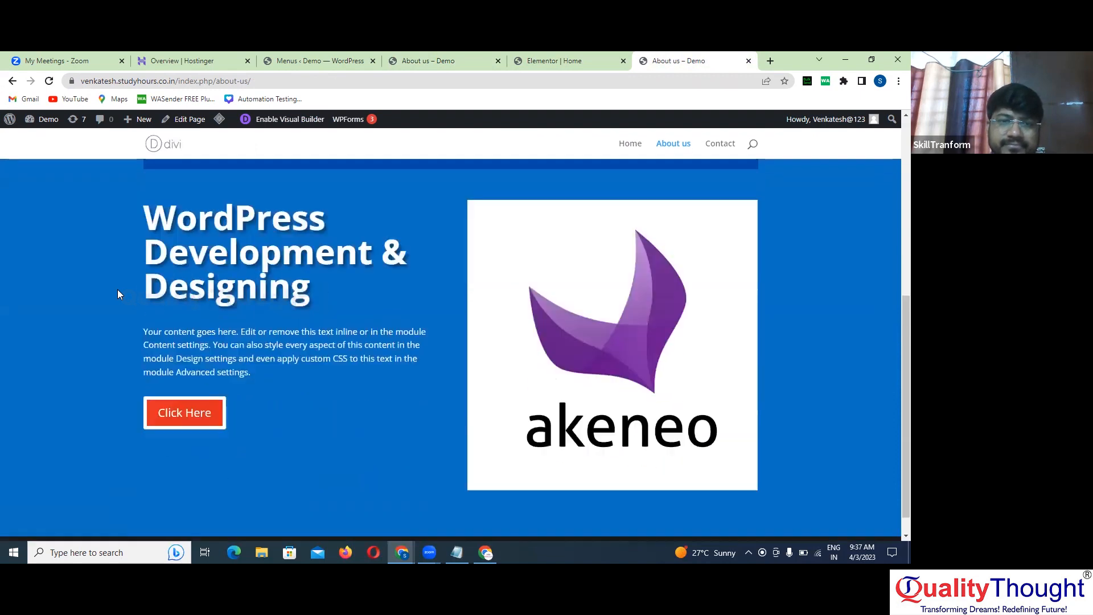
scroll(117, 293, up, 2)
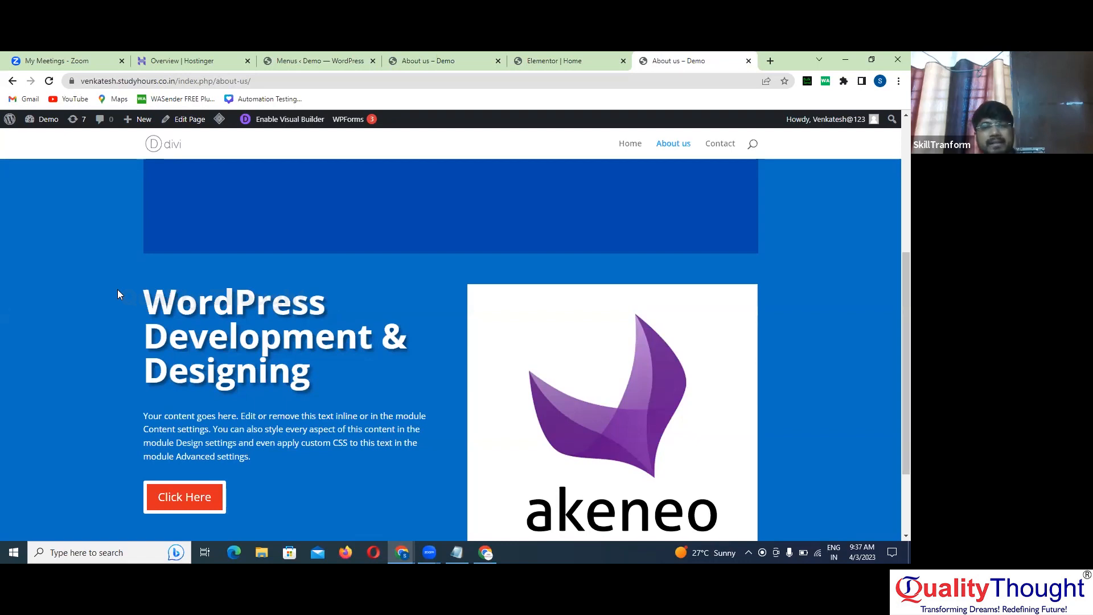
scroll(118, 292, down, 2)
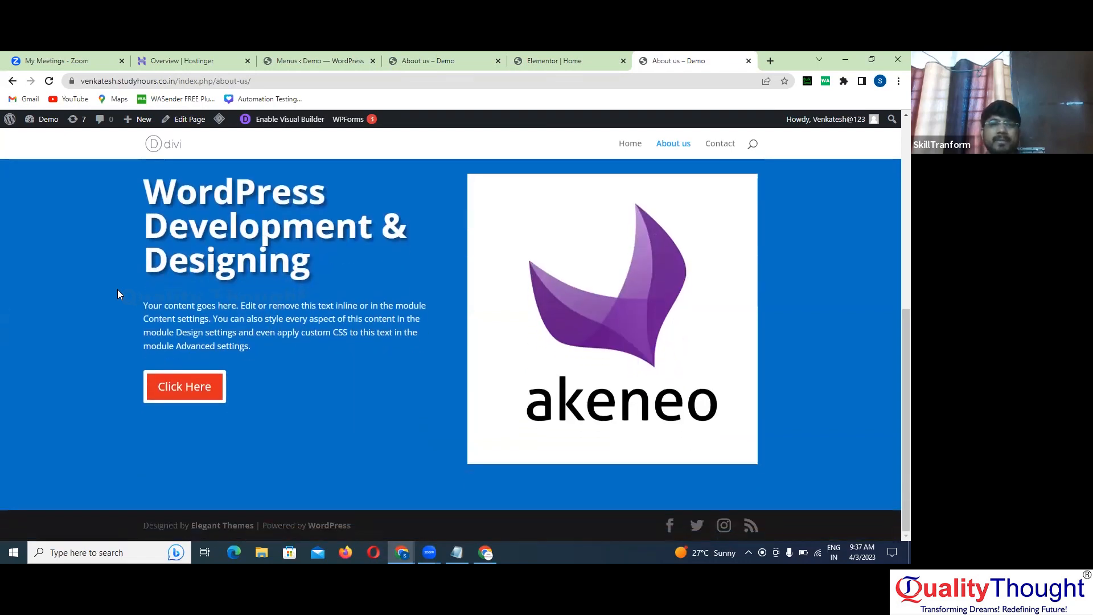
scroll(117, 289, up, 1)
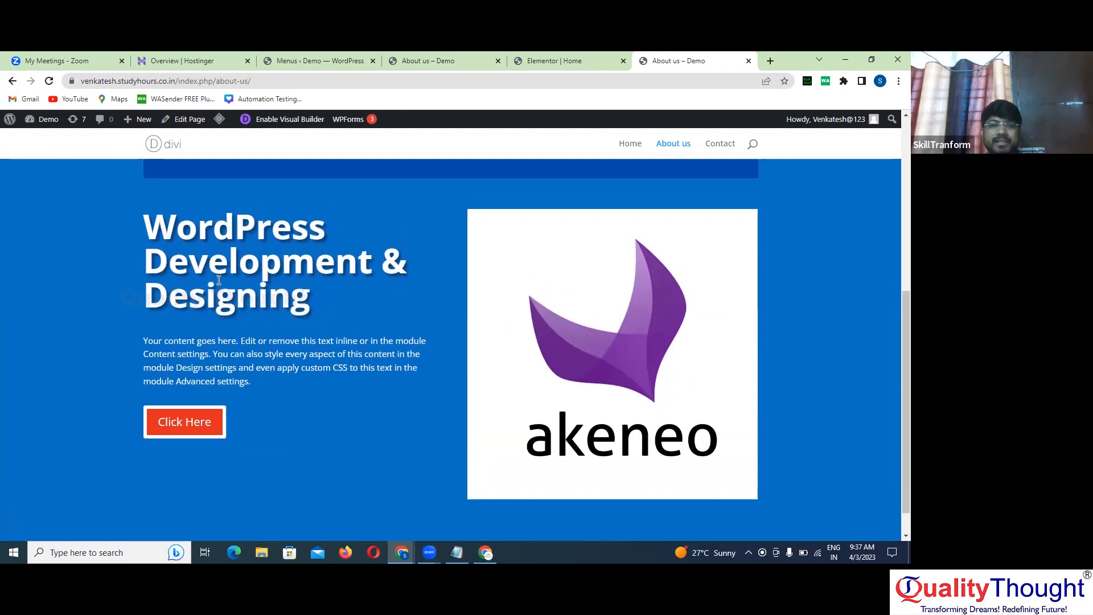